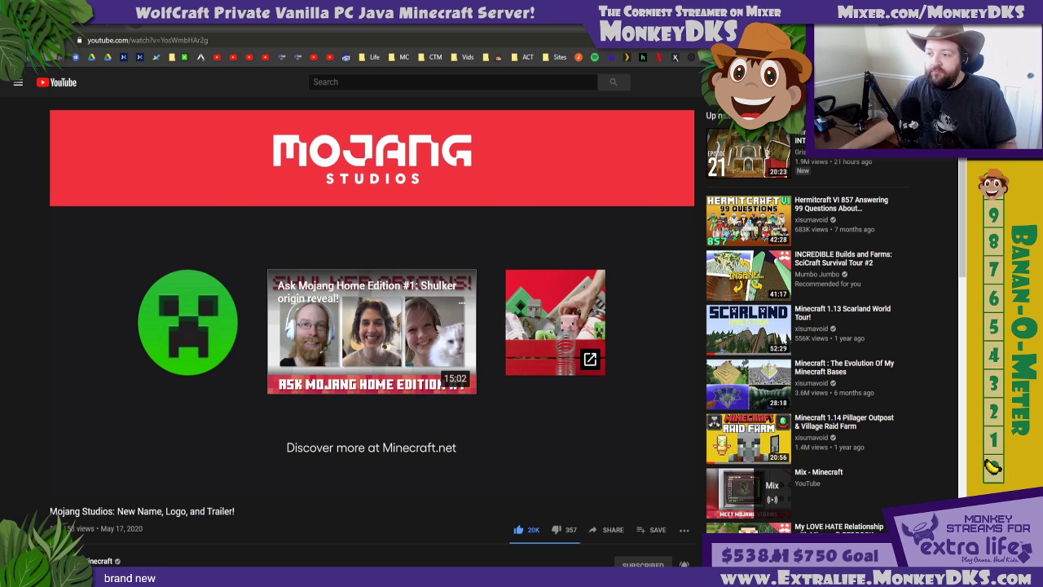
# Switch to Mix It Up and open its Commands page
pyautogui.click(114, 30)
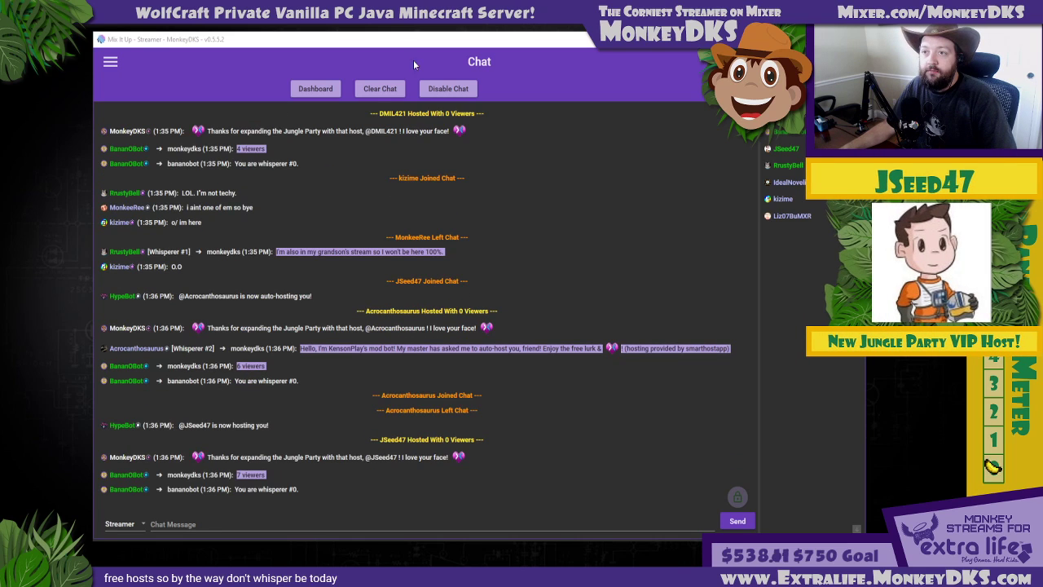
pyautogui.click(114, 63)
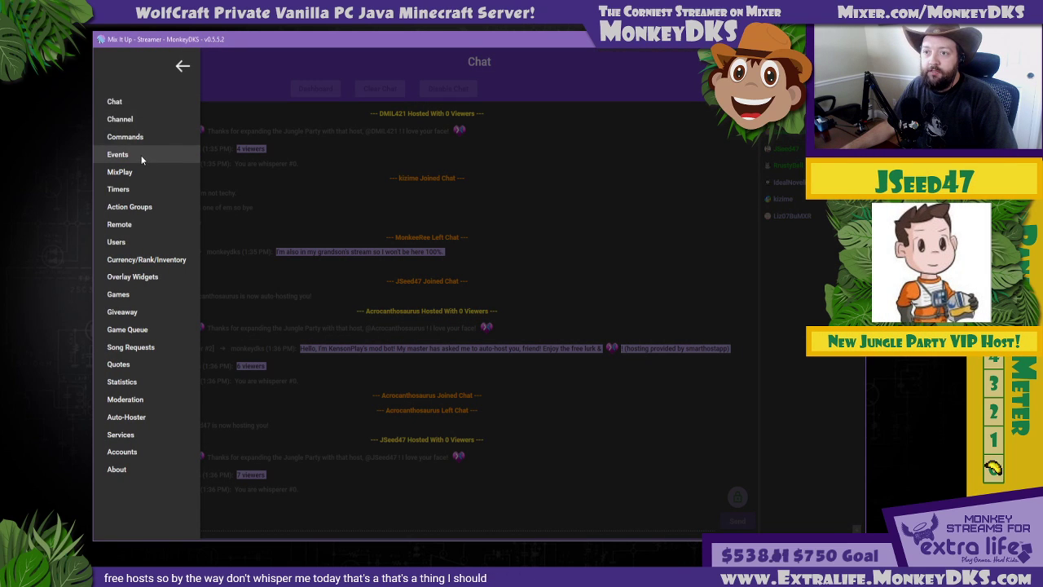
pyautogui.click(131, 137)
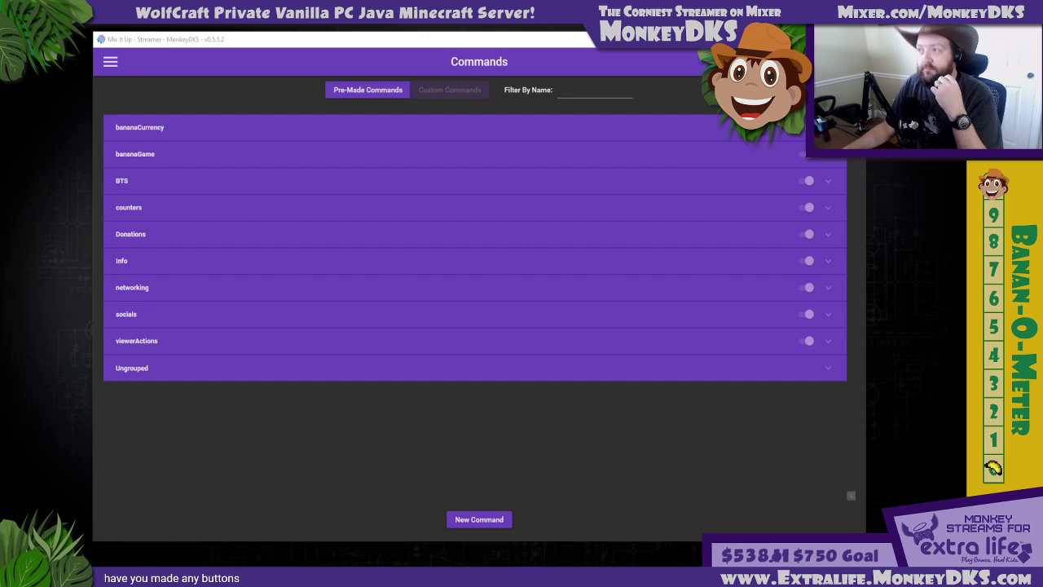
# Switch to the browser with mixer.com and open the Dev Lab from the account options in a maximized window
pyautogui.hotkey('alt', 'Tab')
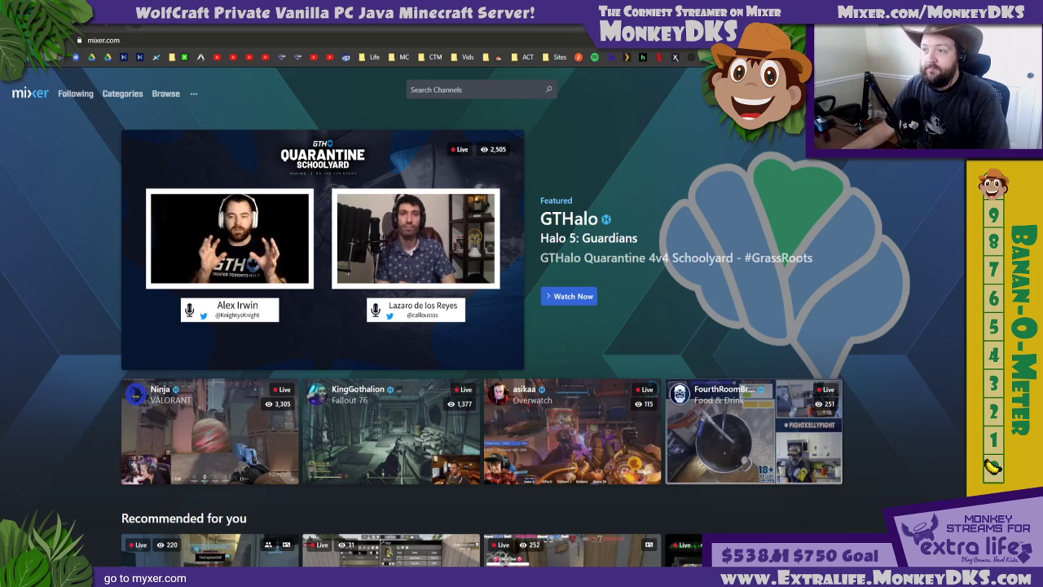
pyautogui.click(947, 93)
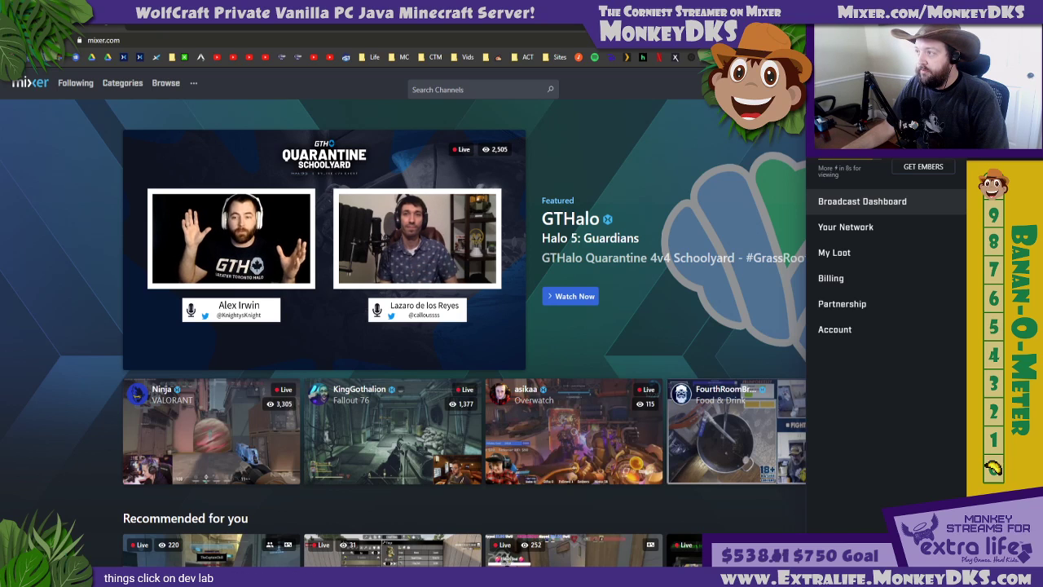
pyautogui.click(928, 14)
pyautogui.moveTo(778, 45); pyautogui.dragTo(532, 46)
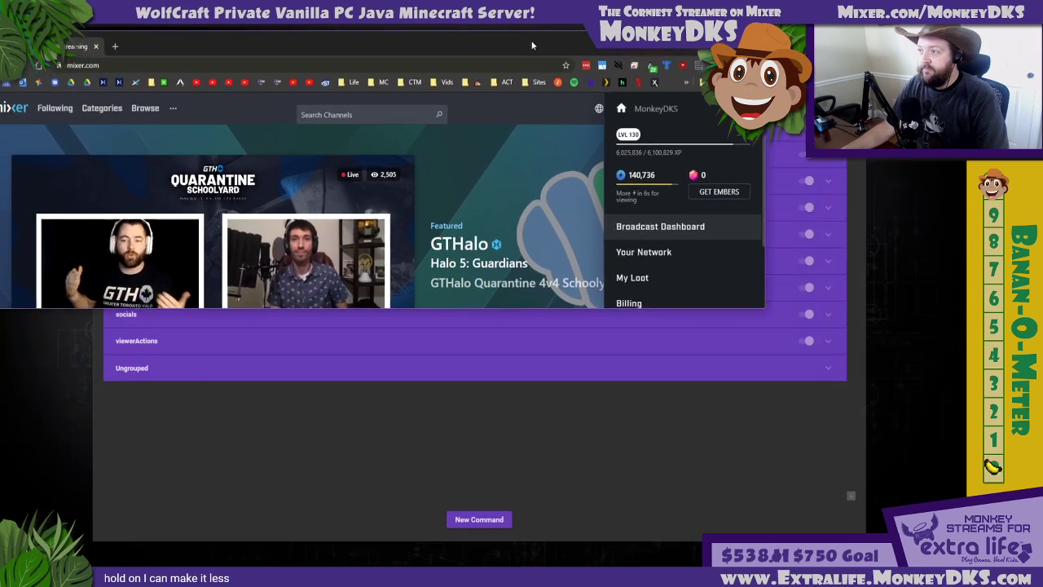
pyautogui.moveTo(561, 309); pyautogui.dragTo(561, 506)
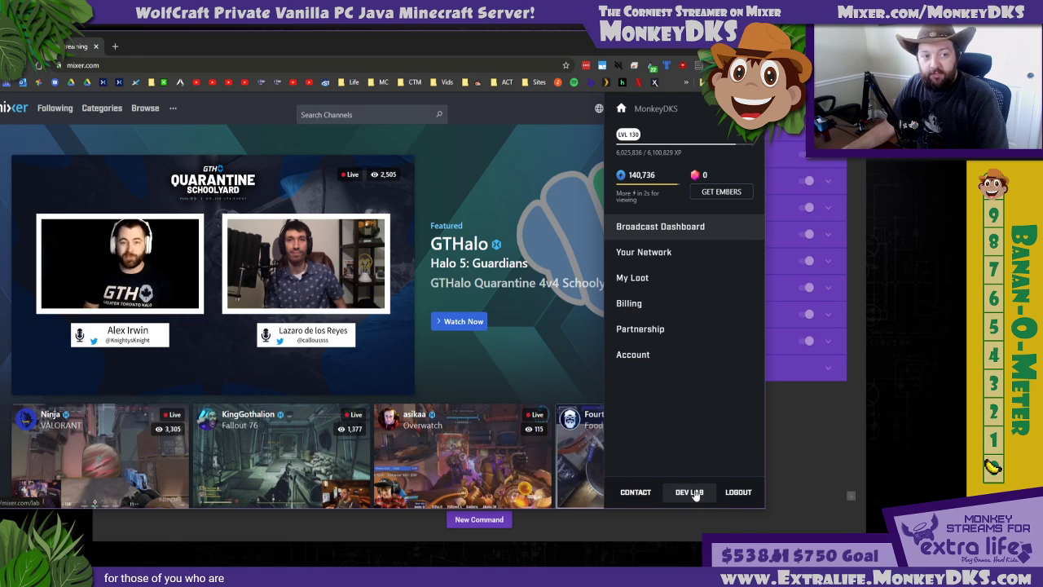
pyautogui.click(689, 492)
pyautogui.press('super+Up')
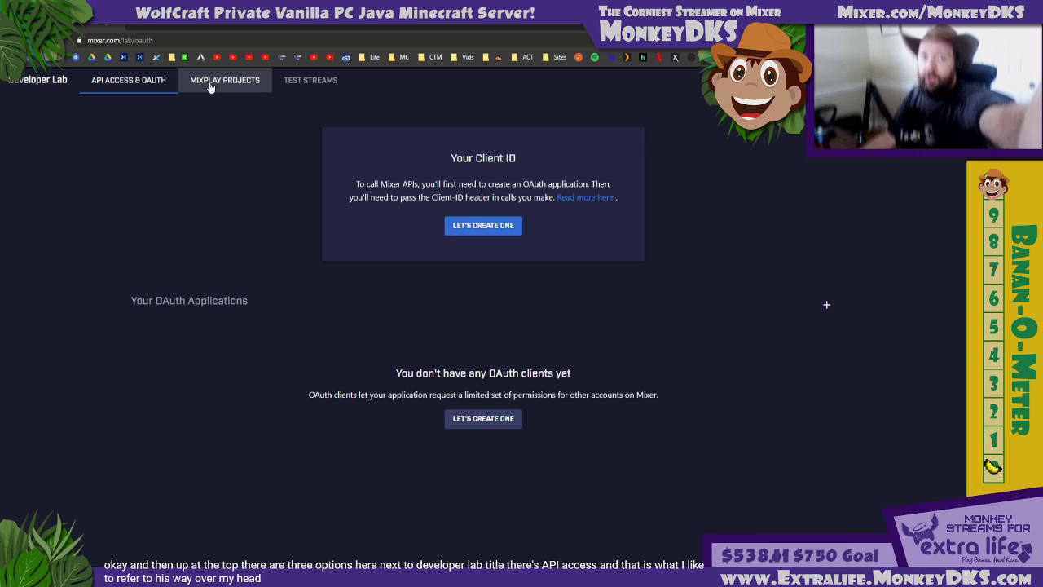
# Look at the Test Streams page, and bring up the list of MixPlay projects in the Developer Lab
pyautogui.click(308, 81)
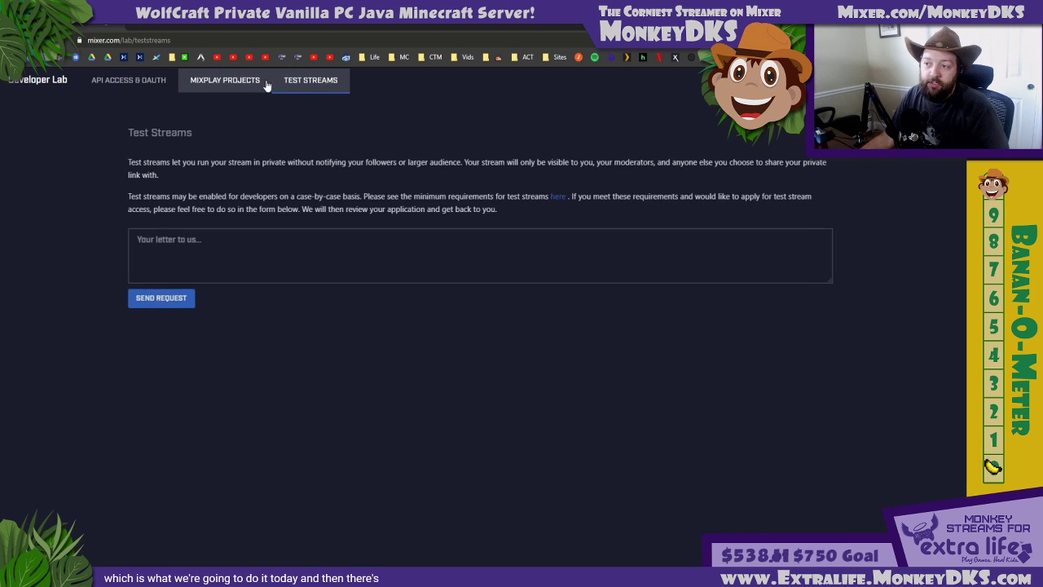
pyautogui.click(204, 77)
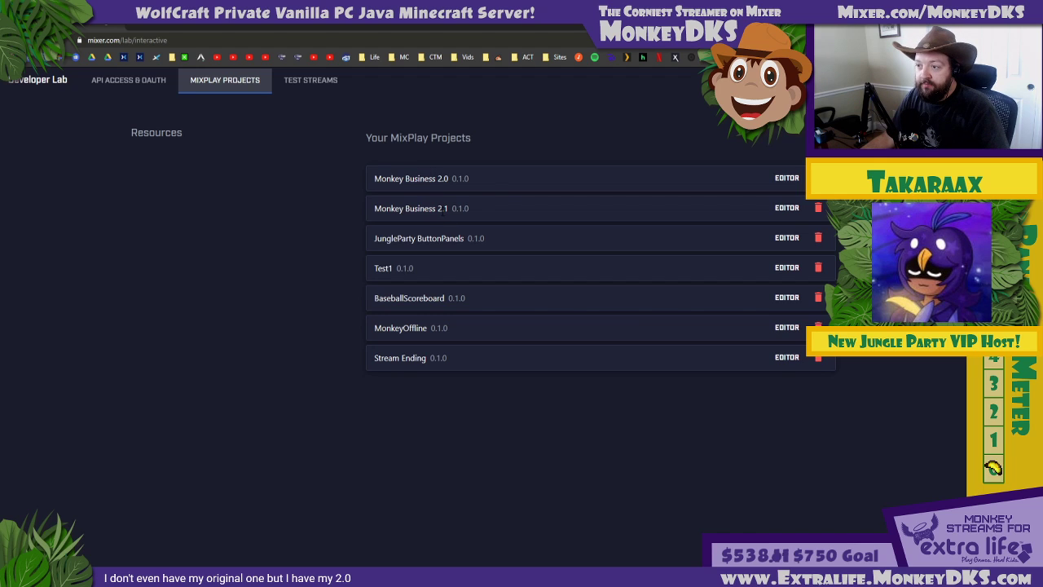
pyautogui.moveTo(374, 241); pyautogui.dragTo(477, 248)
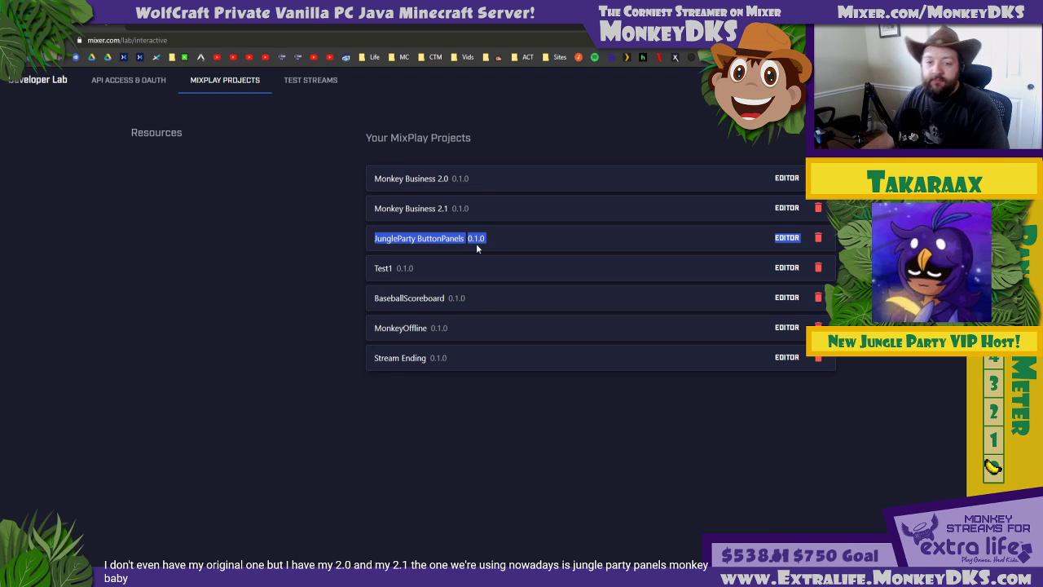
pyautogui.click(427, 270)
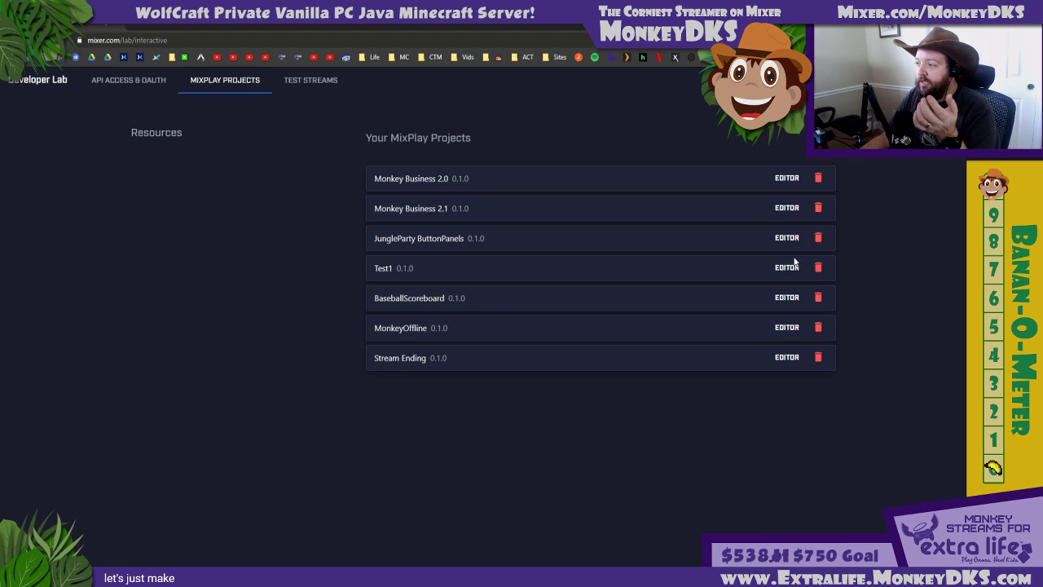
pyautogui.click(797, 137)
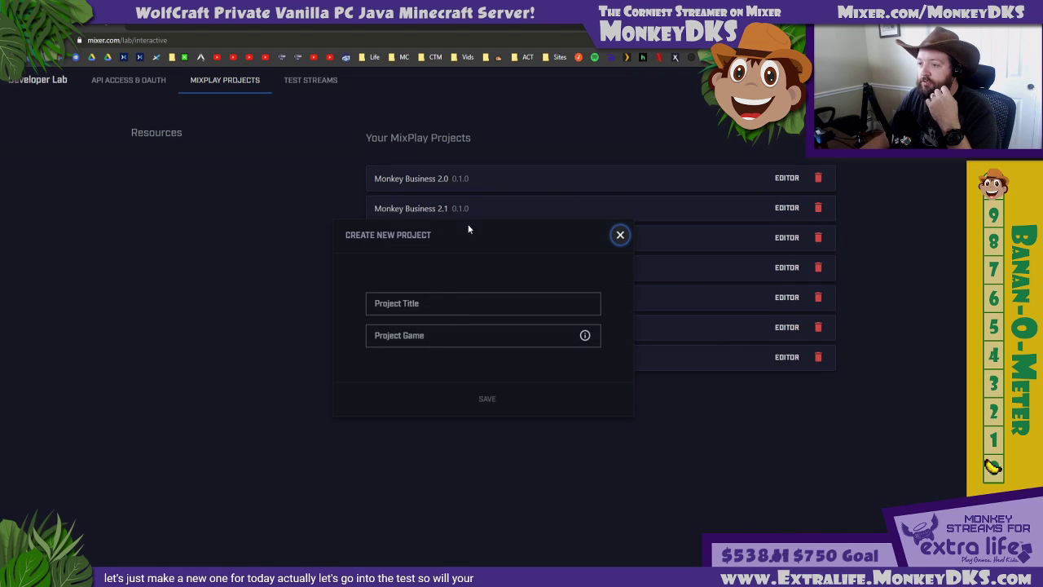
pyautogui.click(409, 336)
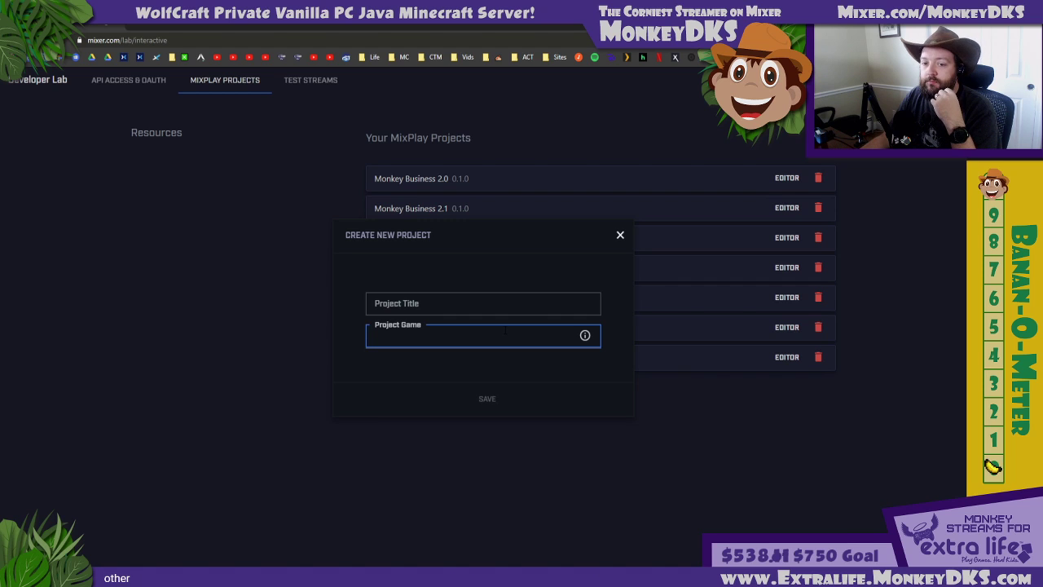
pyautogui.click(619, 234)
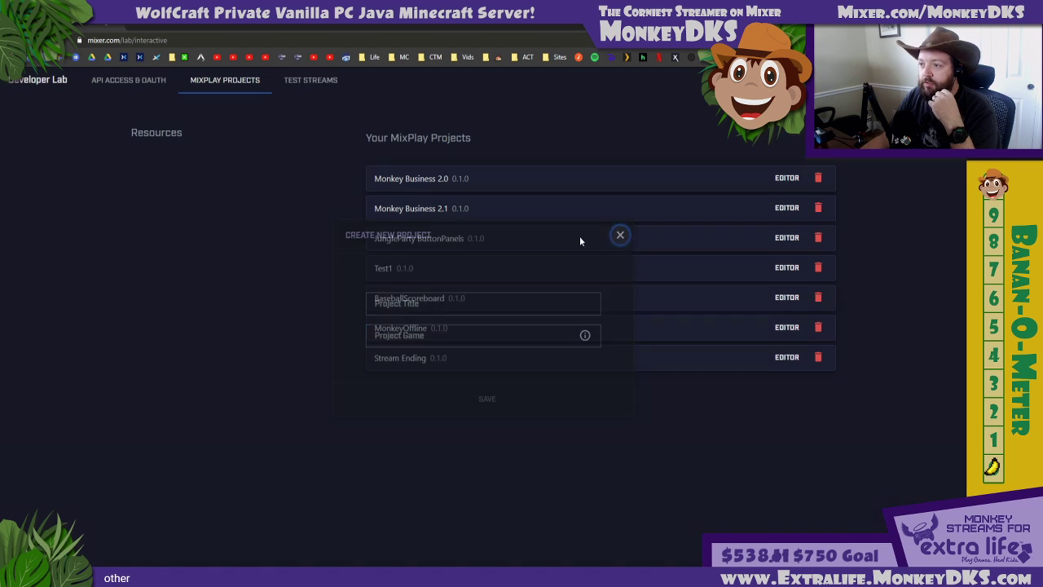
# Open the Test1 project in the editor and enter Other as its project game
pyautogui.click(776, 267)
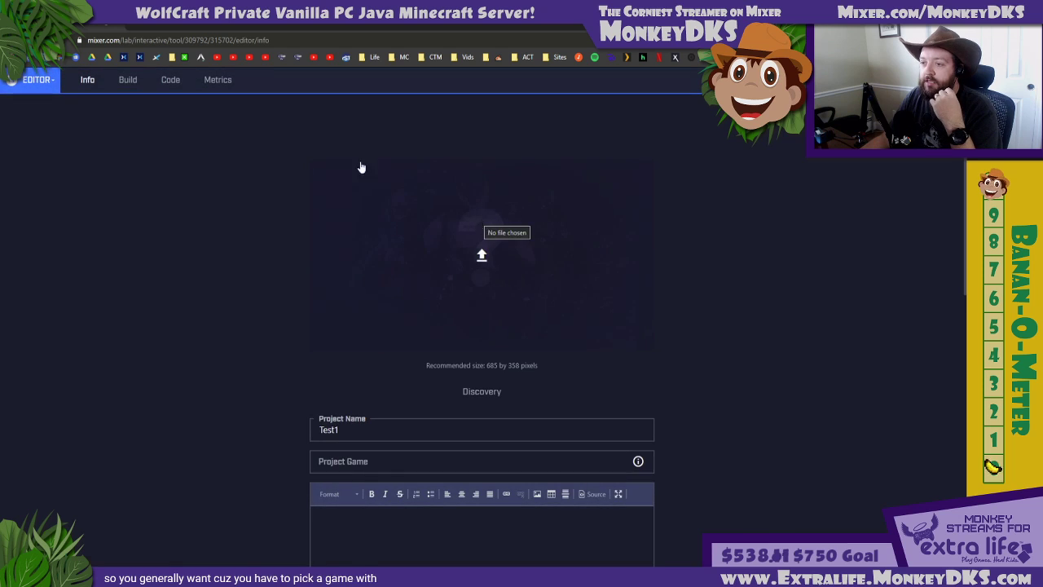
pyautogui.click(128, 80)
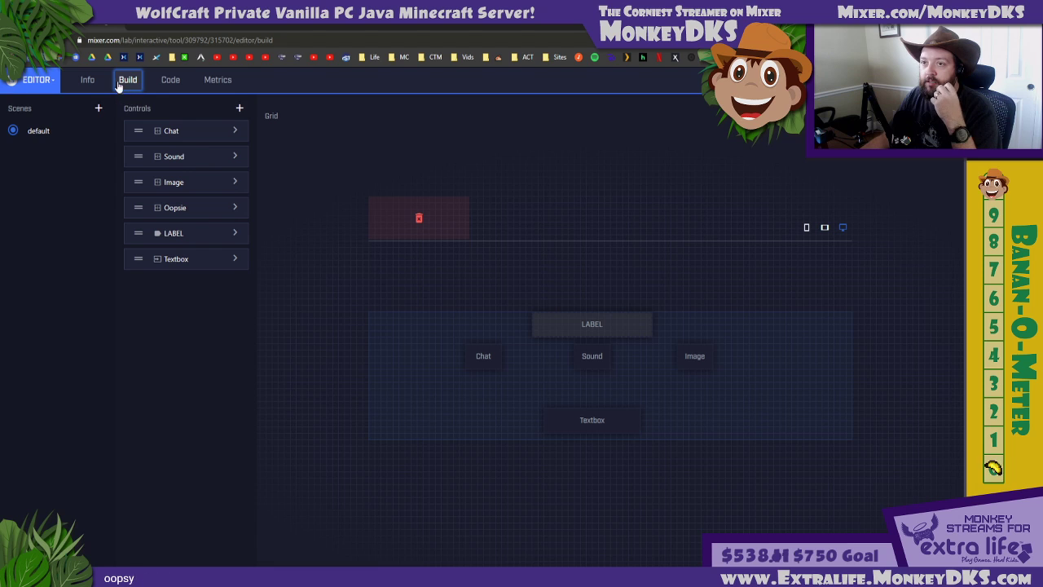
pyautogui.click(89, 80)
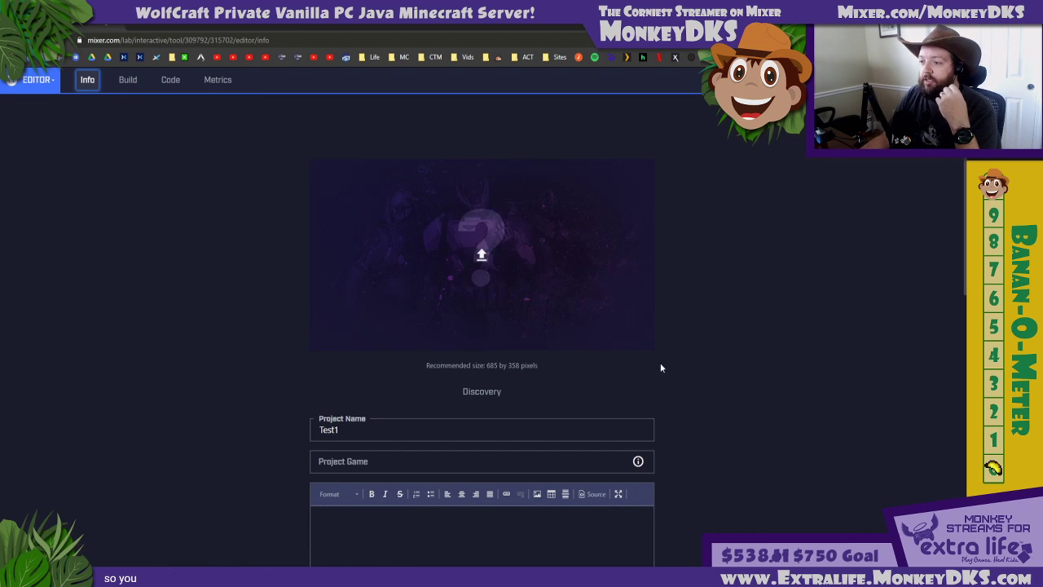
pyautogui.scroll(-2, 702, 351)
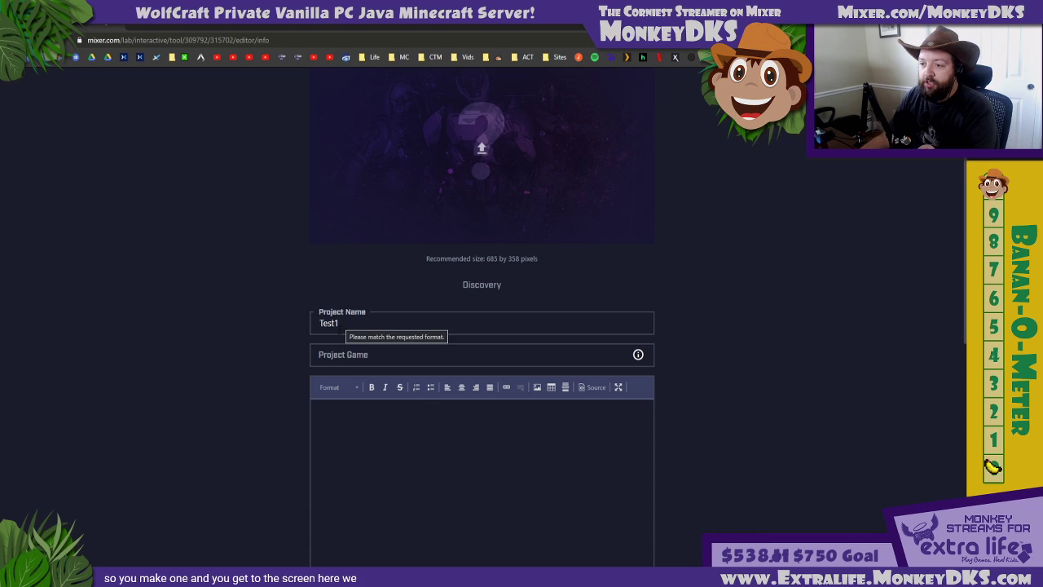
pyautogui.click(336, 354)
pyautogui.write('Other')
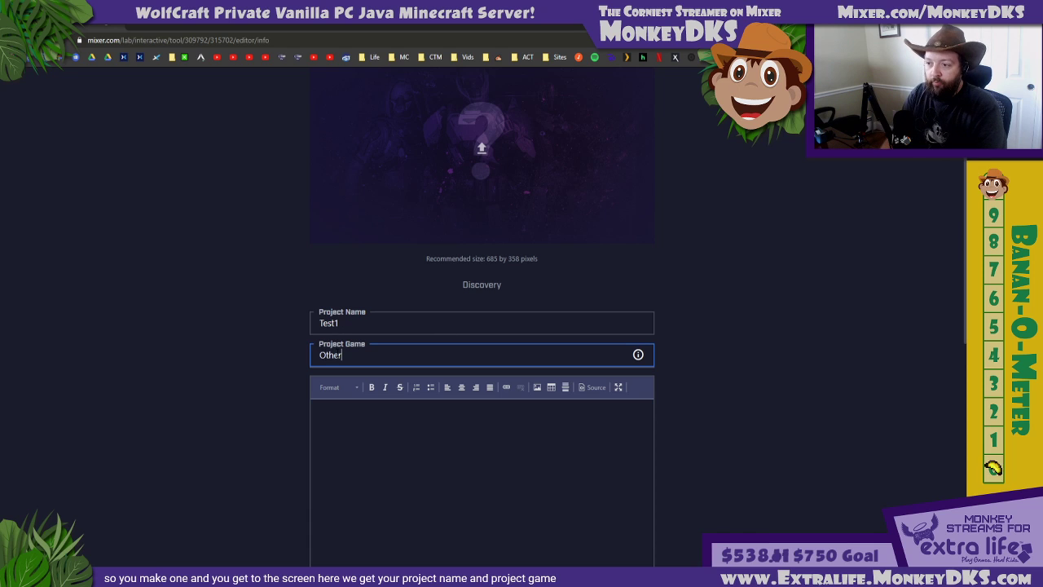
pyautogui.click(347, 446)
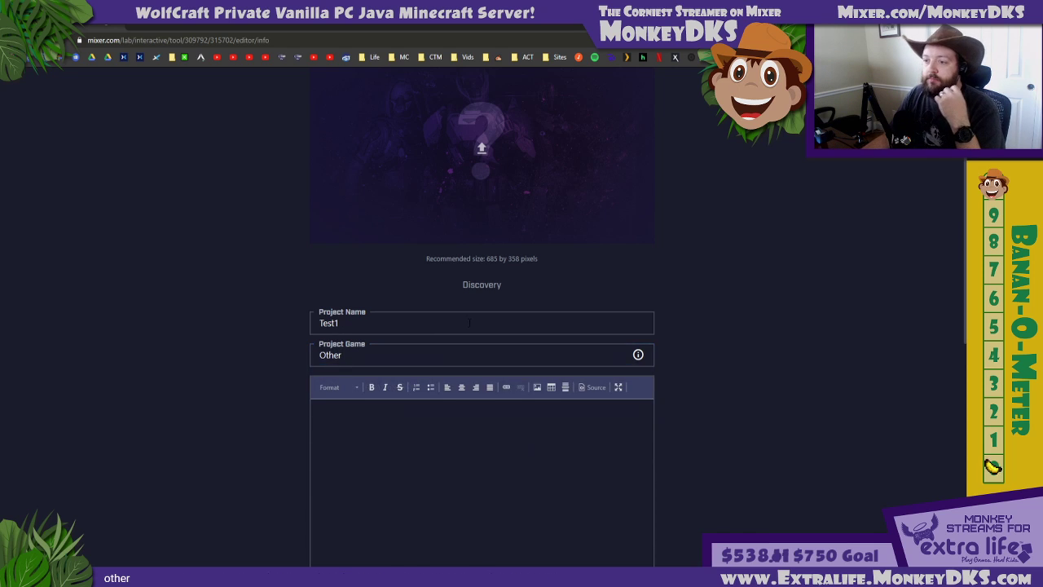
pyautogui.scroll(-4, 725, 330)
pyautogui.scroll(-2, 459, 338)
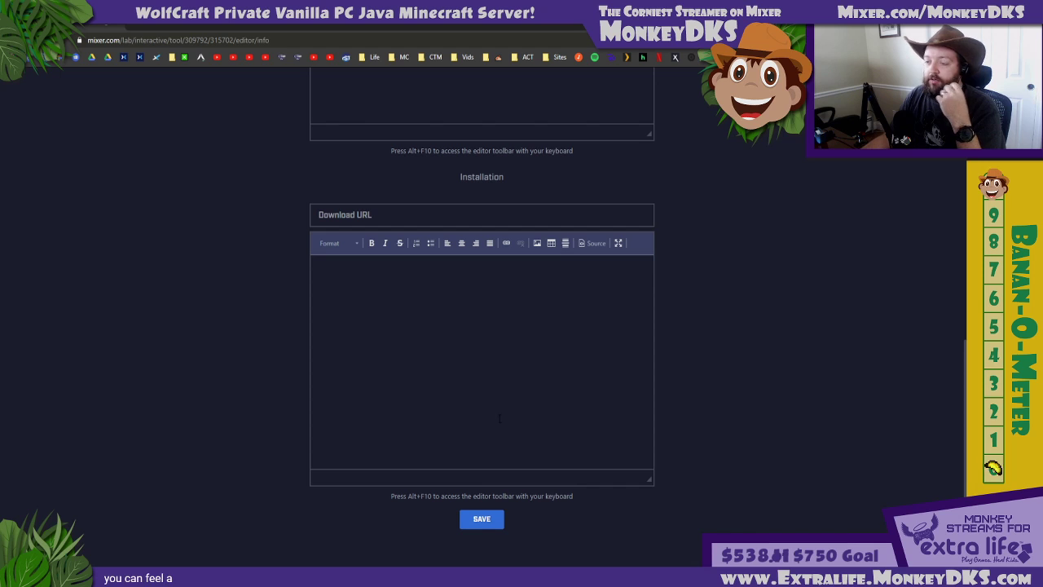
pyautogui.scroll(8, 677, 434)
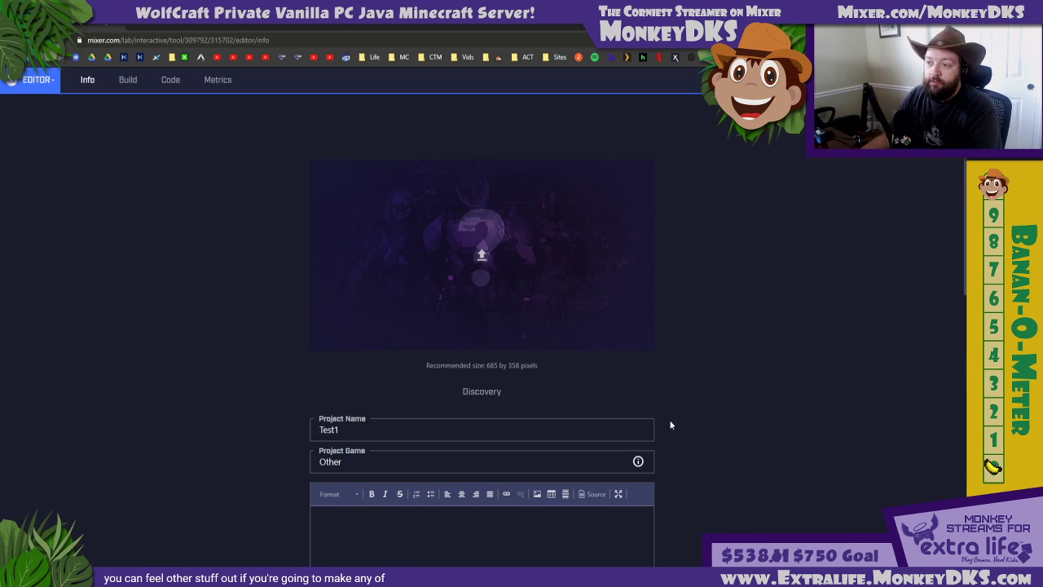
# Delete the existing Chat, Sound and Image buttons from the default scene in the project's Build view
pyautogui.click(128, 82)
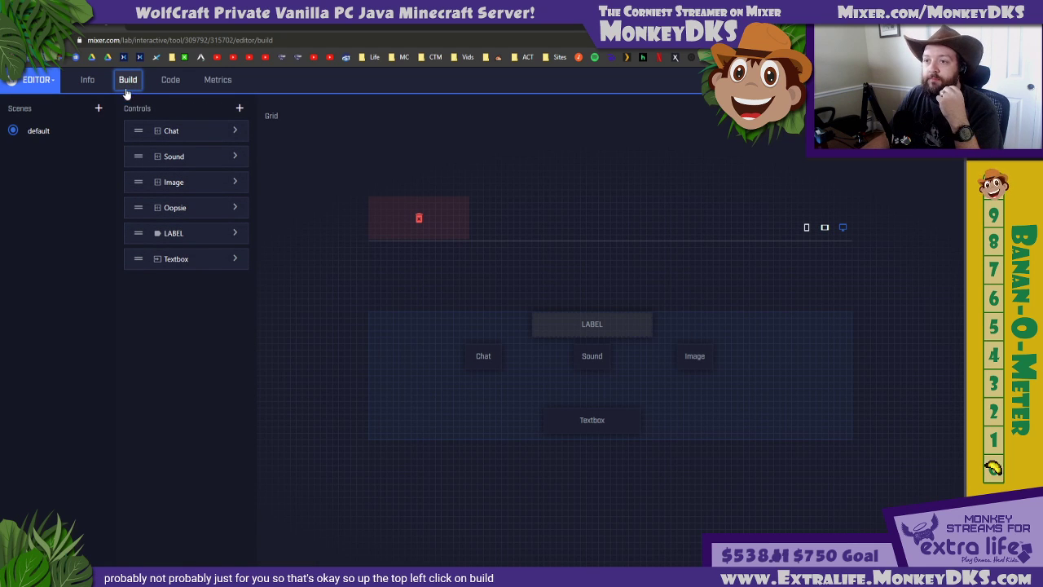
pyautogui.click(234, 130)
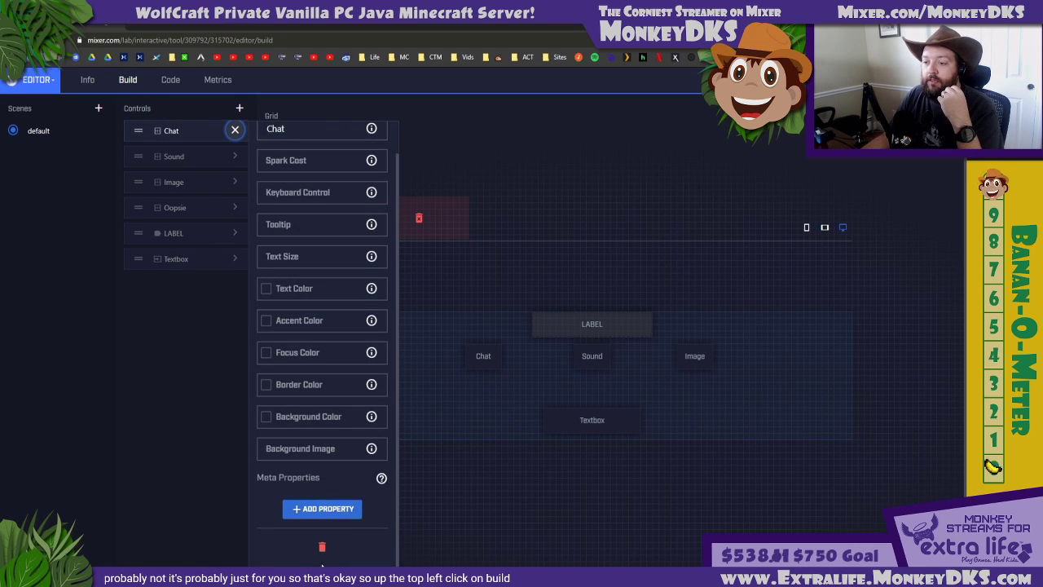
pyautogui.click(321, 546)
pyautogui.click(235, 131)
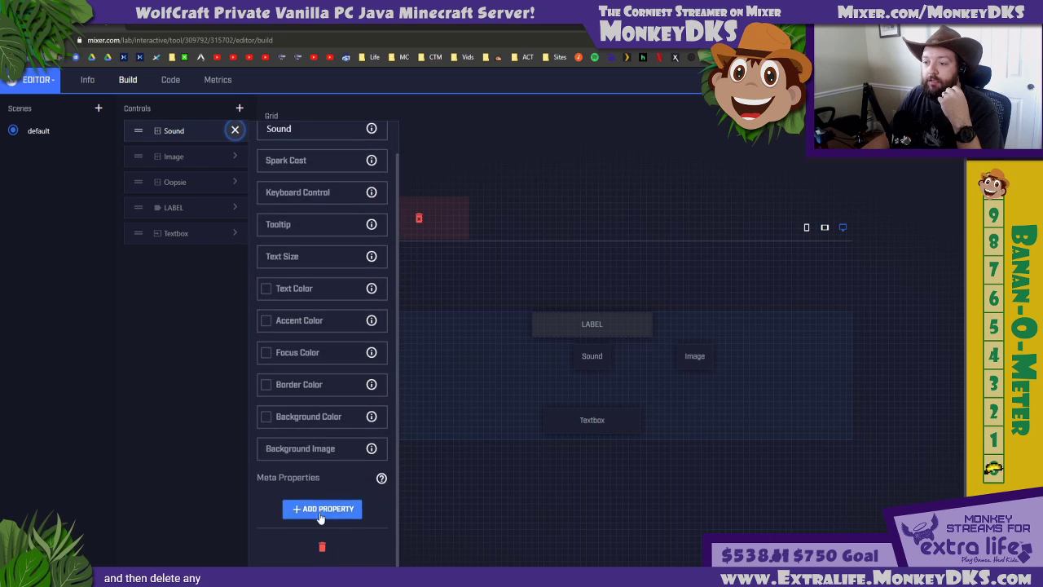
pyautogui.click(319, 544)
pyautogui.click(234, 130)
pyautogui.scroll(-1, 326, 367)
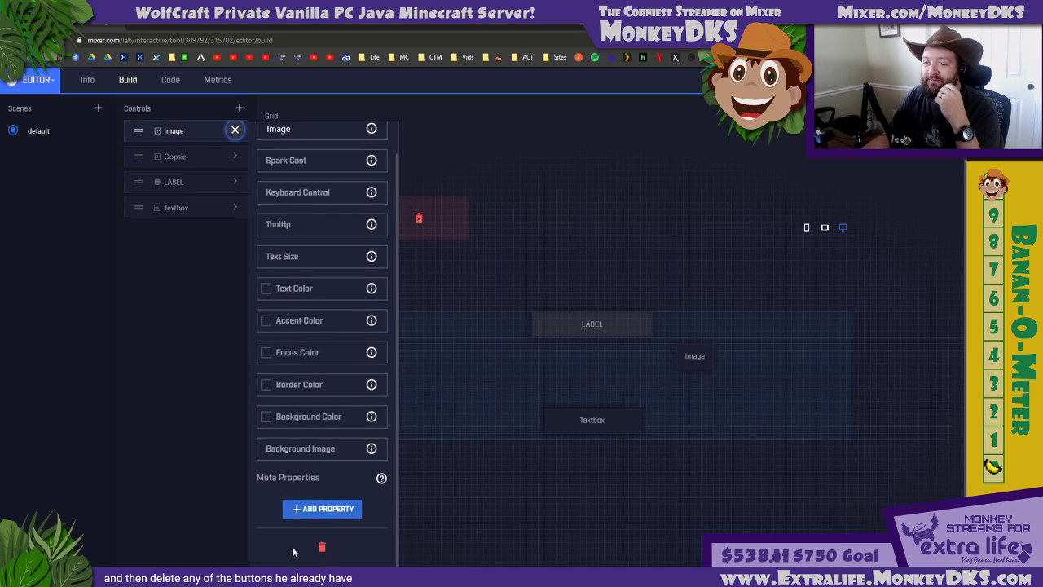
pyautogui.click(321, 546)
# Delete the remaining Oopsie, LABEL and Textbox controls from the default scene
pyautogui.click(231, 131)
pyautogui.scroll(-1, 326, 407)
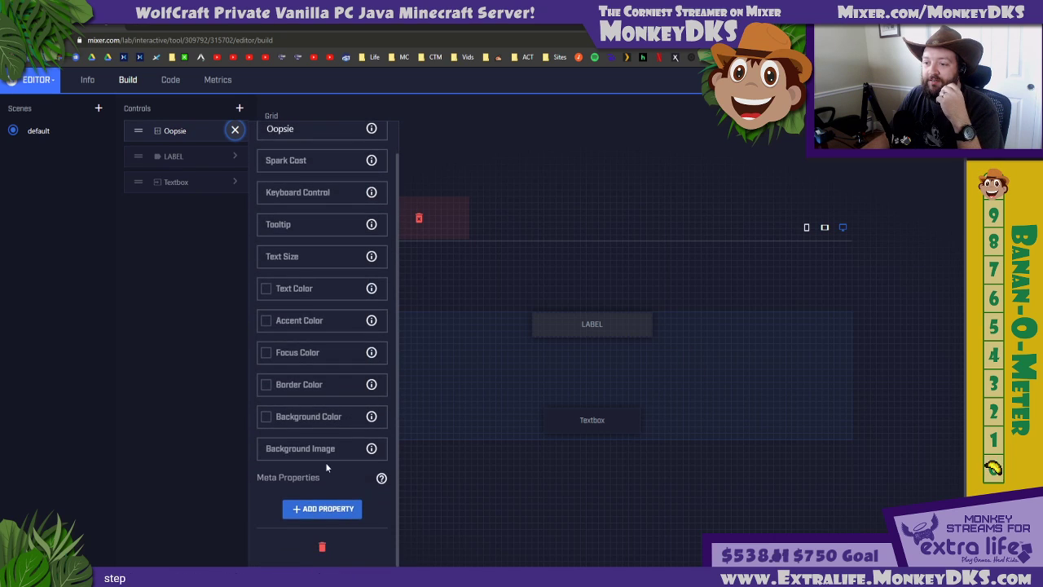
pyautogui.click(323, 541)
pyautogui.click(234, 130)
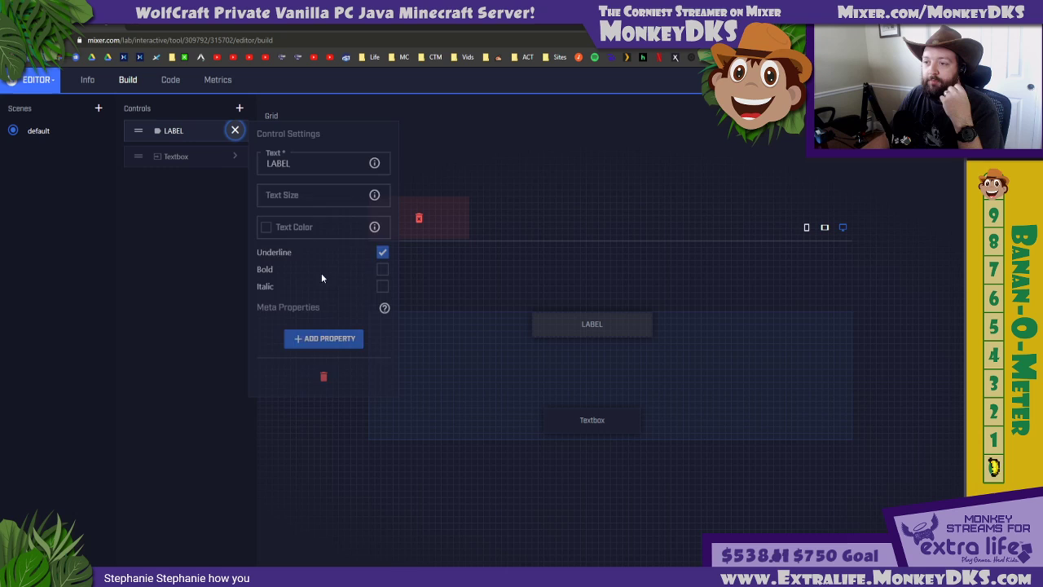
pyautogui.click(324, 371)
pyautogui.click(234, 130)
pyautogui.click(321, 359)
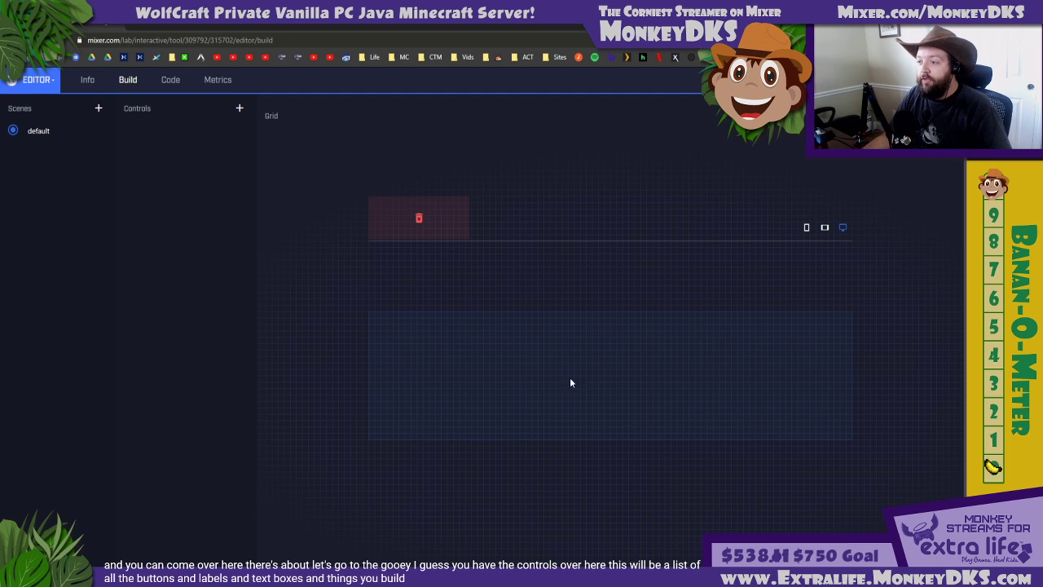
# Preview the grid in a smaller device size, return to the desktop grid, and inspect the controls JSON
pyautogui.click(807, 229)
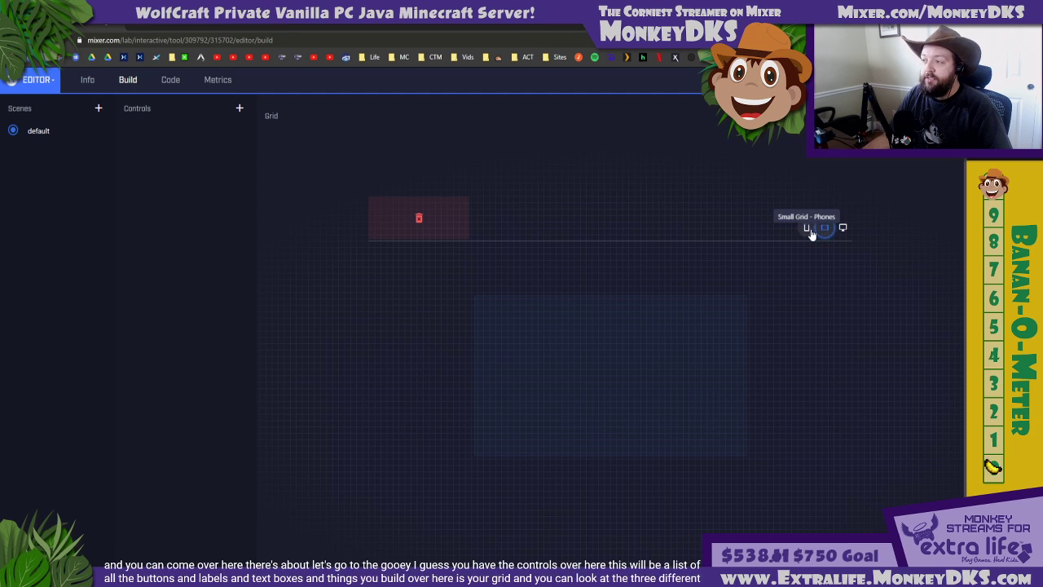
pyautogui.click(842, 228)
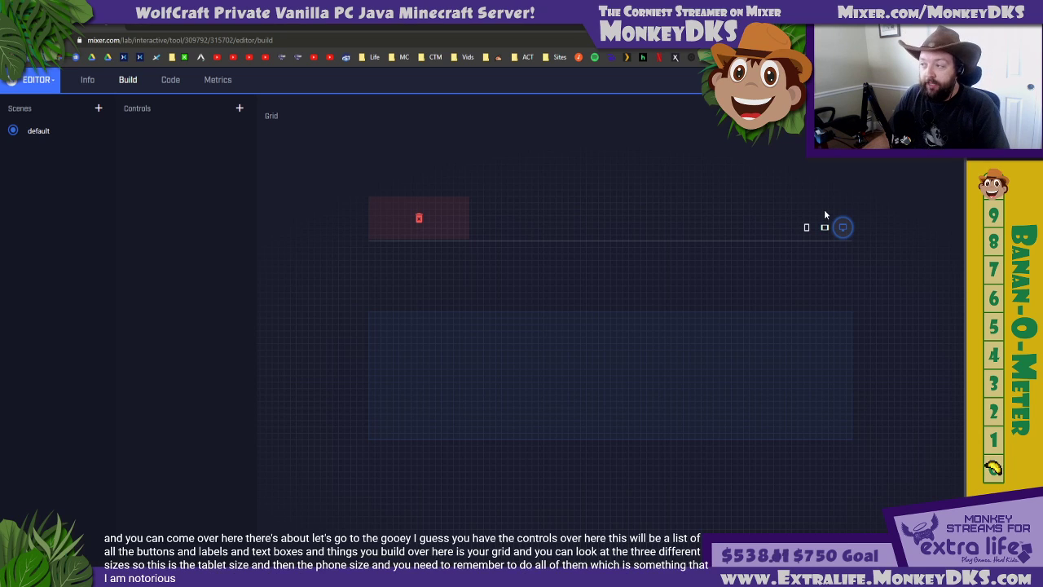
pyautogui.click(937, 116)
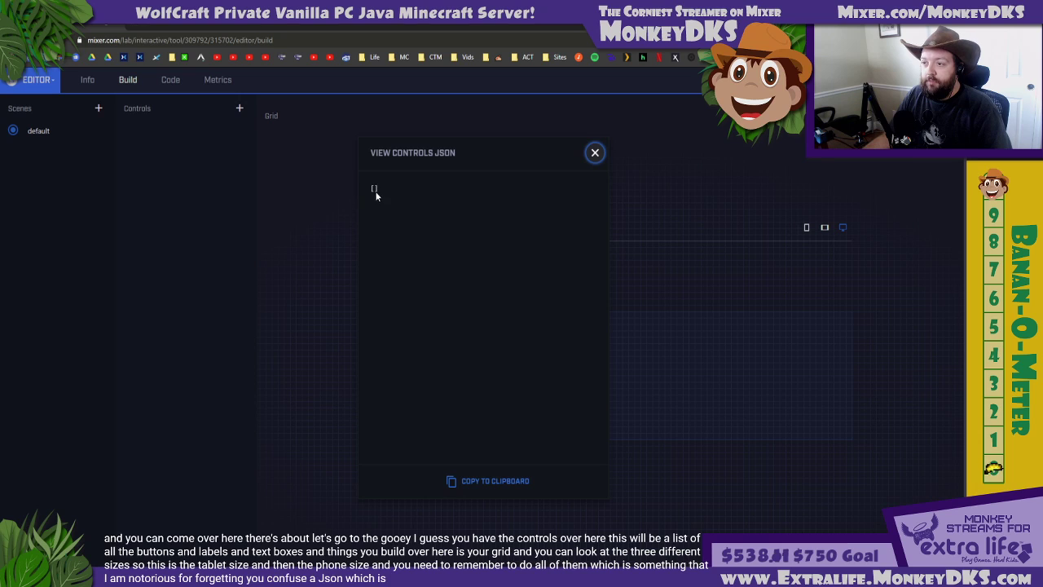
pyautogui.click(592, 153)
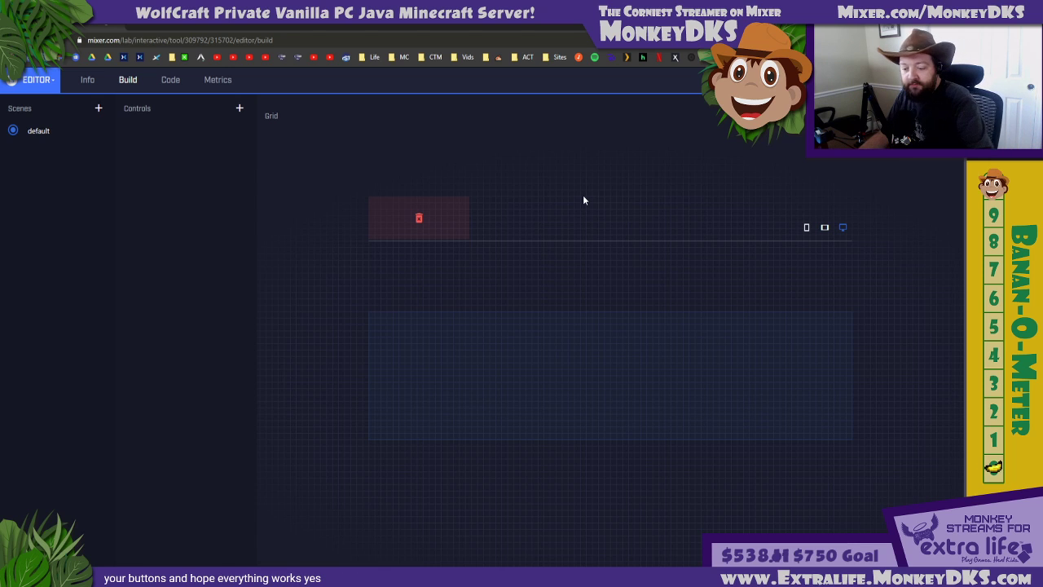
# Add a button control named Sound to the default scene
pyautogui.click(239, 107)
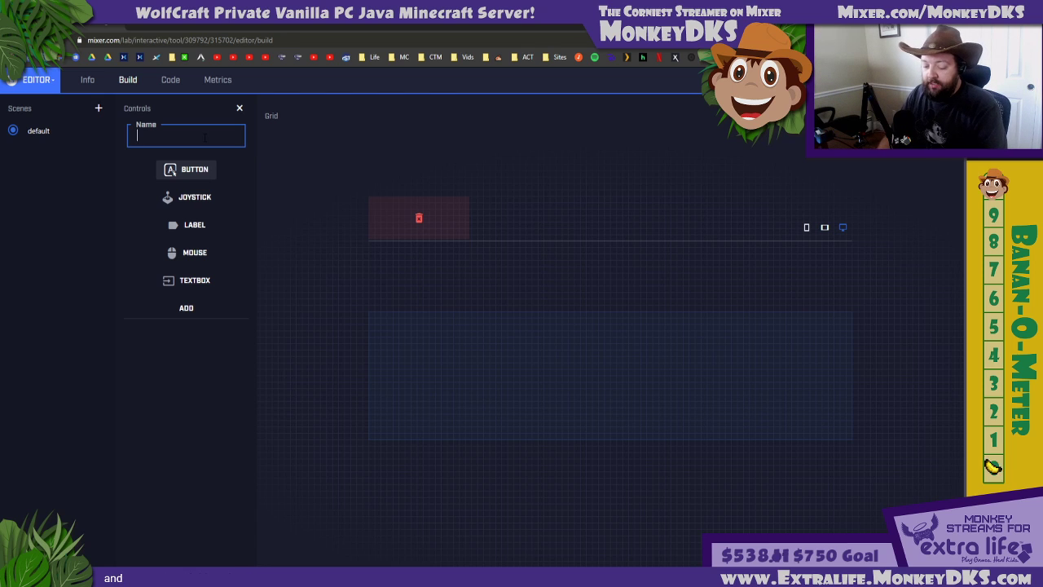
pyautogui.write('Sound')
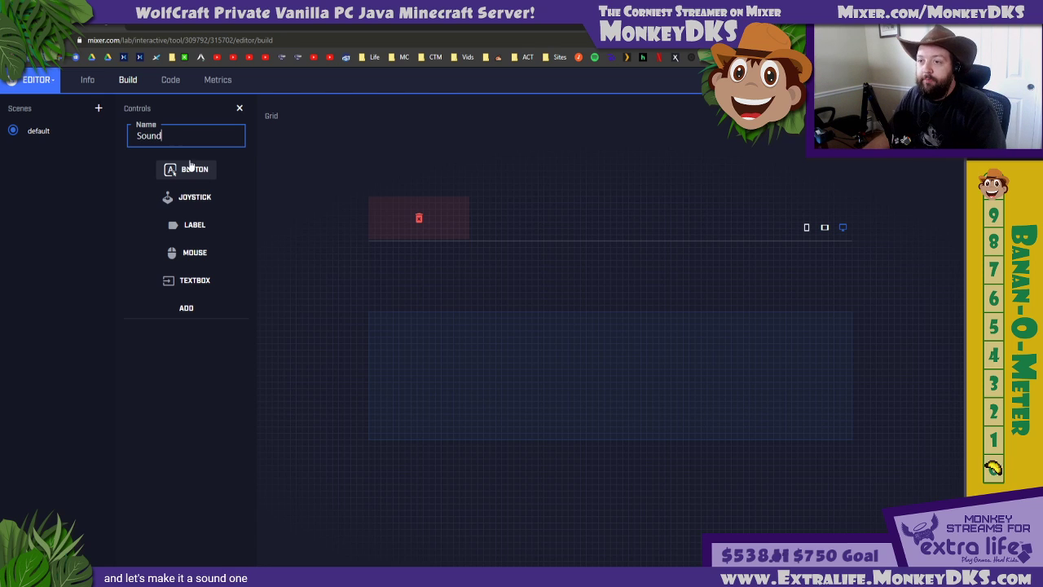
pyautogui.click(187, 309)
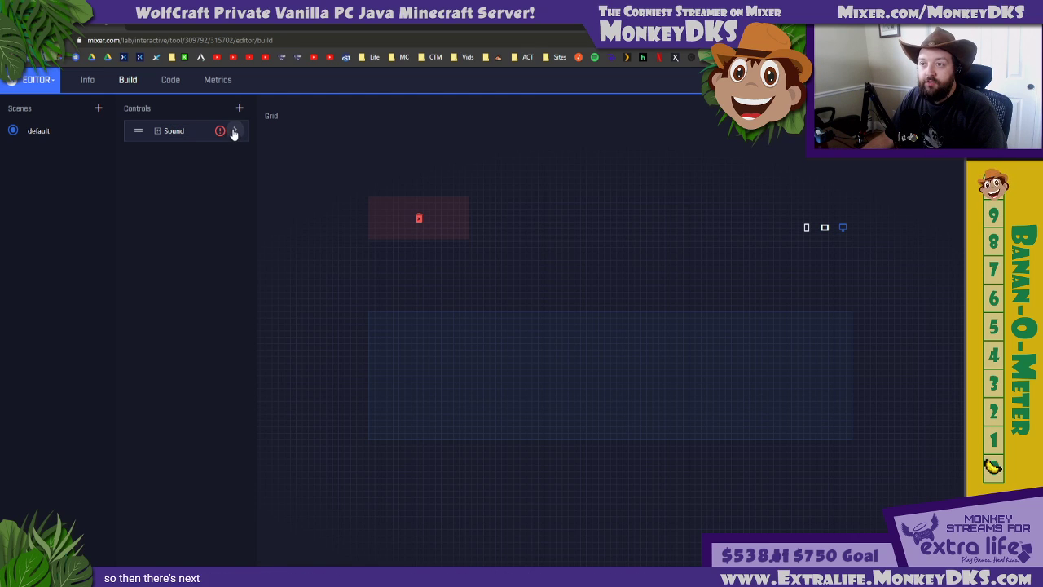
# Set the Sound control's text to Sound1 and its Spark Cost to 0
pyautogui.click(234, 131)
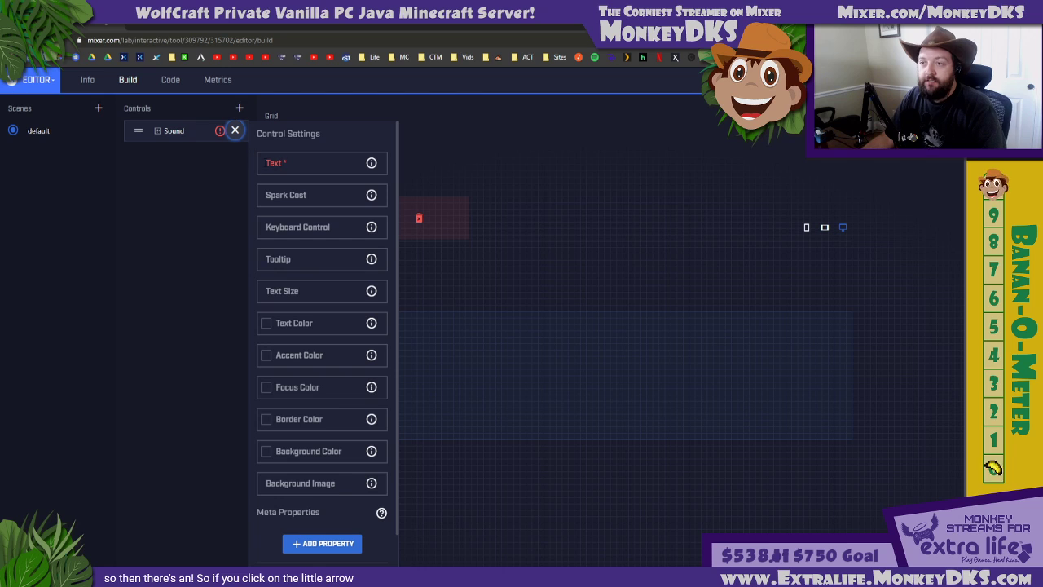
pyautogui.click(312, 162)
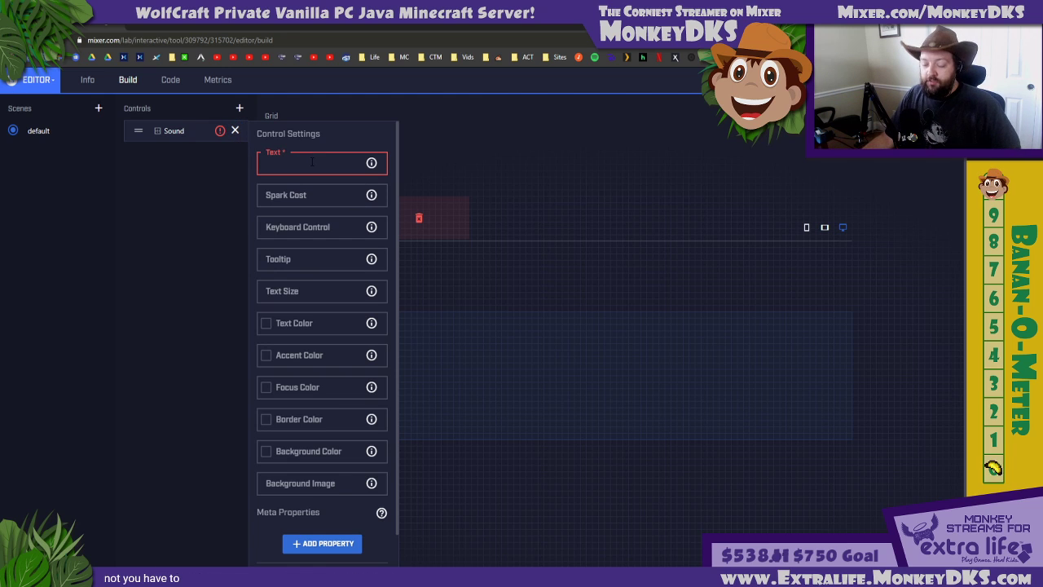
pyautogui.write('Sound1')
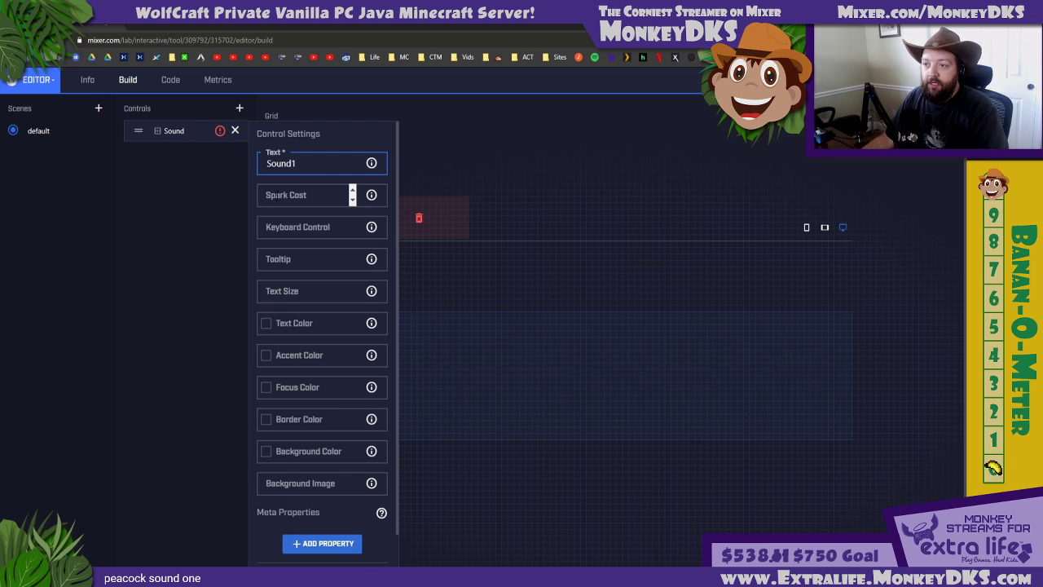
pyautogui.click(275, 194)
pyautogui.write('0')
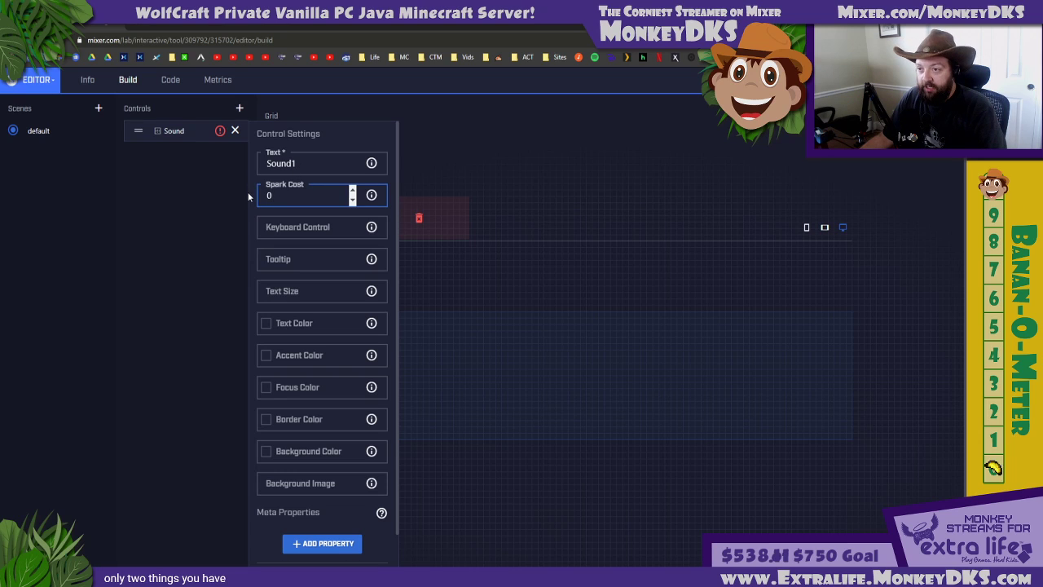
# Clear the Sound control's text, re-enter it as Sound1, and close the control's settings
pyautogui.hotkey('shift', 'Tab')
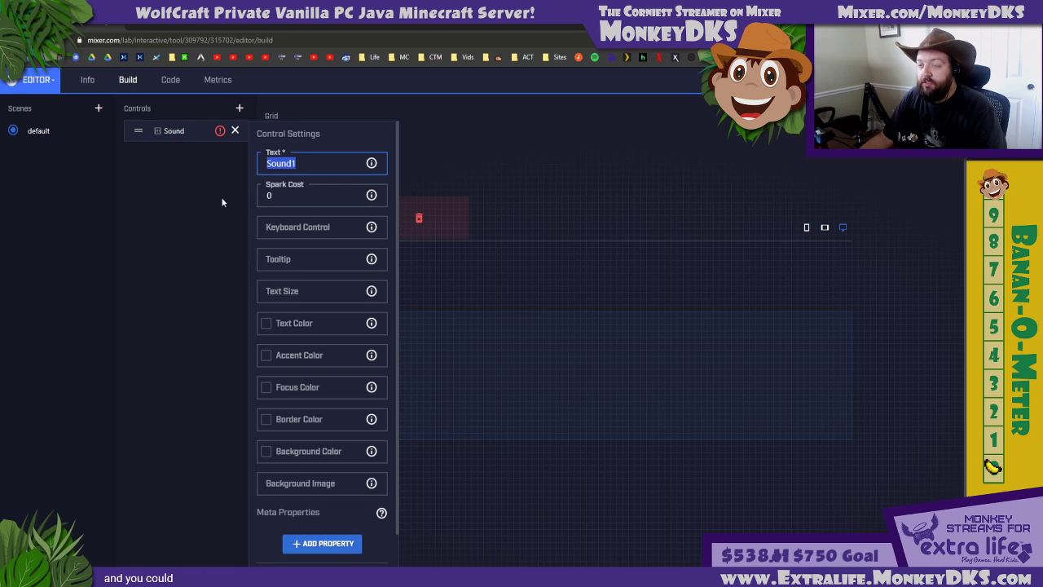
pyautogui.press('BackSpace')
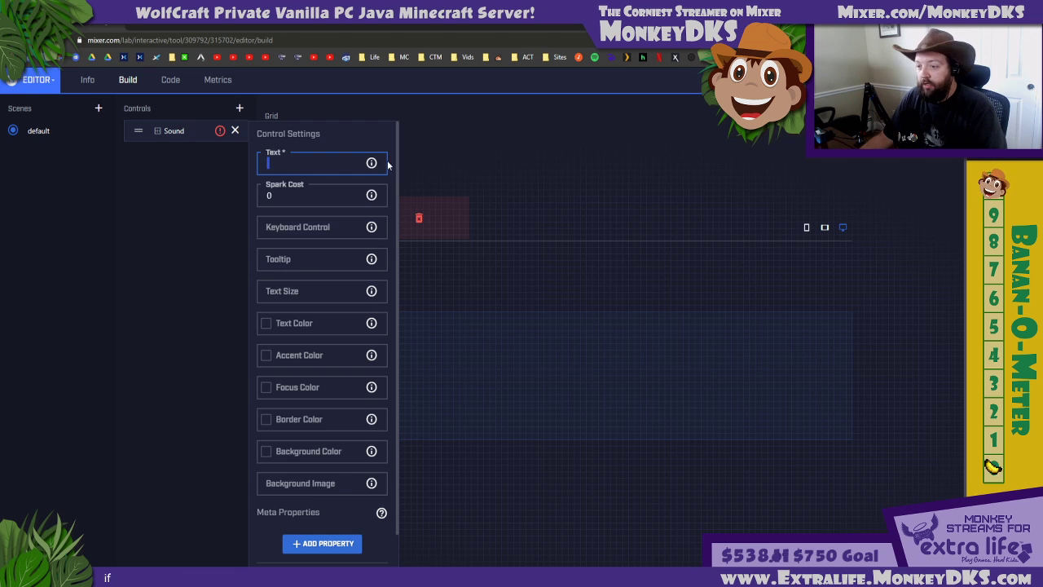
pyautogui.write('Sound1')
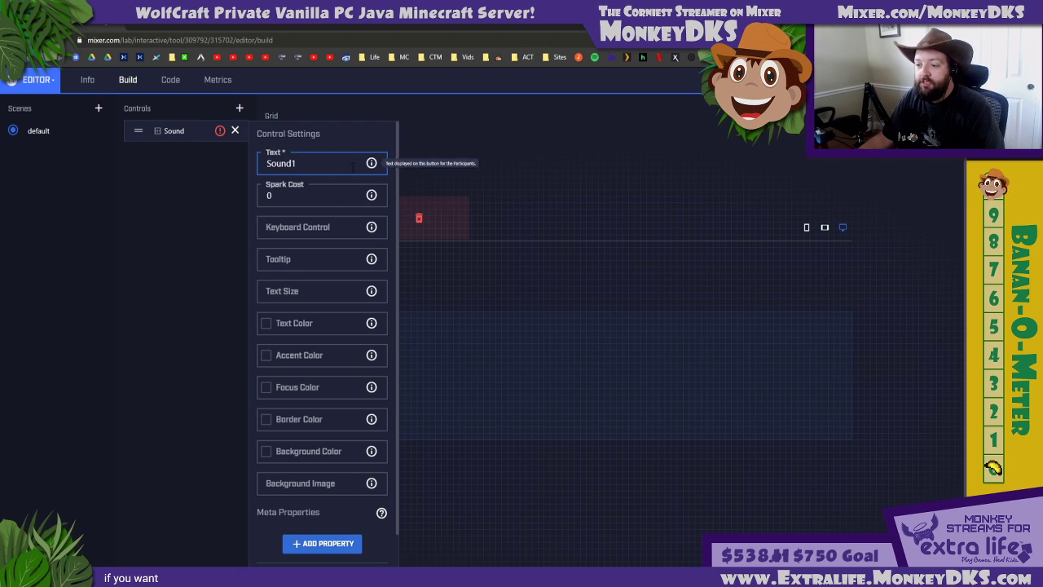
pyautogui.click(307, 482)
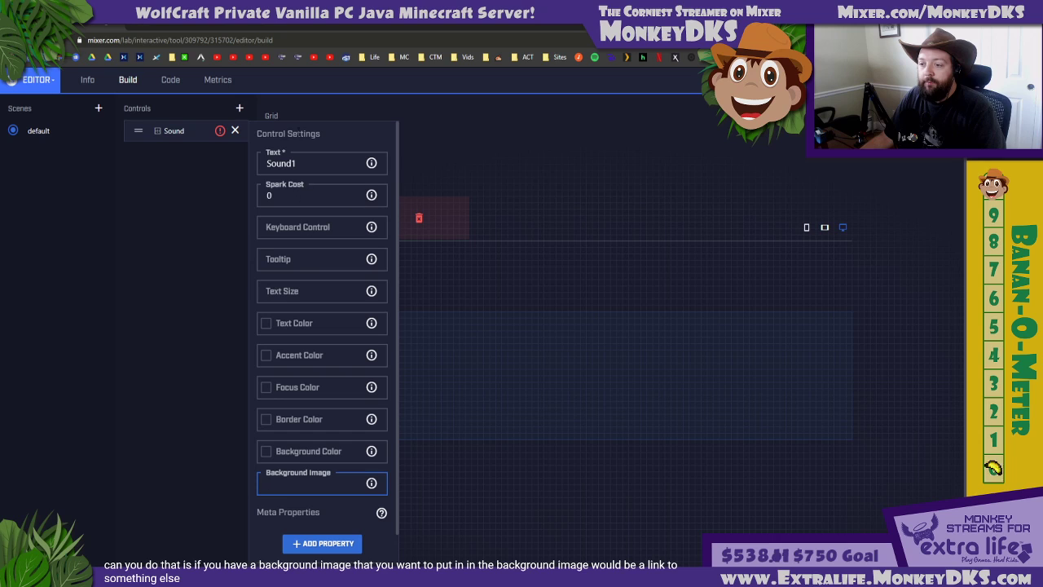
pyautogui.click(330, 164)
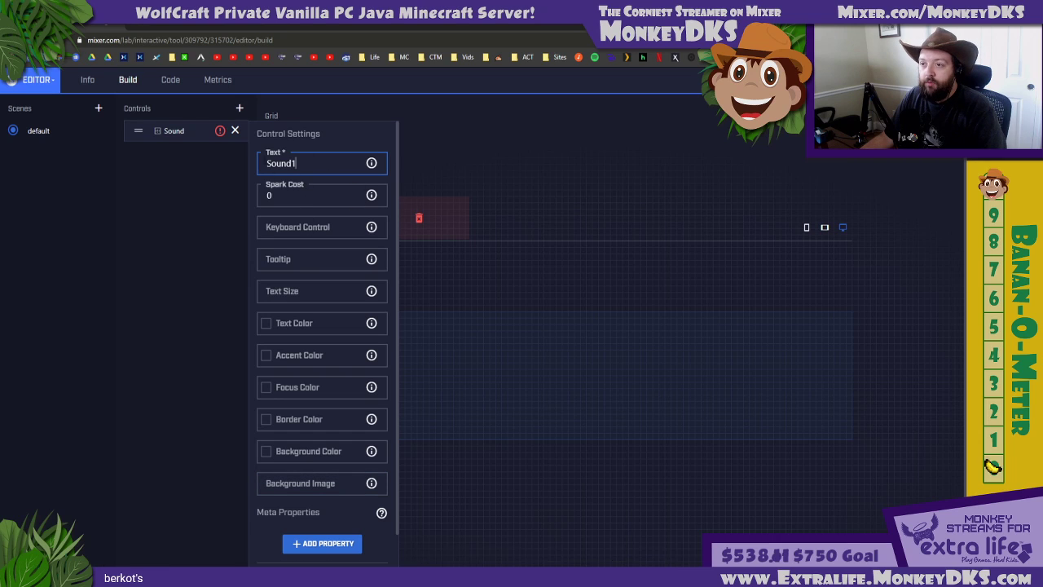
pyautogui.click(235, 131)
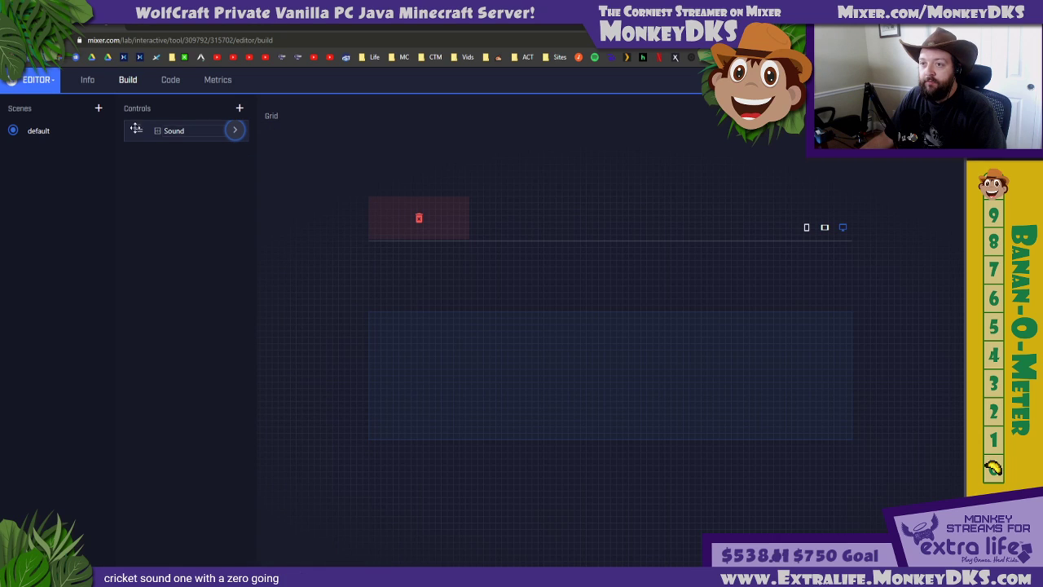
# Place the Sound1 button near the middle of the desktop grid, and move it slightly left and up
pyautogui.moveTo(138, 130); pyautogui.dragTo(588, 359)
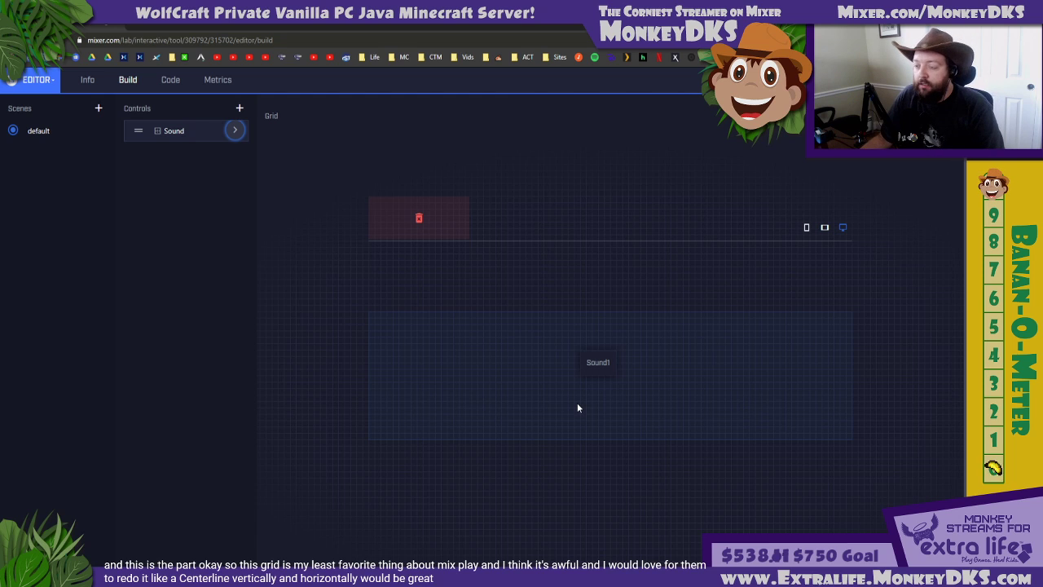
pyautogui.click(597, 359)
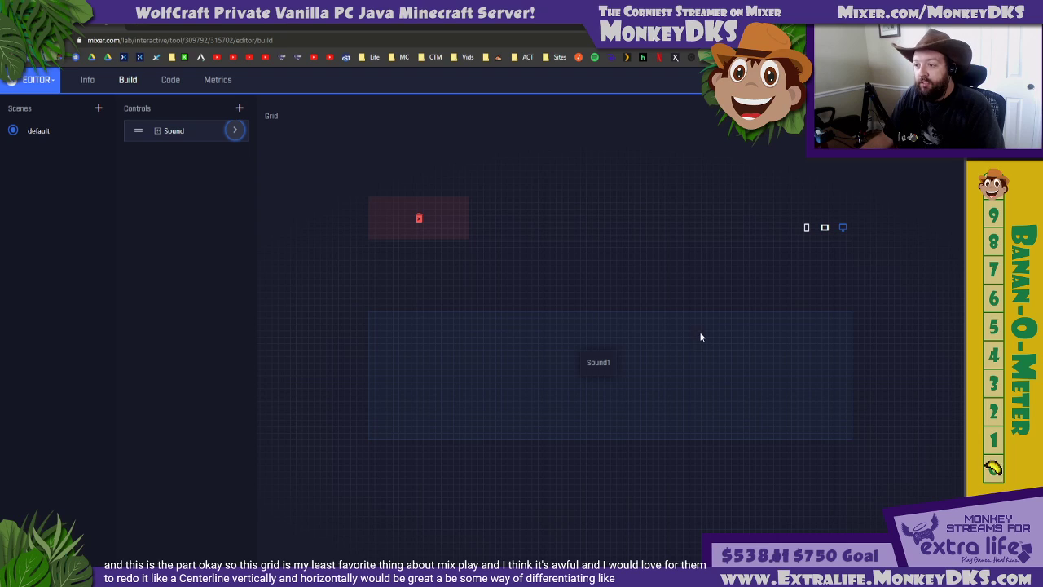
pyautogui.click(609, 368)
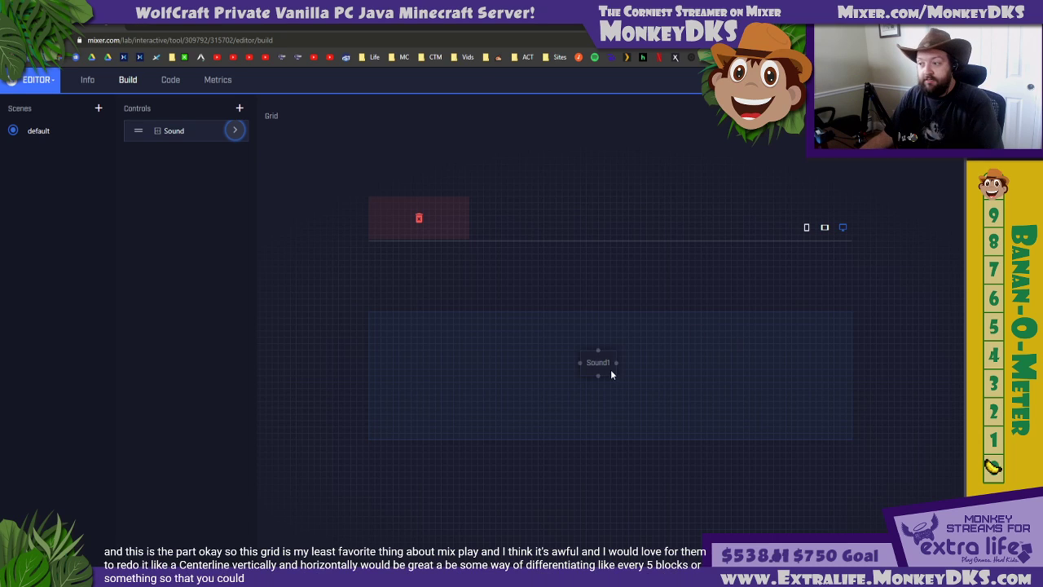
pyautogui.moveTo(598, 361); pyautogui.dragTo(555, 350)
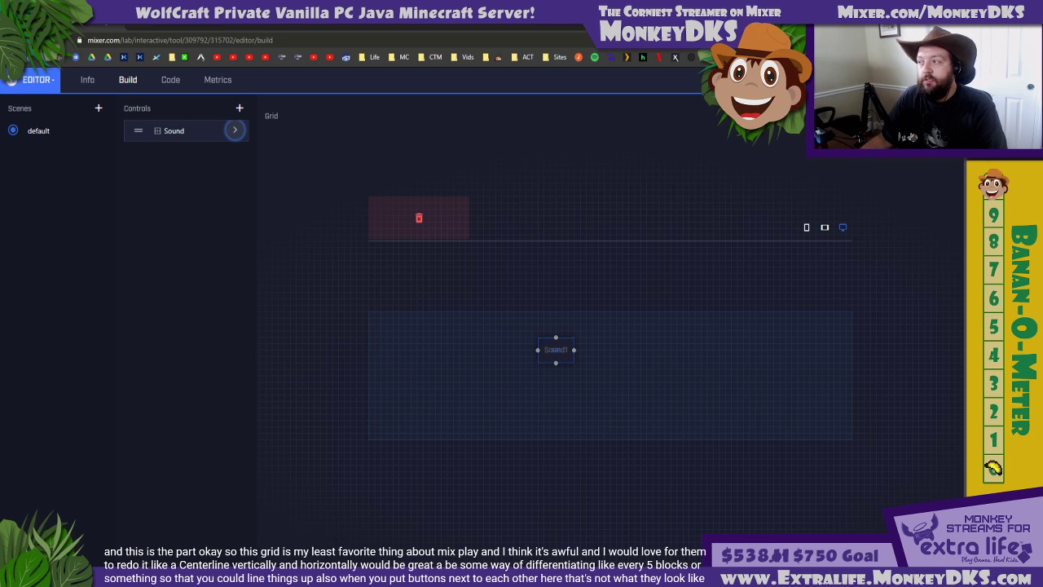
pyautogui.hotkey('ctrl', 's')
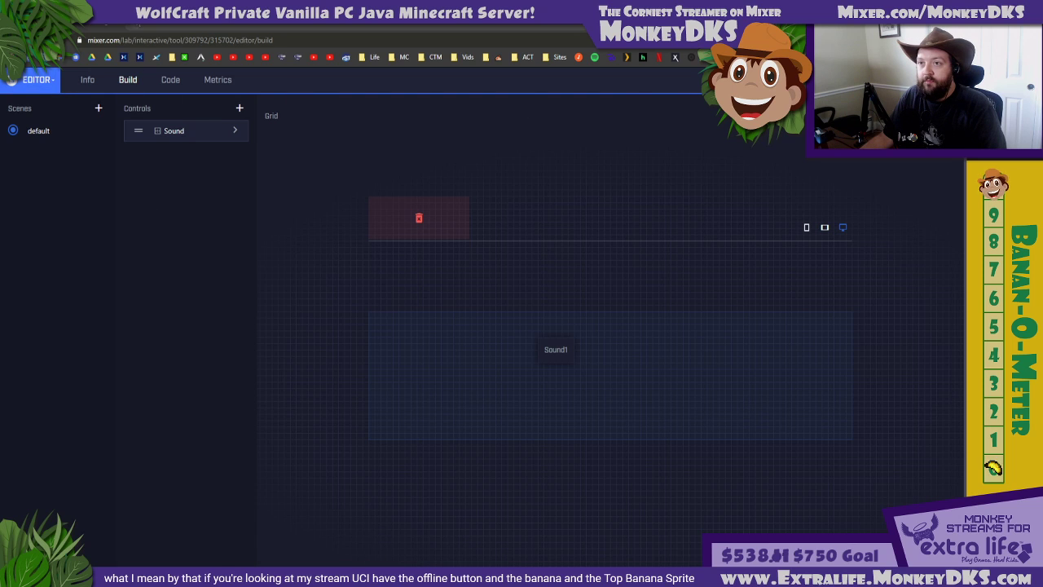
# Open mixer.com/lab in a separate browser tab and bring up the MonkeyOffline MixPlay project's Build view
pyautogui.click(140, 24)
pyautogui.write('mixer.com/la')
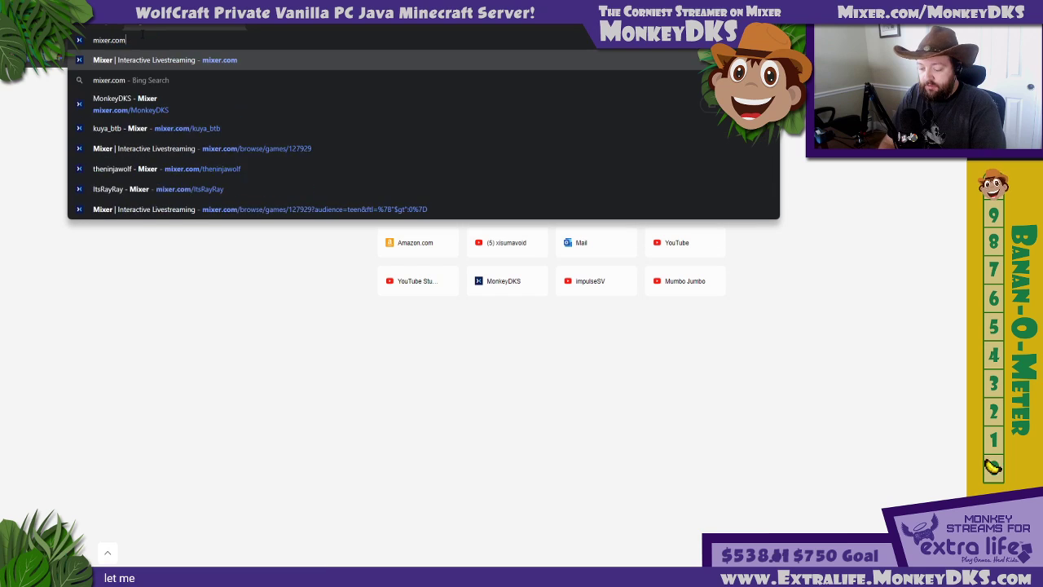
pyautogui.write('b')
pyautogui.press('Return')
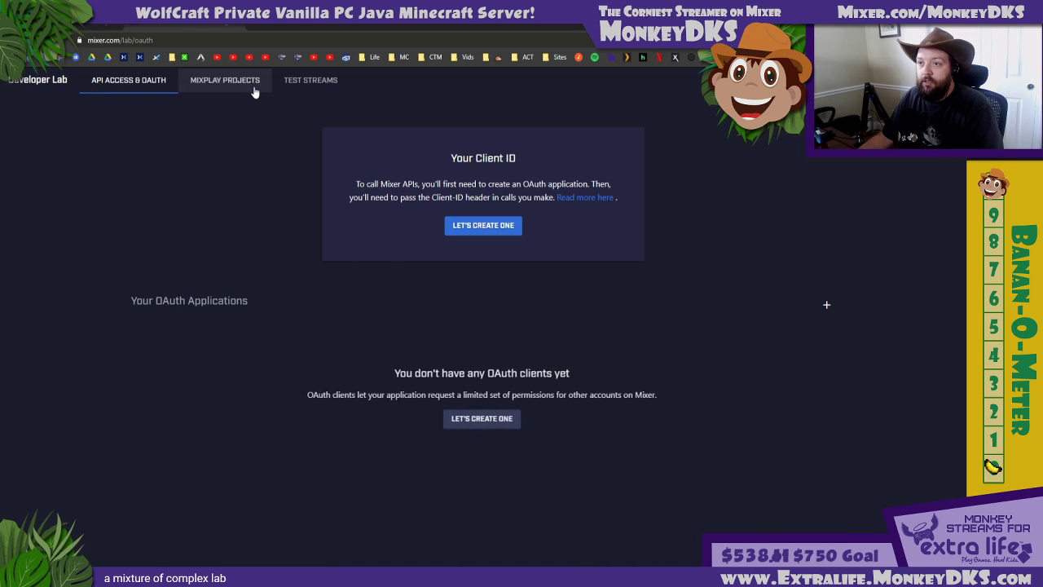
pyautogui.click(245, 84)
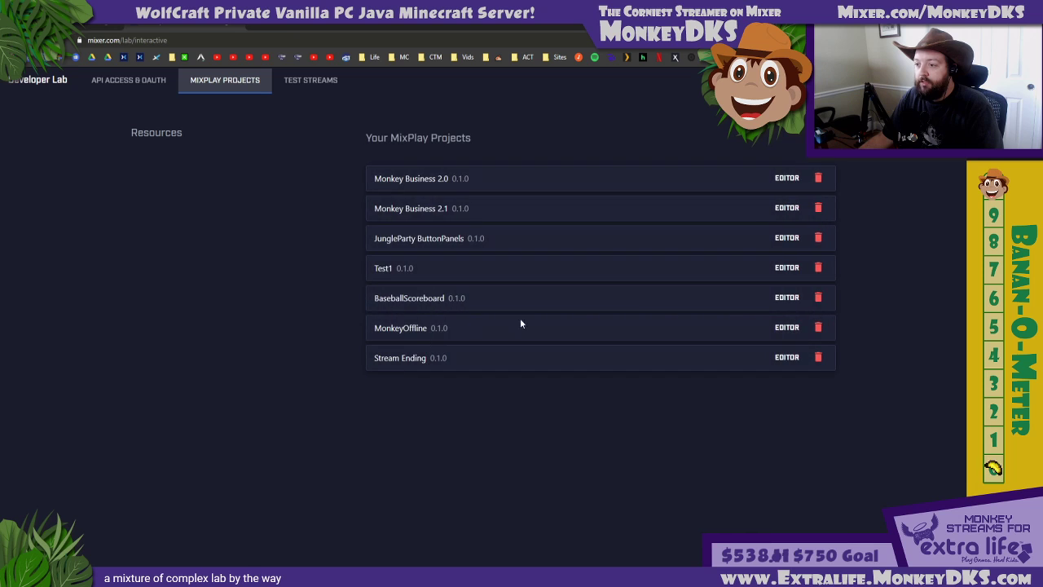
pyautogui.click(786, 328)
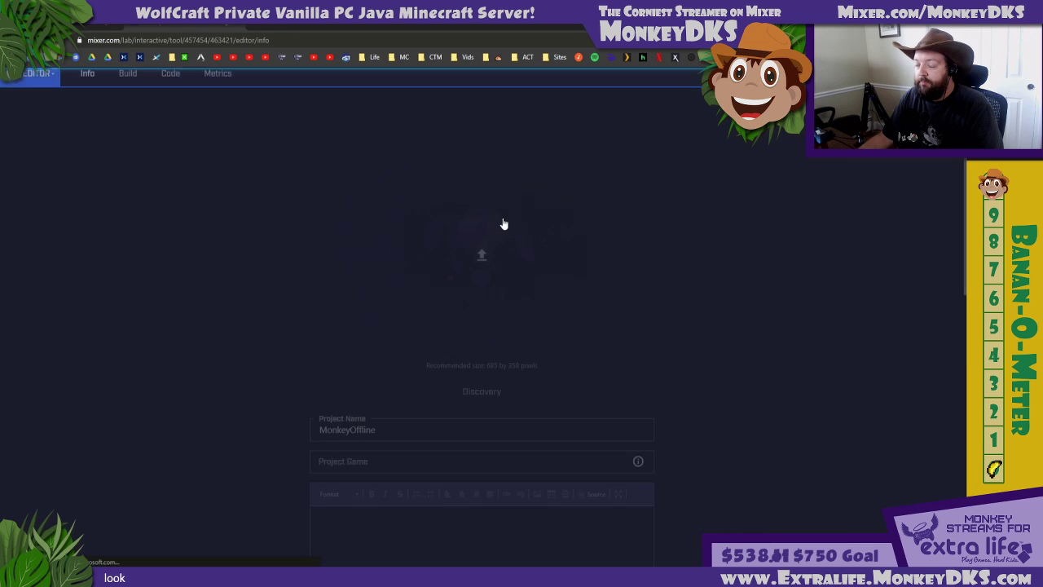
pyautogui.click(128, 80)
# Move the two small side buttons flush against the large central button on the grid and save the project
pyautogui.click(575, 340)
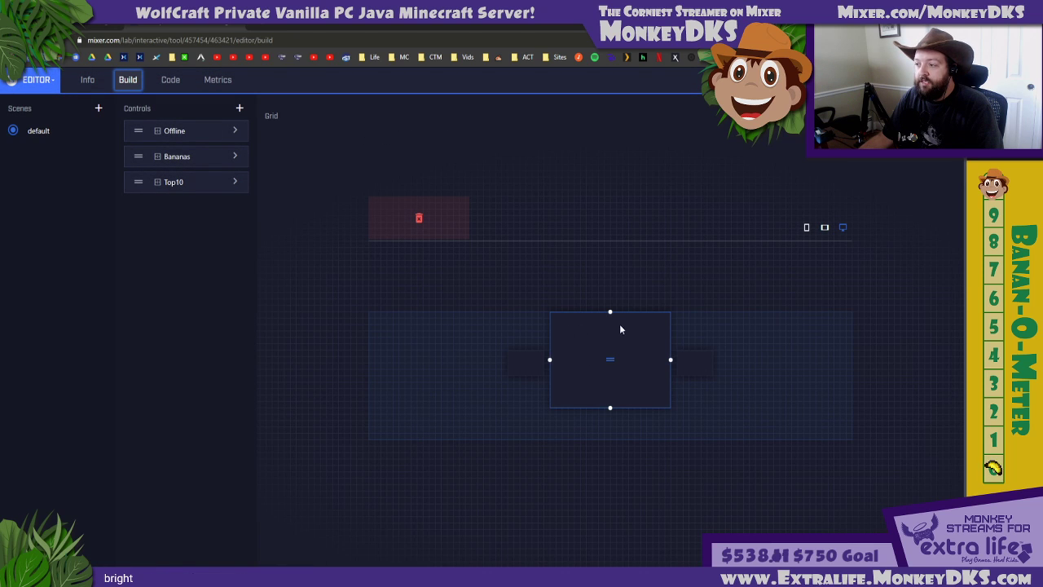
pyautogui.click(688, 361)
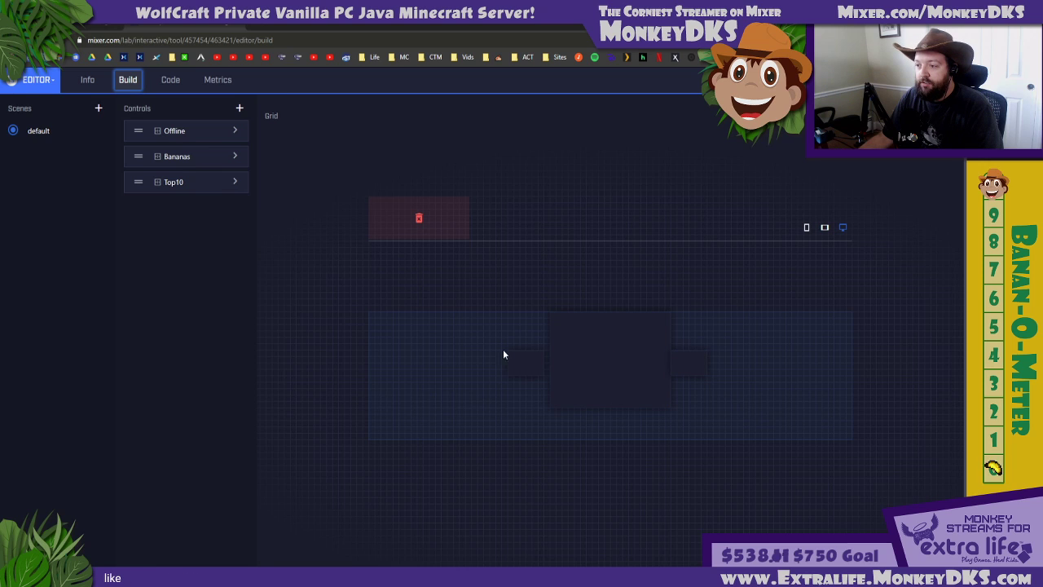
pyautogui.click(526, 361)
pyautogui.click(925, 80)
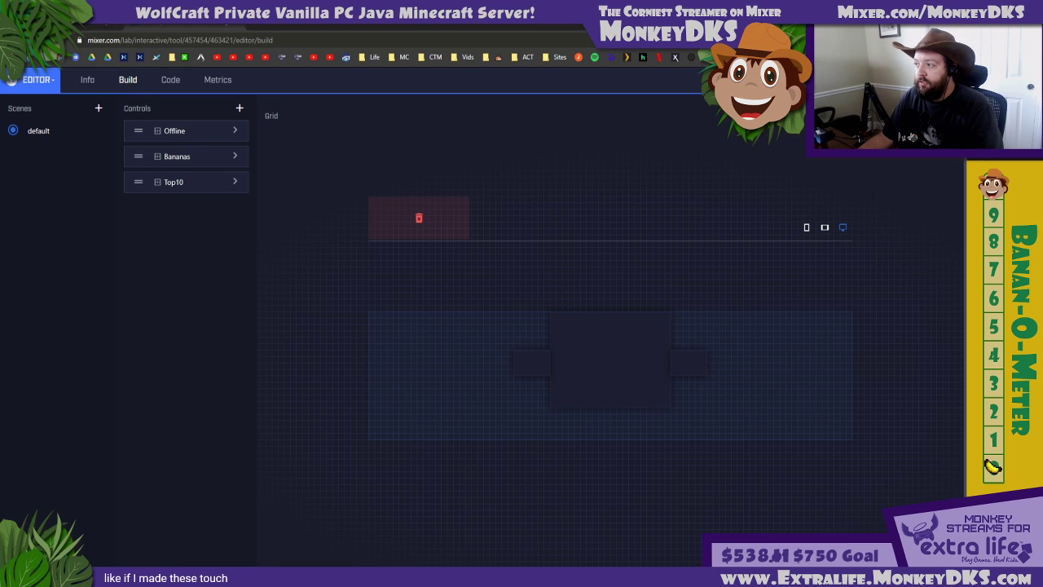
# Switch to Mix It Up, refresh its MixPlay projects, and select the MonkeyOffline project
pyautogui.click(411, 577)
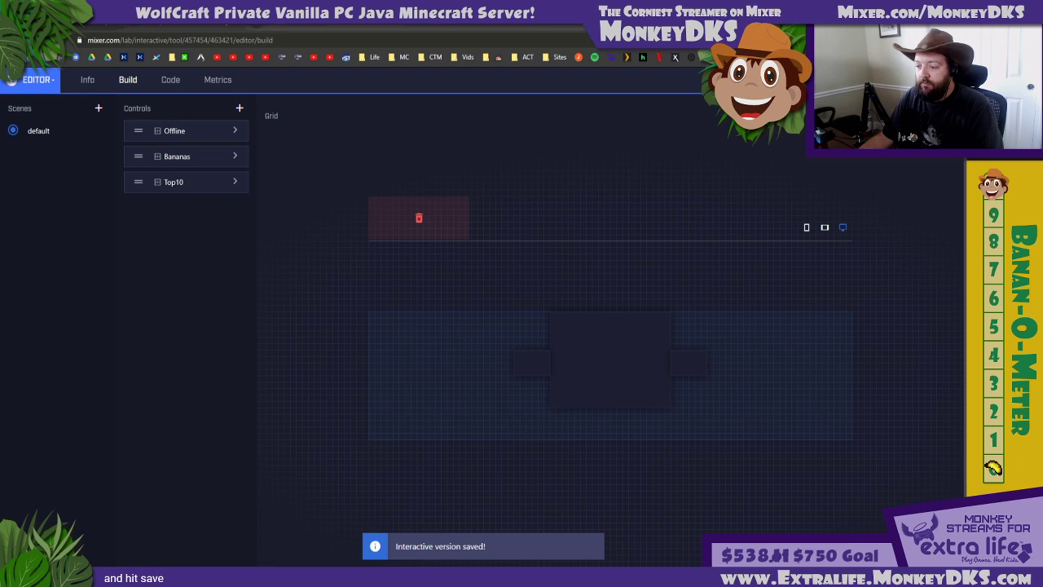
pyautogui.click(110, 61)
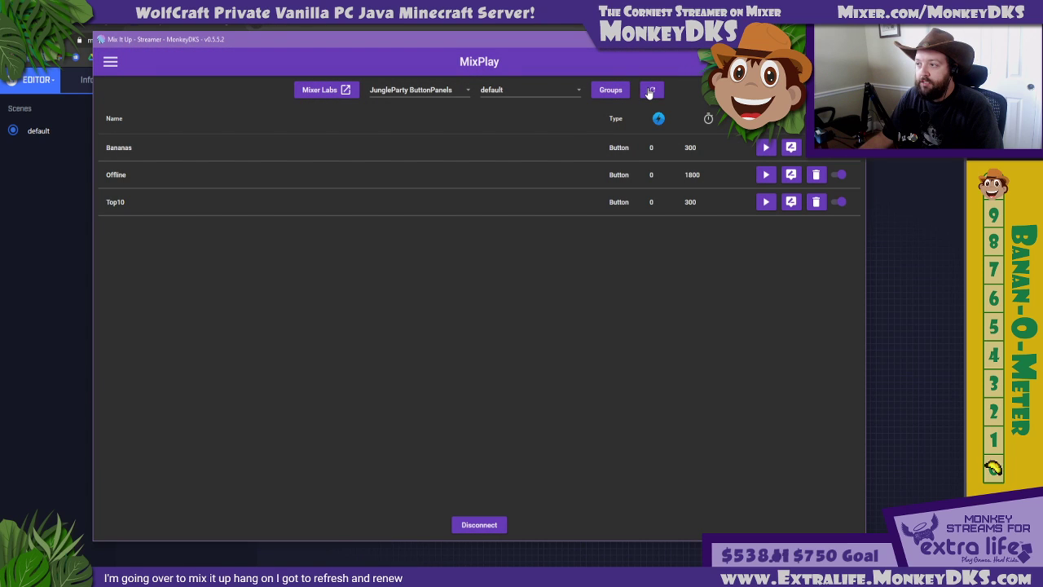
pyautogui.click(651, 90)
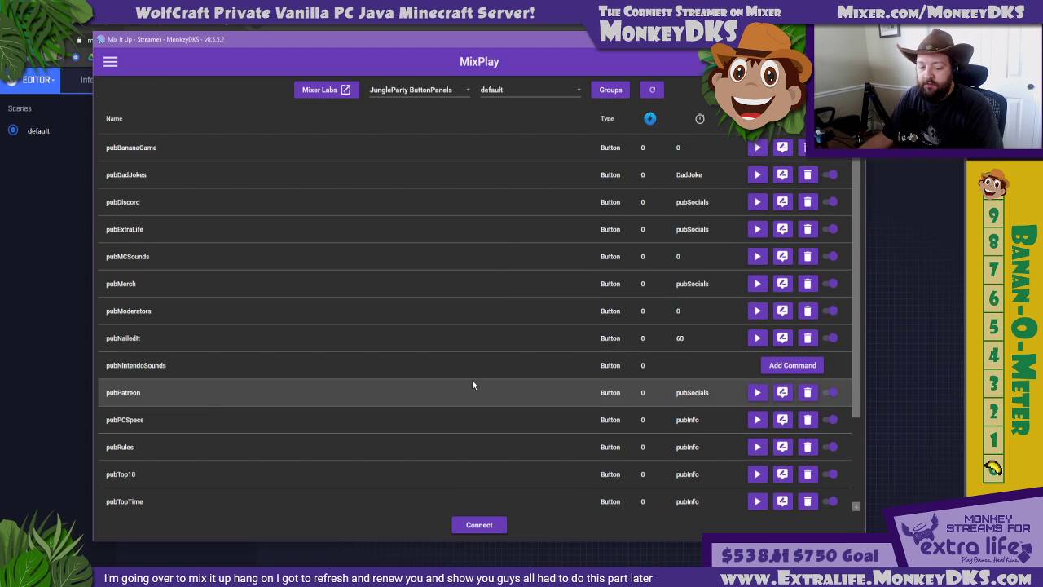
pyautogui.click(444, 91)
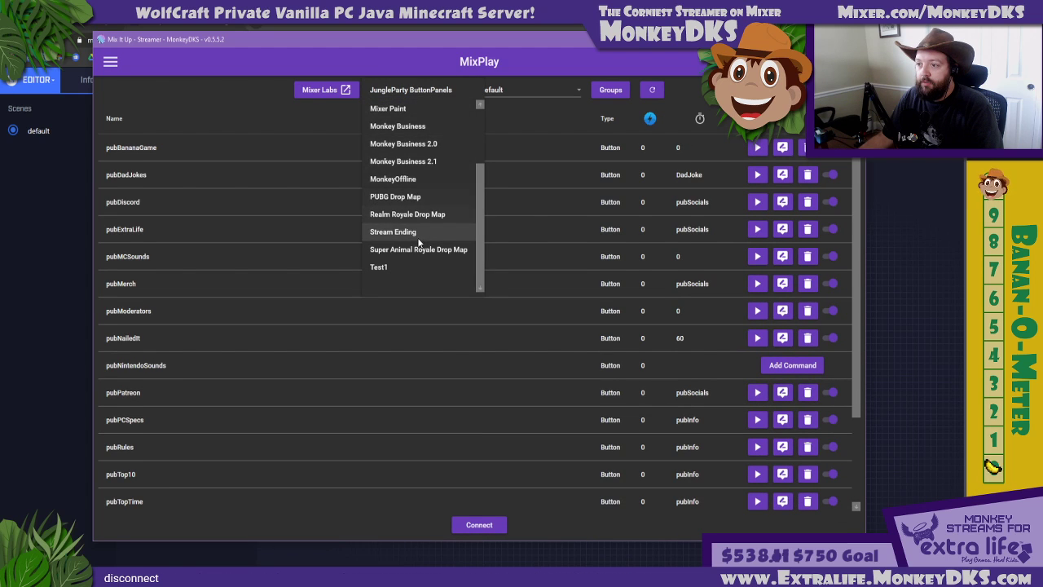
pyautogui.scroll(3, 415, 213)
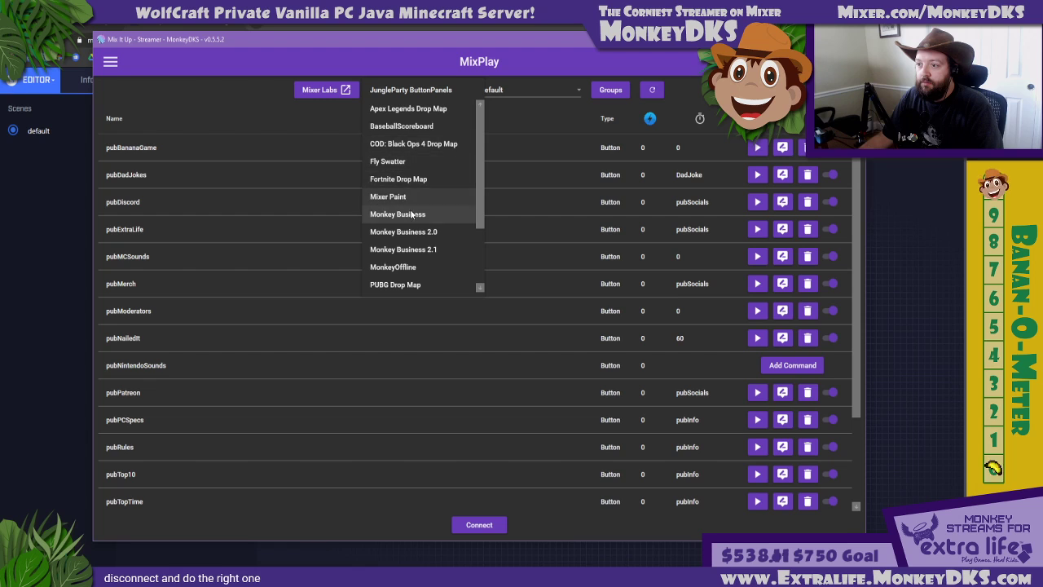
pyautogui.click(413, 267)
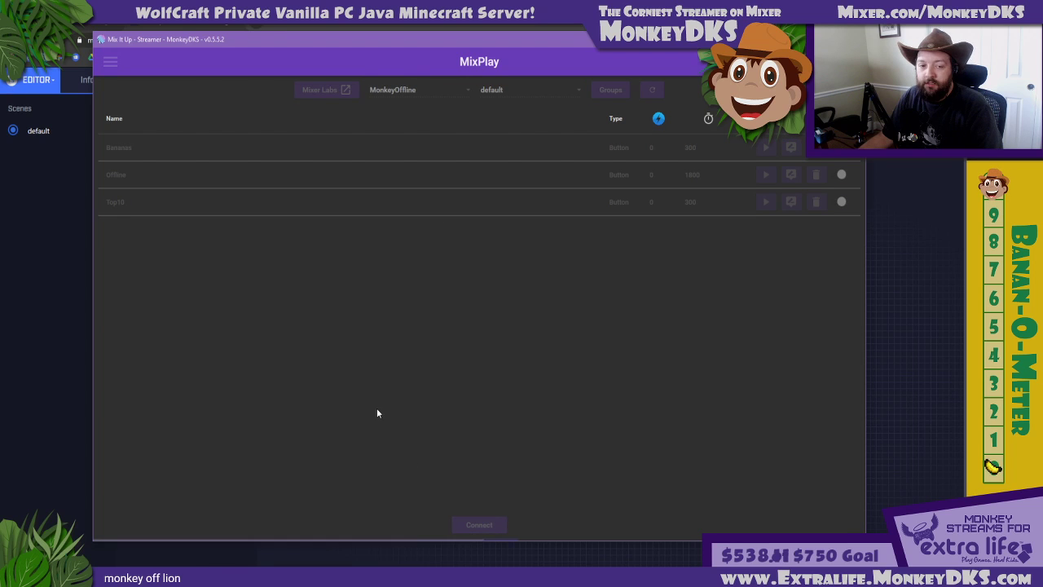
# Inspect the Bananas control's background image link in the browser's MonkeyOffline project and return to the Test1 project
pyautogui.click(205, 27)
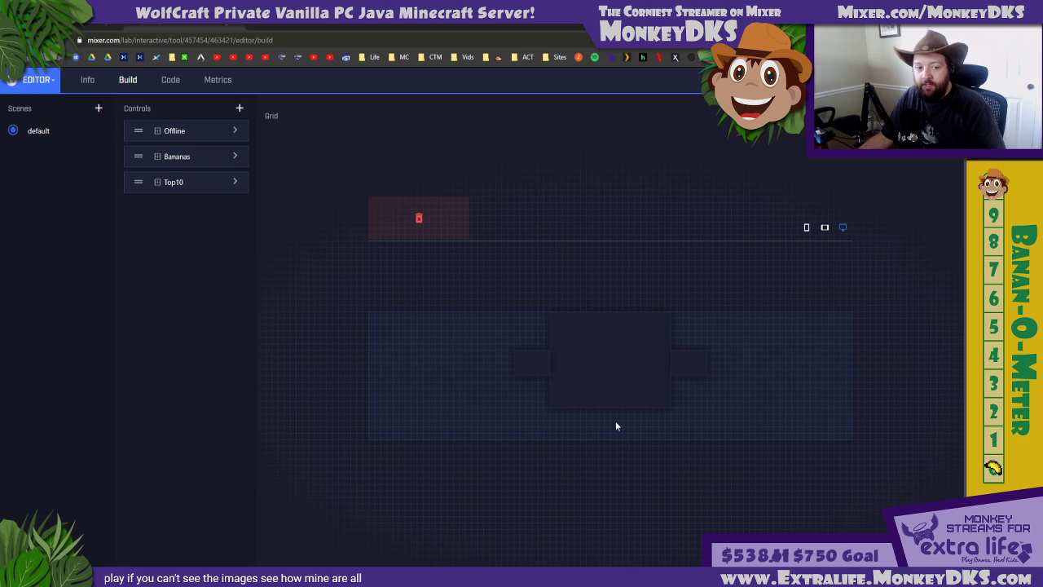
pyautogui.click(235, 156)
pyautogui.moveTo(295, 486); pyautogui.dragTo(372, 489)
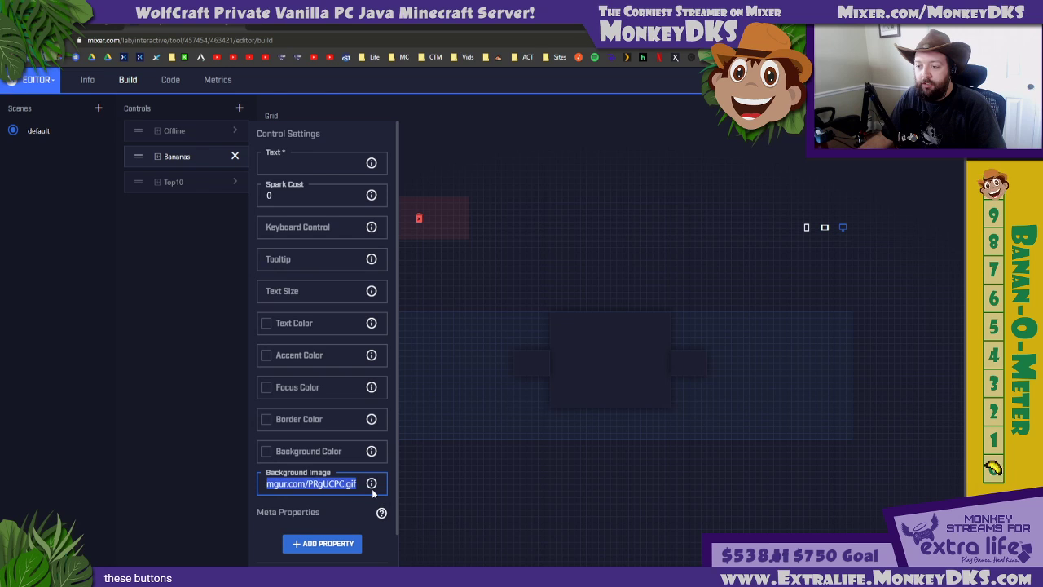
pyautogui.click(235, 155)
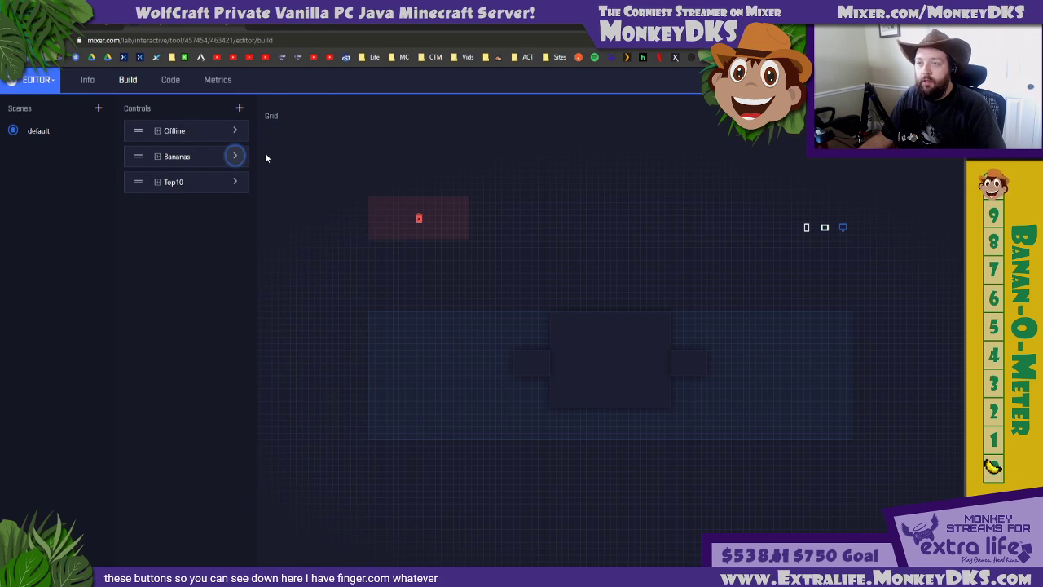
pyautogui.click(106, 27)
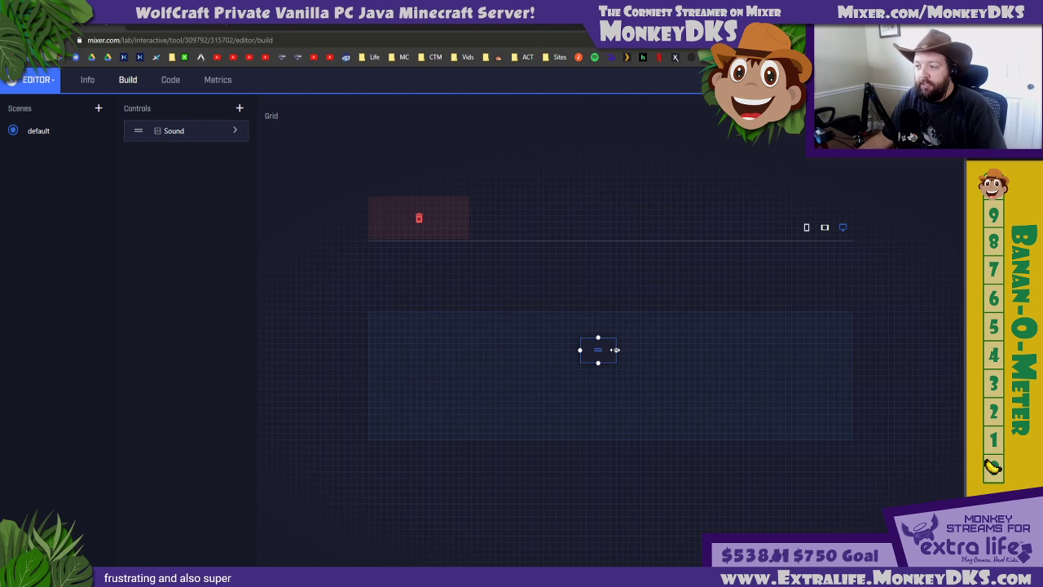
# Enlarge the Sound1 button in width and height and position it at the bottom centre of the layout grid
pyautogui.moveTo(615, 350); pyautogui.dragTo(819, 348)
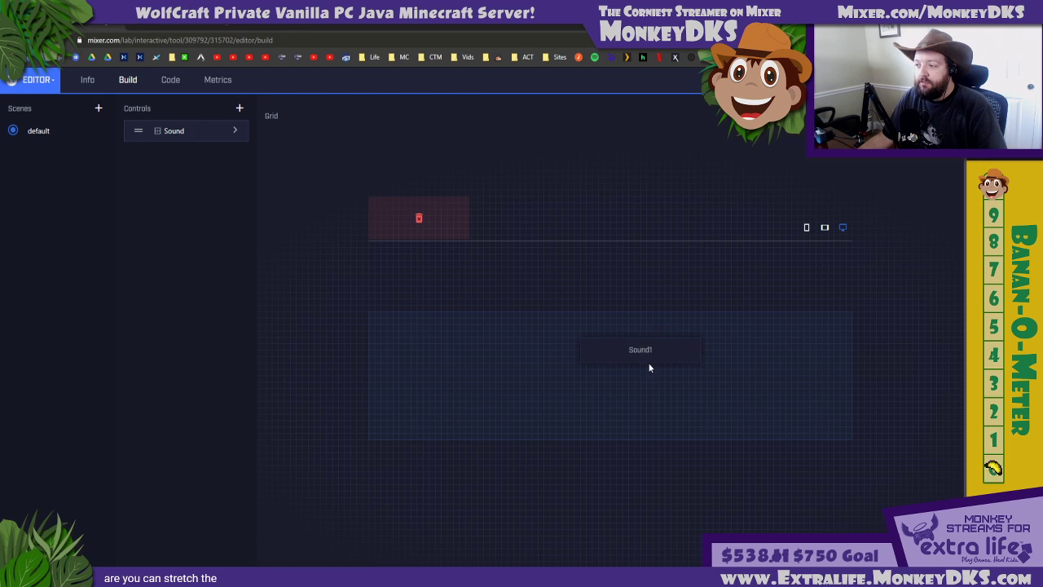
pyautogui.moveTo(640, 372); pyautogui.dragTo(591, 373)
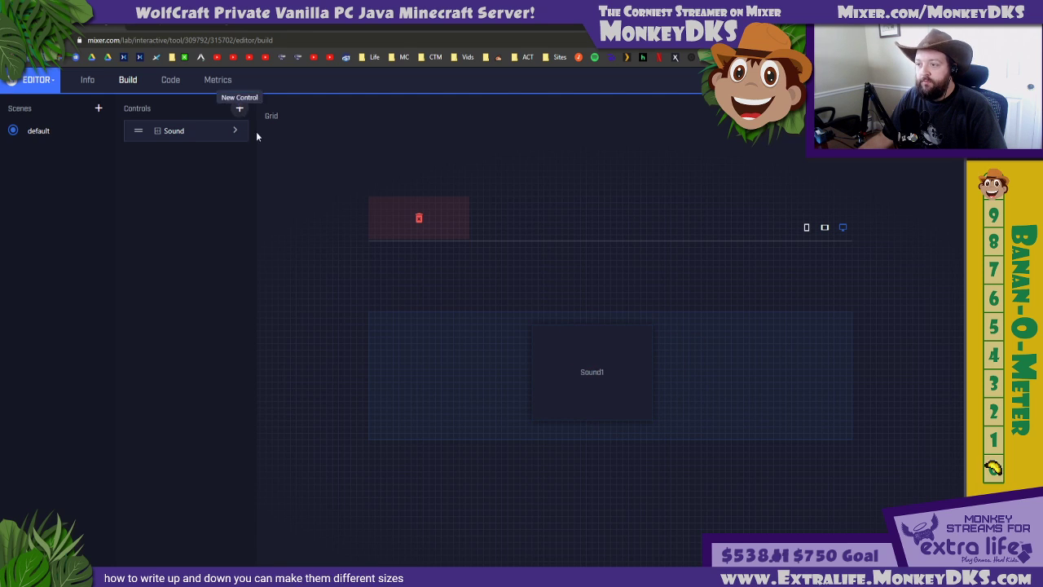
pyautogui.moveTo(592, 376); pyautogui.dragTo(594, 397)
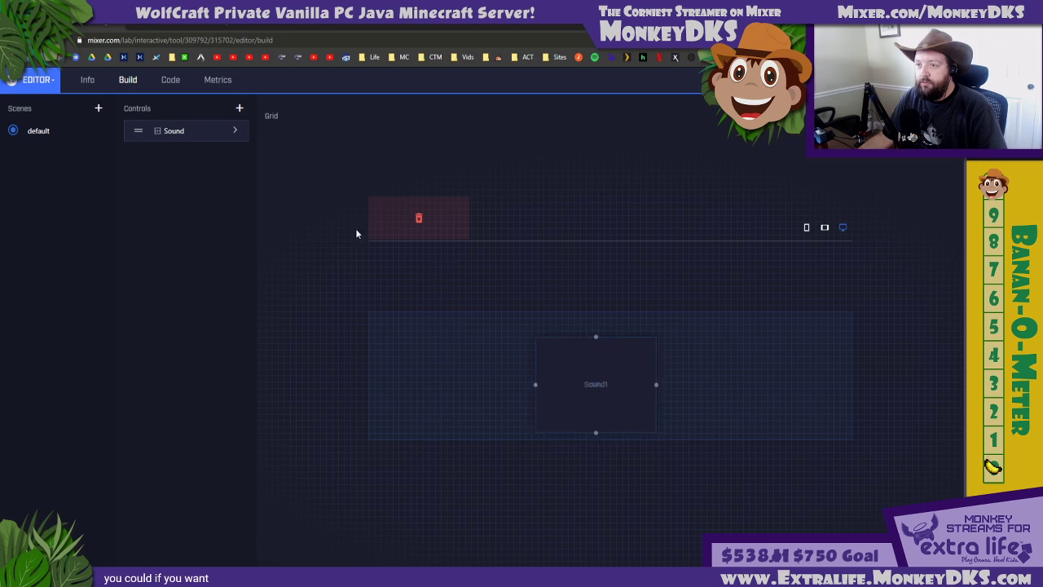
# Add a label control named Sound Buttons to the default scene
pyautogui.click(238, 108)
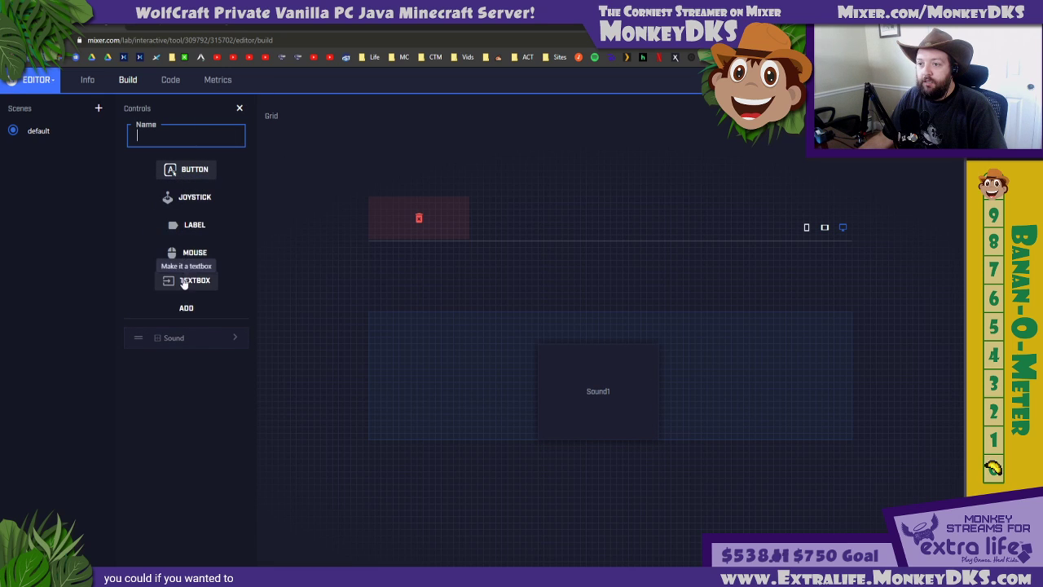
pyautogui.click(184, 228)
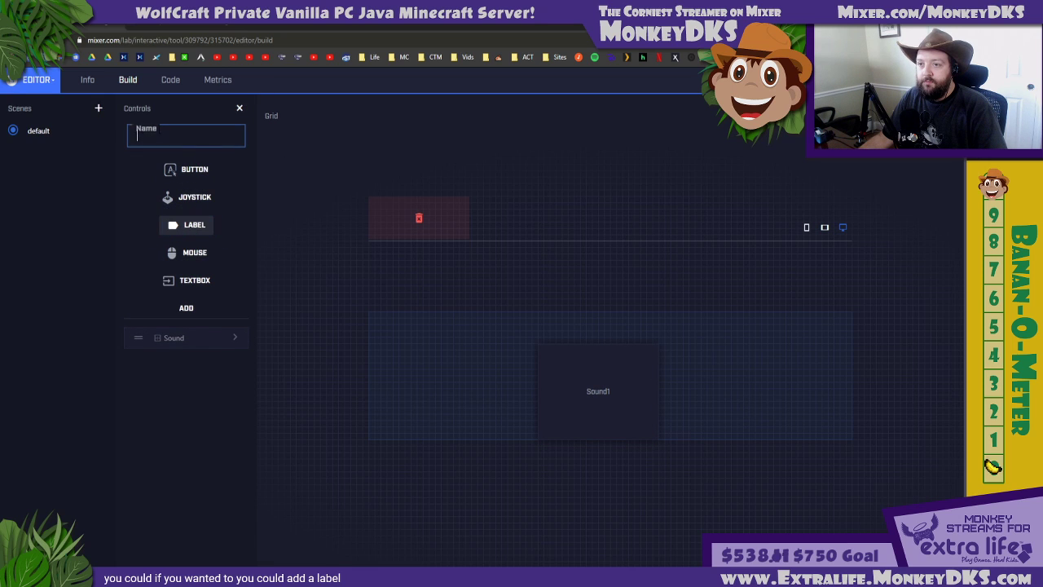
pyautogui.write('Sound')
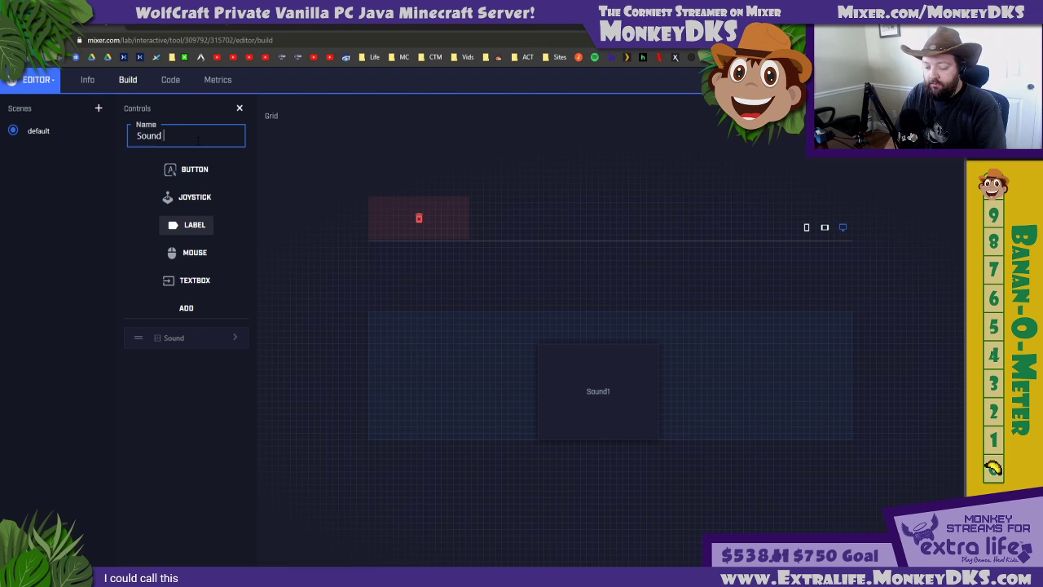
pyautogui.write(' Buttons')
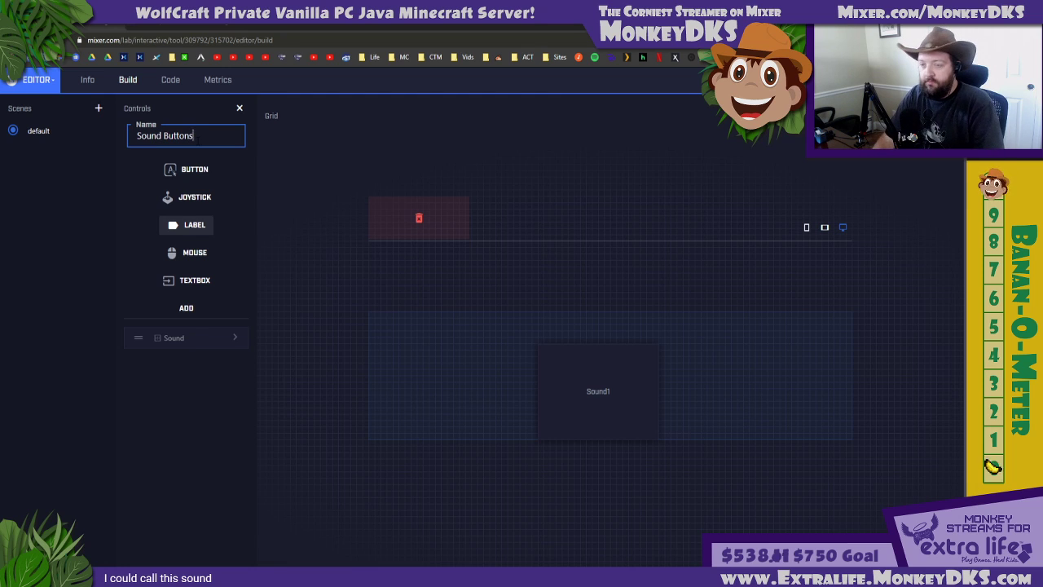
pyautogui.click(200, 282)
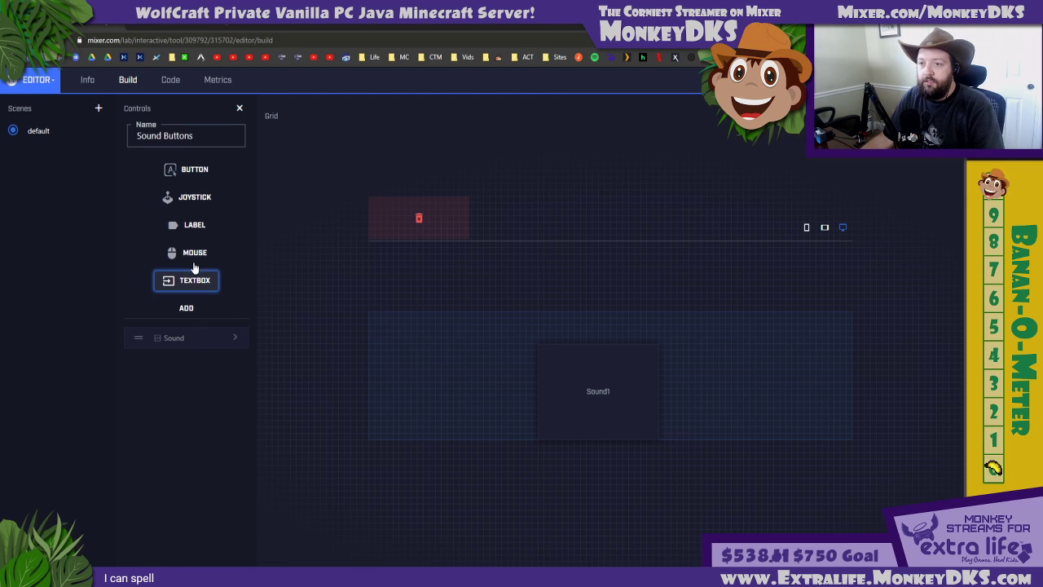
pyautogui.click(192, 223)
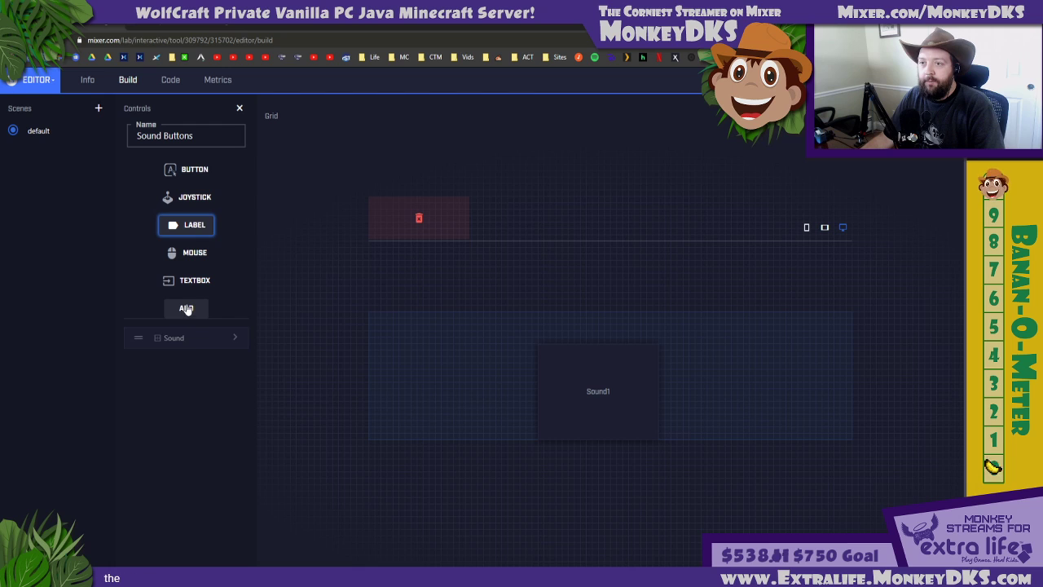
pyautogui.click(189, 306)
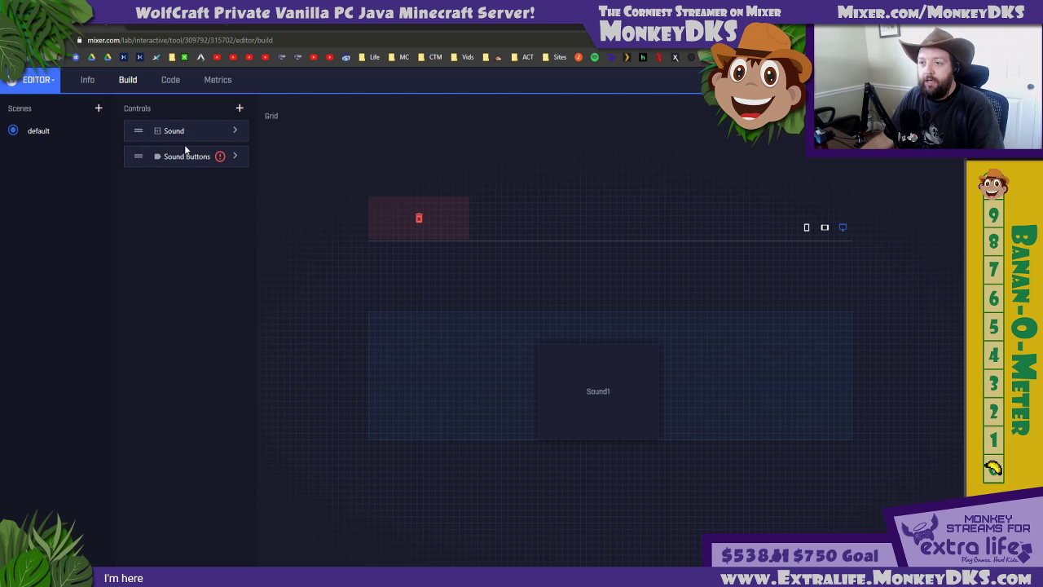
# Set the Sound Buttons label's text to "Sounds!" and its text size to 16pt
pyautogui.click(234, 158)
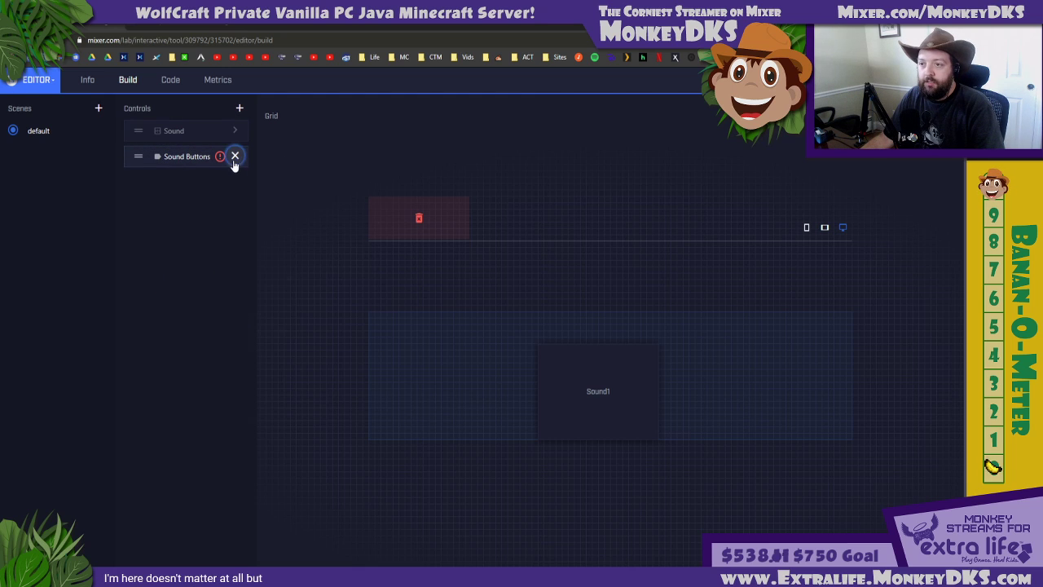
pyautogui.click(303, 187)
pyautogui.write('Sounds!')
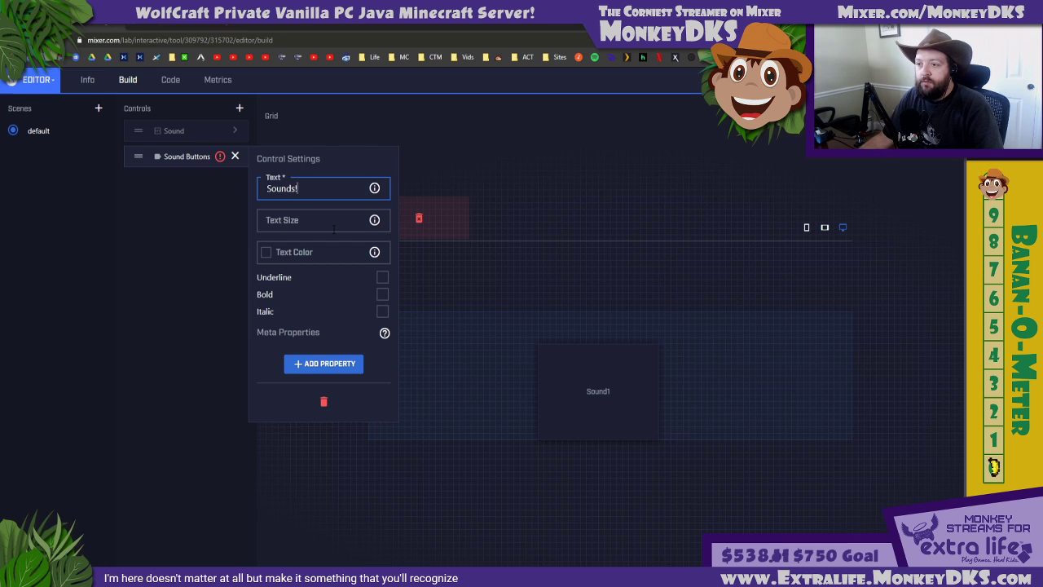
pyautogui.click(334, 227)
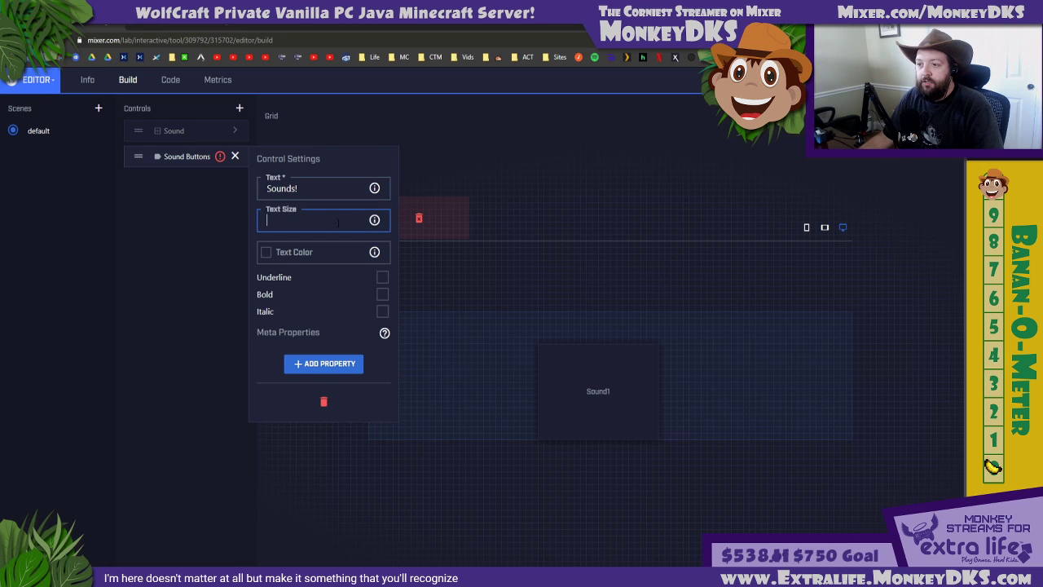
pyautogui.moveTo(375, 224)
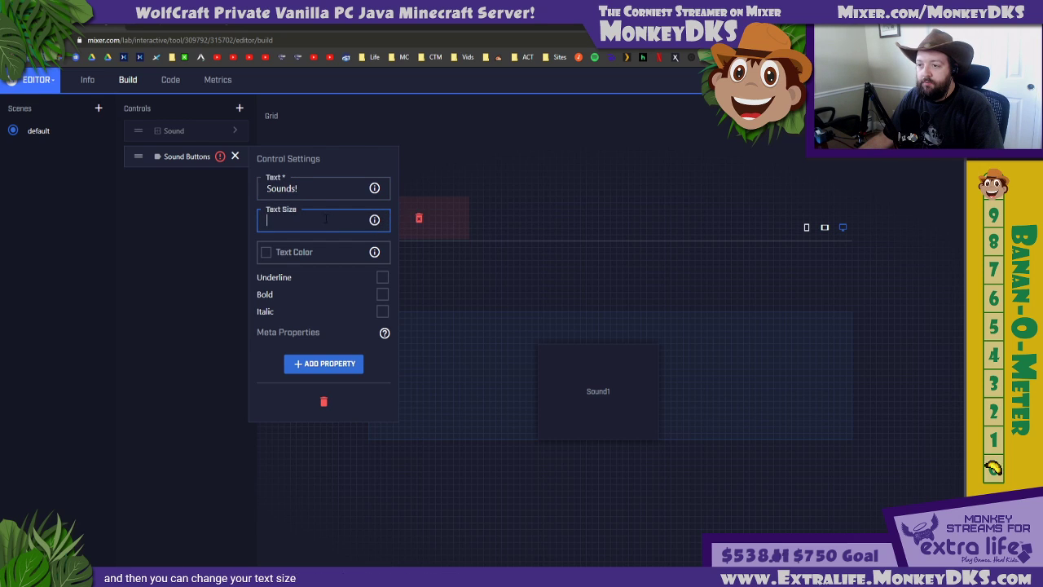
pyautogui.write('16pt')
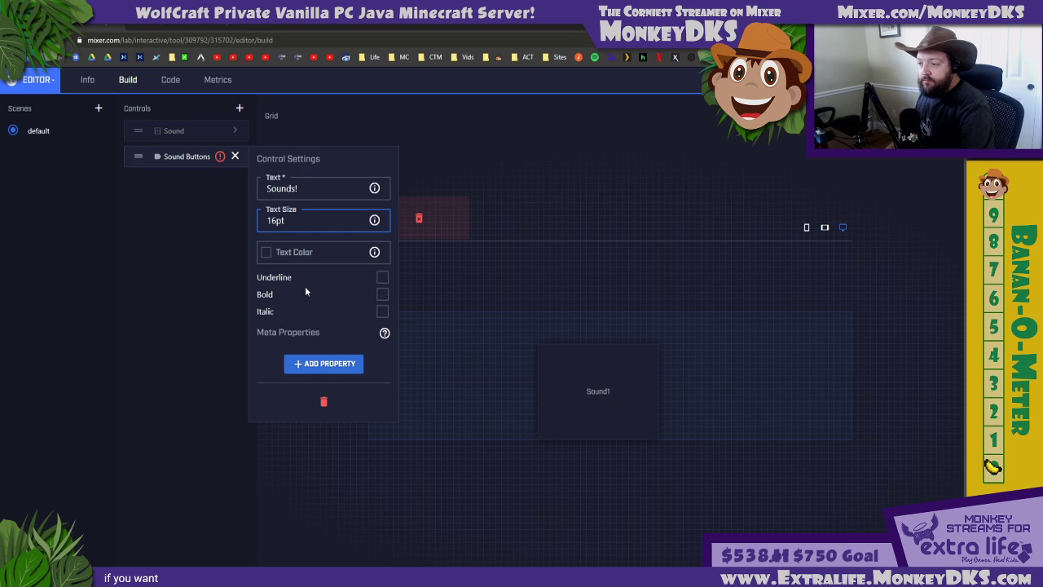
pyautogui.click(237, 156)
# Place the Sound Buttons label on the grid centred directly above the Sound1 button and widen it on both sides
pyautogui.moveTo(138, 155); pyautogui.dragTo(600, 331)
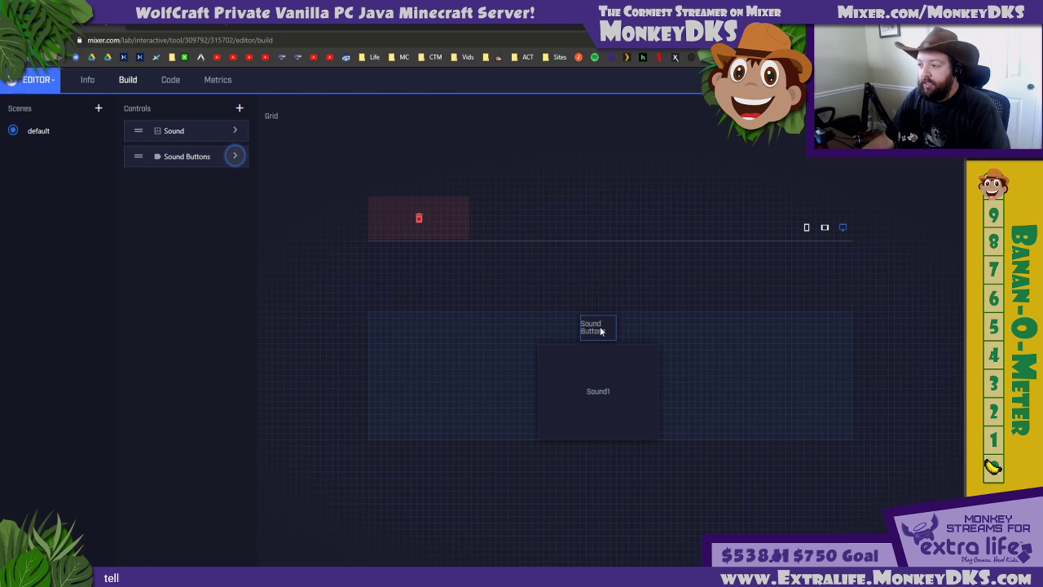
pyautogui.click(617, 348)
pyautogui.click(600, 331)
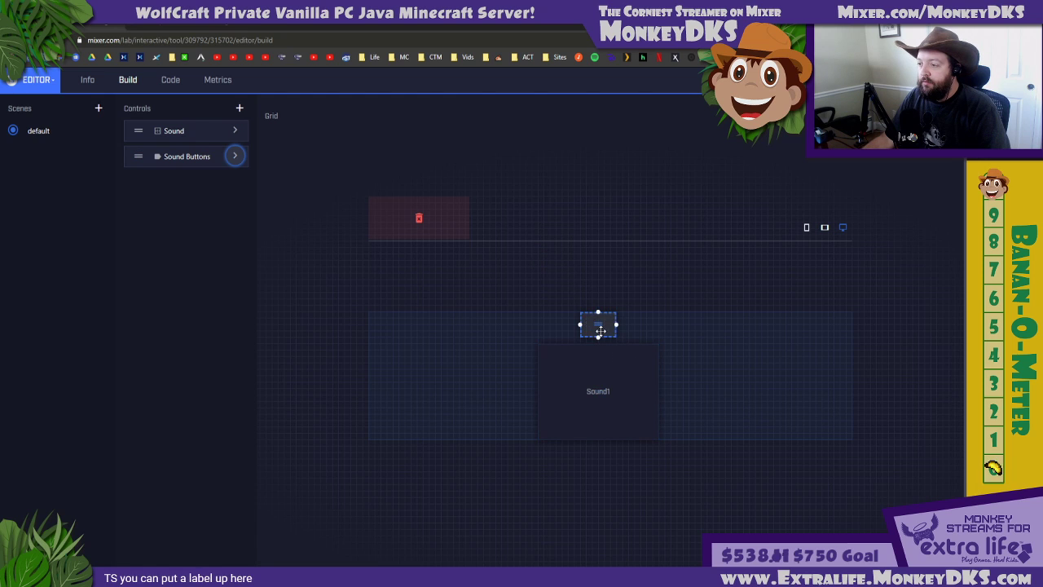
pyautogui.moveTo(615, 324); pyautogui.dragTo(568, 326)
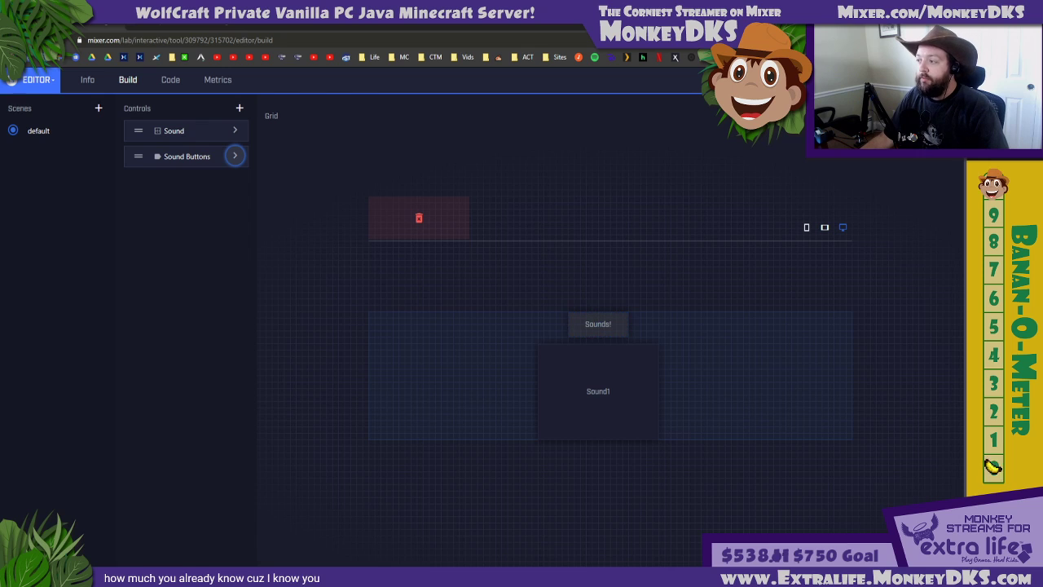
pyautogui.click(920, 80)
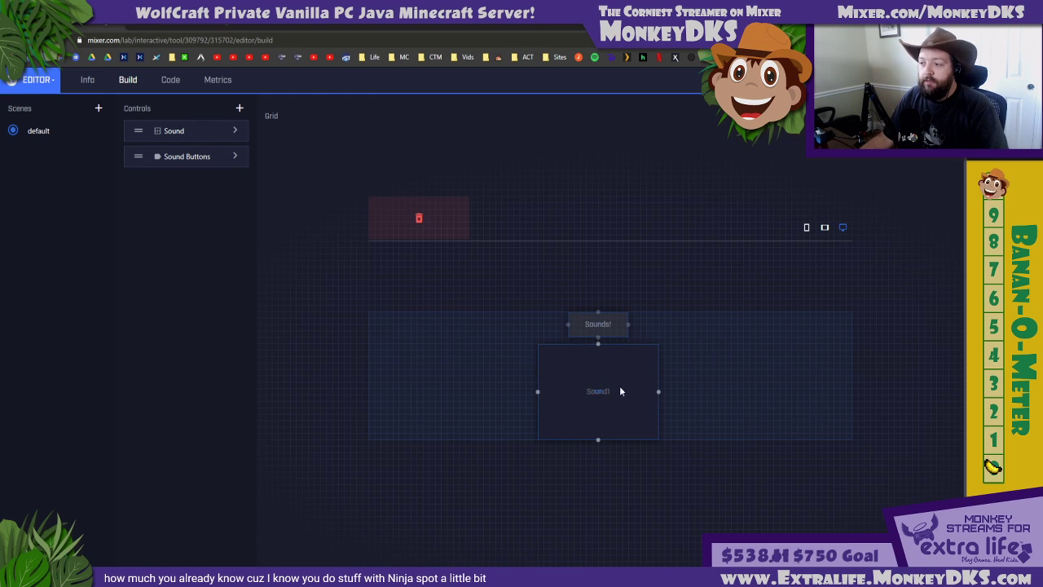
# Shift the Sound1 button to the left of the grid's centre and add a button control named Image
pyautogui.moveTo(598, 386); pyautogui.dragTo(537, 389)
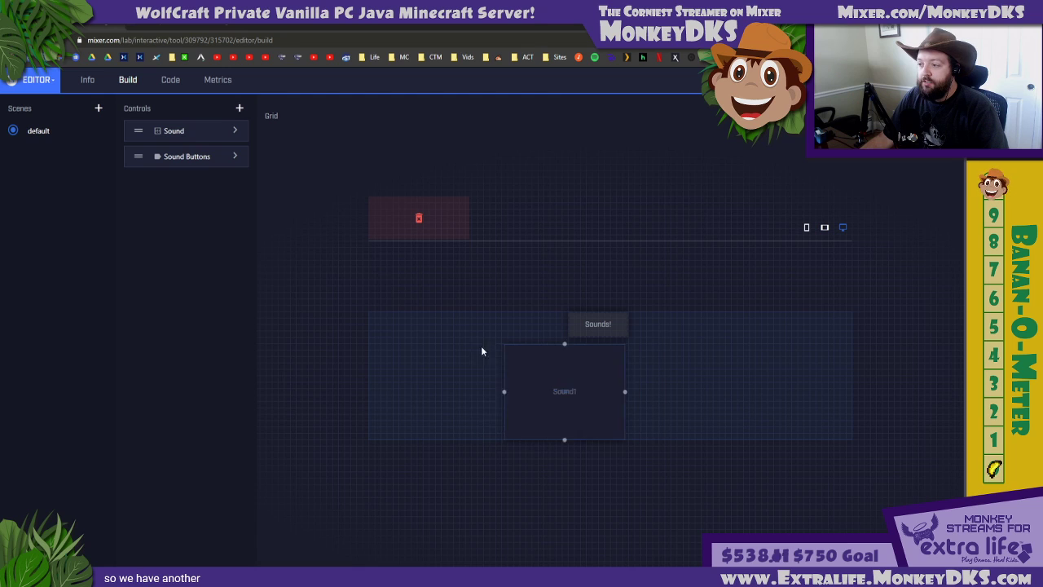
pyautogui.click(238, 108)
pyautogui.click(162, 168)
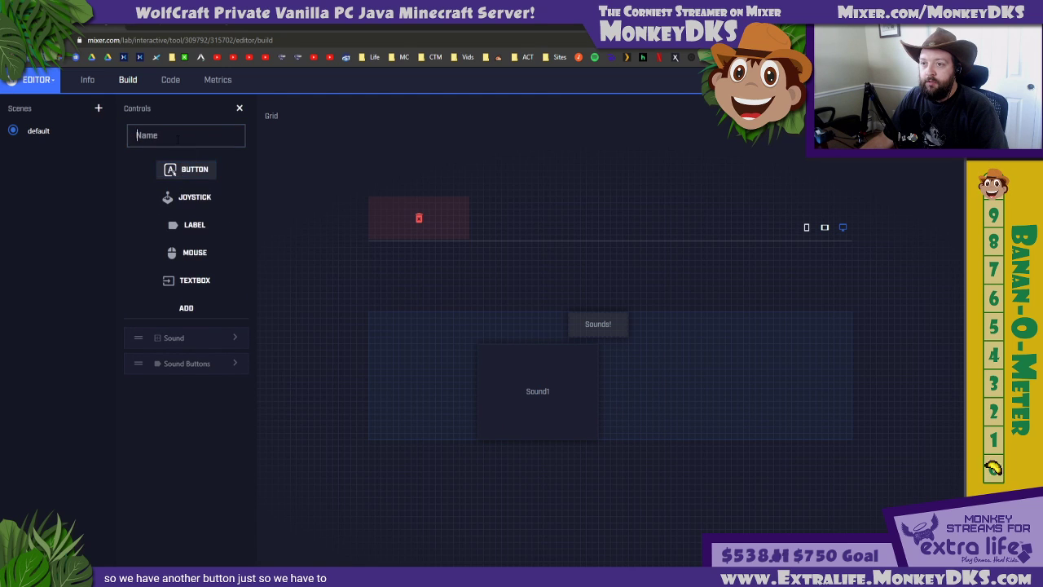
pyautogui.click(177, 138)
pyautogui.write('Image')
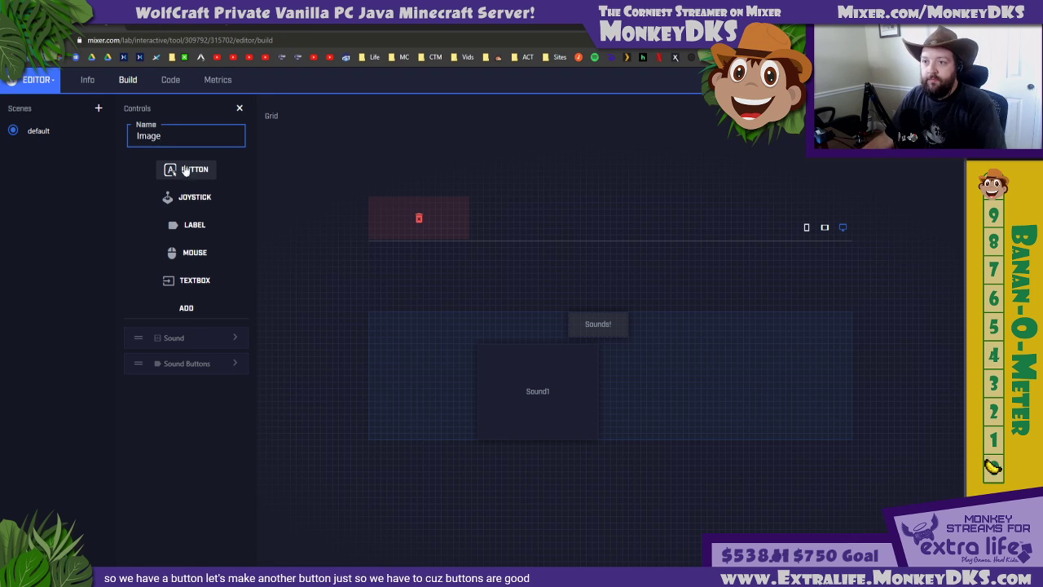
pyautogui.click(186, 307)
# Set the Image button's text to "Image" and its spark cost to 0
pyautogui.click(233, 181)
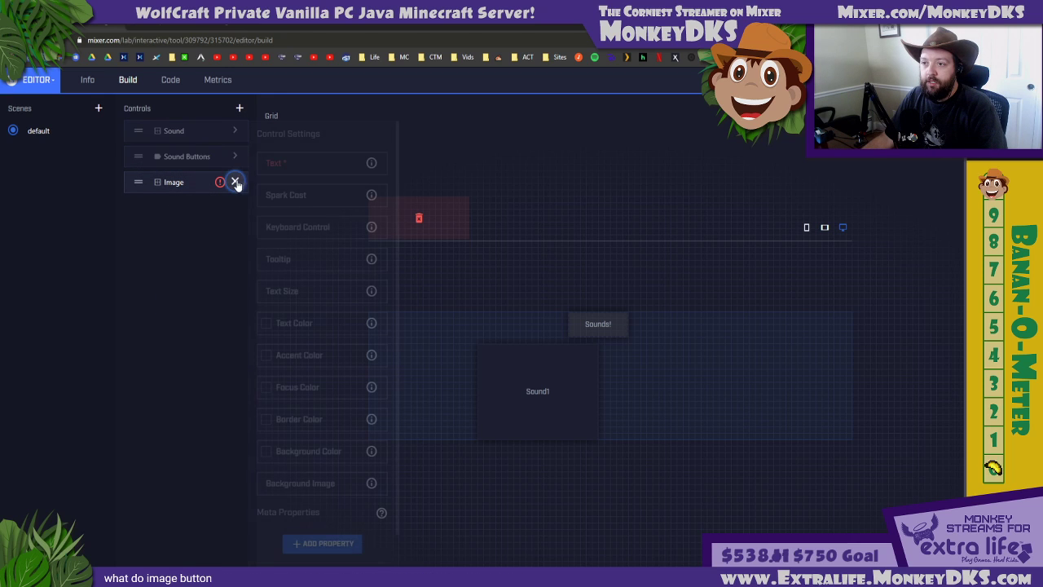
pyautogui.click(290, 163)
pyautogui.write('Image')
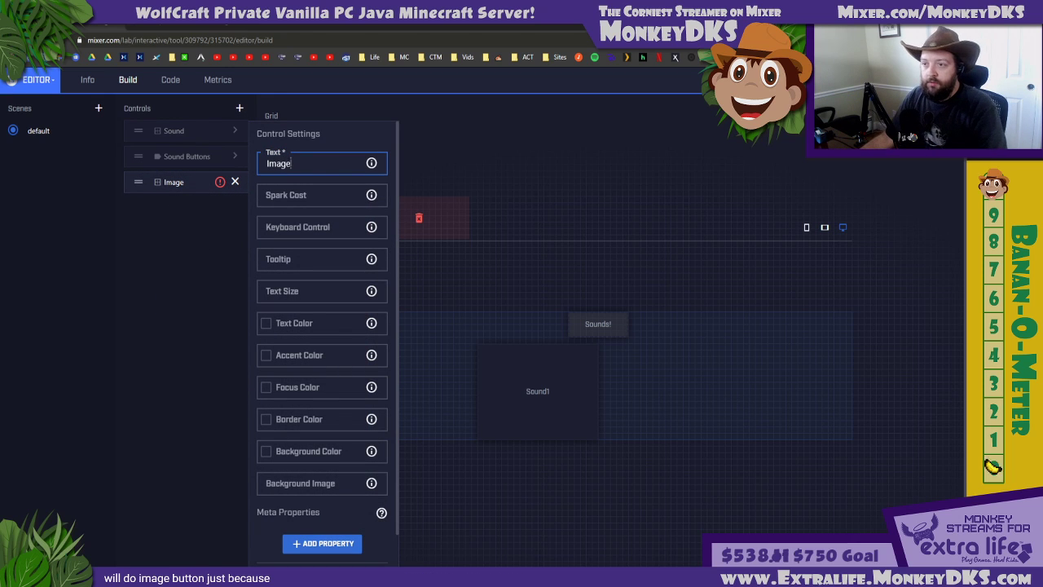
pyautogui.click(294, 199)
pyautogui.write('0')
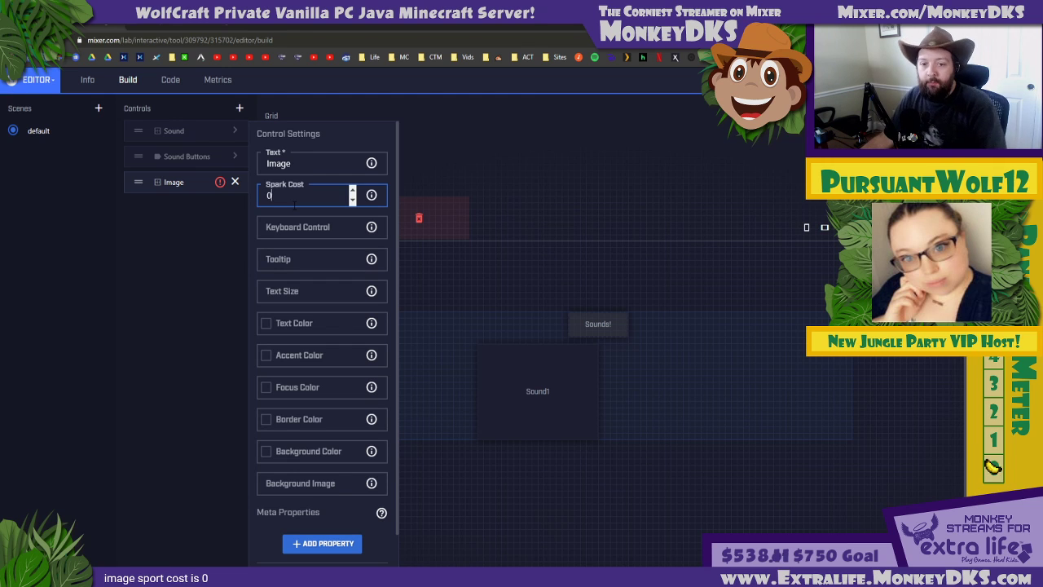
pyautogui.click(235, 181)
# Place the Image button on the grid directly right of Sound1 and stretch it to match Sound1's size
pyautogui.moveTo(138, 182); pyautogui.dragTo(624, 361)
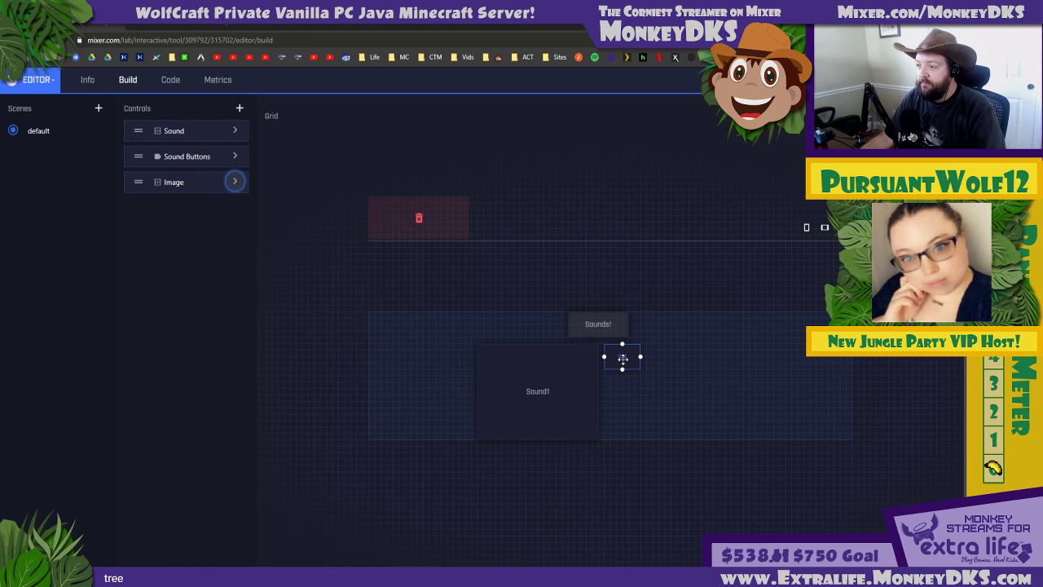
pyautogui.moveTo(619, 357); pyautogui.dragTo(614, 456)
pyautogui.moveTo(635, 392); pyautogui.dragTo(719, 392)
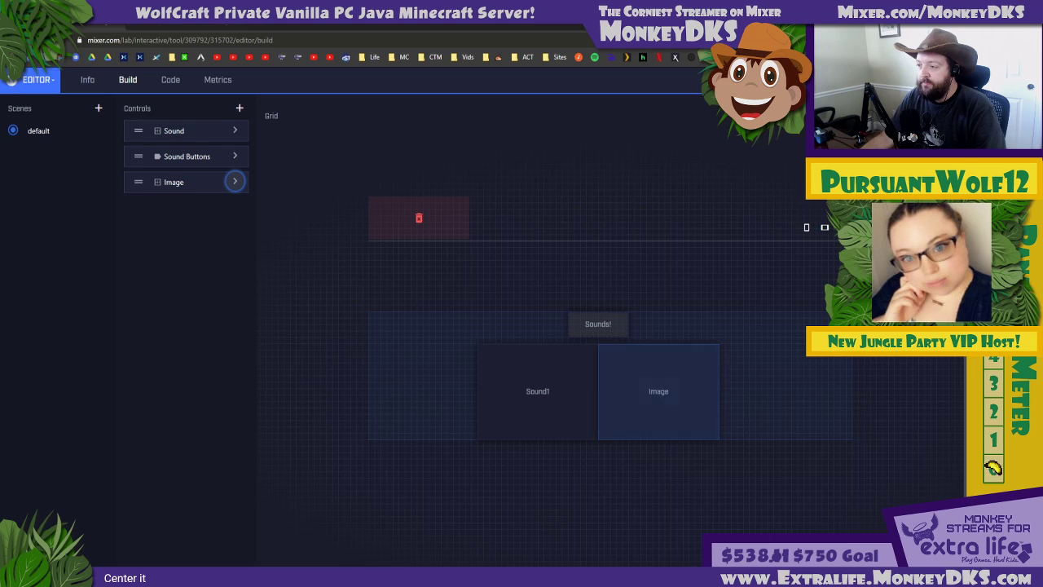
# Move the "Sounds!" label left so it sits above the Sound1 button
pyautogui.click(598, 324)
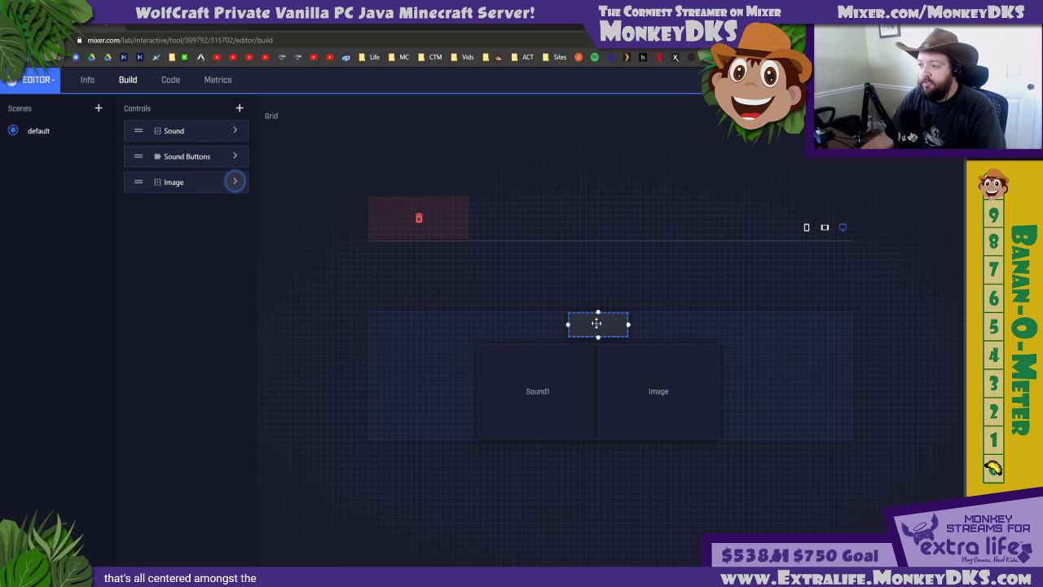
pyautogui.moveTo(597, 324); pyautogui.dragTo(544, 325)
pyautogui.click(526, 261)
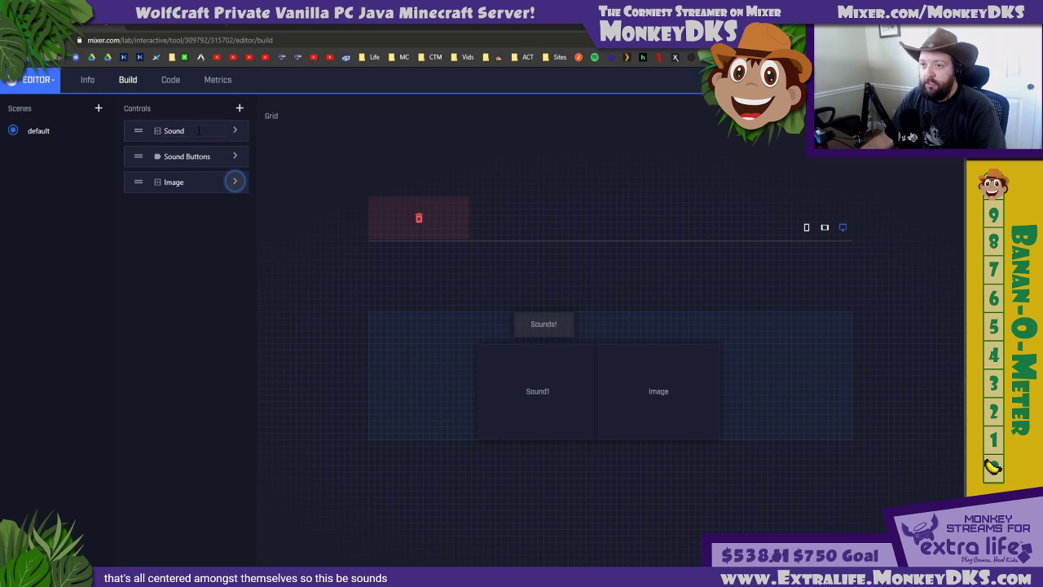
# Add a second label control named Images to the default scene
pyautogui.click(238, 107)
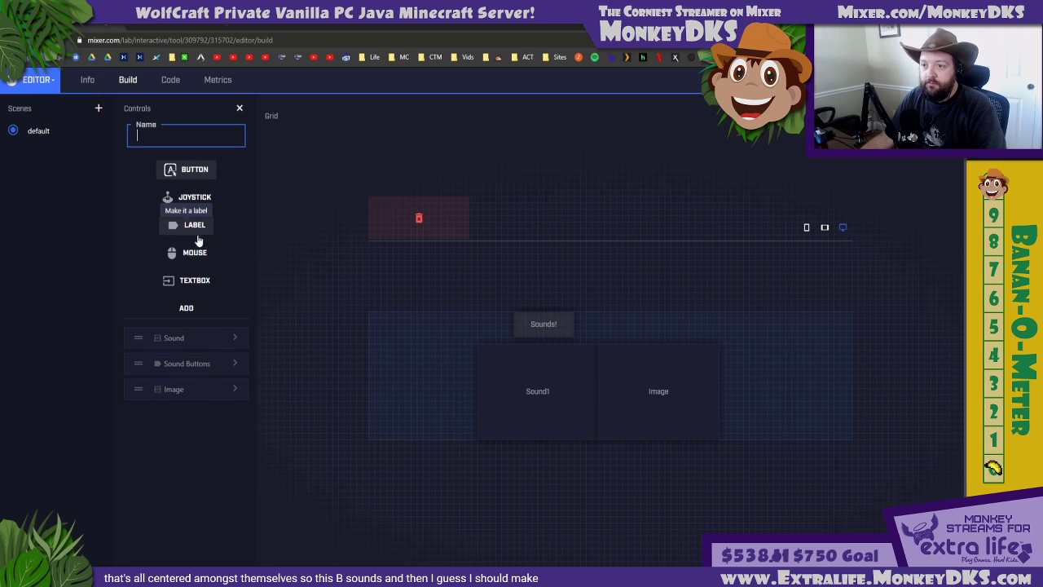
pyautogui.click(196, 227)
pyautogui.click(185, 137)
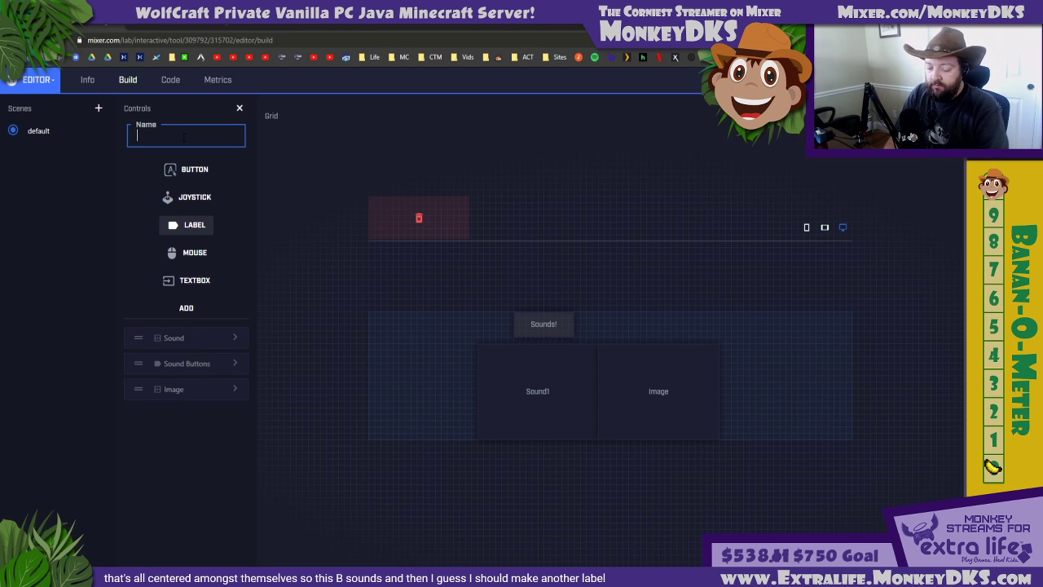
pyautogui.write('Images')
pyautogui.click(186, 308)
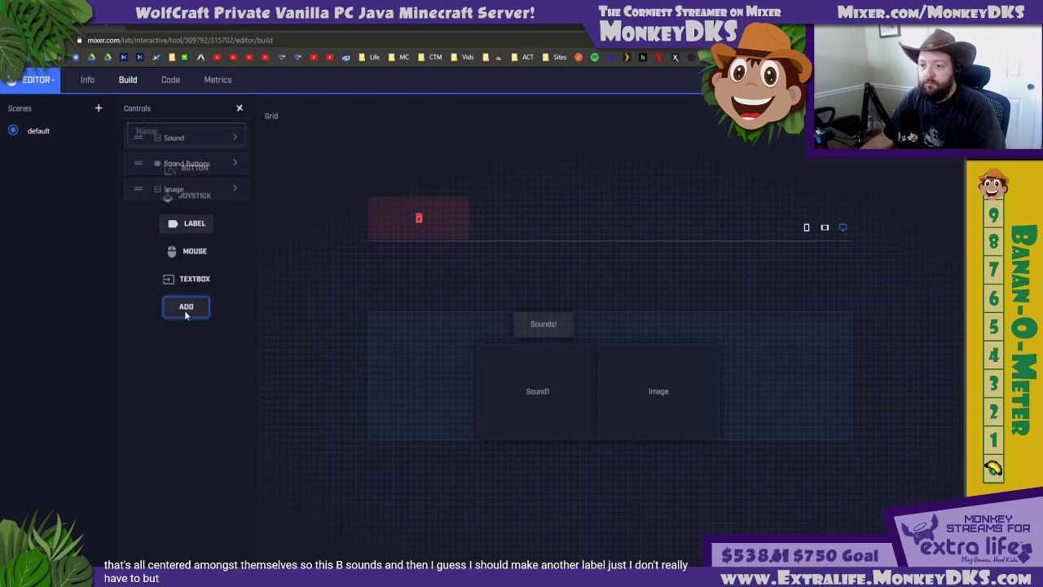
# Set the Images label's text to "Images" and its text size to 16pt
pyautogui.click(233, 207)
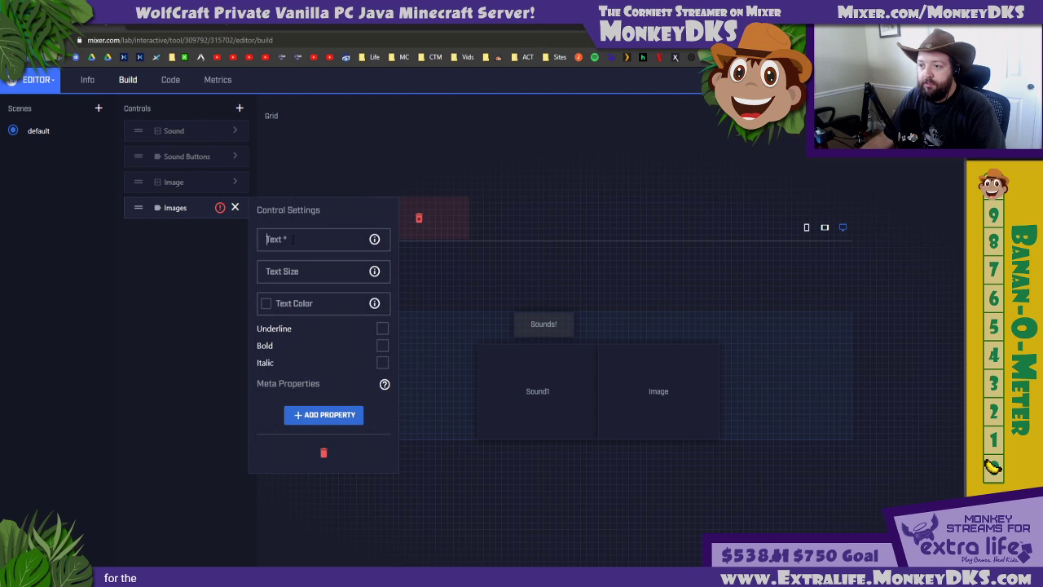
pyautogui.write('Images')
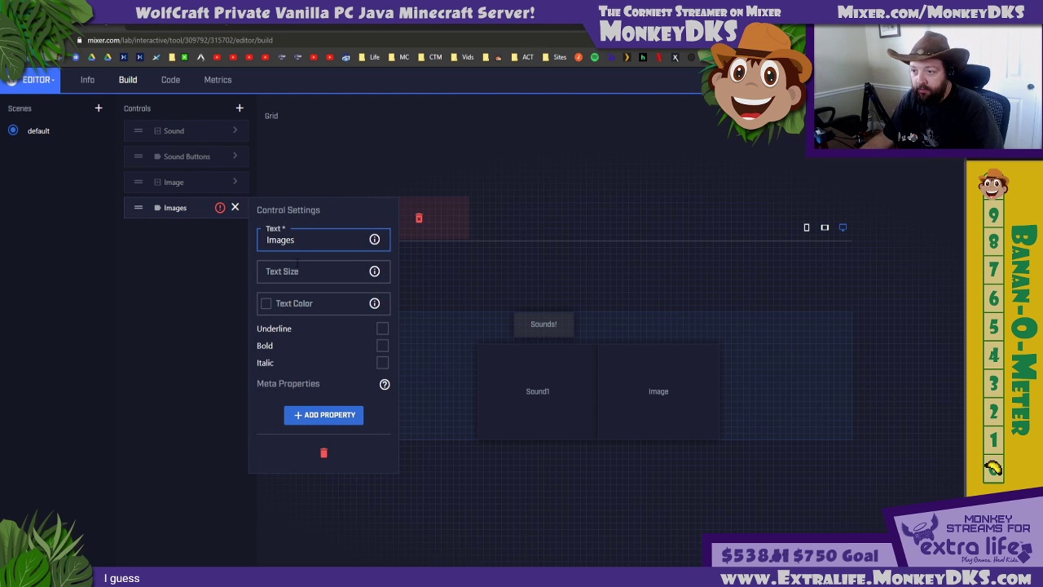
pyautogui.click(301, 272)
pyautogui.write('16pt')
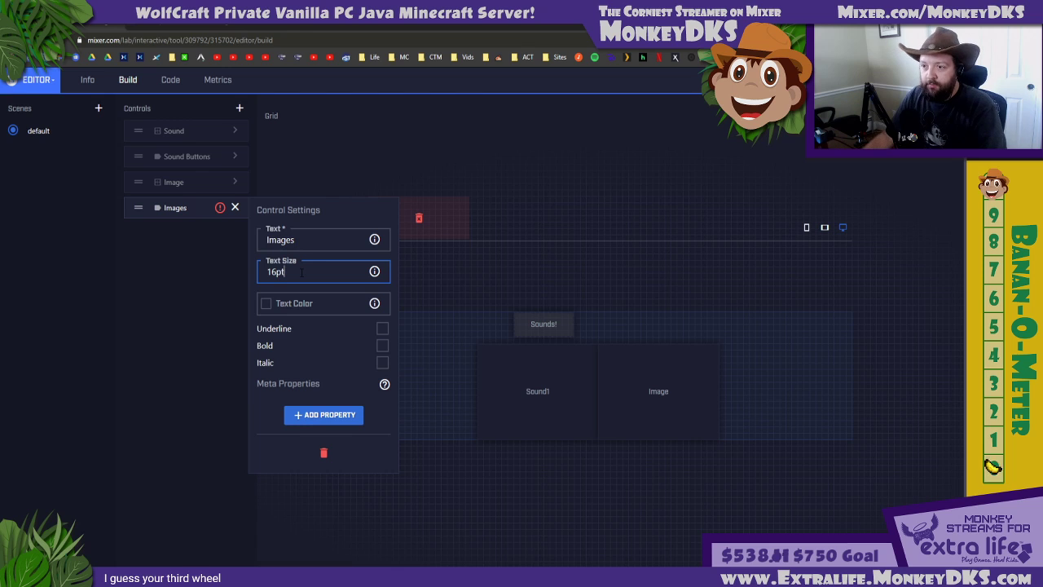
# Change the Images label's text size to "16 pt" and place the label on the grid above the Image button
pyautogui.press('Left')
pyautogui.press('Left')
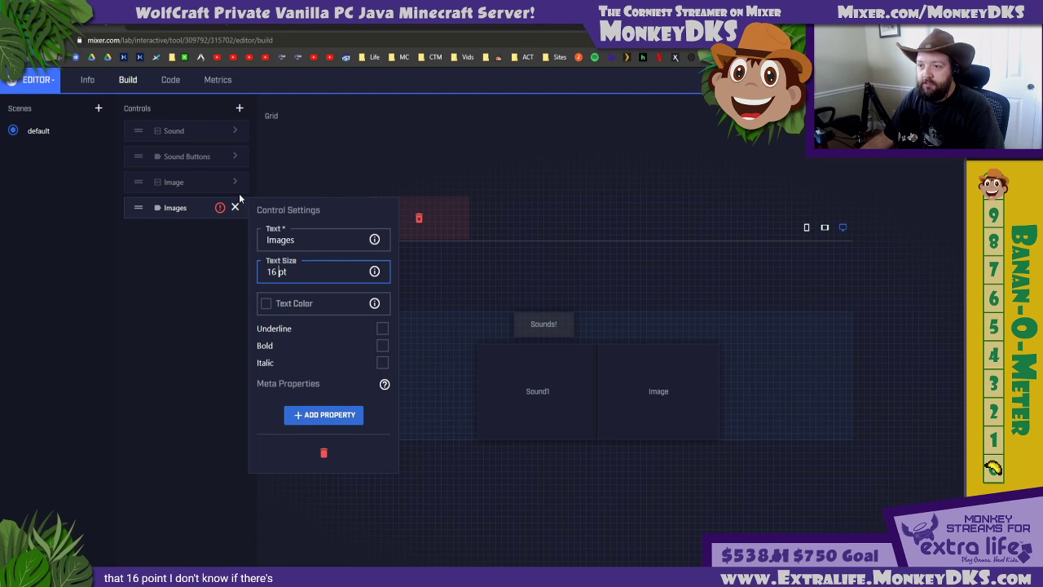
pyautogui.click(235, 207)
pyautogui.click(236, 156)
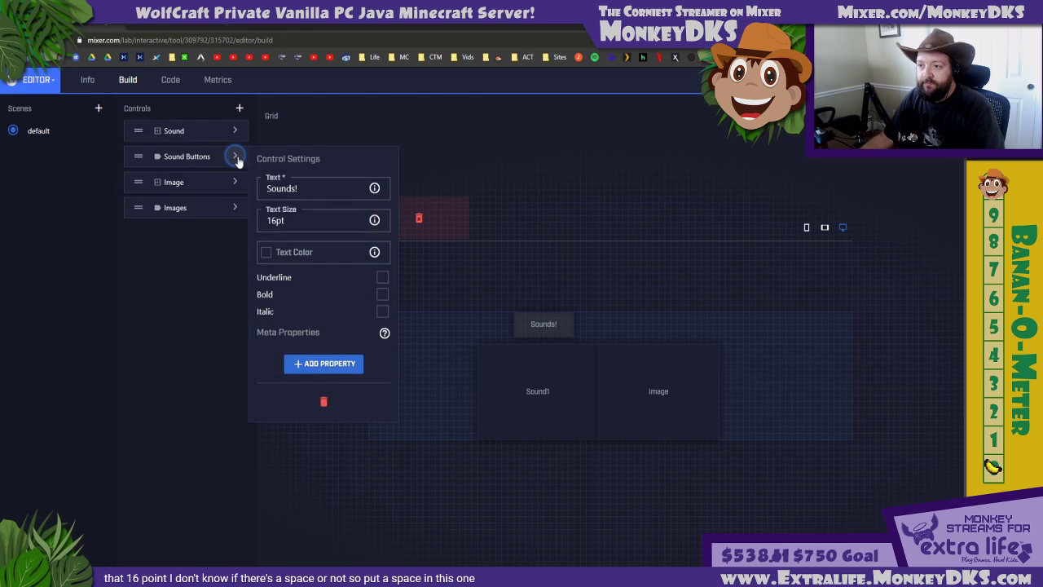
pyautogui.click(236, 156)
pyautogui.moveTo(175, 207); pyautogui.dragTo(688, 323)
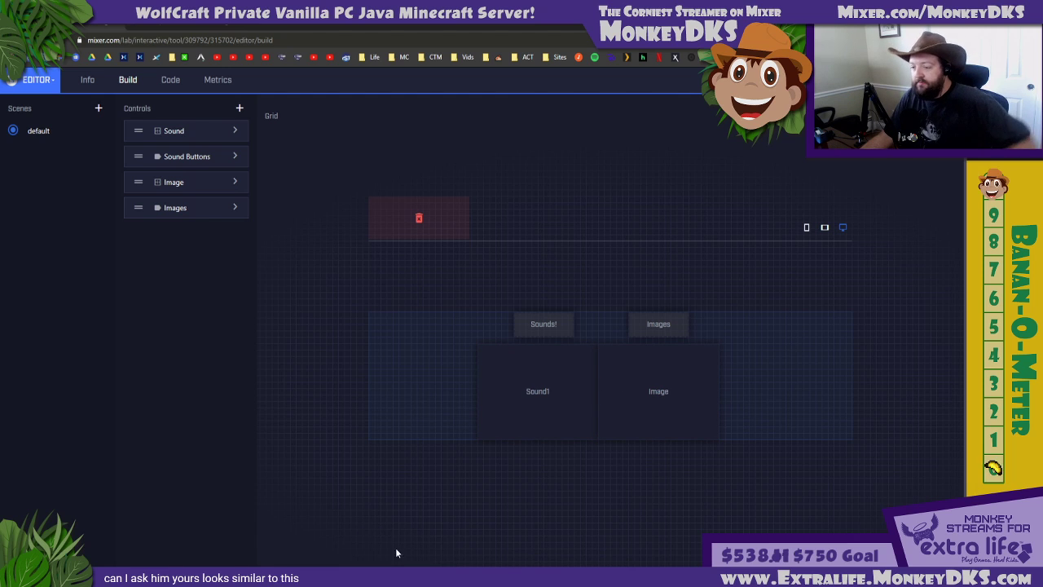
# Switch to Mix It Up and open its MixPlay section
pyautogui.click(383, 577)
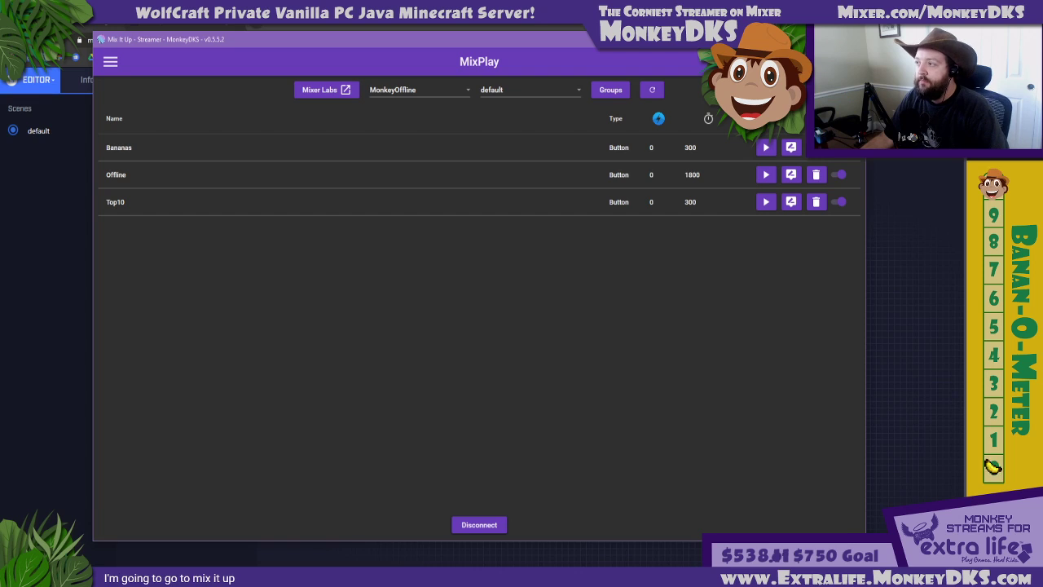
pyautogui.doubleClick(418, 39)
pyautogui.doubleClick(422, 26)
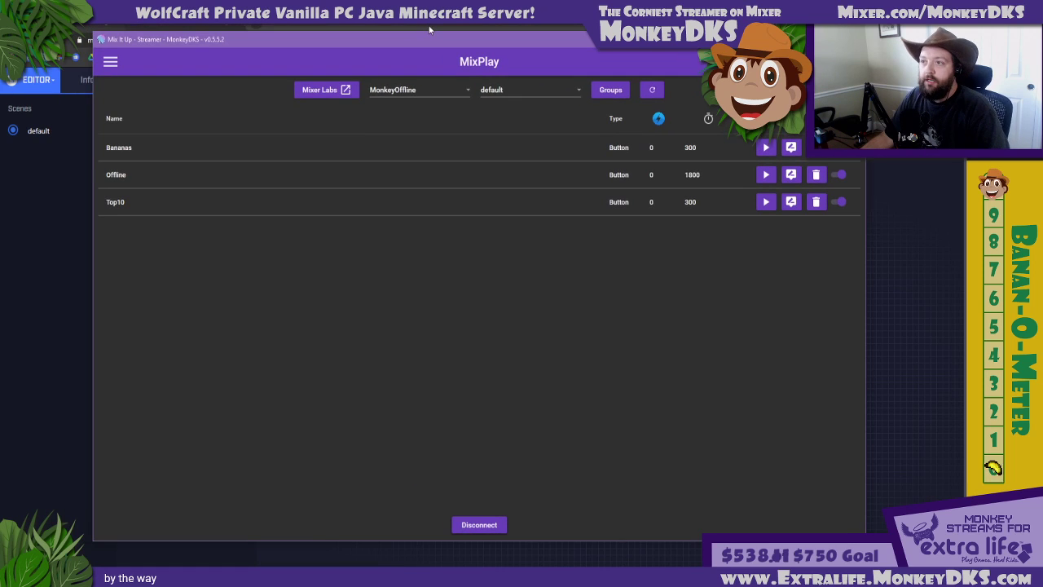
pyautogui.click(110, 61)
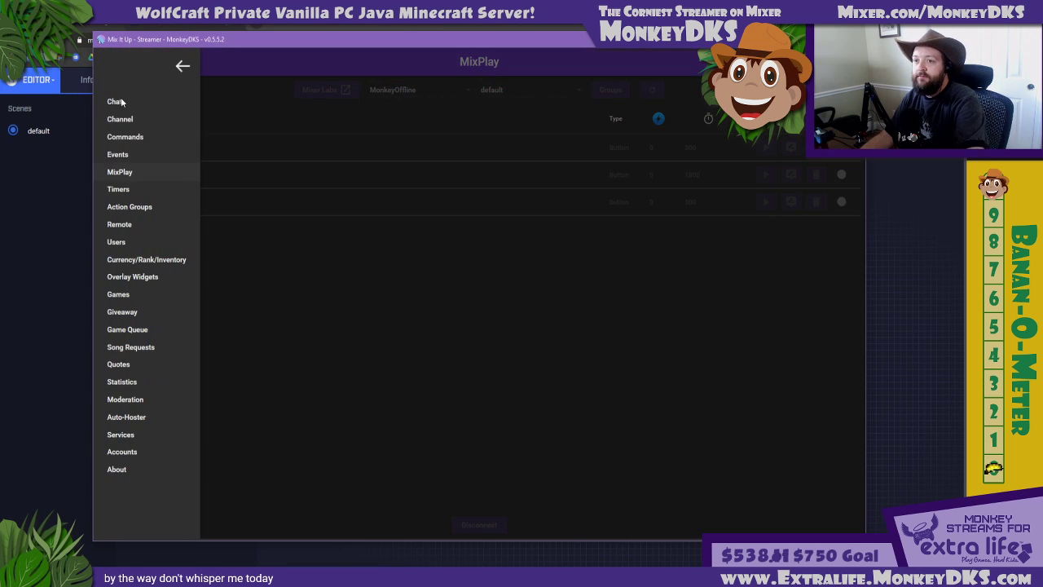
pyautogui.click(126, 173)
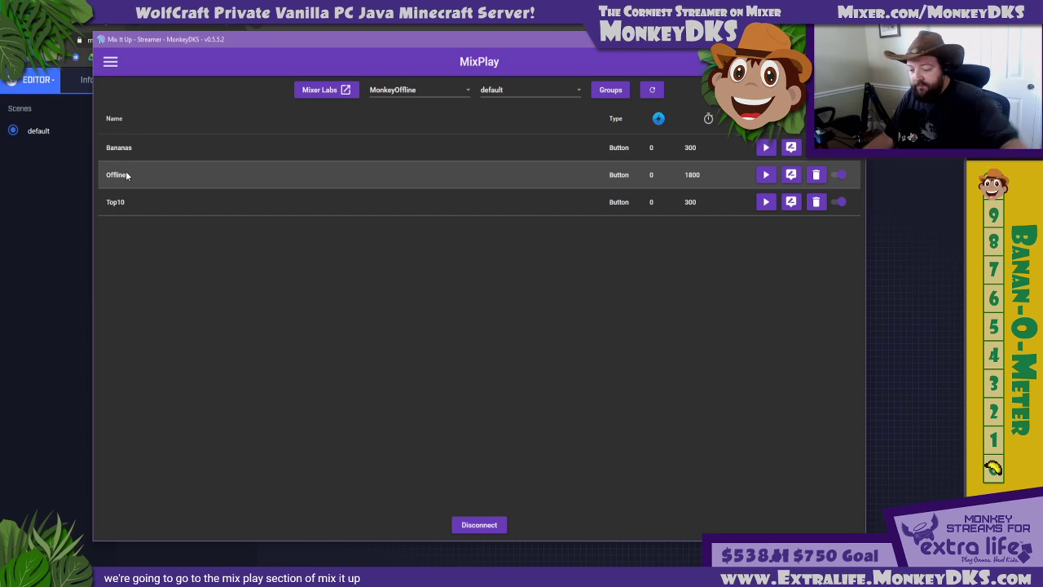
# Select the Test1 project as the MixPlay game
pyautogui.click(421, 90)
pyautogui.scroll(3, 412, 126)
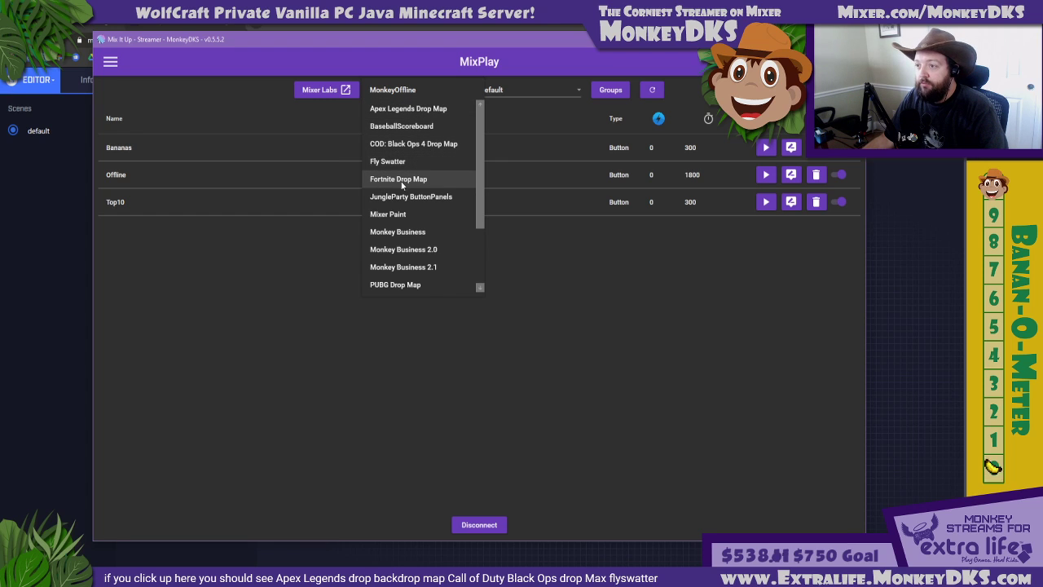
pyautogui.scroll(-1, 383, 217)
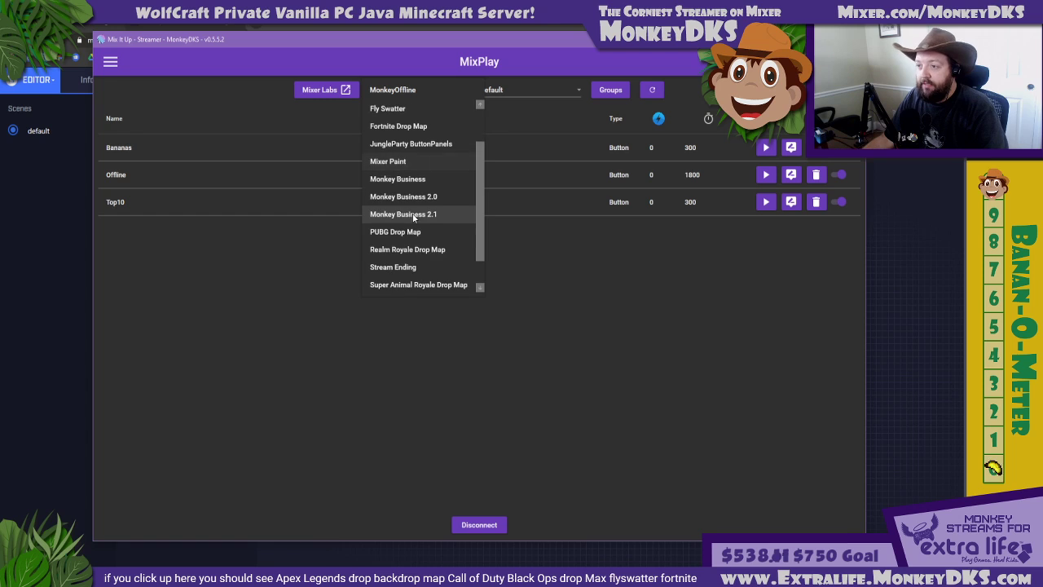
pyautogui.scroll(-1, 430, 236)
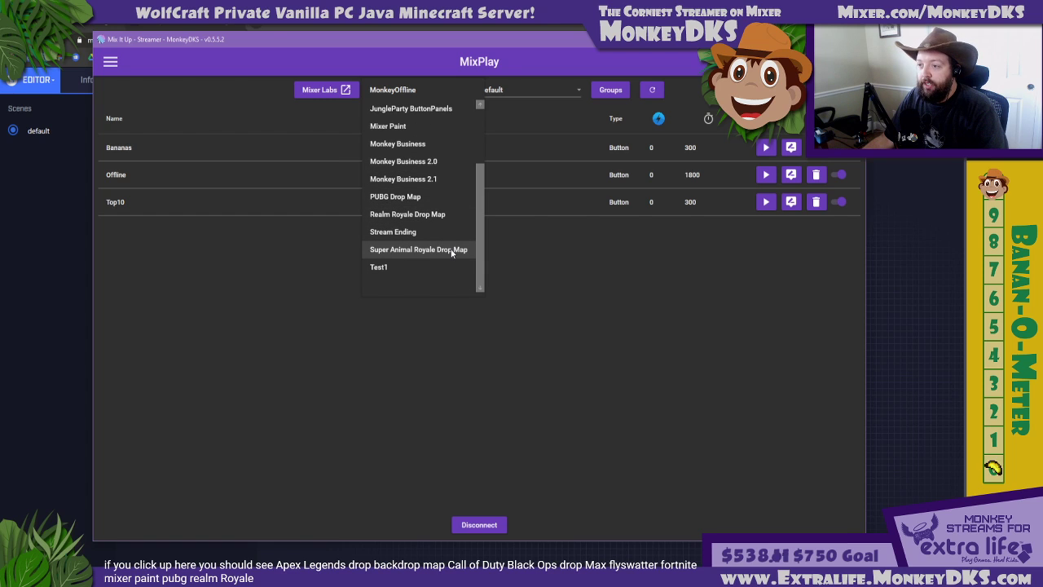
pyautogui.click(377, 268)
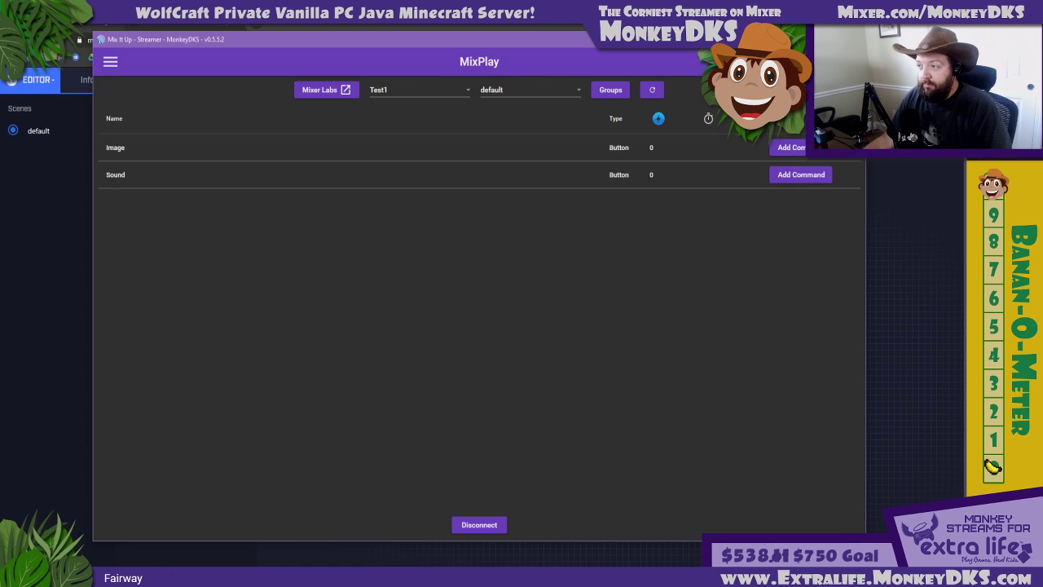
# Examine the button trigger, cost and unlock settings of an advanced command for the Image button, and close it unsaved
pyautogui.click(790, 148)
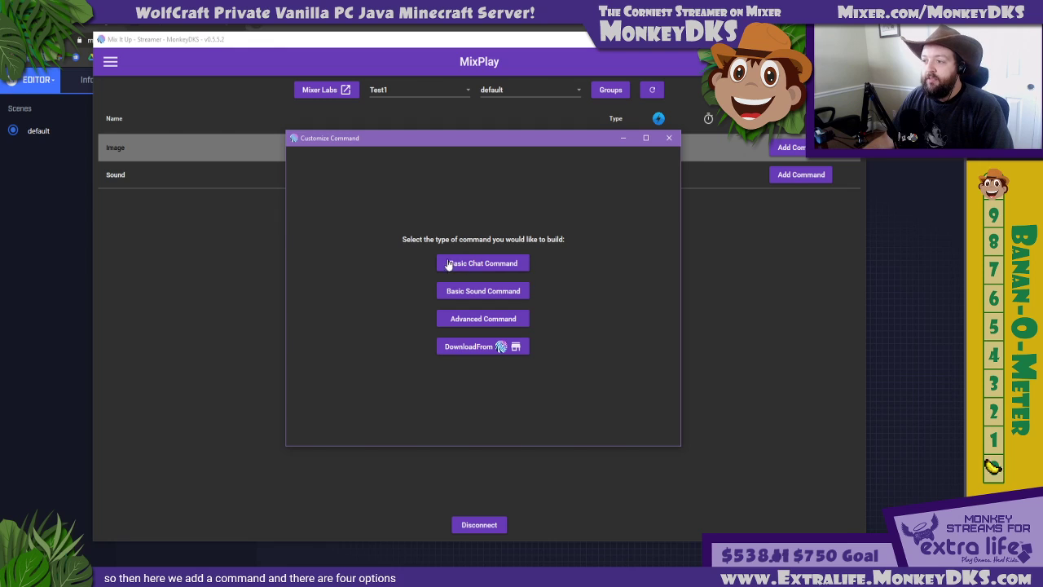
pyautogui.click(479, 323)
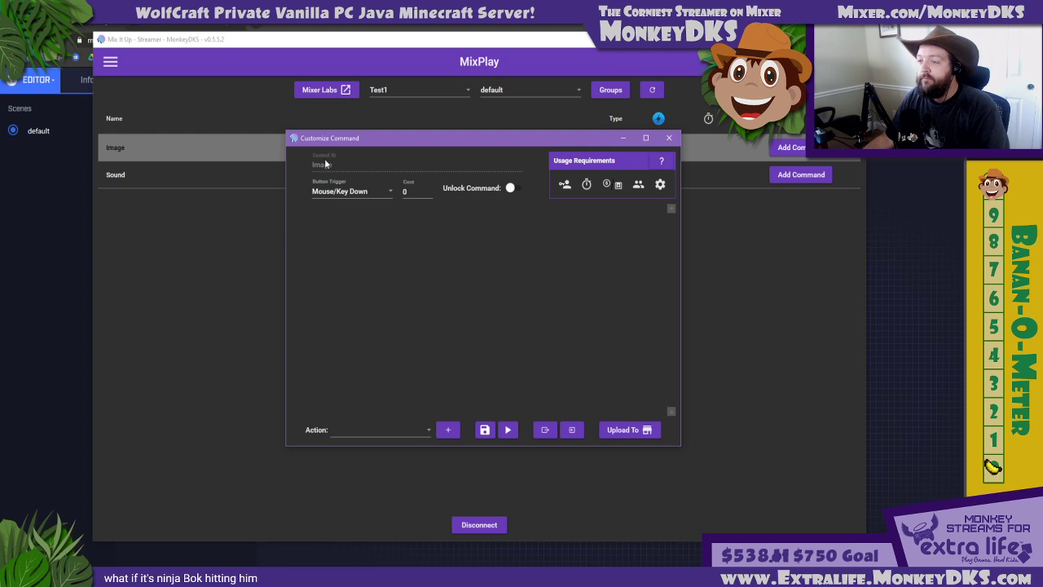
pyautogui.click(344, 190)
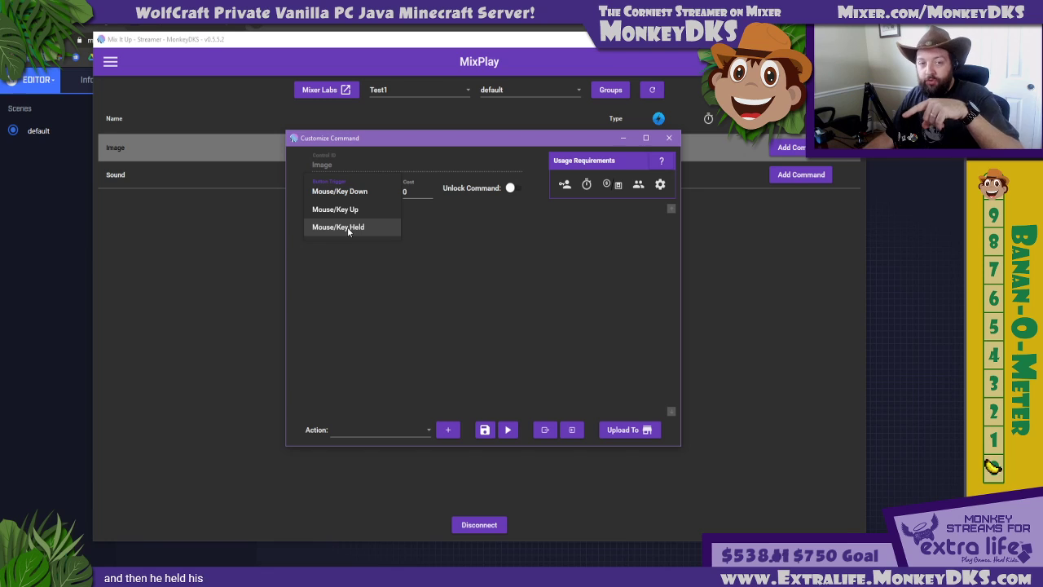
pyautogui.click(419, 219)
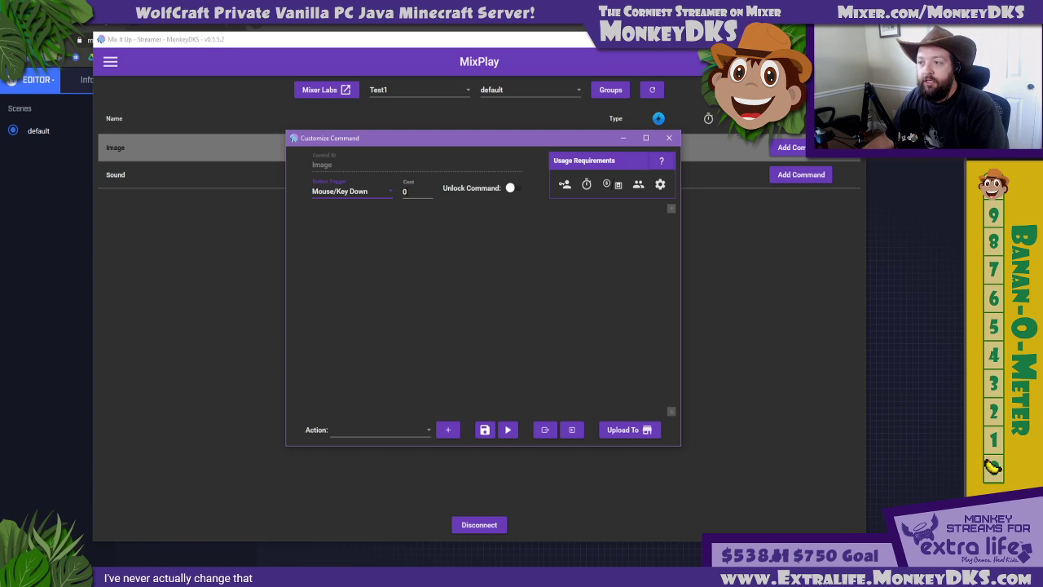
pyautogui.click(408, 190)
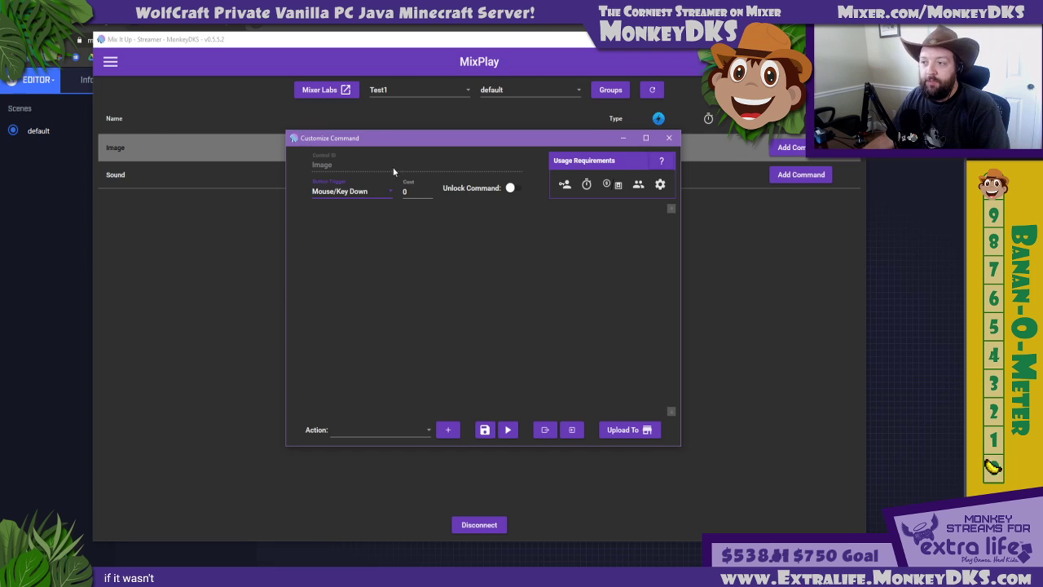
pyautogui.click(412, 191)
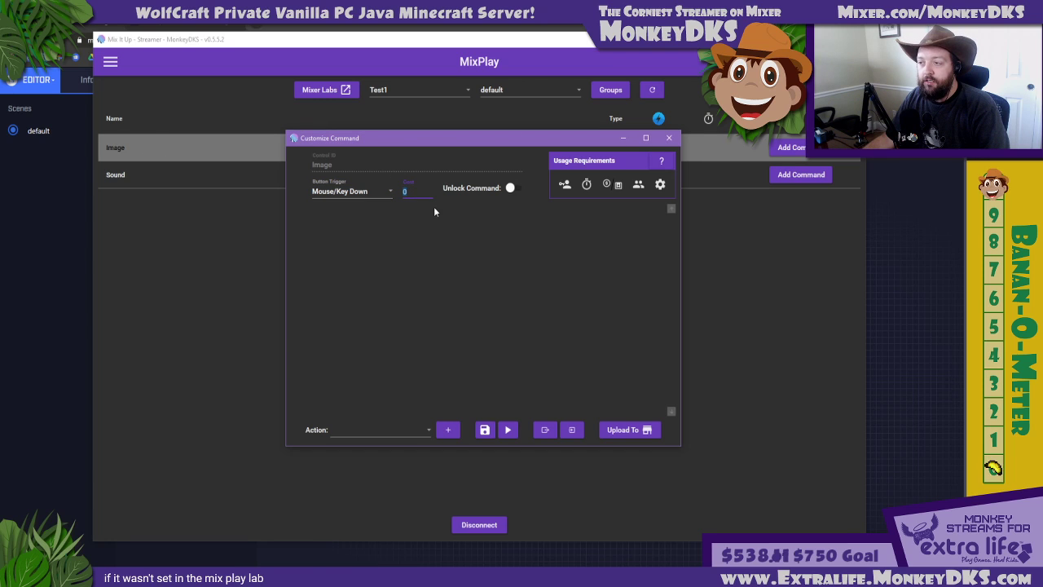
pyautogui.click(434, 212)
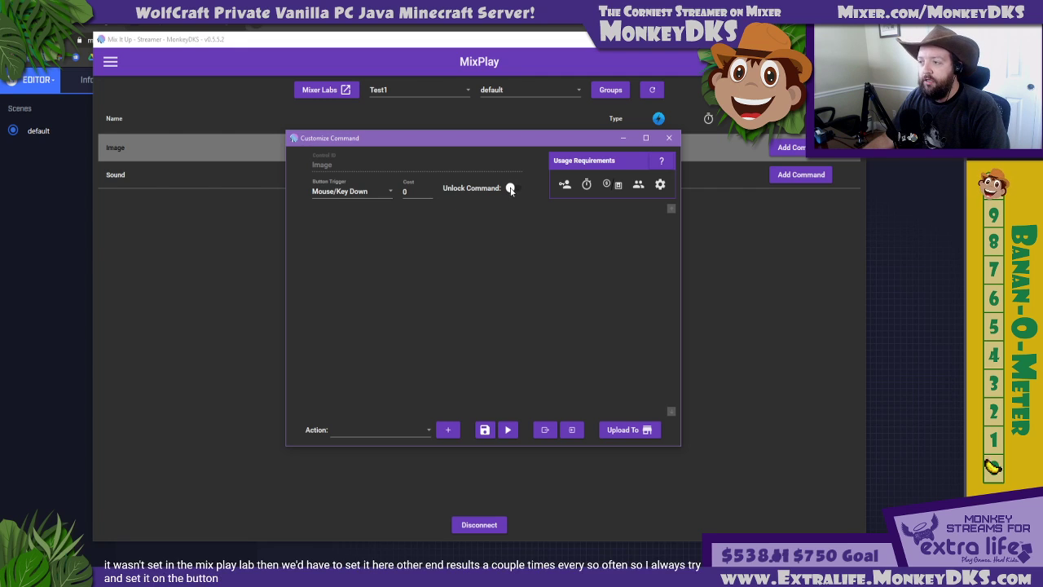
pyautogui.moveTo(510, 189)
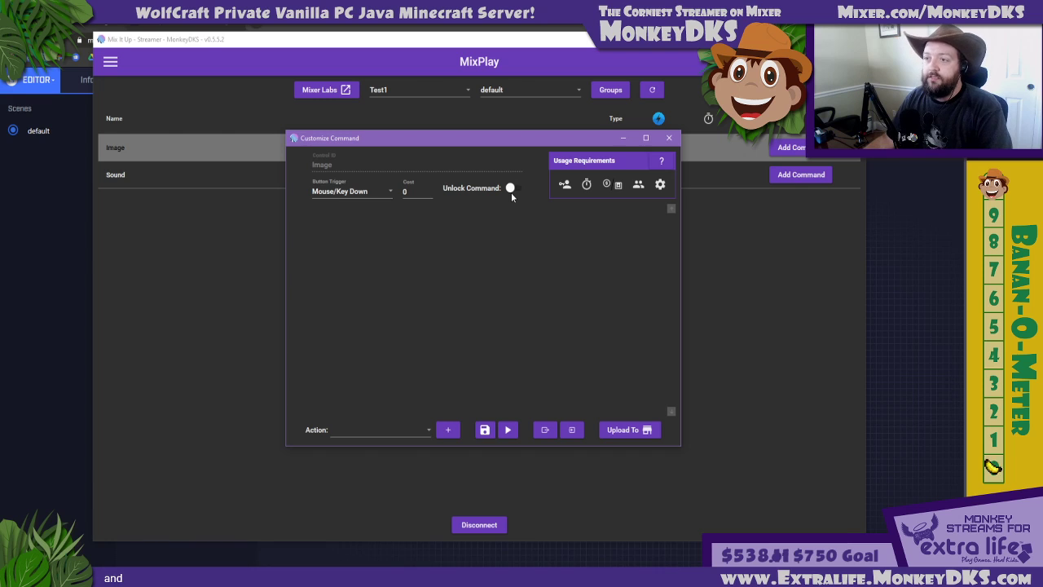
pyautogui.click(669, 138)
# Start an advanced command for the Sound button and add a Sound action to it
pyautogui.click(787, 176)
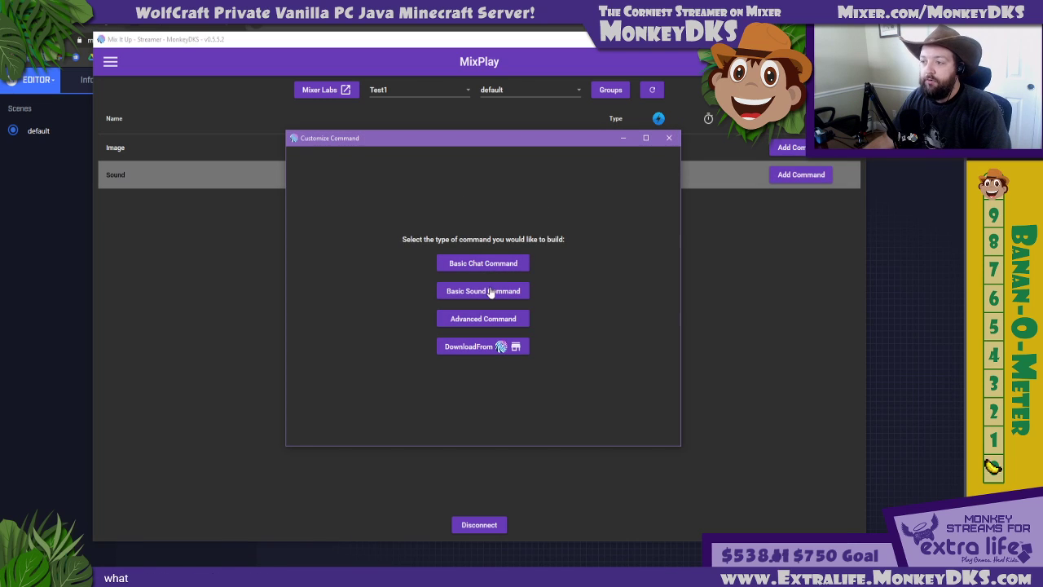
pyautogui.click(481, 319)
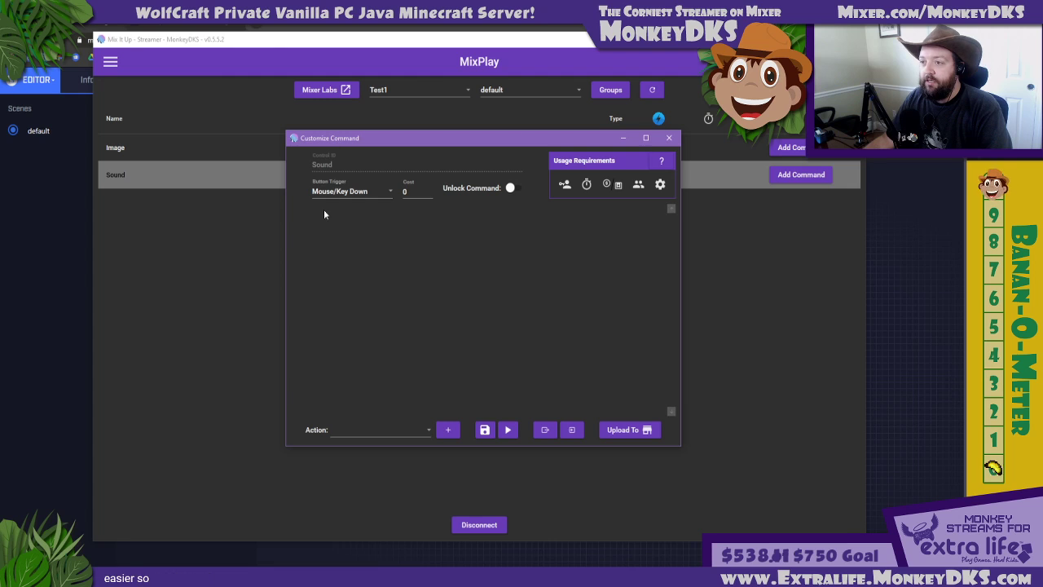
pyautogui.click(359, 429)
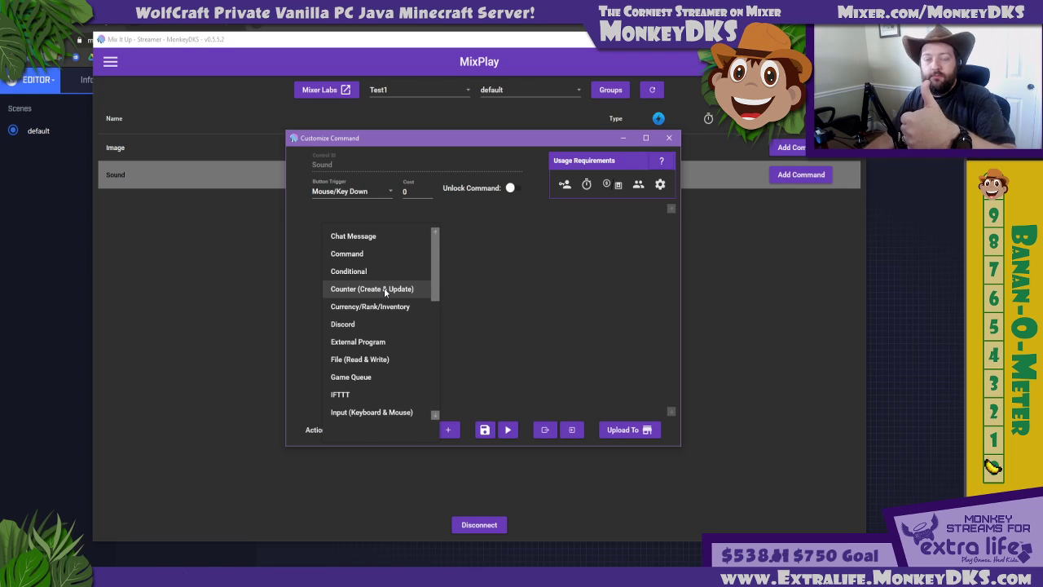
pyautogui.click(455, 274)
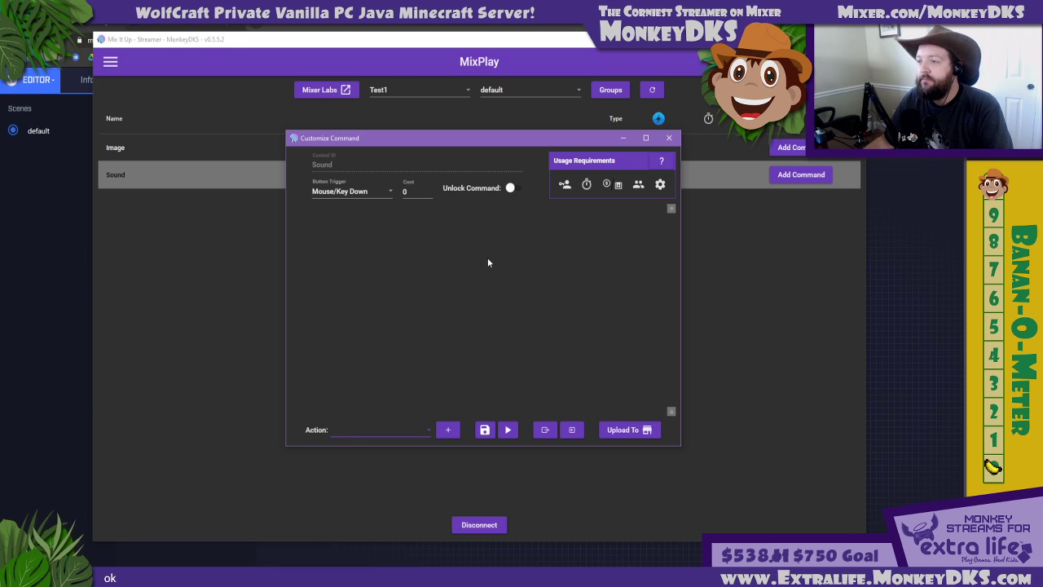
pyautogui.click(411, 429)
pyautogui.scroll(-1, 404, 313)
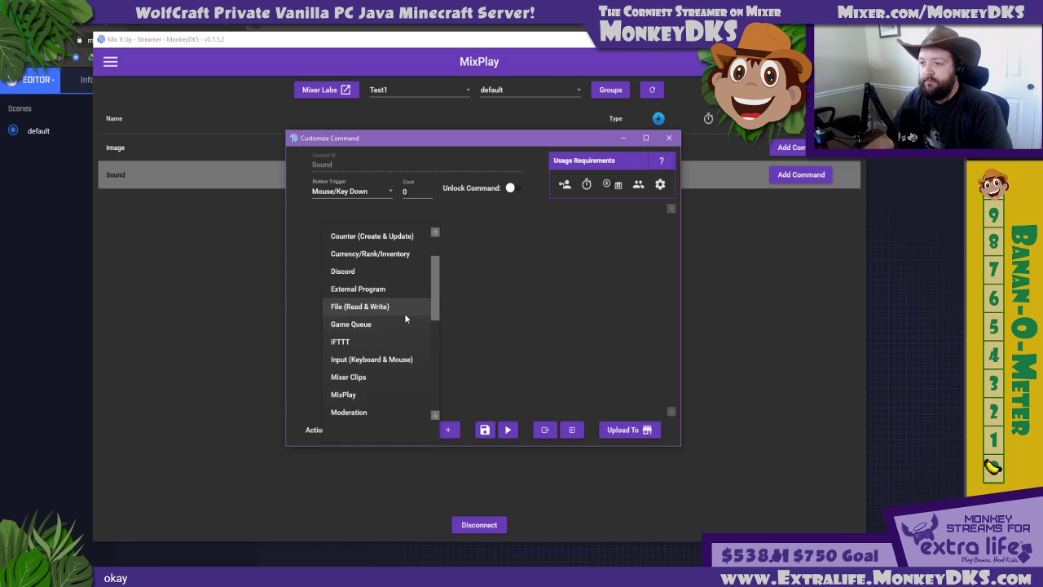
pyautogui.scroll(1, 400, 322)
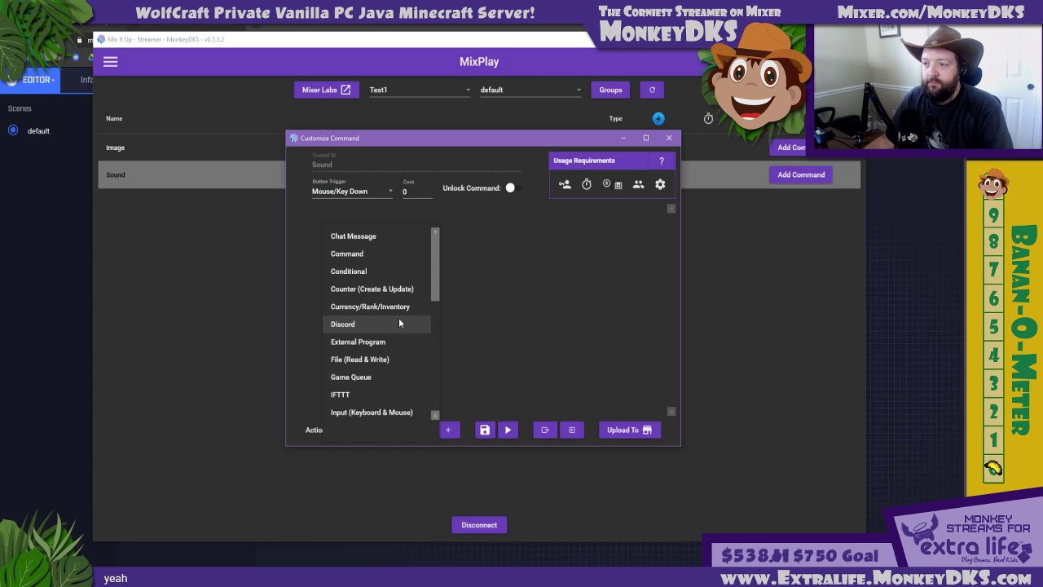
pyautogui.scroll(-3, 397, 320)
pyautogui.scroll(-3, 396, 319)
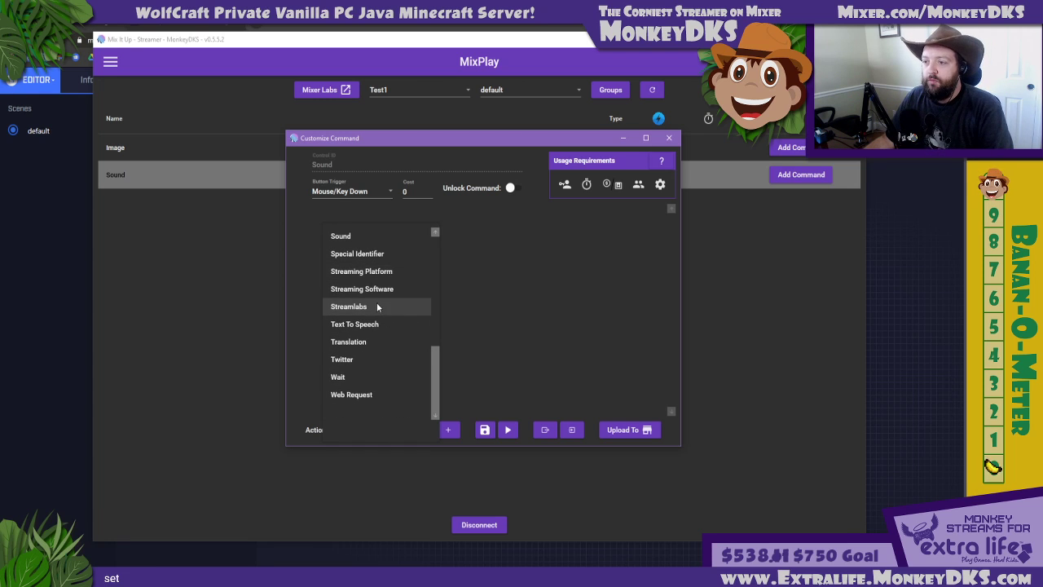
pyautogui.scroll(2, 373, 271)
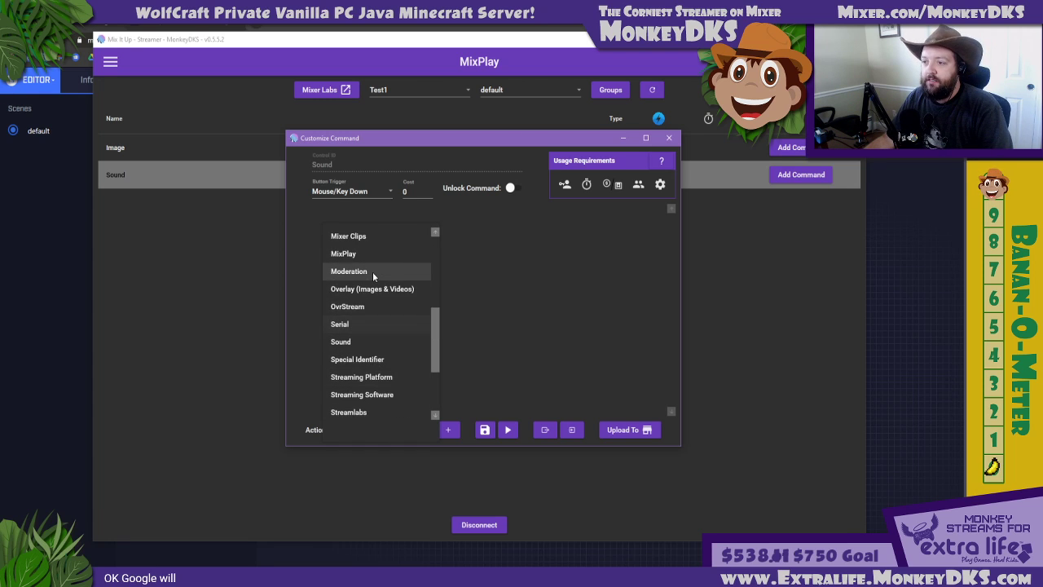
pyautogui.click(363, 341)
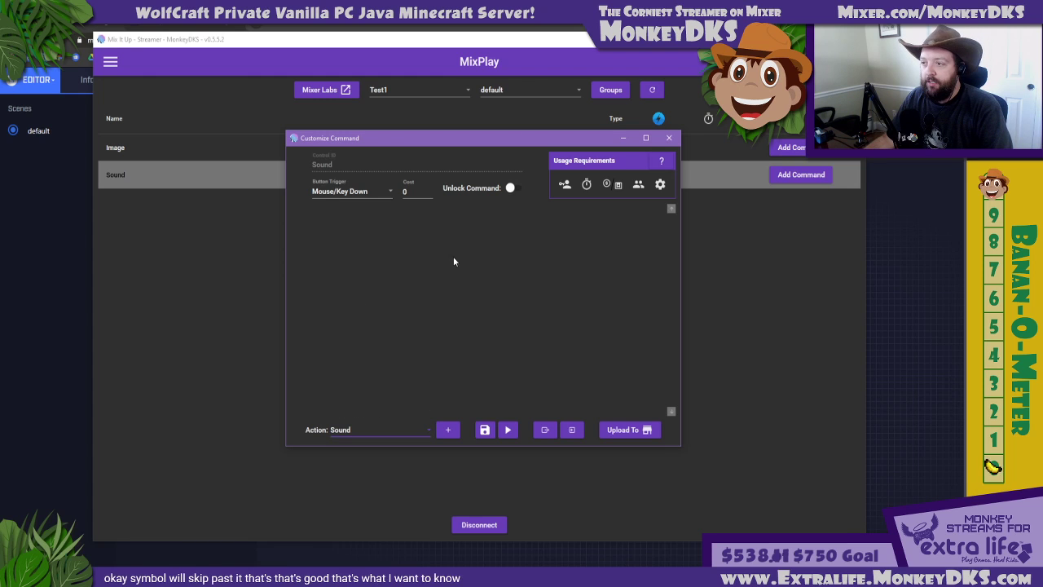
pyautogui.click(447, 429)
# Assign LabMonkeys.mp3 from the JungleParty SFX folder to the Sound action, and save and test-run the command
pyautogui.click(637, 251)
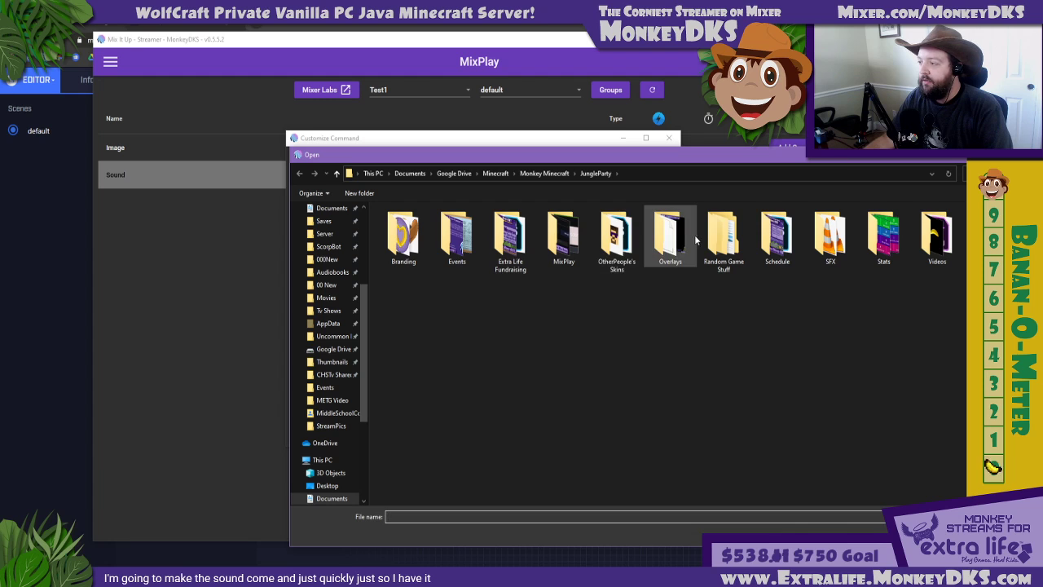
pyautogui.doubleClick(831, 236)
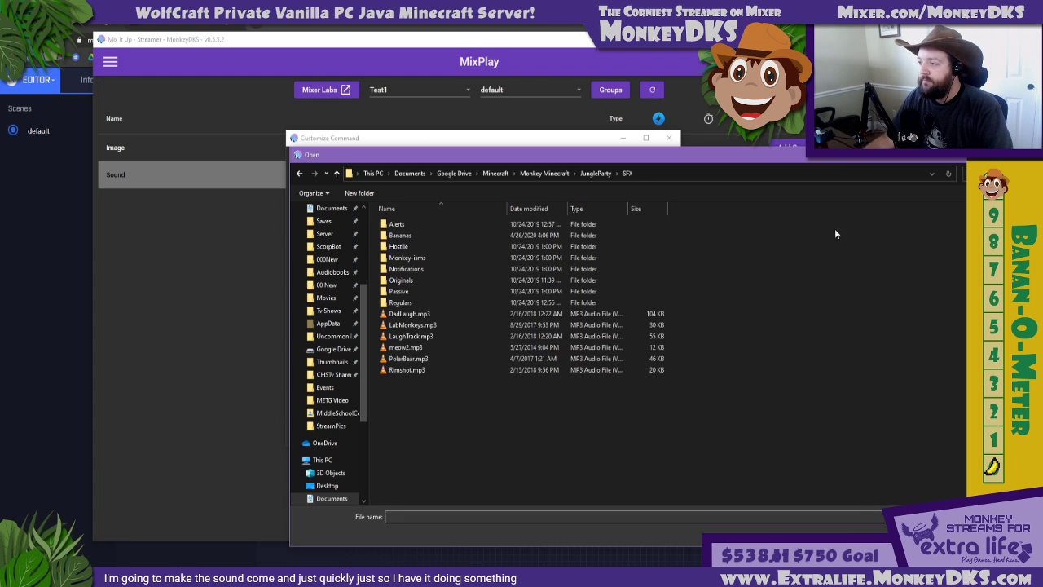
pyautogui.doubleClick(411, 325)
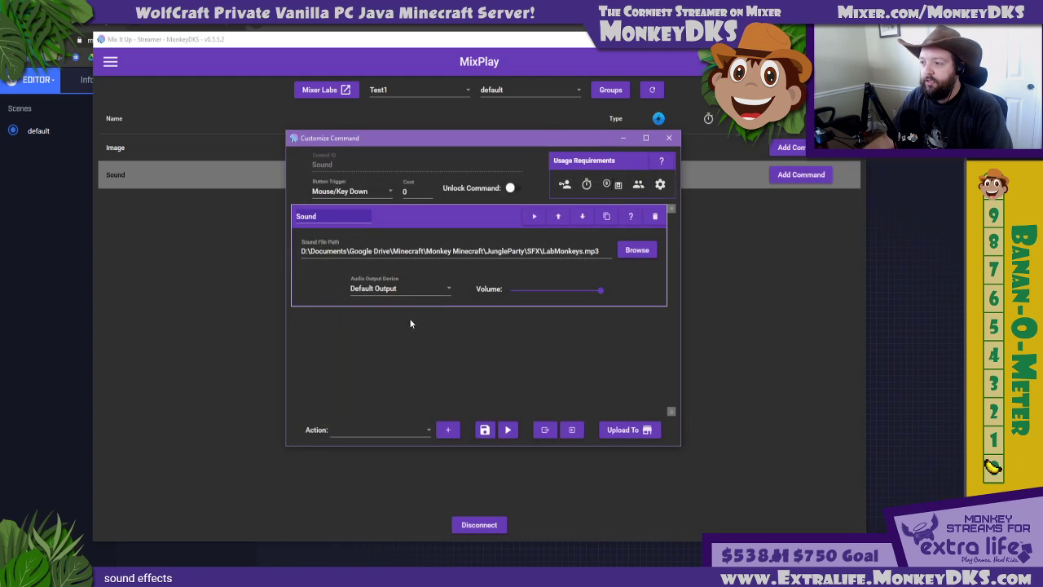
pyautogui.click(485, 429)
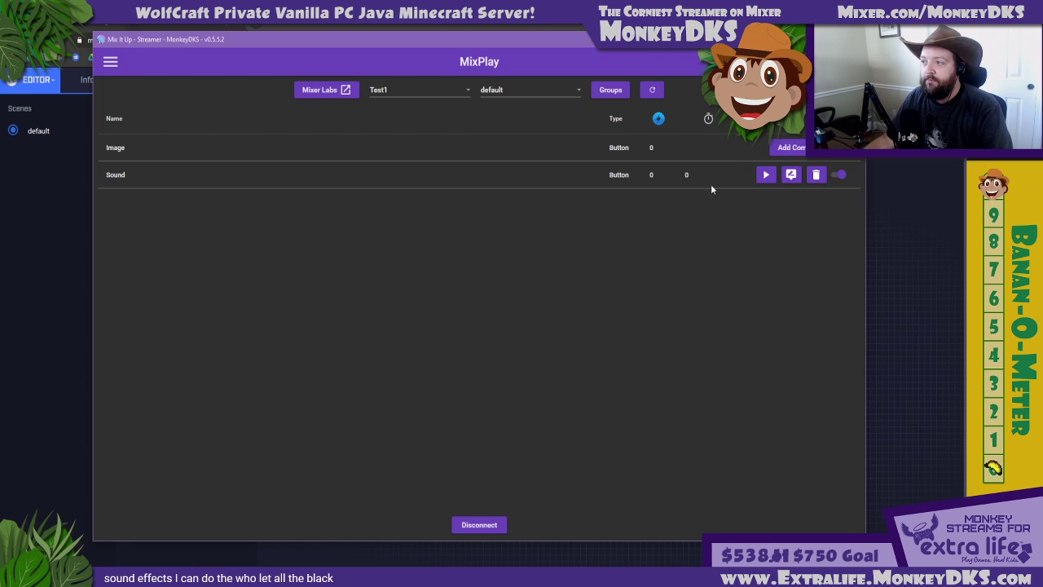
pyautogui.click(766, 176)
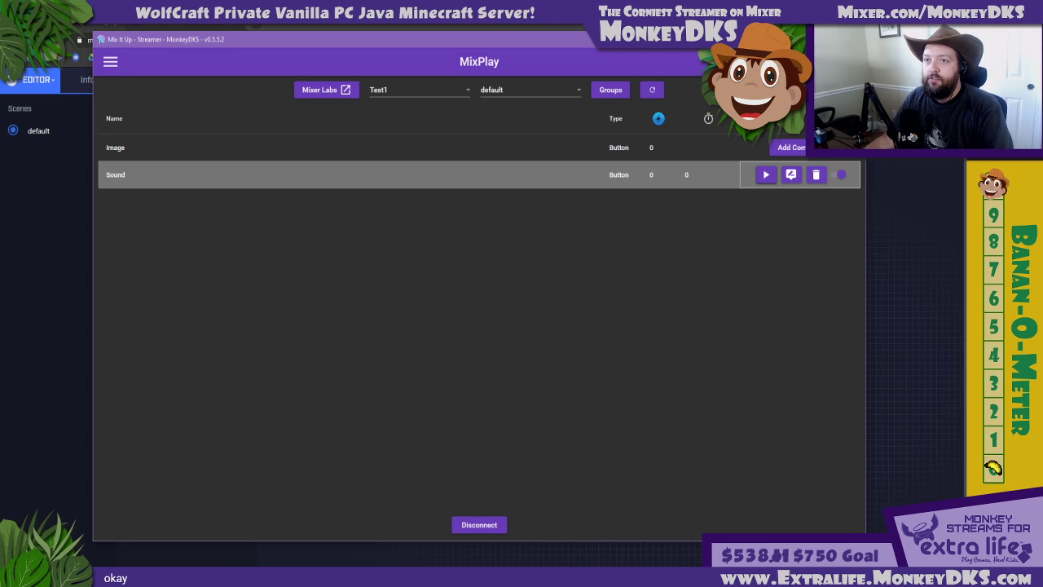
# Switch to the Mixer Lab editor, set the Image button's text to "Scene 2" and rename its control Scene2
pyautogui.click(85, 93)
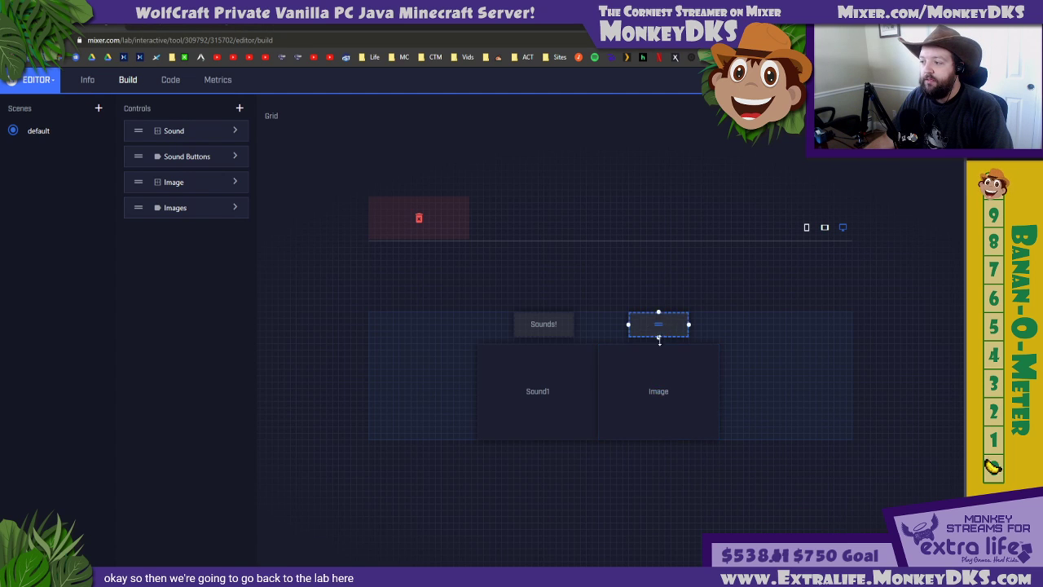
pyautogui.click(657, 383)
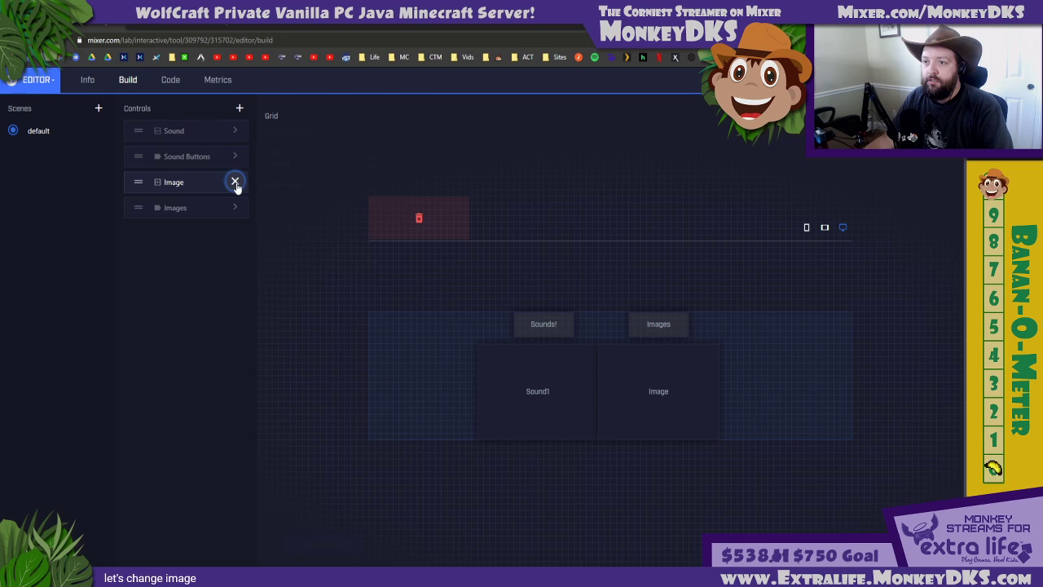
pyautogui.click(234, 182)
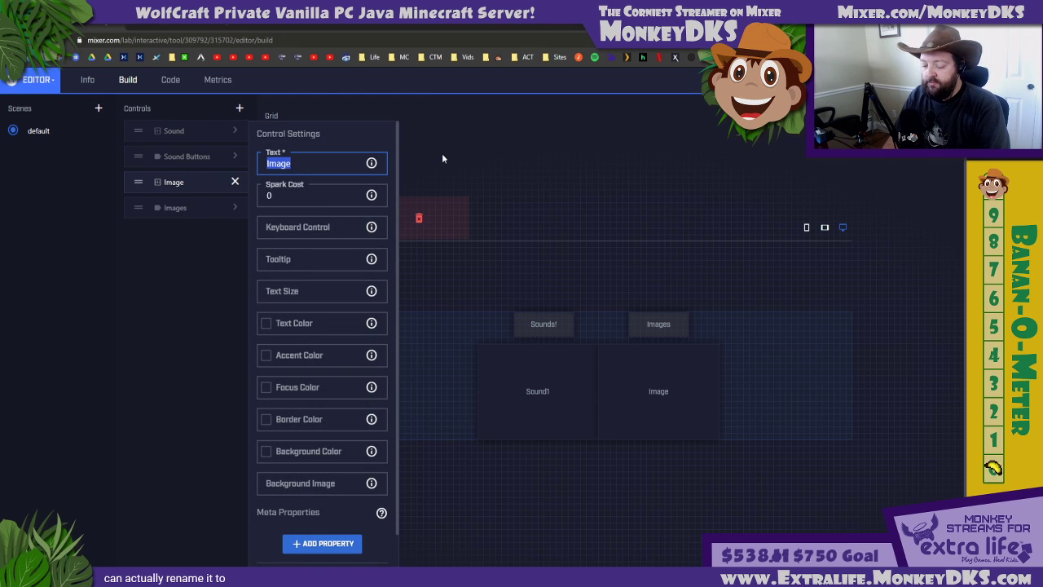
pyautogui.write('Scene 2')
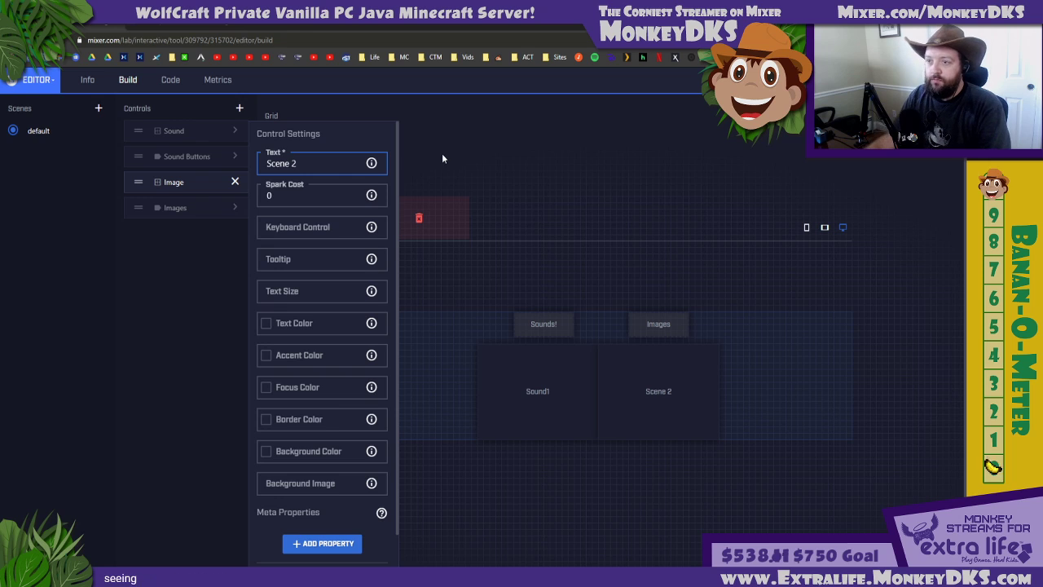
pyautogui.doubleClick(176, 181)
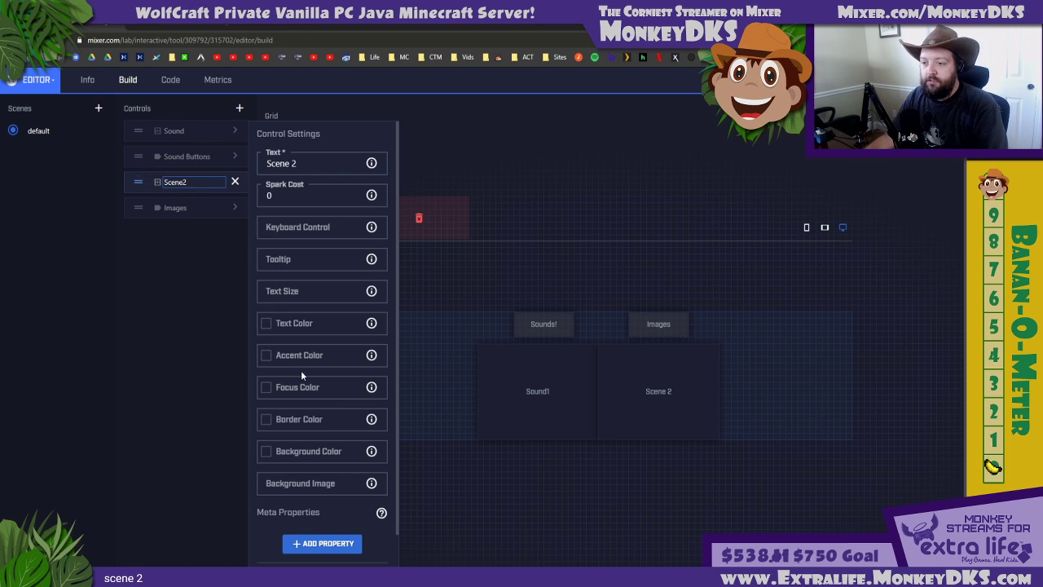
pyautogui.click(235, 182)
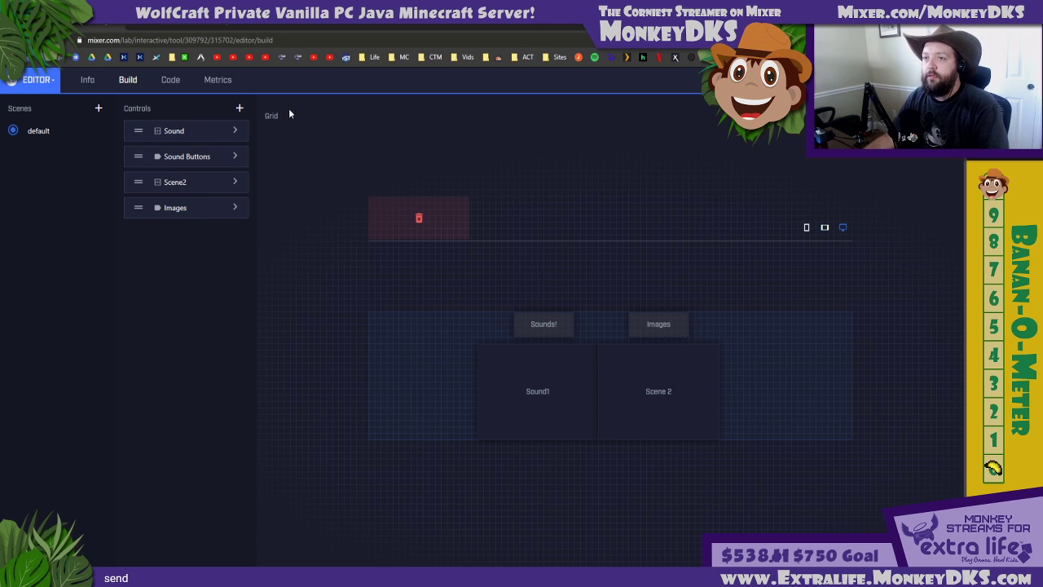
# Save the layout, switch to Mix It Up, refresh the MixPlay games and reselect Test1
pyautogui.click(544, 324)
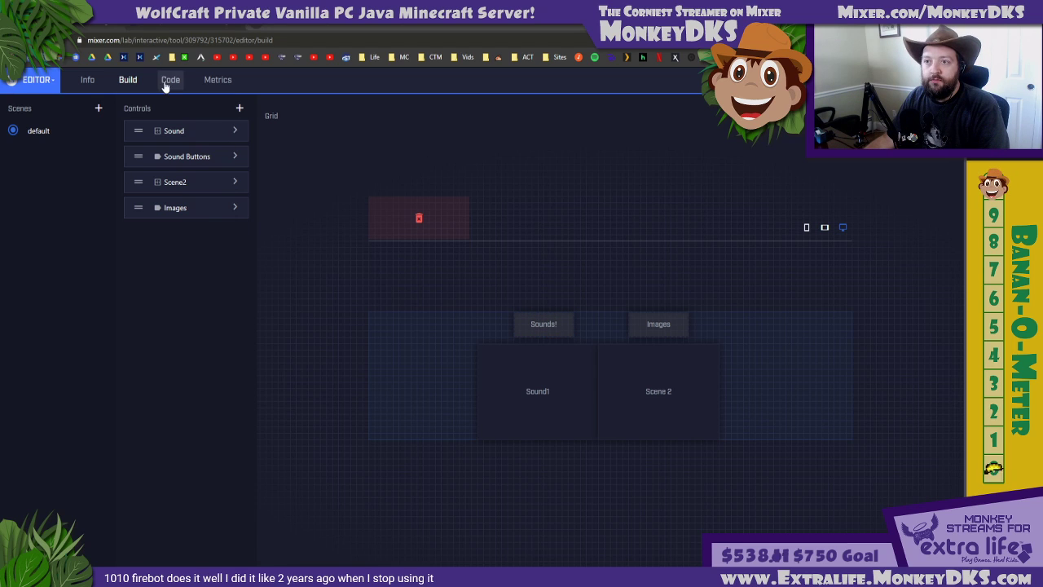
pyautogui.hotkey('ctrl', 's')
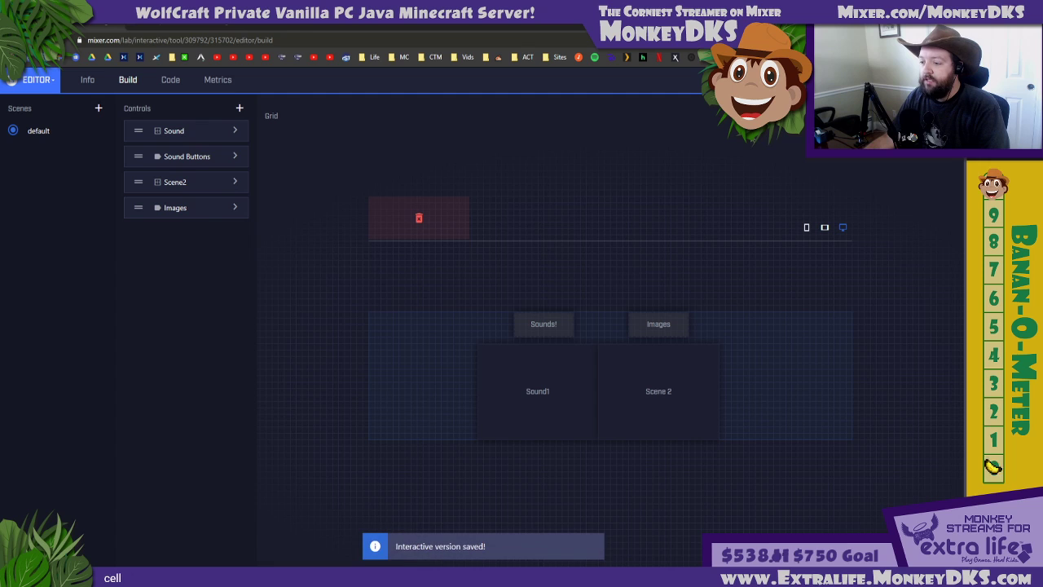
pyautogui.click(414, 577)
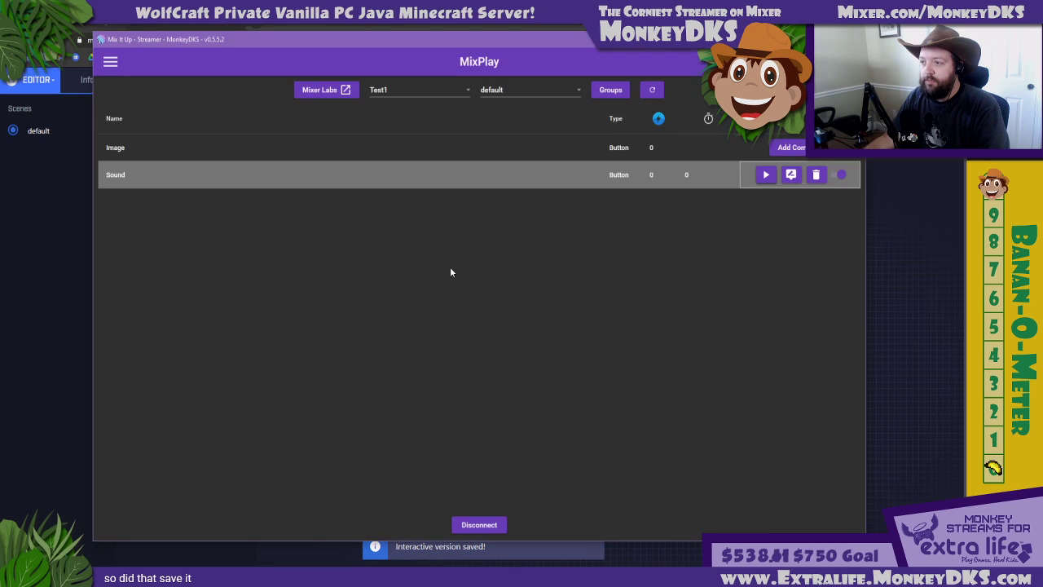
pyautogui.click(657, 95)
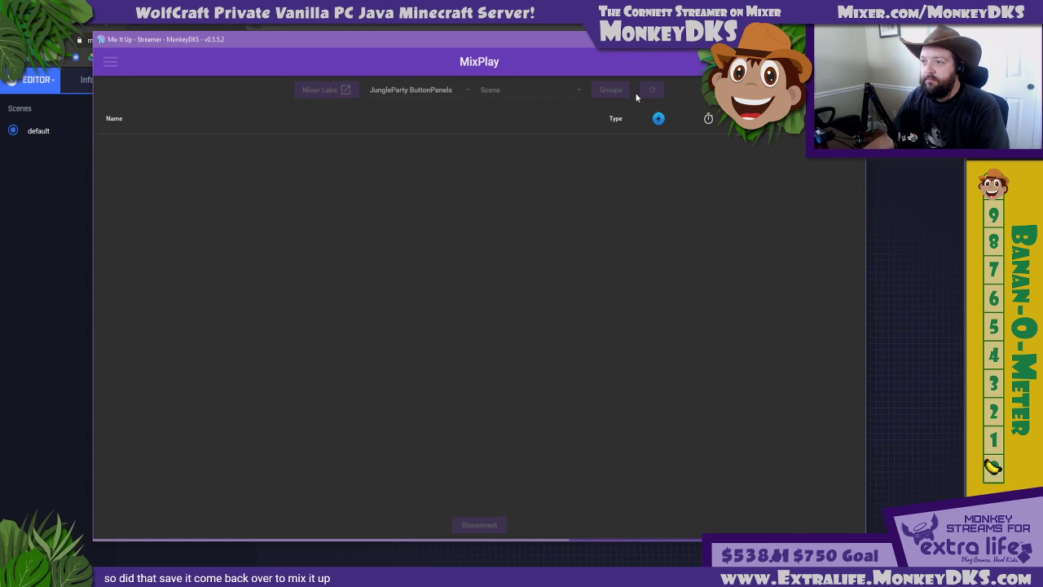
pyautogui.click(416, 90)
pyautogui.click(402, 265)
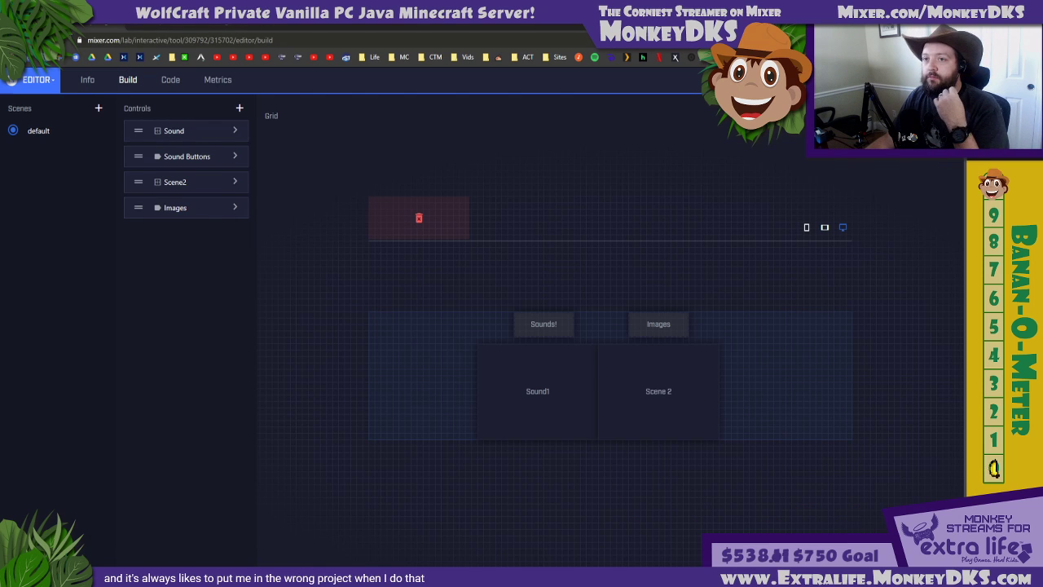
# Switch back to the Mixer Lab editor and add a scene named Scene2 to the project
pyautogui.click(89, 98)
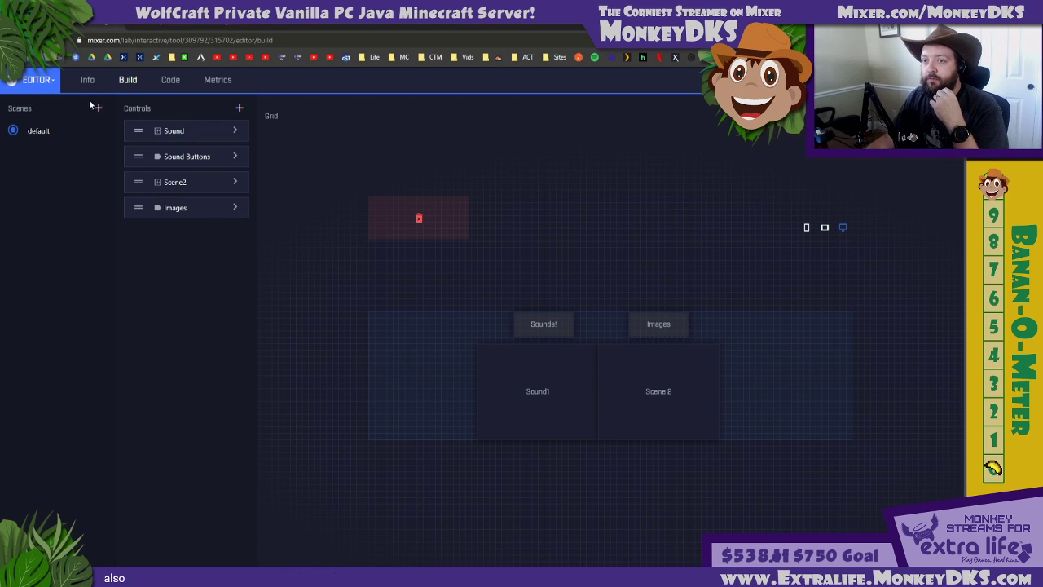
pyautogui.click(96, 106)
pyautogui.click(69, 132)
pyautogui.write('S')
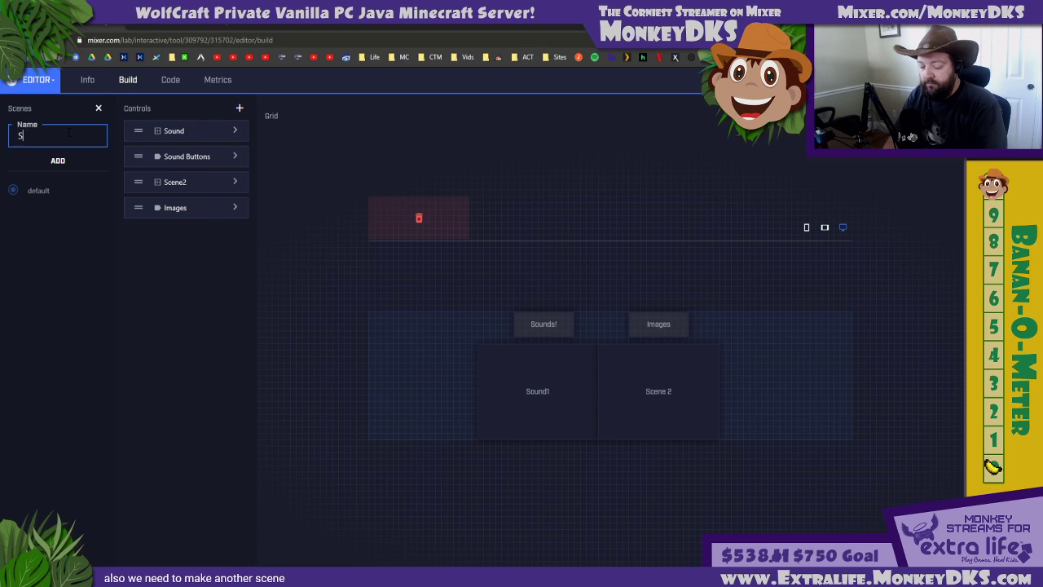
pyautogui.write('cene2')
pyautogui.click(58, 160)
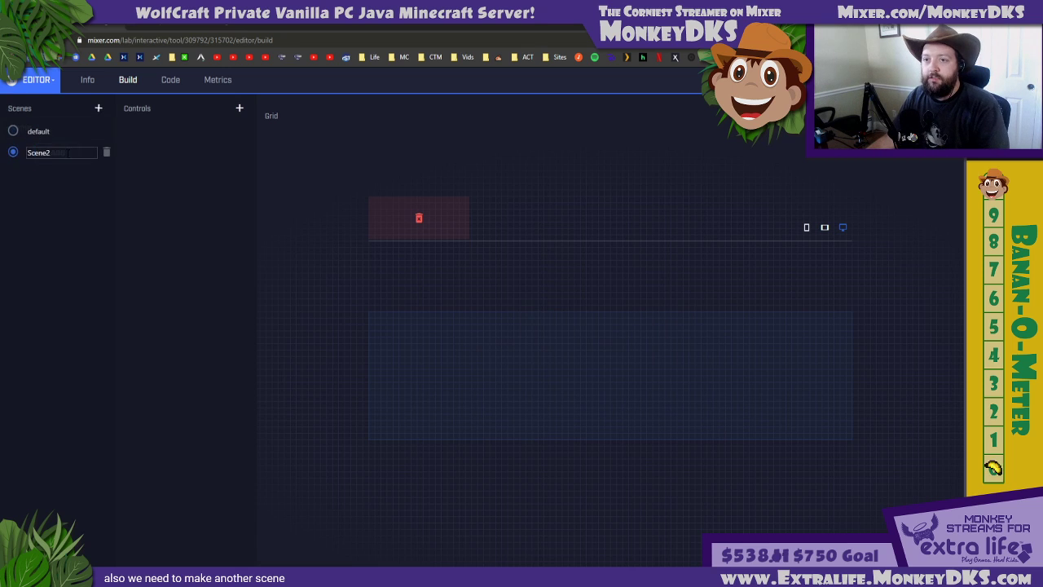
# Check the default scene's Sound1 button, and add a button control named Sound1 to Scene2
pyautogui.click(239, 107)
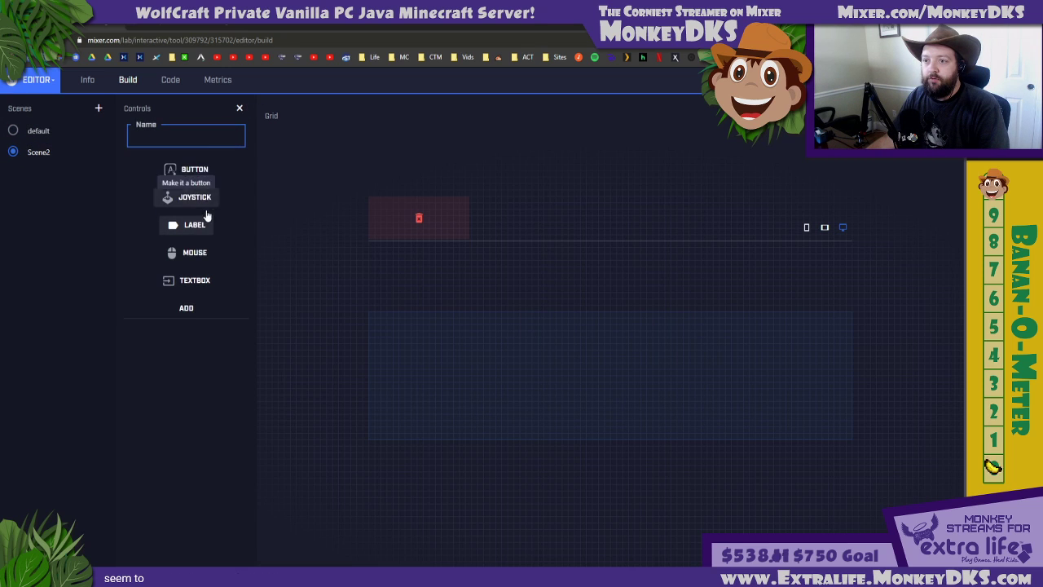
pyautogui.click(37, 133)
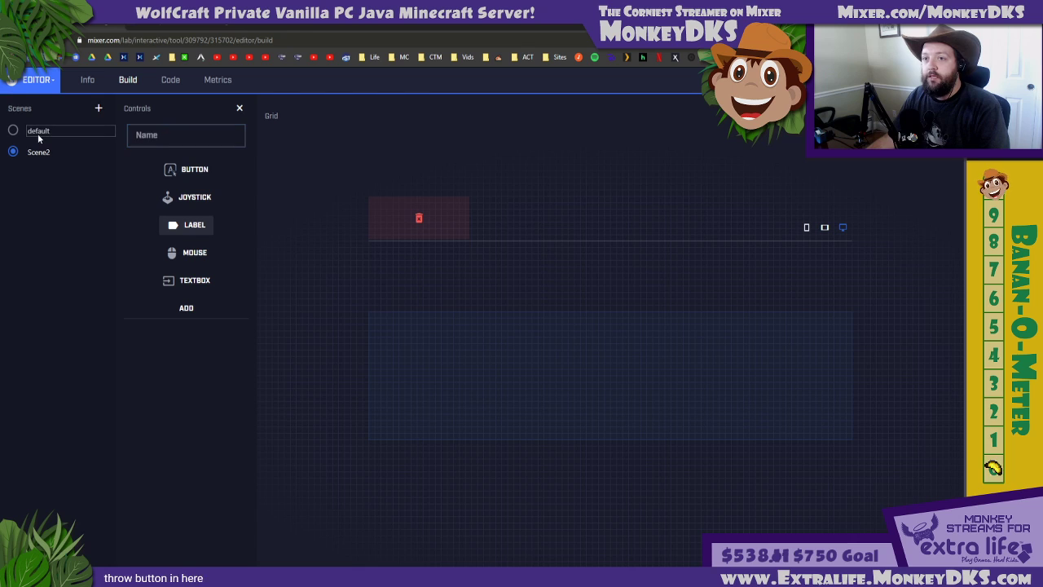
pyautogui.click(14, 132)
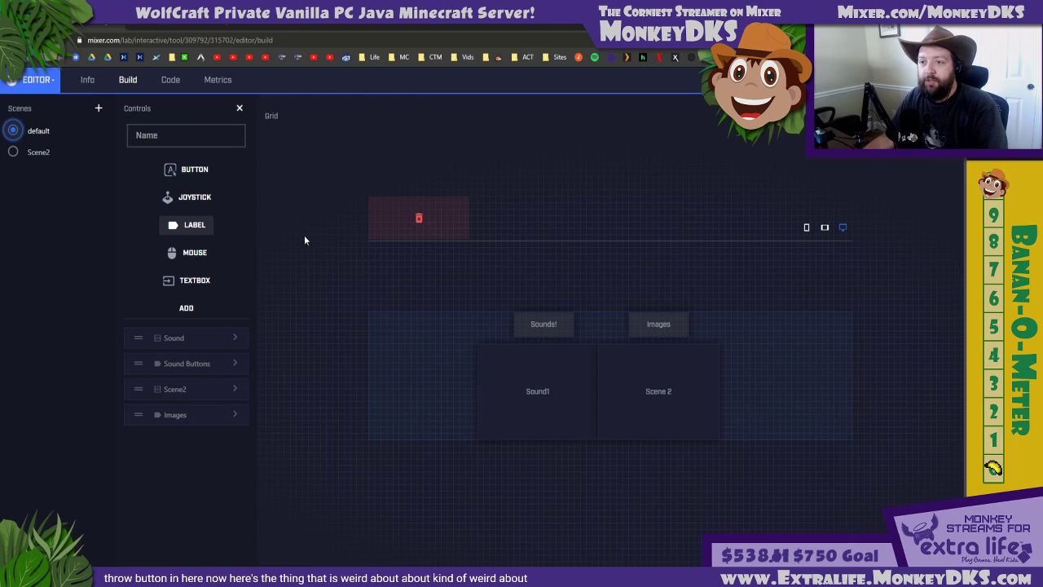
pyautogui.click(537, 385)
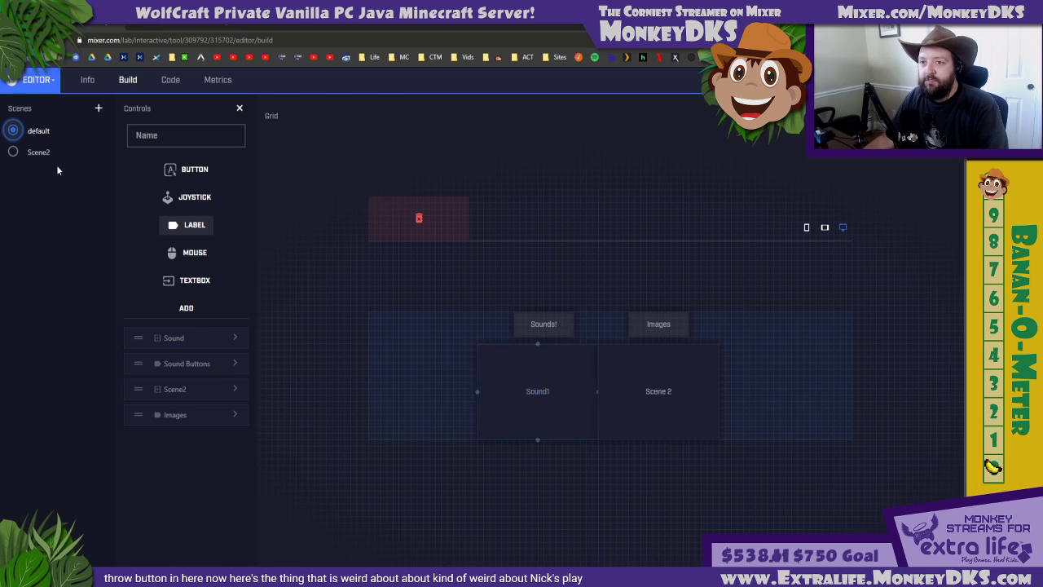
pyautogui.click(14, 153)
pyautogui.click(167, 136)
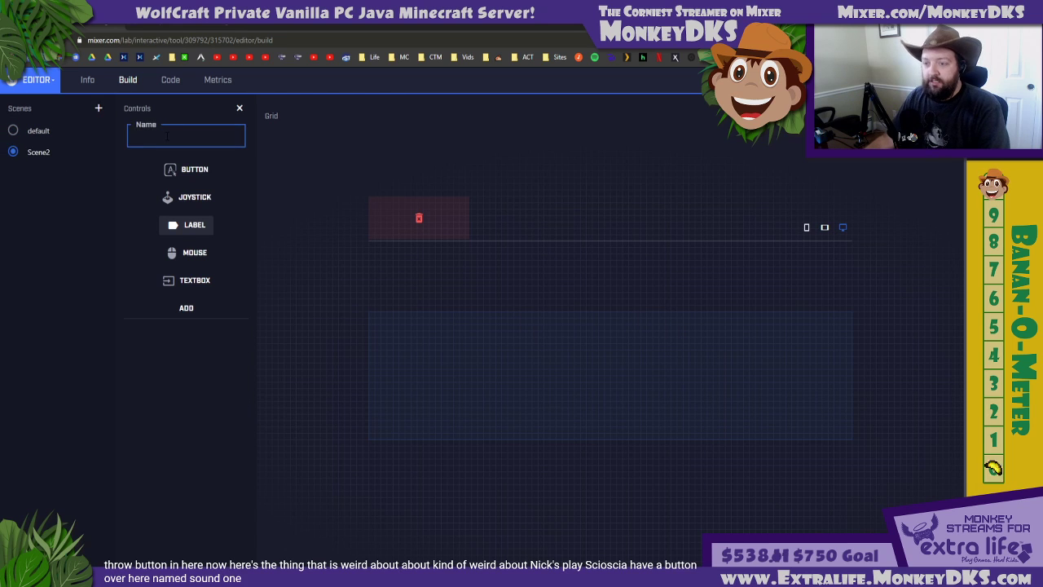
pyautogui.click(186, 169)
pyautogui.click(185, 135)
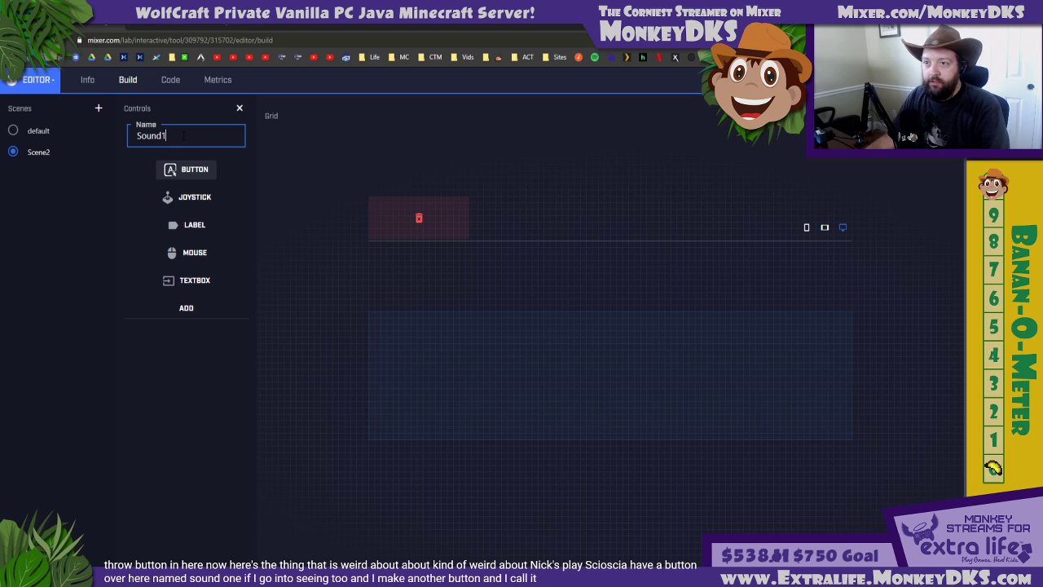
pyautogui.click(187, 307)
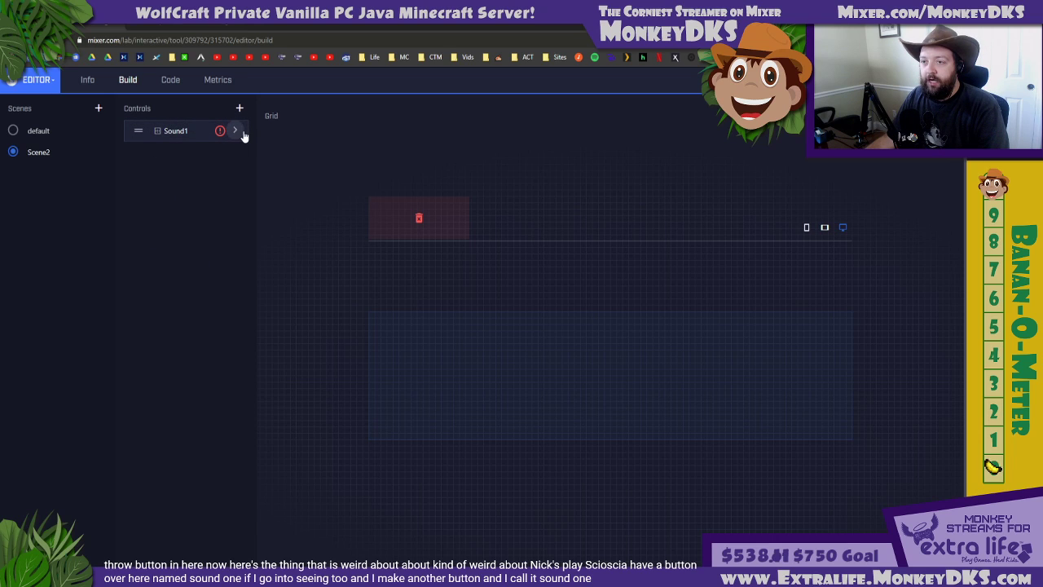
# Set the new Scene2 button's text to "Sound1" and its spark cost to 0, and save the layout
pyautogui.click(235, 132)
pyautogui.click(301, 160)
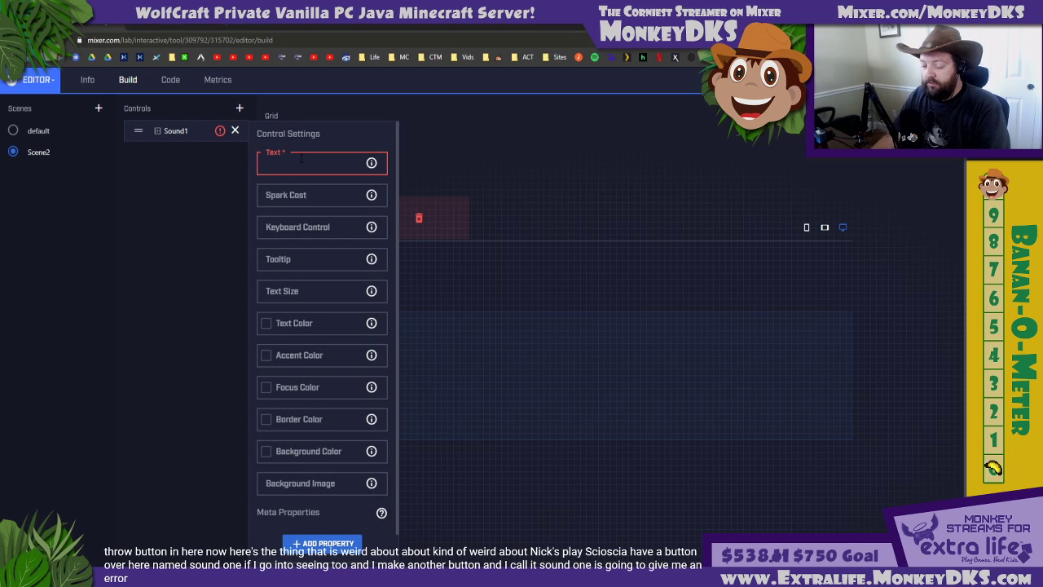
pyautogui.write('Sound')
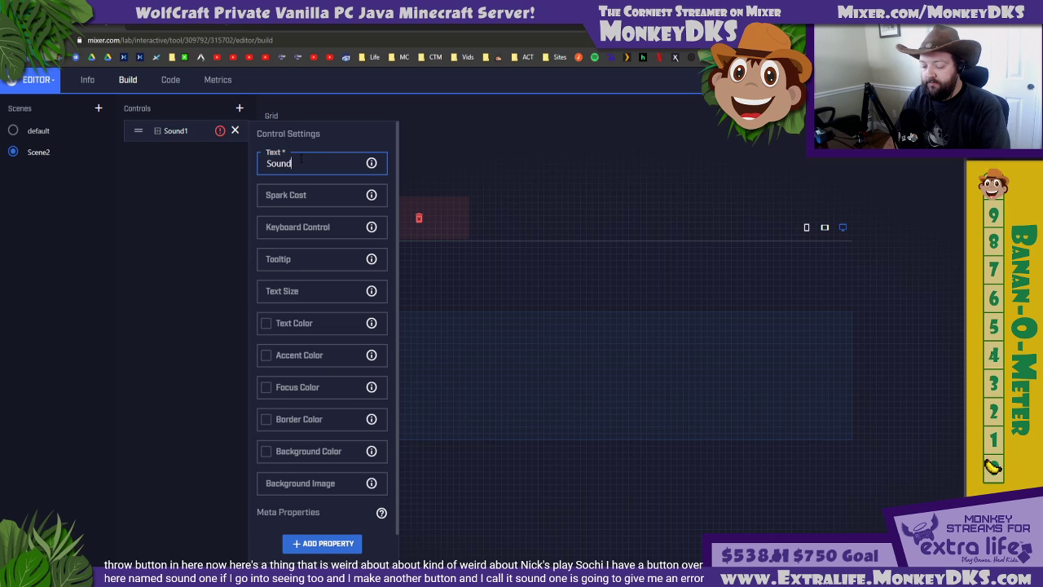
pyautogui.write('1')
pyautogui.click(313, 187)
pyautogui.write('0')
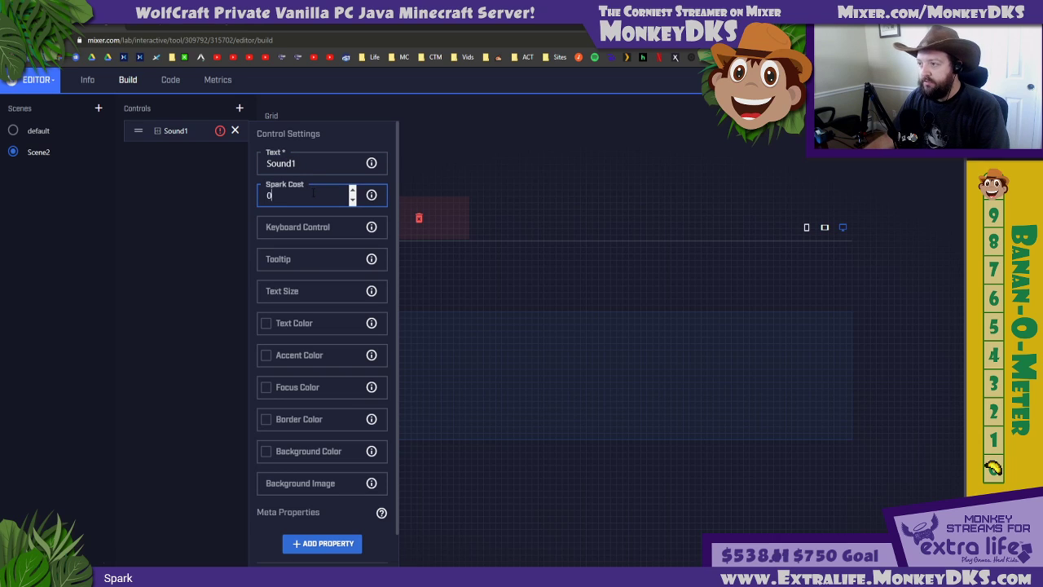
pyautogui.click(859, 181)
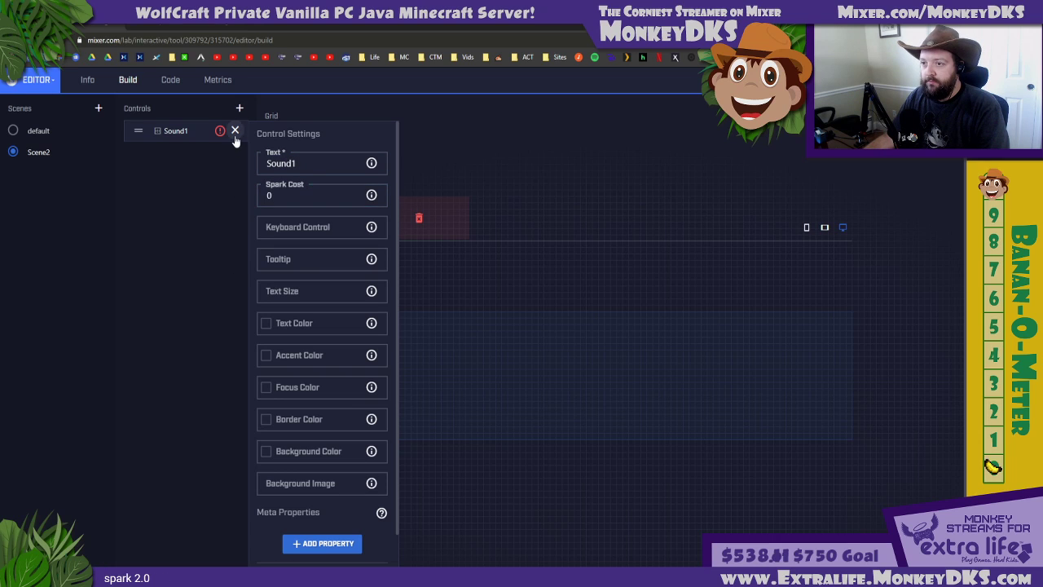
pyautogui.click(235, 130)
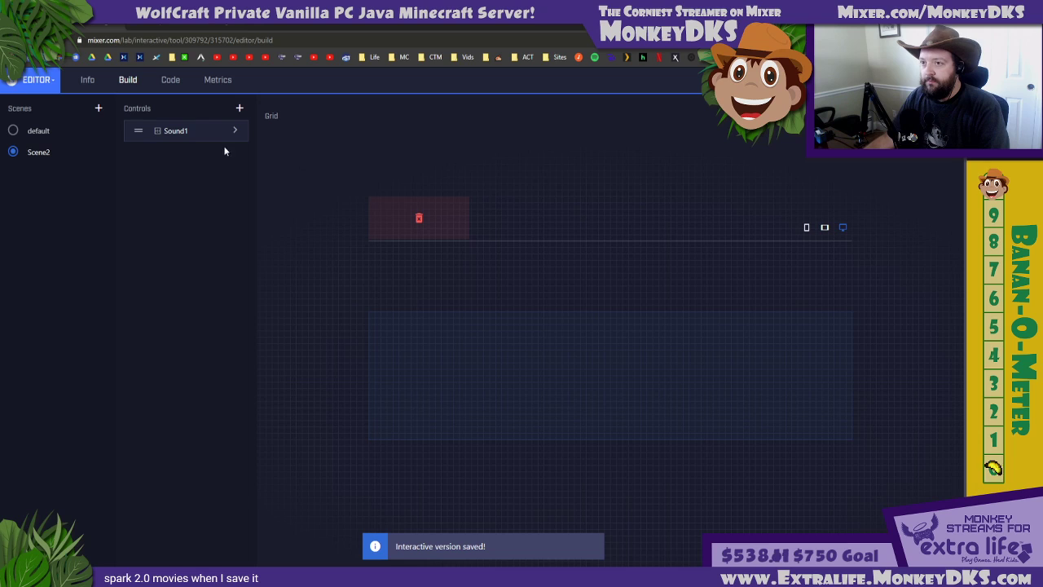
# Place the Sound1 button in the left half of the Scene2 grid and rename its control 2Sound1
pyautogui.moveTo(139, 130); pyautogui.dragTo(488, 368)
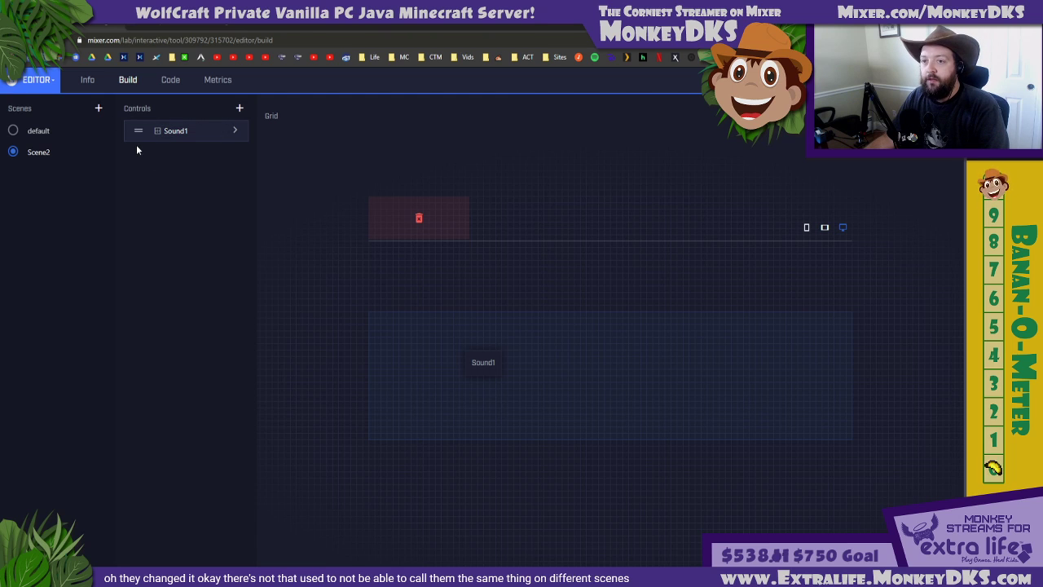
pyautogui.click(196, 131)
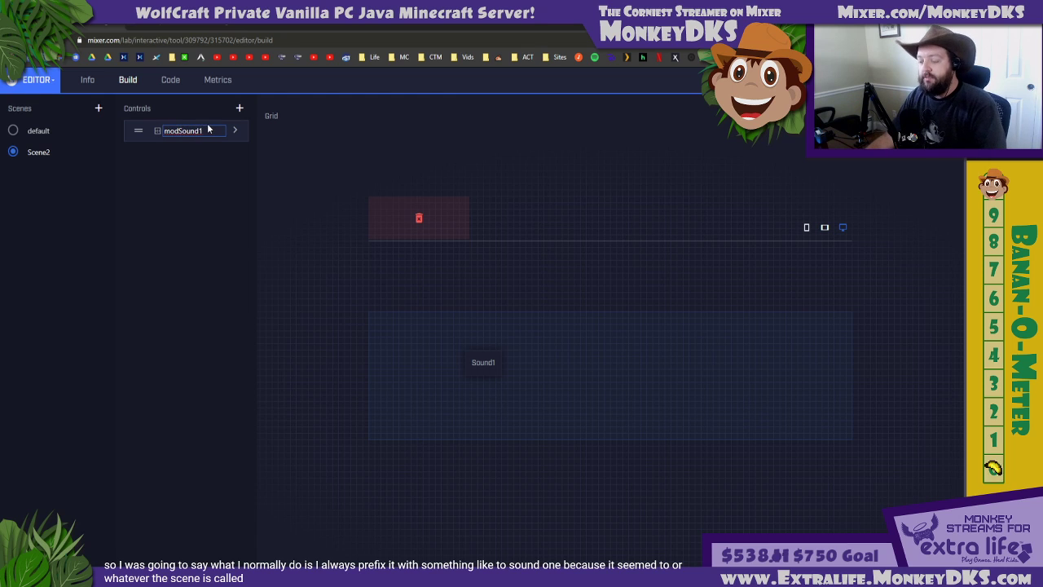
pyautogui.press('BackSpace')
pyautogui.press('BackSpace')
pyautogui.write('2')
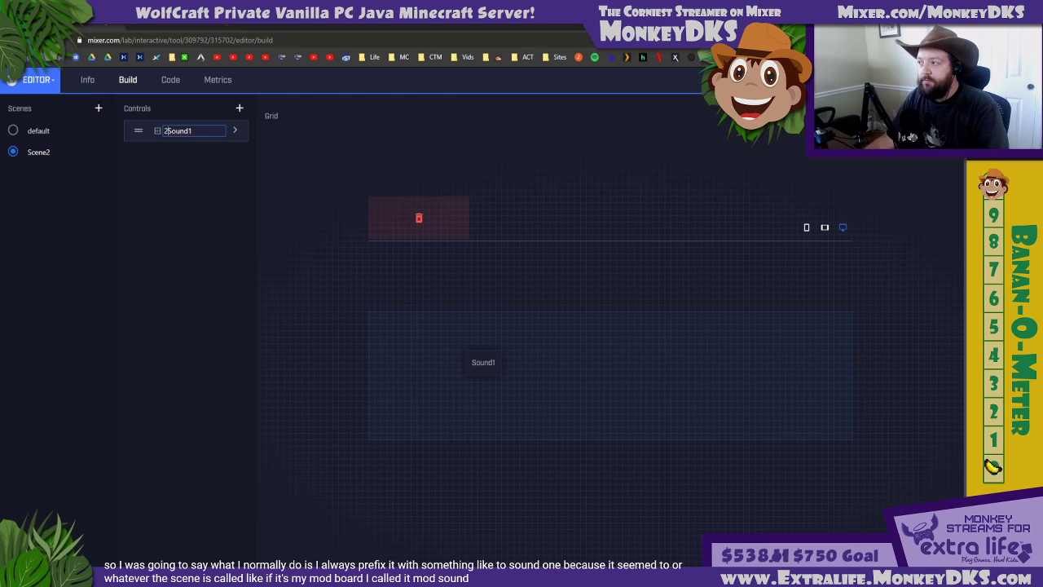
pyautogui.press('Return')
# Add a button control named 2BackToMain to Scene2
pyautogui.click(239, 108)
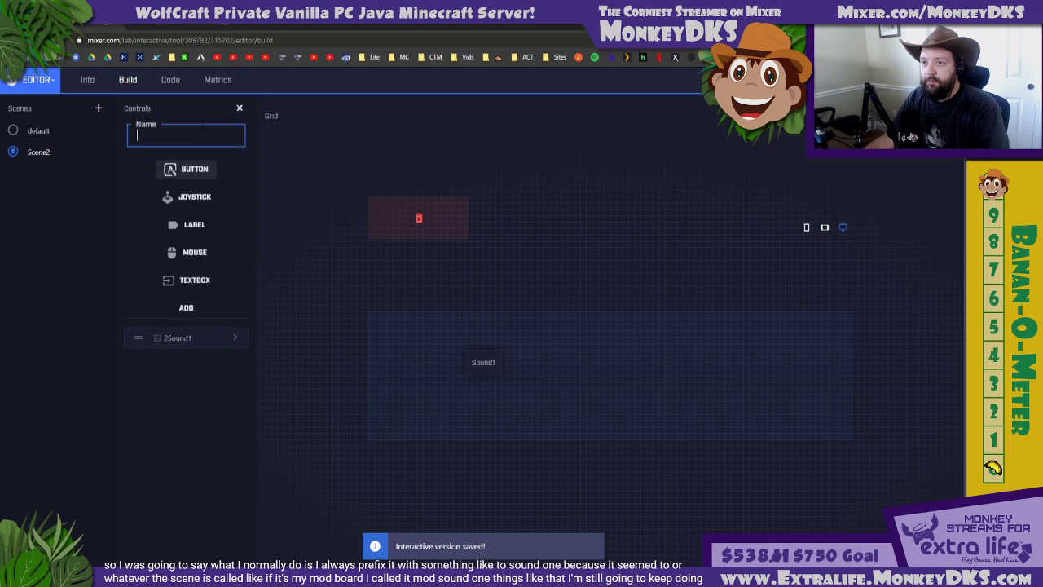
pyautogui.write('2Bakc')
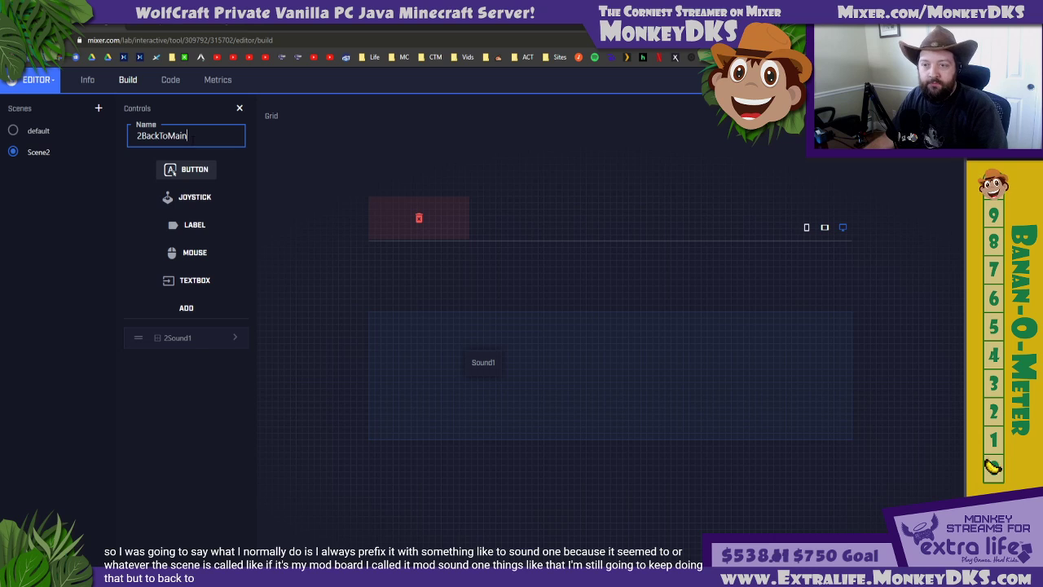
pyautogui.click(173, 281)
pyautogui.click(185, 308)
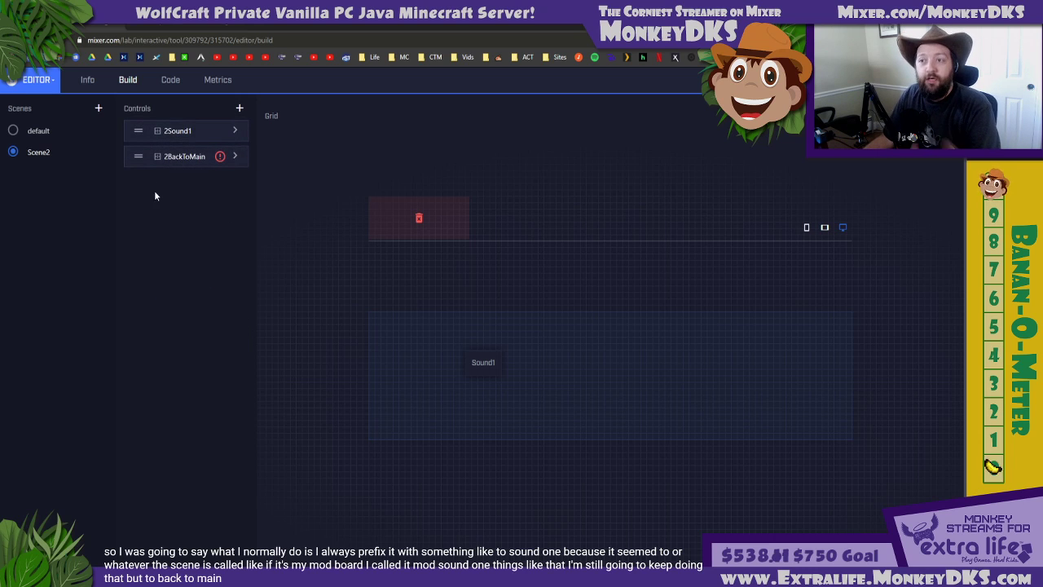
# Set the 2BackToMain button's text to "Return" and its spark cost to 0
pyautogui.click(234, 151)
pyautogui.click(293, 163)
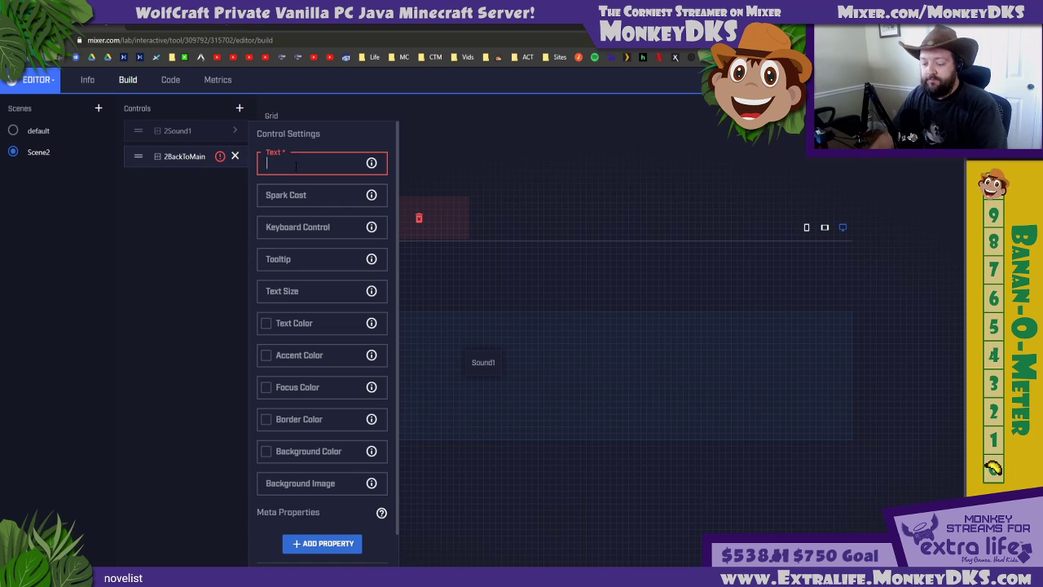
pyautogui.write('Return')
pyautogui.click(280, 200)
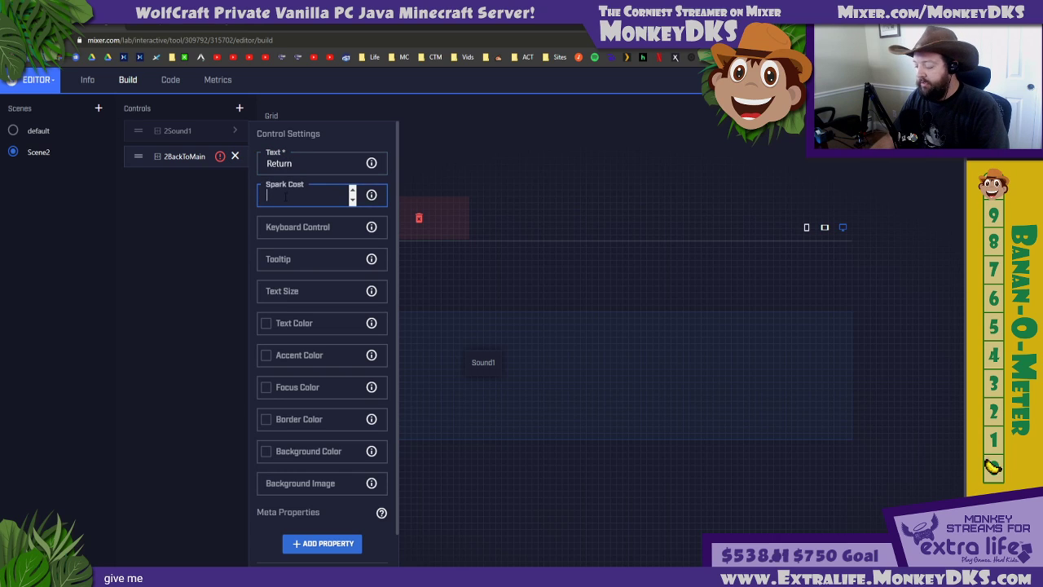
pyautogui.write('0')
pyautogui.click(237, 158)
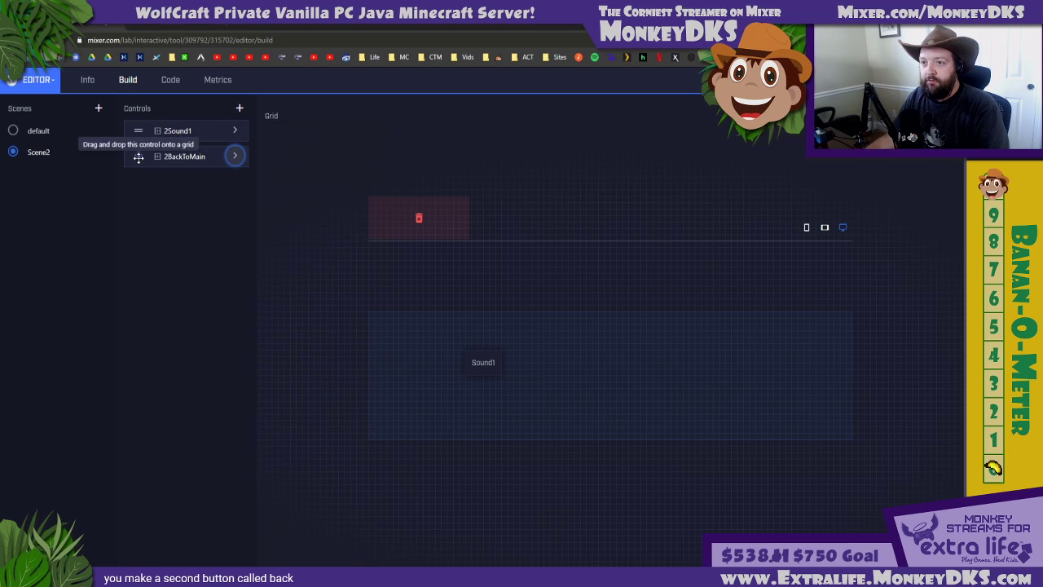
# Place the Return button in the right half of the Scene2 grid, check it against the default scene, and save the layout
pyautogui.moveTo(138, 156); pyautogui.dragTo(736, 375)
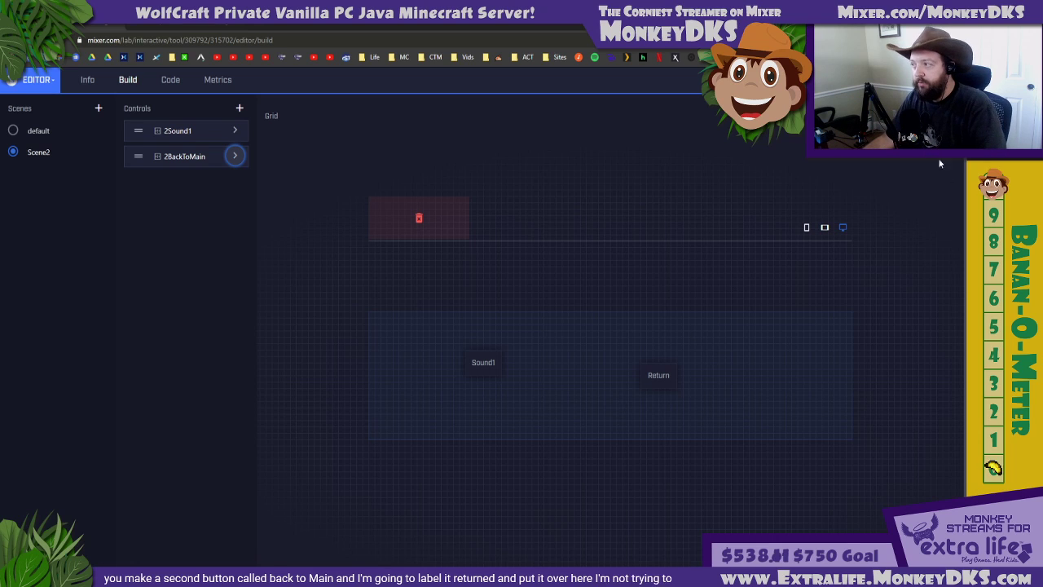
pyautogui.click(14, 132)
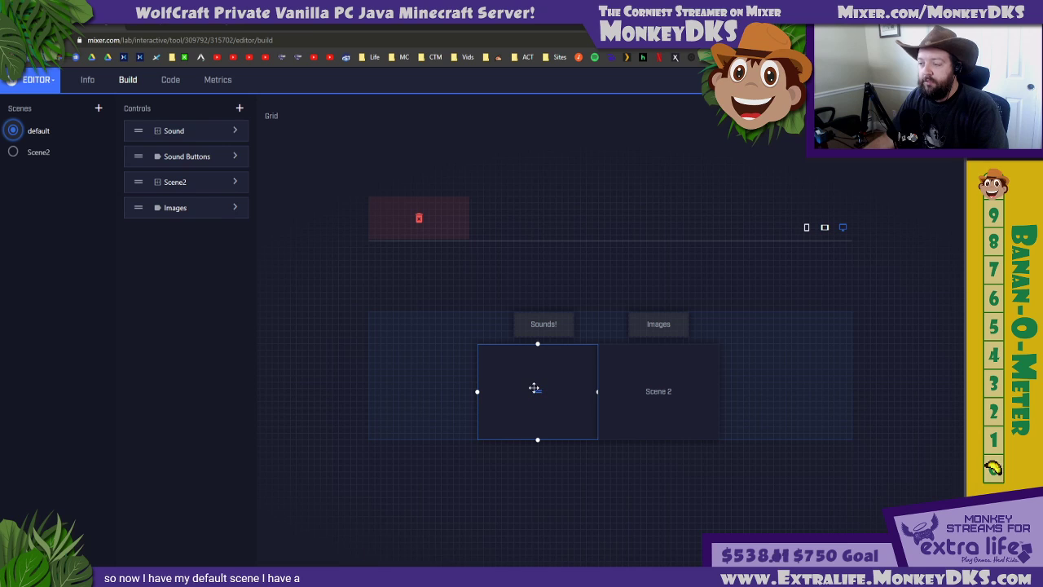
pyautogui.click(673, 383)
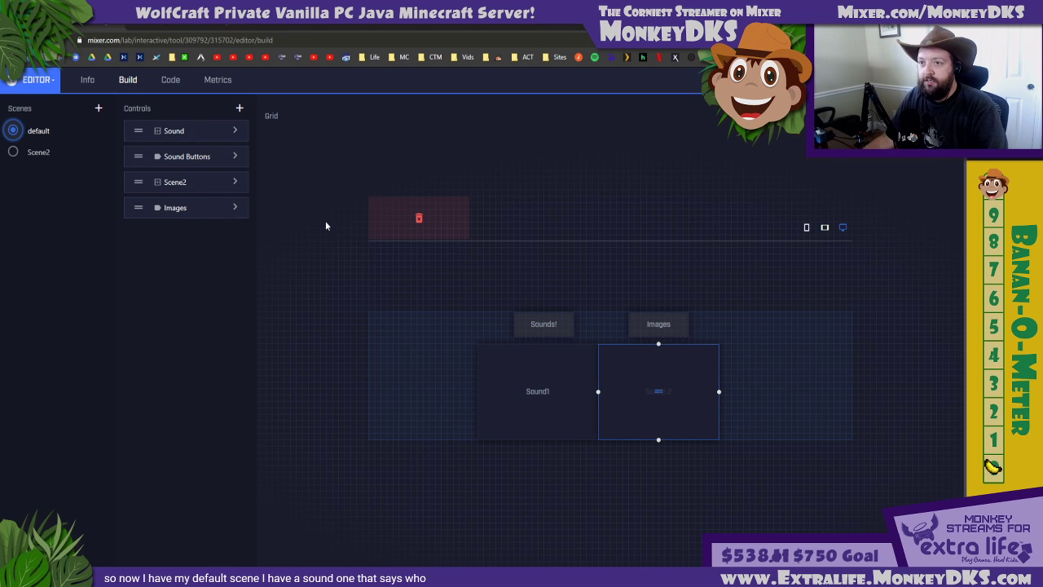
pyautogui.click(235, 182)
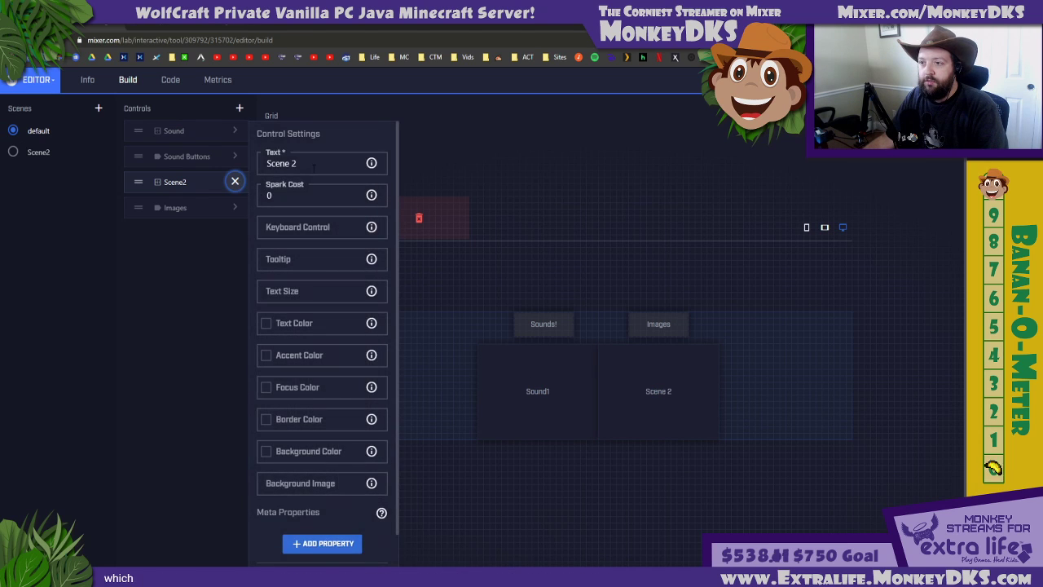
pyautogui.click(234, 181)
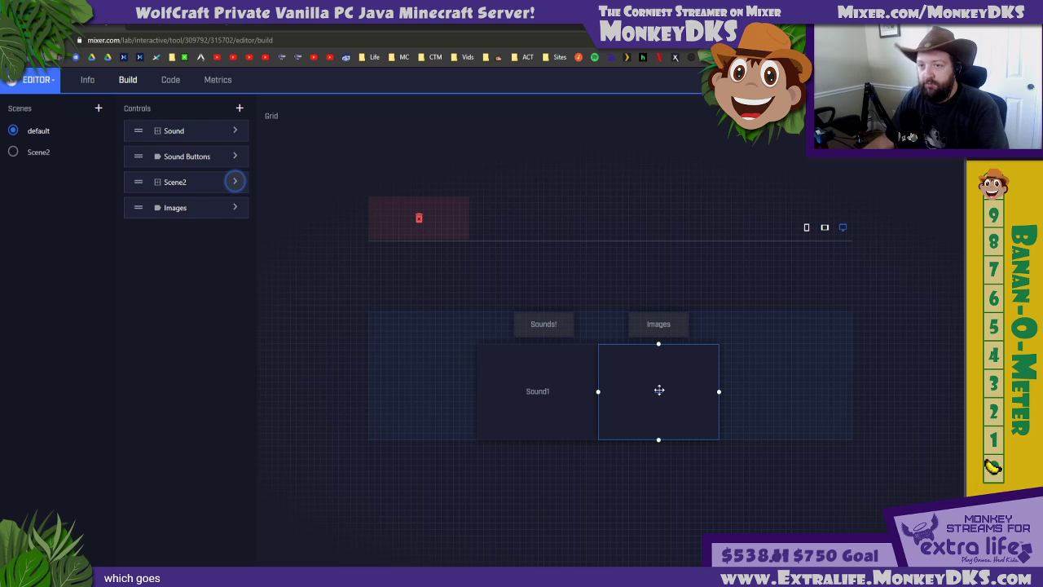
pyautogui.click(18, 157)
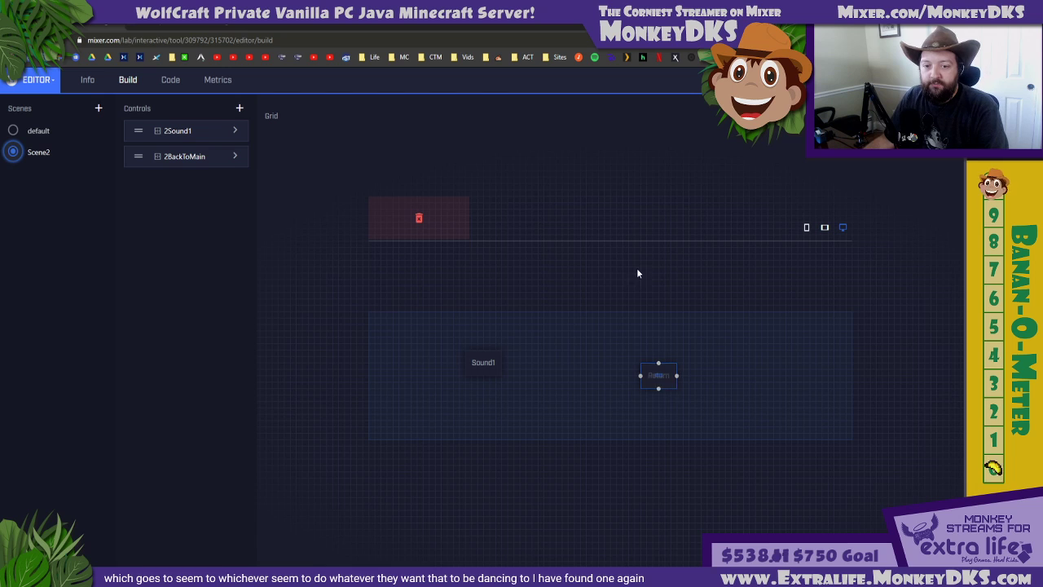
pyautogui.click(925, 80)
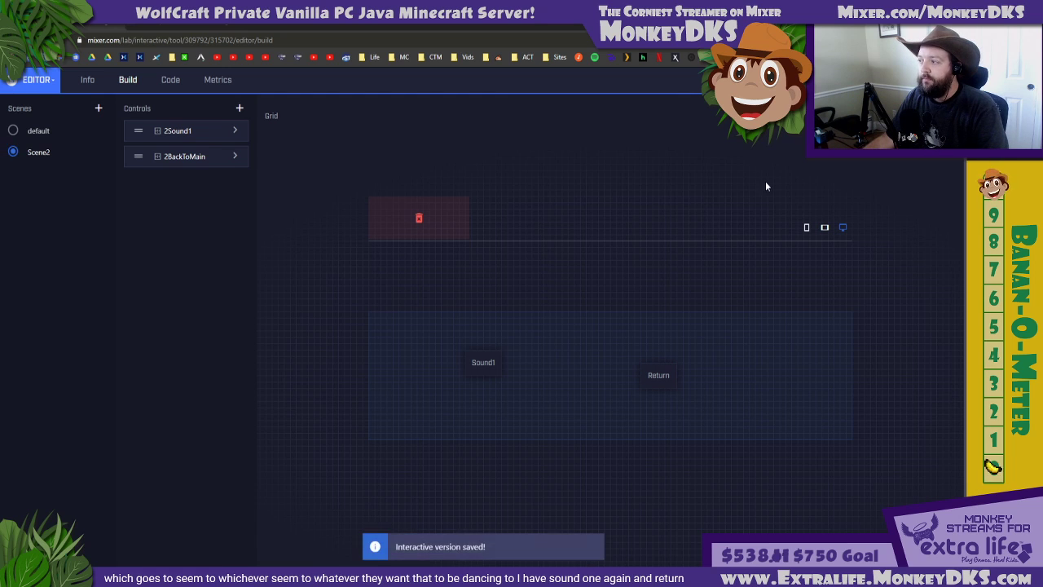
# Switch to Mix It Up, refresh the MixPlay project list, and select the Test1 project again
pyautogui.click(503, 575)
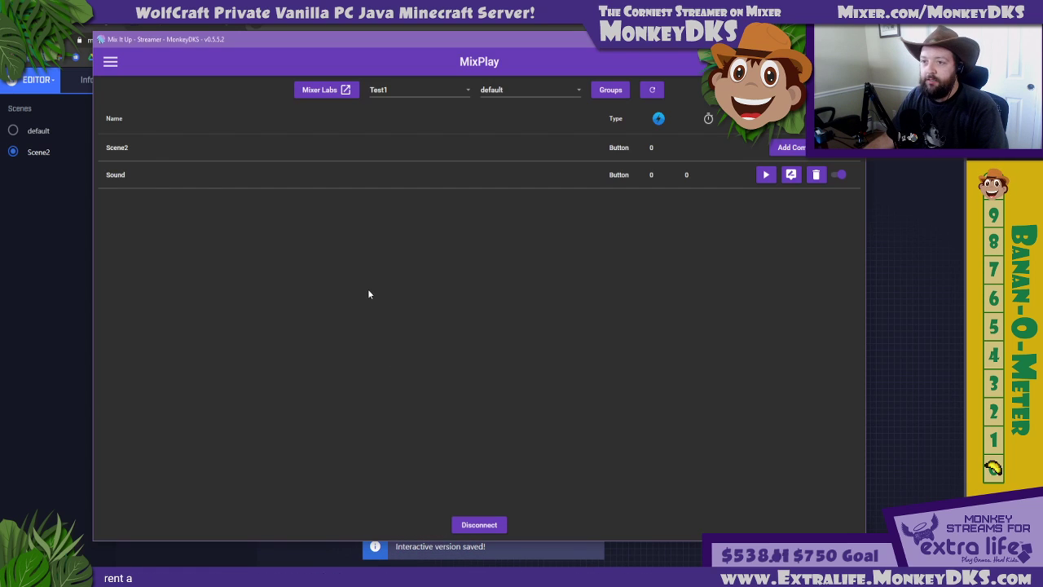
pyautogui.click(650, 90)
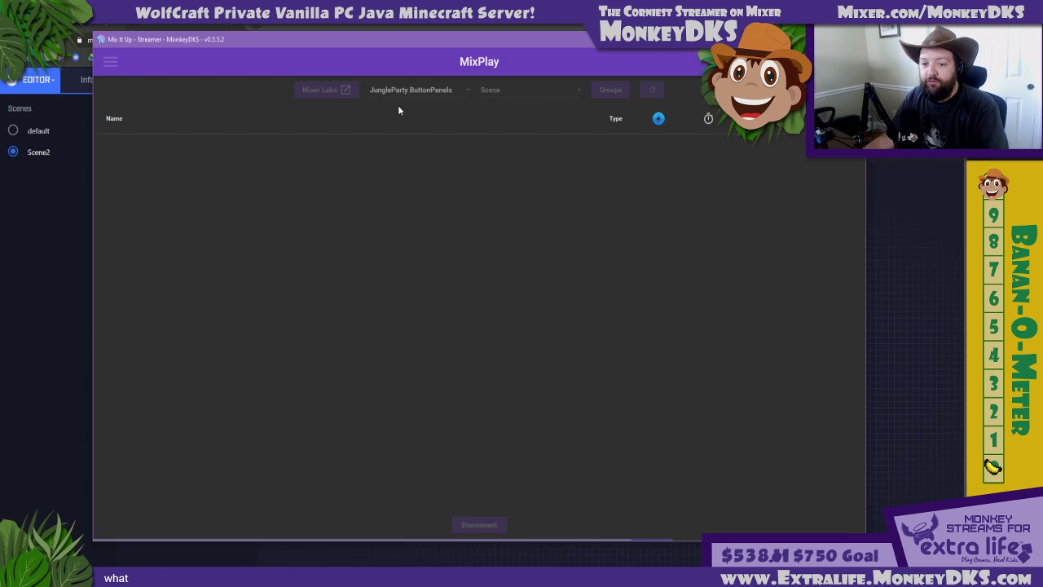
pyautogui.click(384, 87)
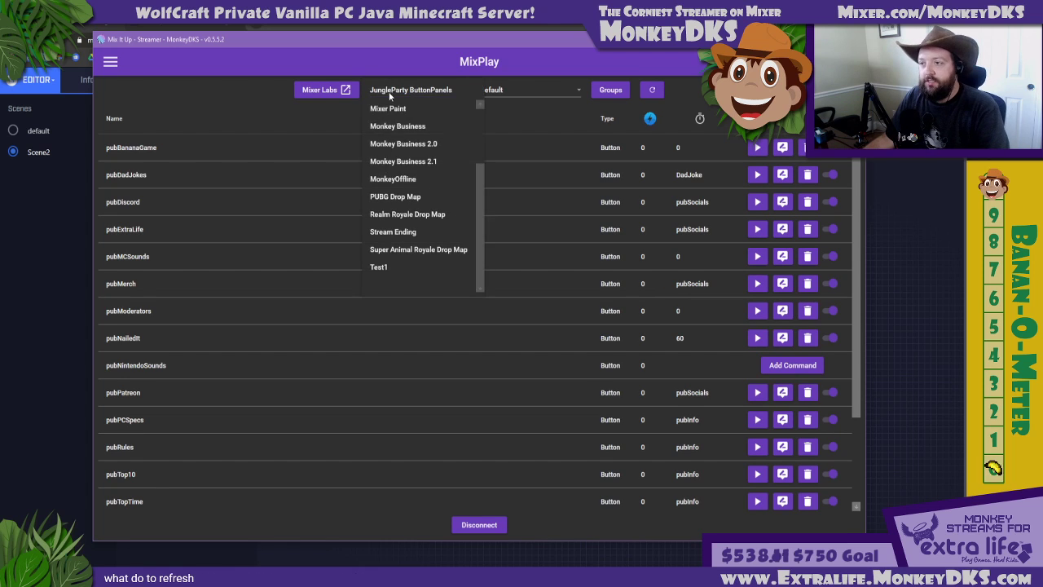
pyautogui.click(380, 267)
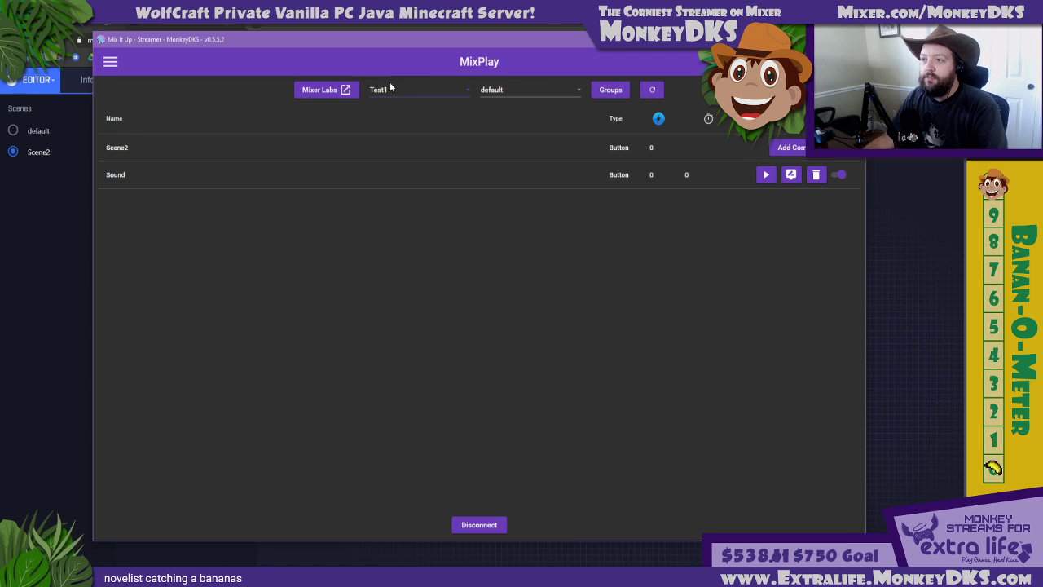
# Check the buttons listed under Test1's Scene2 and return to the default scene
pyautogui.click(480, 92)
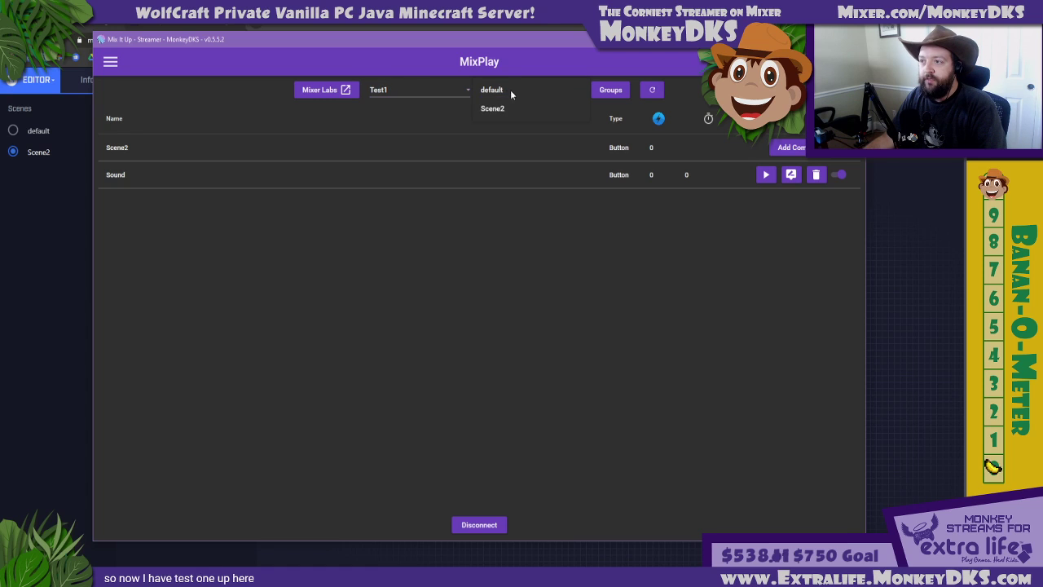
pyautogui.click(494, 105)
pyautogui.click(498, 92)
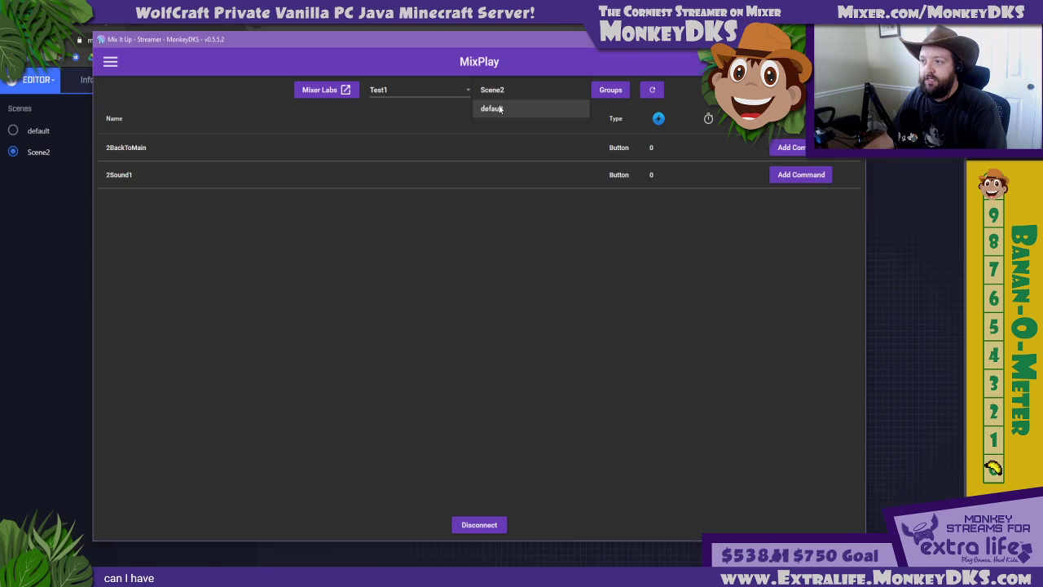
pyautogui.click(493, 106)
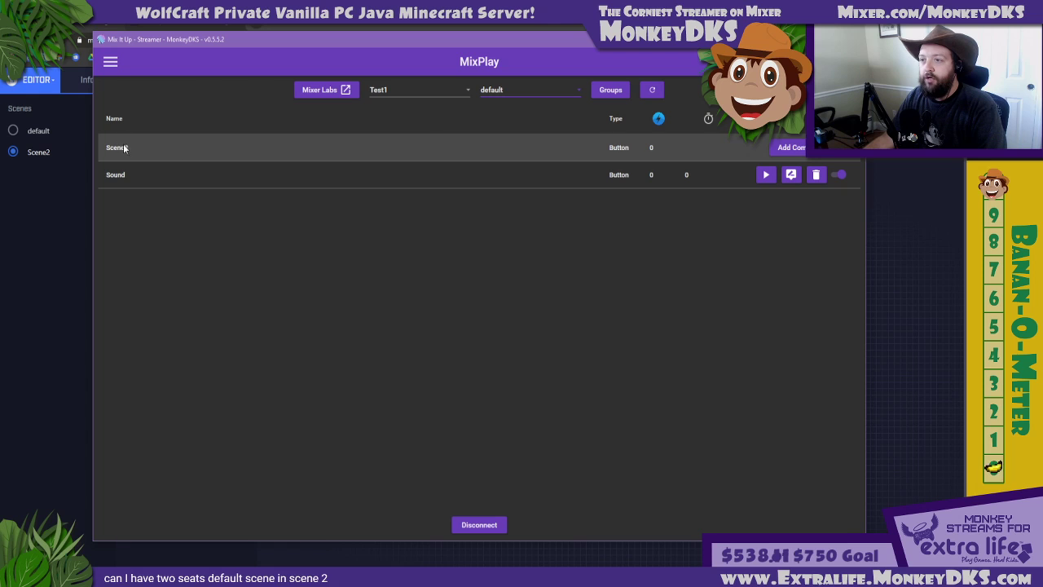
# Create an advanced command for the default scene's Scene2 button and add a MixPlay action to it
pyautogui.click(788, 147)
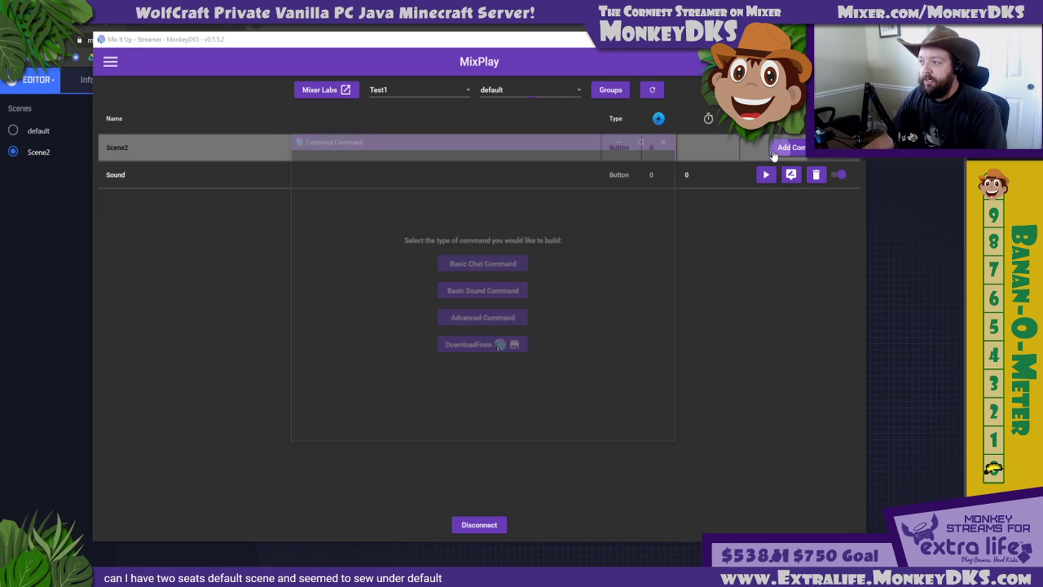
pyautogui.click(464, 319)
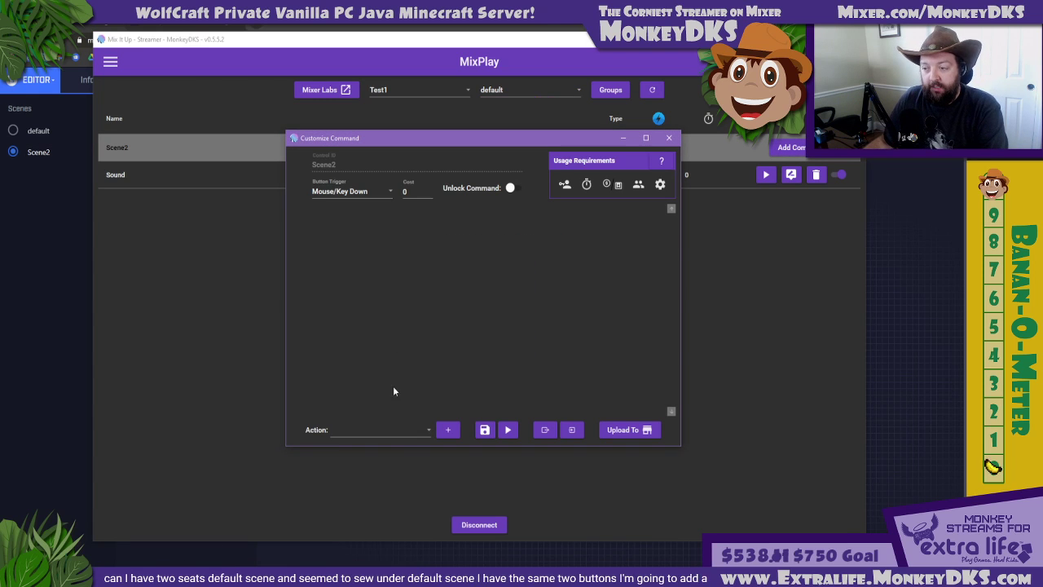
pyautogui.click(404, 432)
pyautogui.scroll(-1, 396, 339)
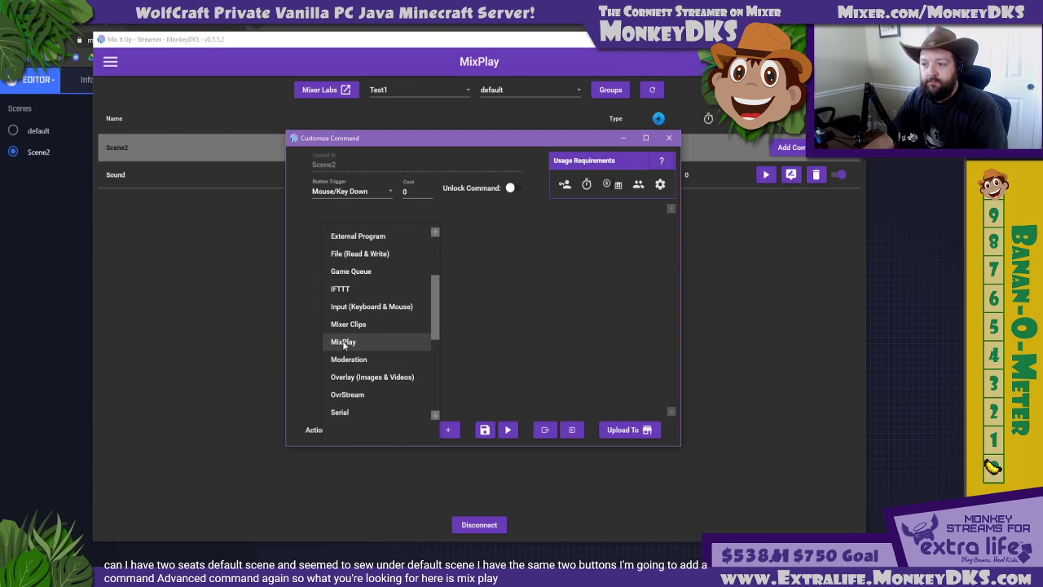
pyautogui.click(362, 341)
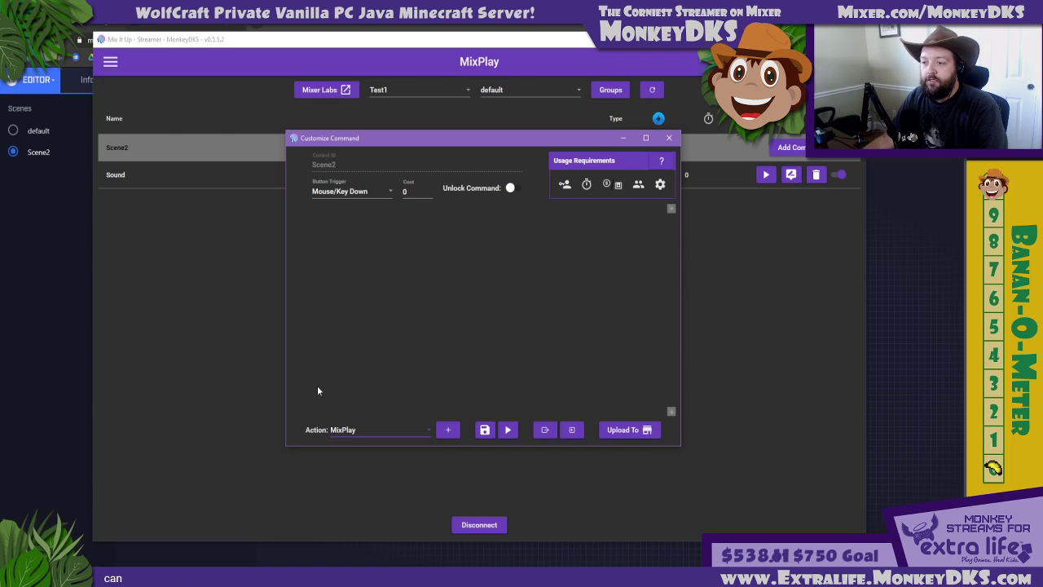
pyautogui.click(447, 429)
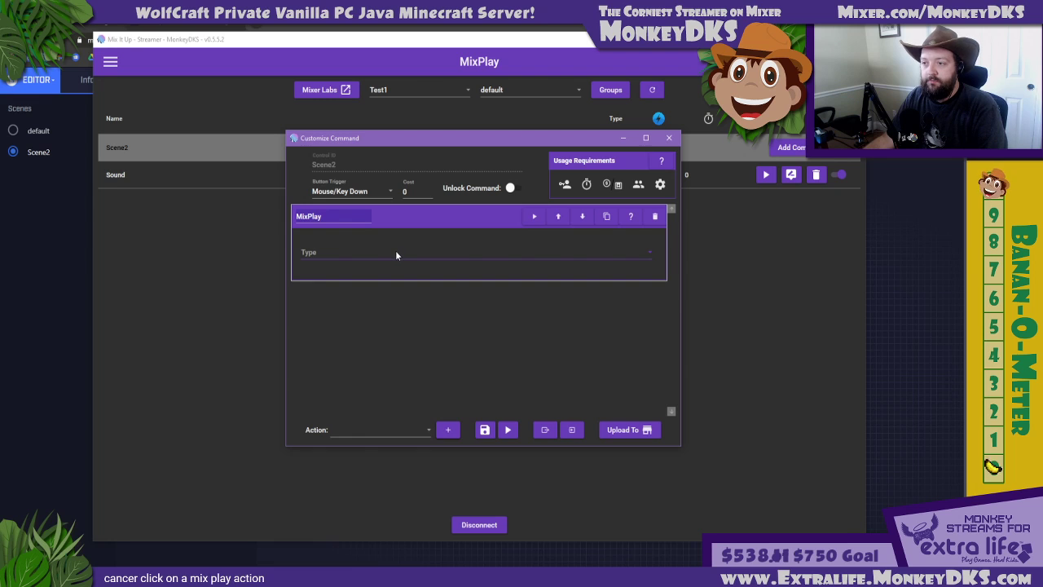
# Enlarge the command window and set the MixPlay action's type to Move User to Scene
pyautogui.click(395, 250)
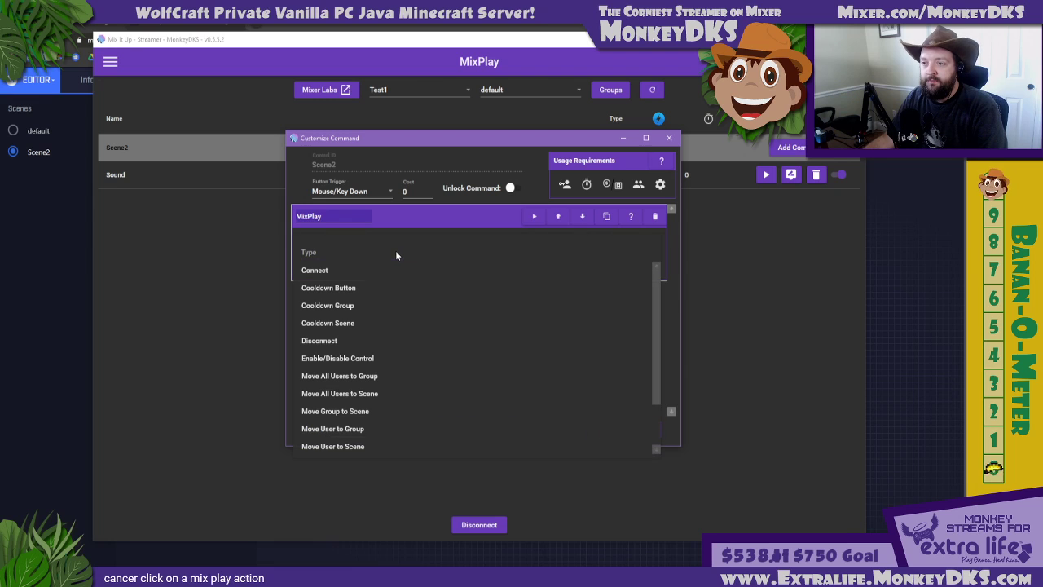
pyautogui.click(508, 135)
pyautogui.click(395, 137)
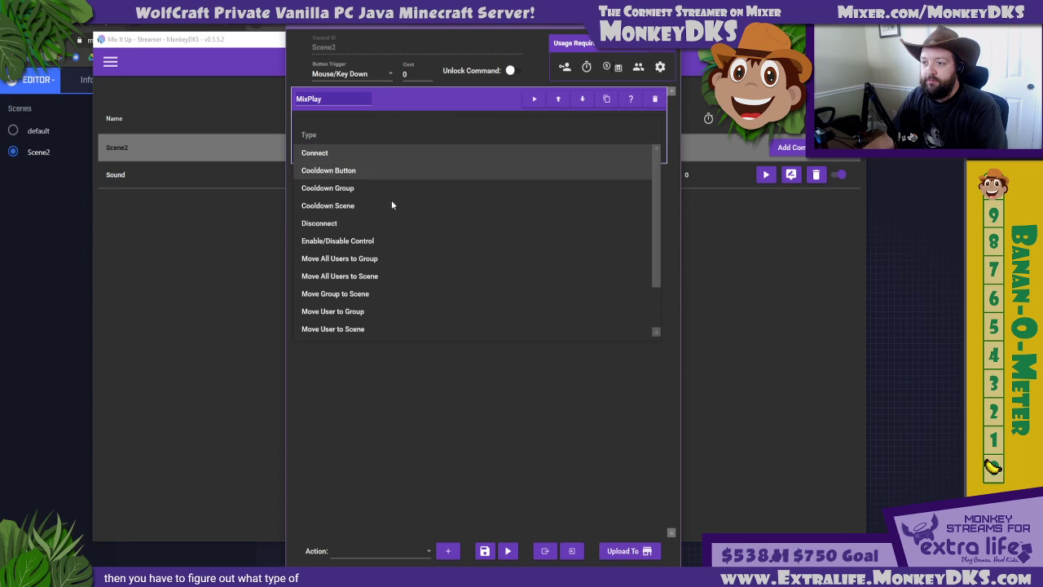
pyautogui.scroll(-1, 353, 323)
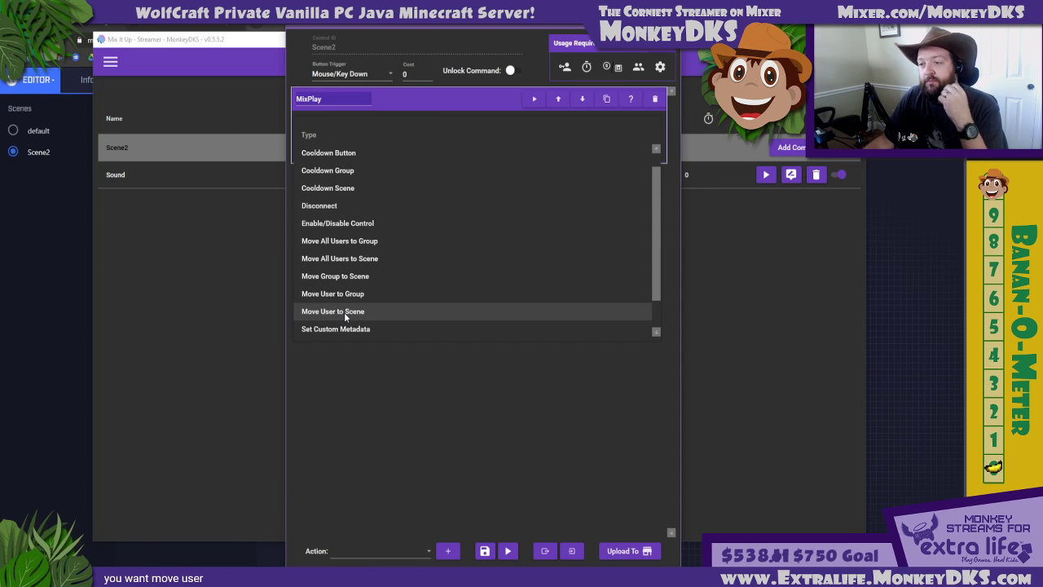
pyautogui.scroll(1, 355, 155)
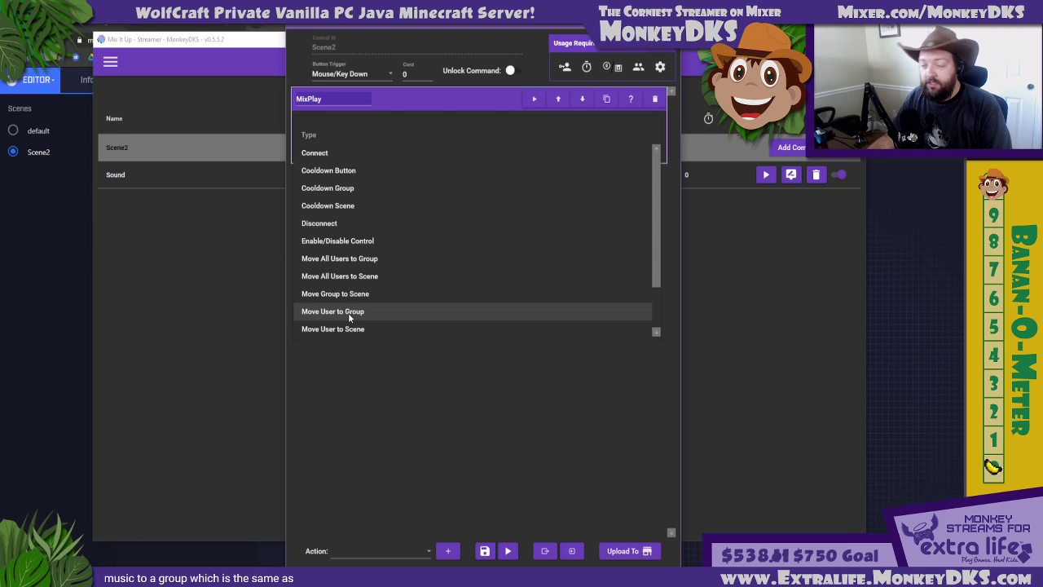
pyautogui.scroll(-1, 374, 328)
pyautogui.scroll(-2, 374, 327)
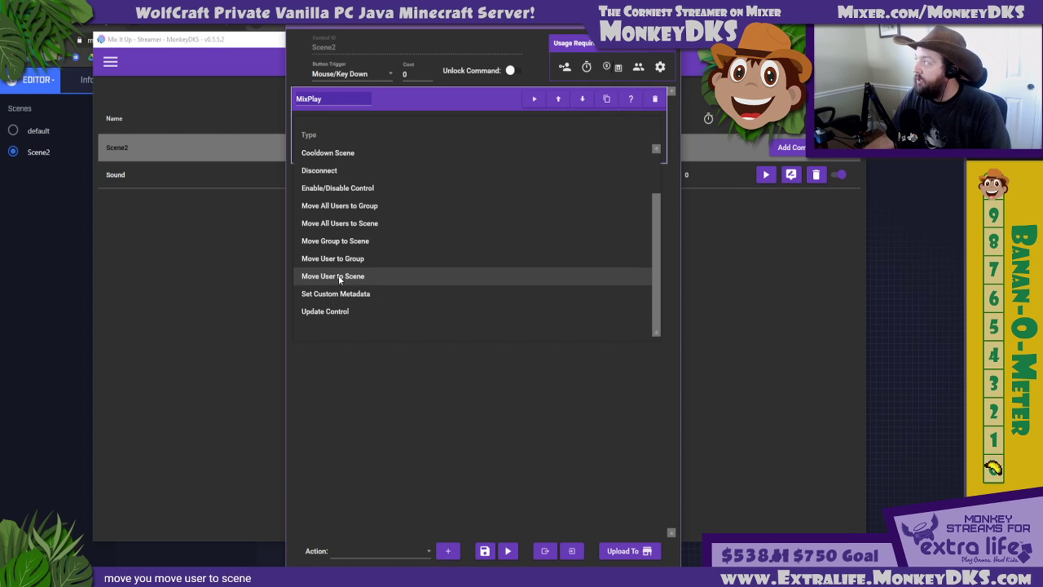
pyautogui.click(339, 277)
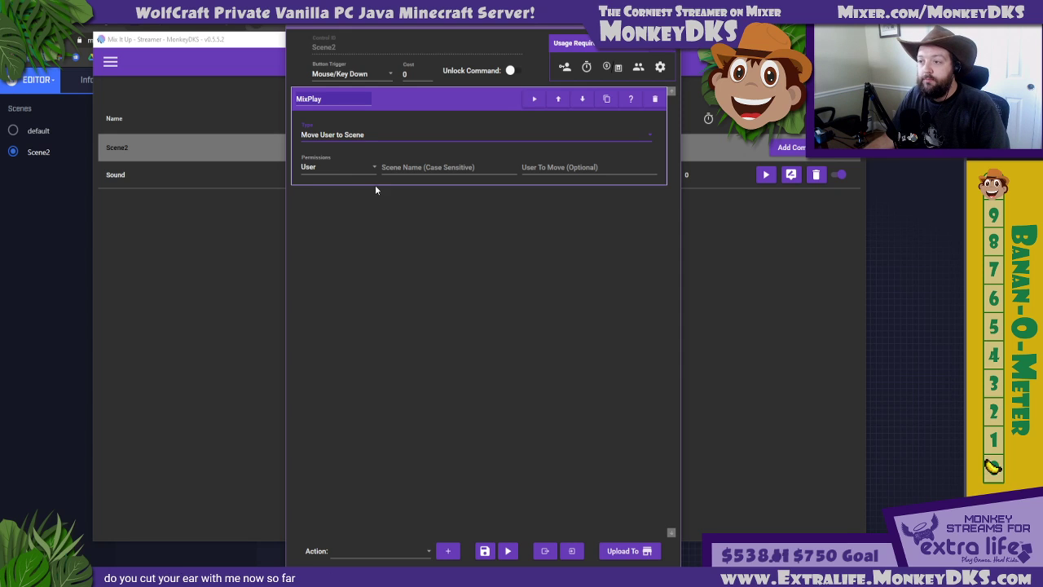
# Try the Mod permission on the Move User to Scene action and set it back to User
pyautogui.click(414, 166)
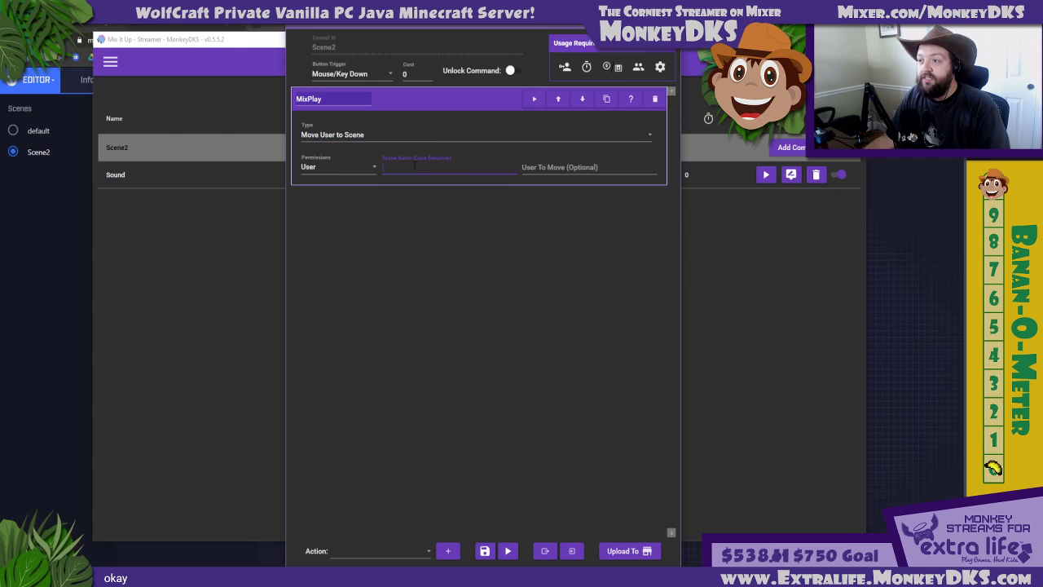
pyautogui.click(376, 166)
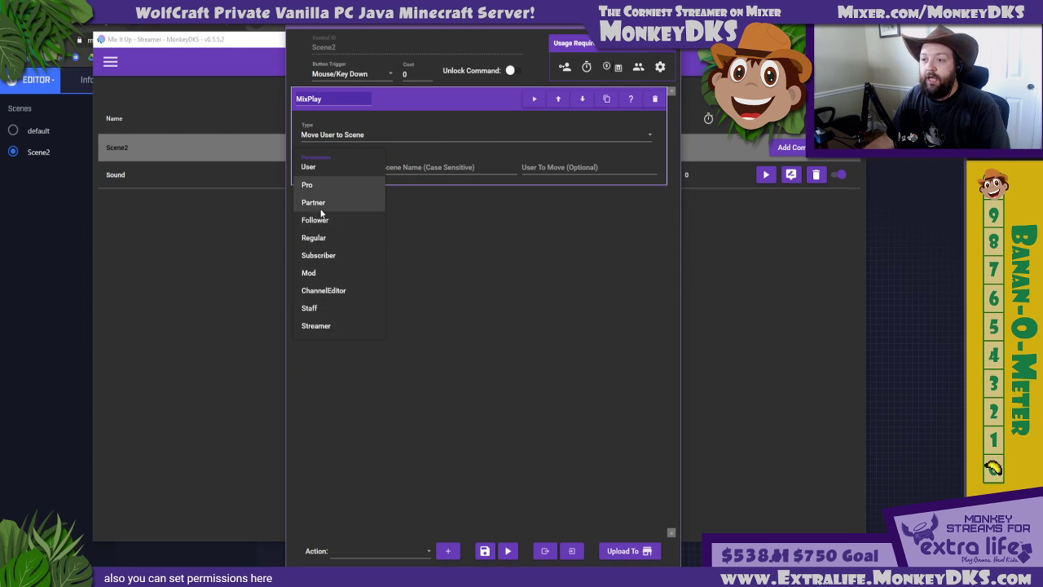
pyautogui.click(315, 272)
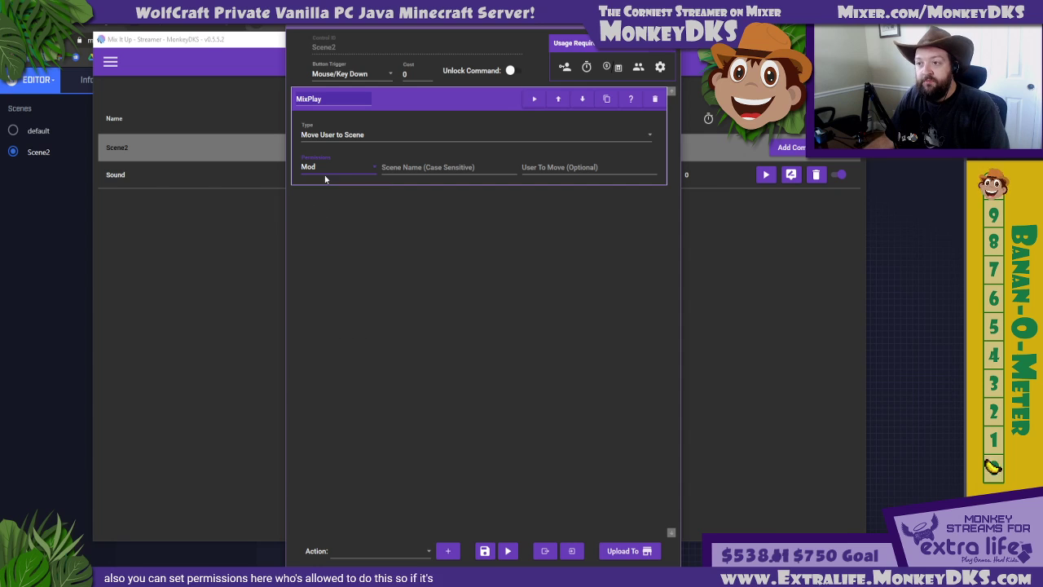
pyautogui.click(319, 168)
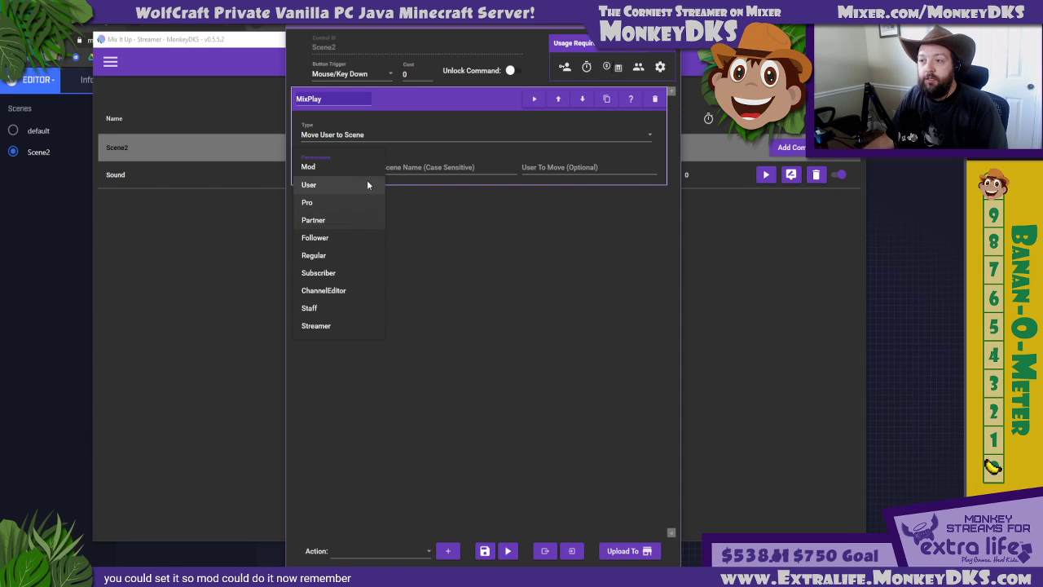
pyautogui.click(327, 186)
pyautogui.click(330, 166)
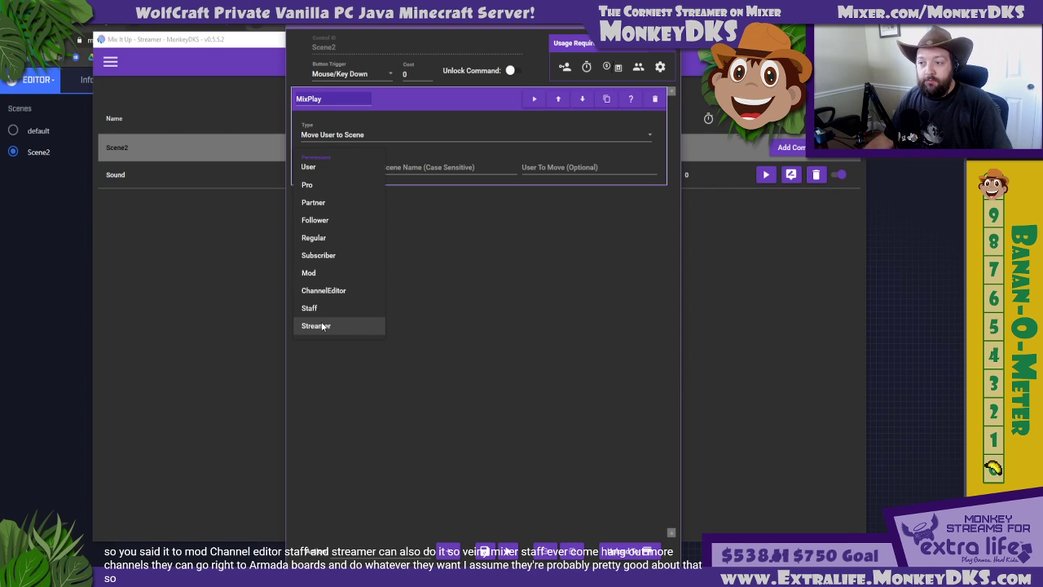
pyautogui.click(317, 168)
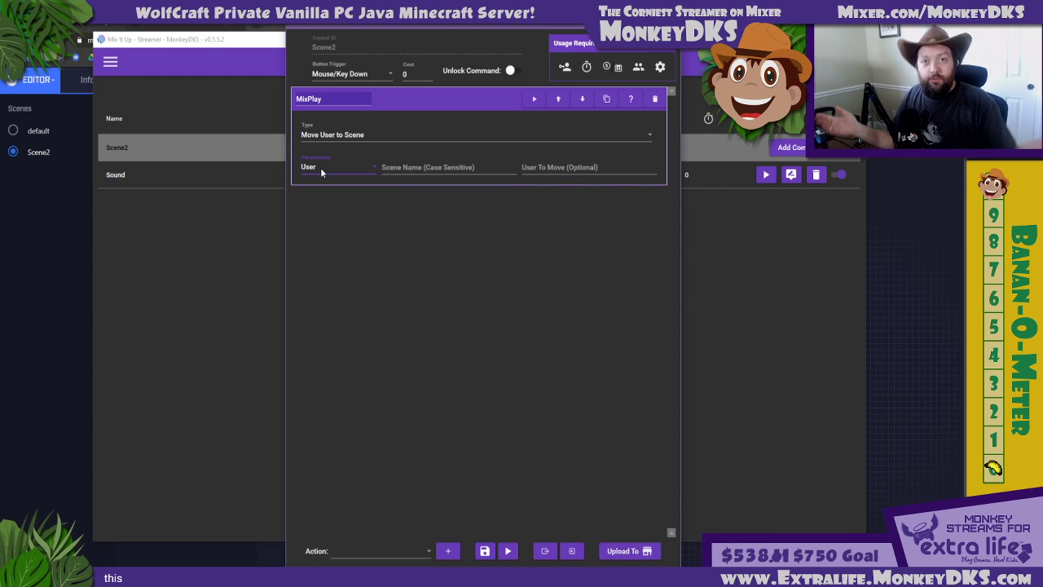
# Set the action's scene name to Scene2, copying the exact name from the scene list in the Mixer editor
pyautogui.click(389, 166)
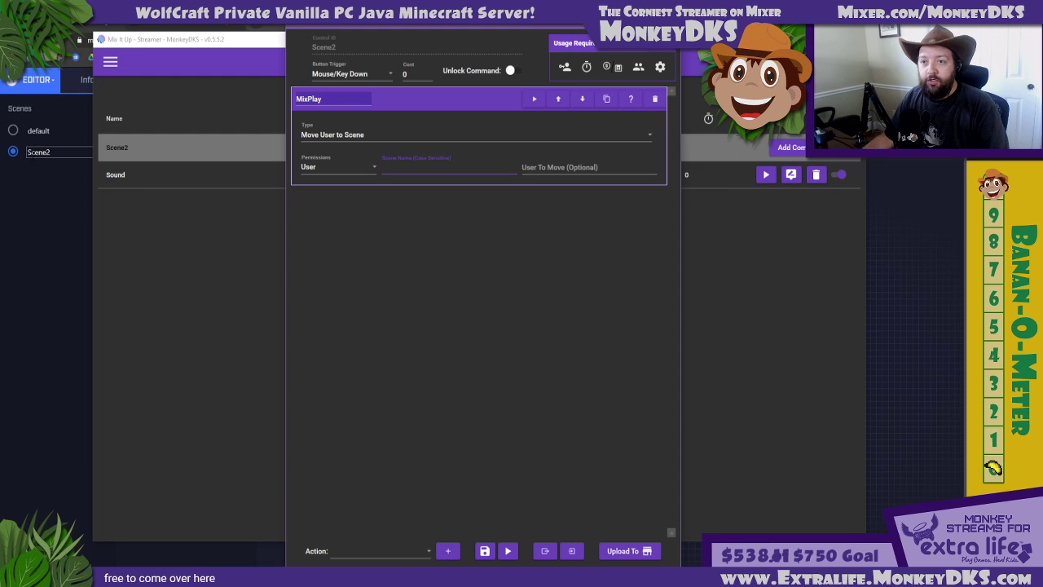
pyautogui.doubleClick(37, 153)
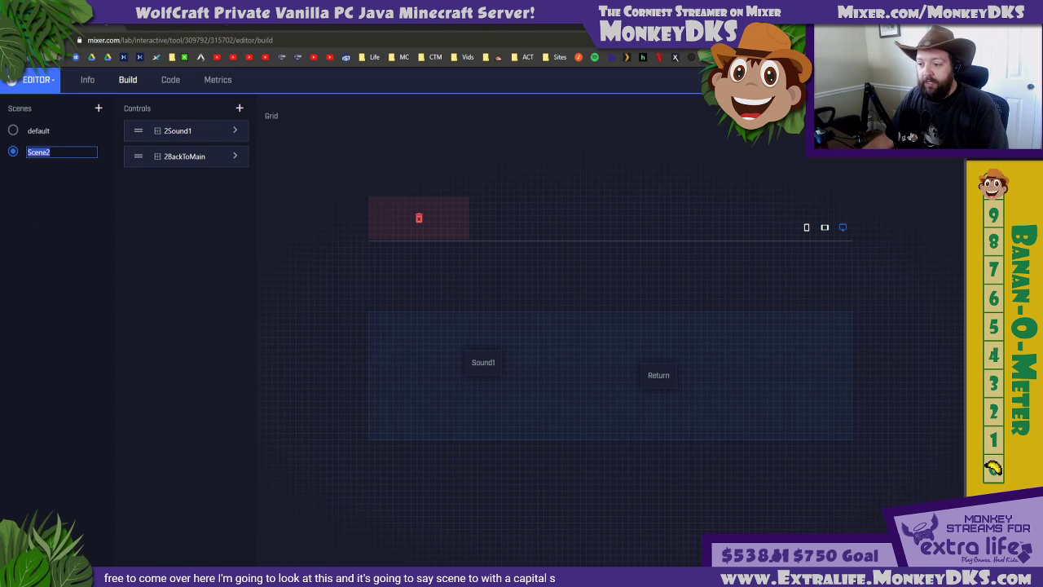
pyautogui.hotkey('alt', 'Tab')
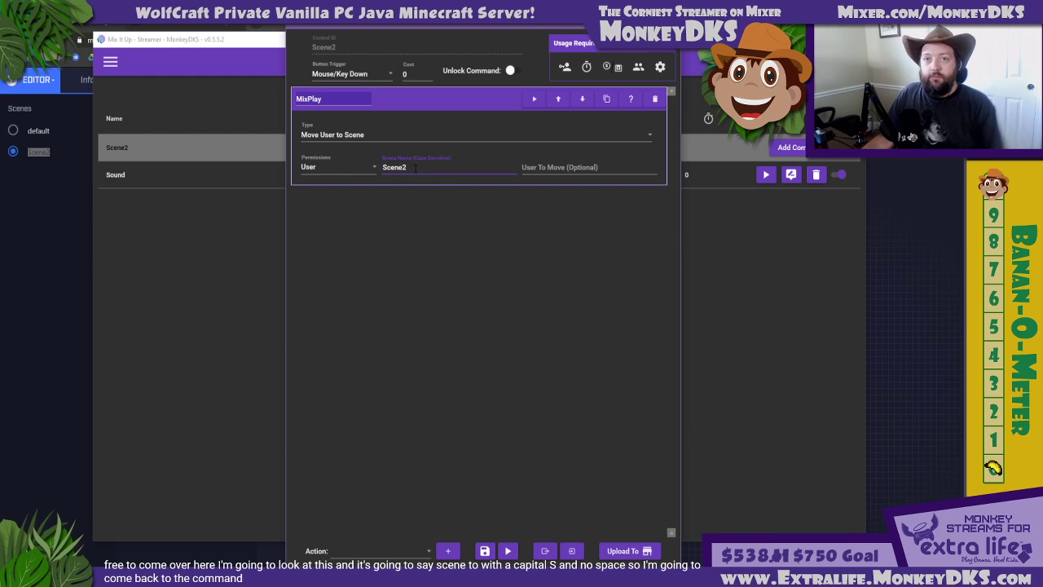
pyautogui.click(549, 168)
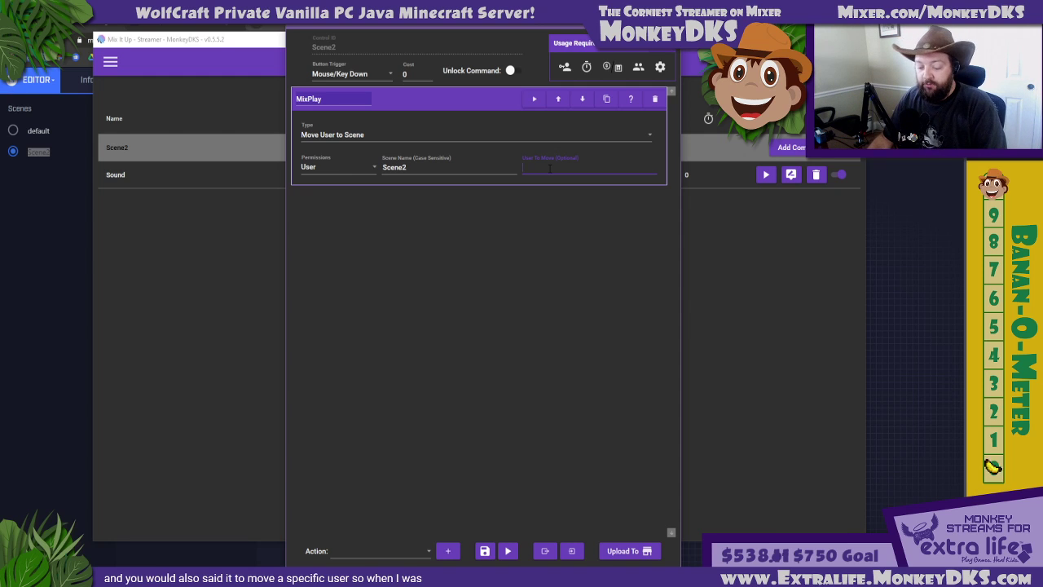
# Try two different usernames as the action's optional user to move, and clear the entry
pyautogui.write('DJJun')
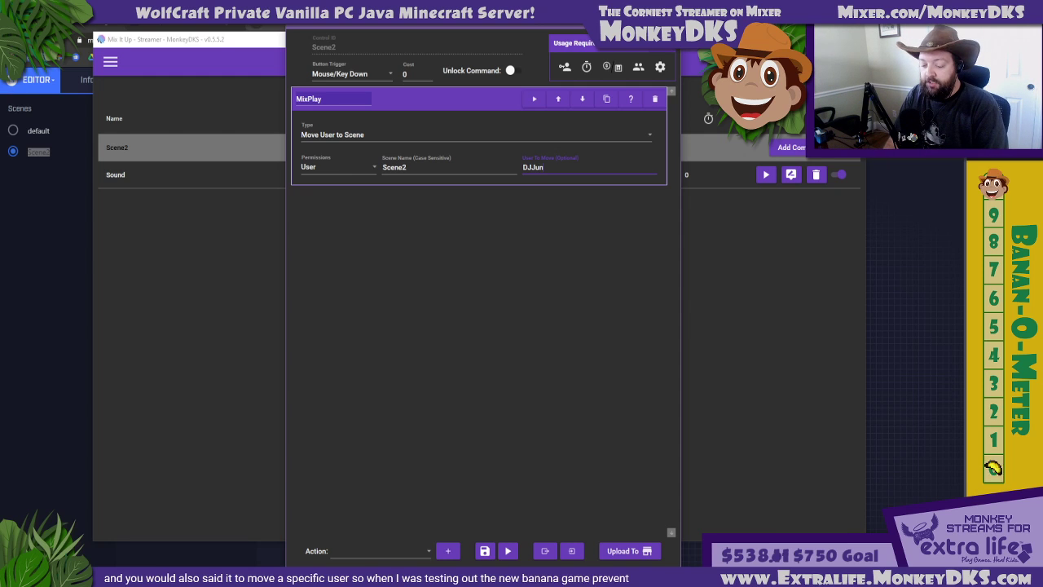
pyautogui.write('gleMonkey')
pyautogui.hotkey('ctrl', 'a')
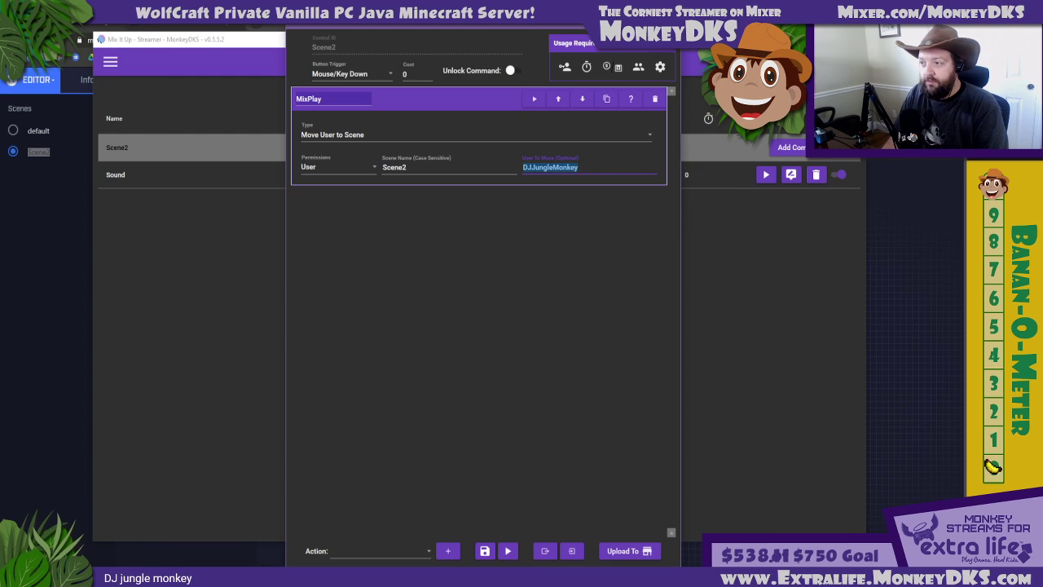
pyautogui.write('BananOBot')
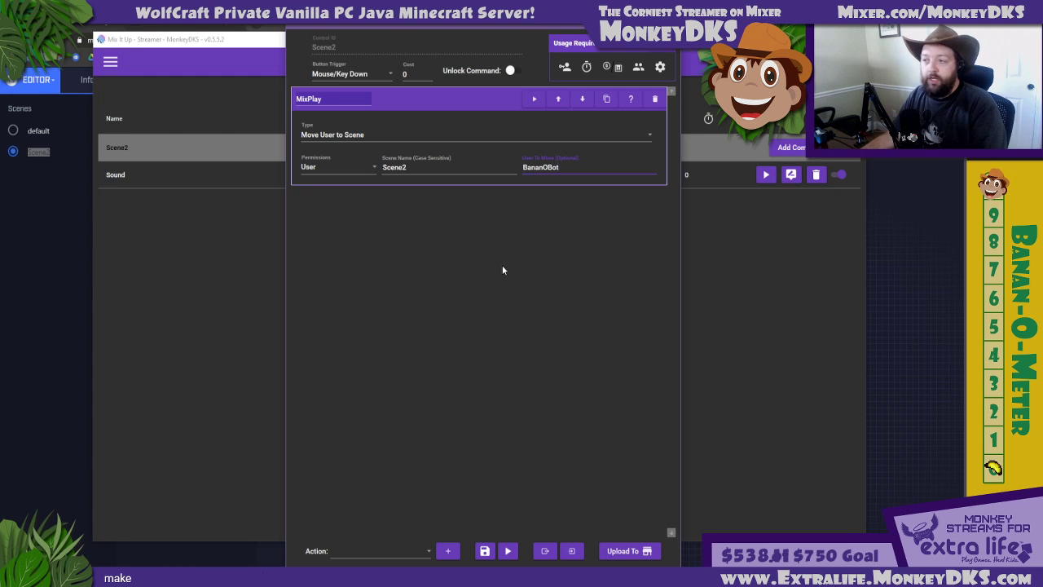
pyautogui.moveTo(627, 166); pyautogui.dragTo(500, 166)
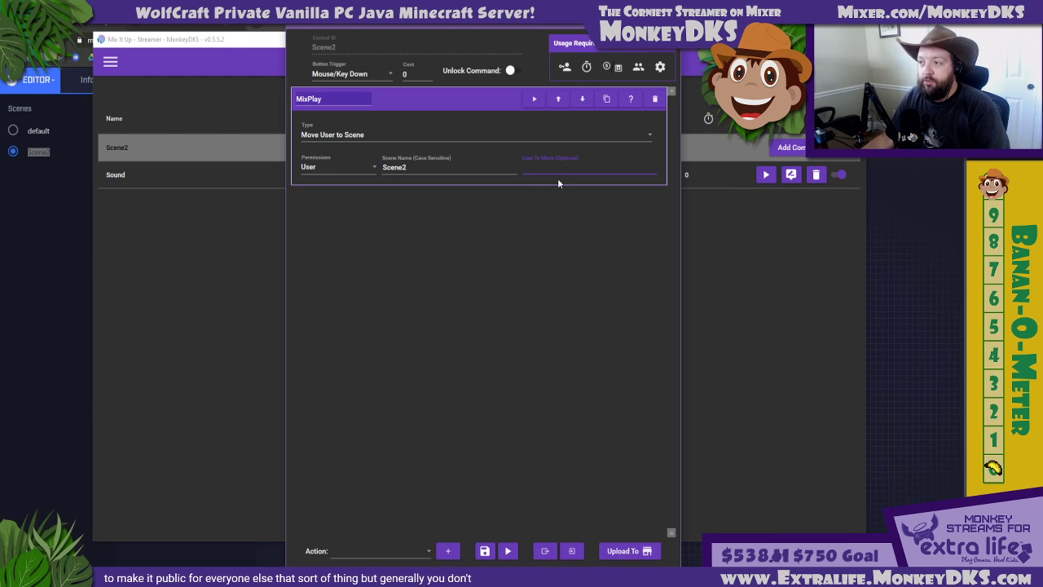
# Save the Scene2 button's command and switch the Test1 button list to the Scene2 scene
pyautogui.click(484, 552)
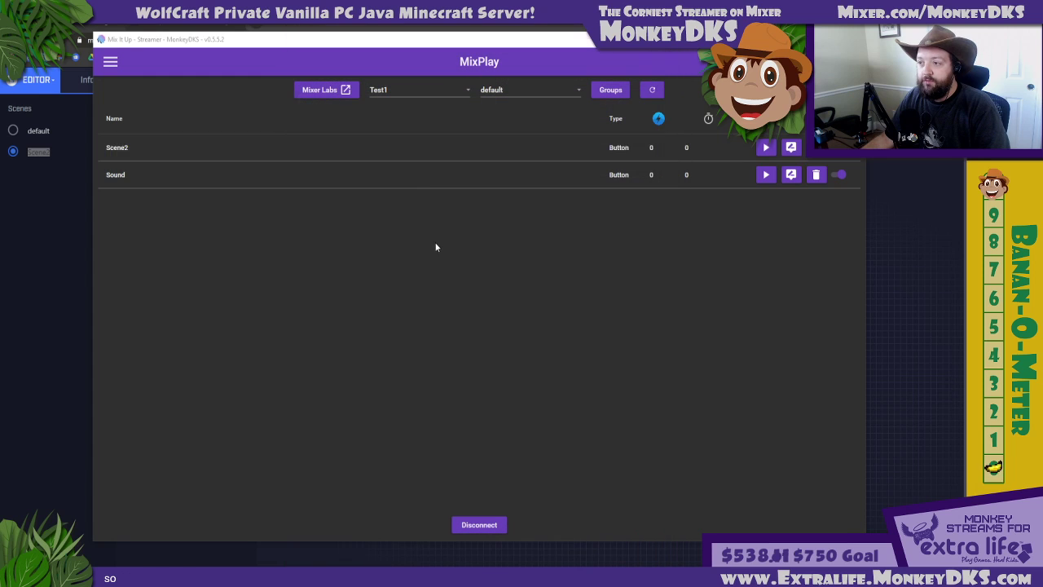
pyautogui.click(550, 93)
pyautogui.click(496, 107)
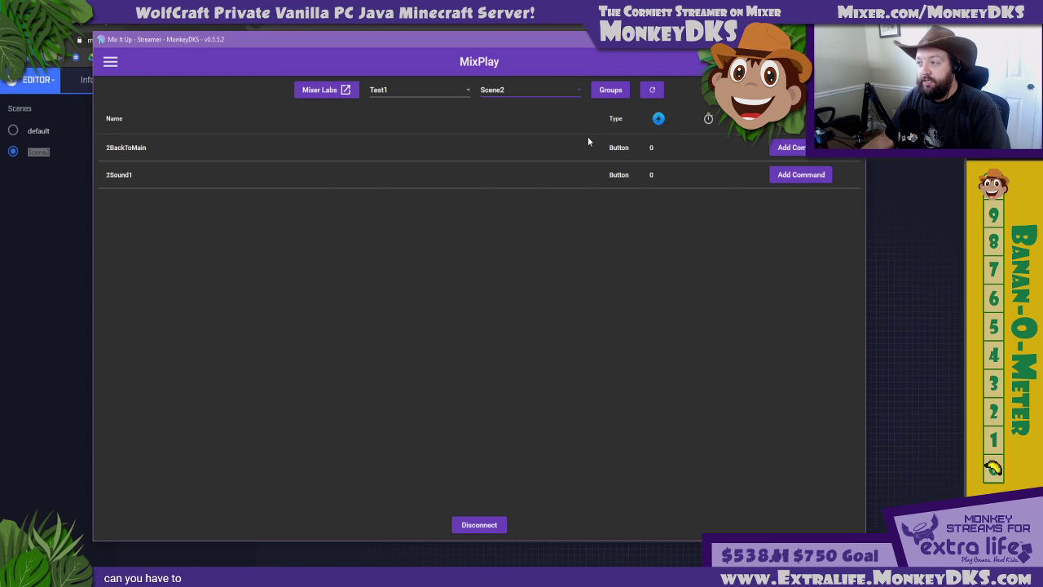
# Create an advanced command for the 2BackToMain button and add a MixPlay action to it
pyautogui.click(786, 147)
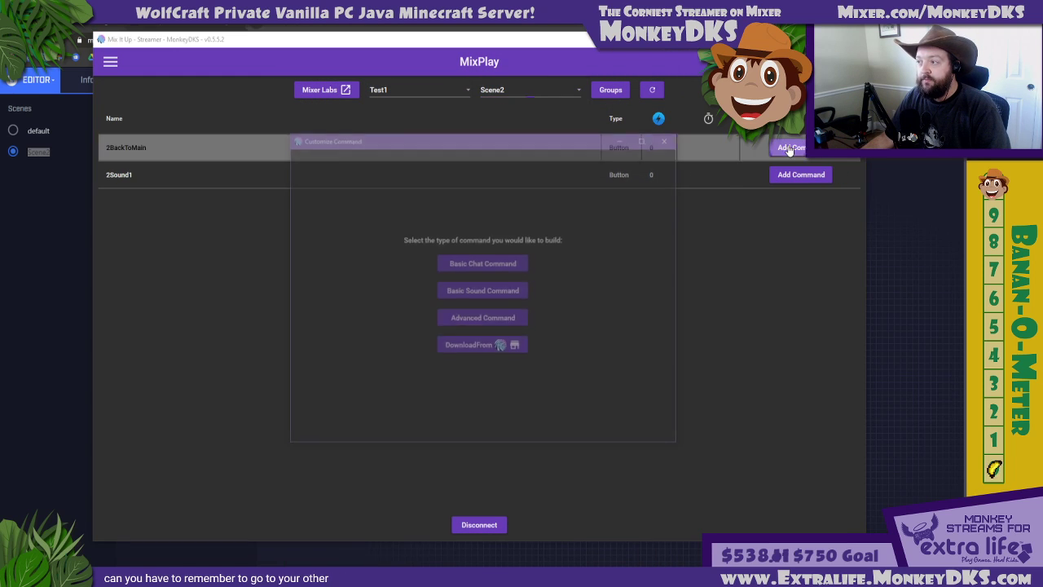
pyautogui.click(478, 319)
pyautogui.click(358, 429)
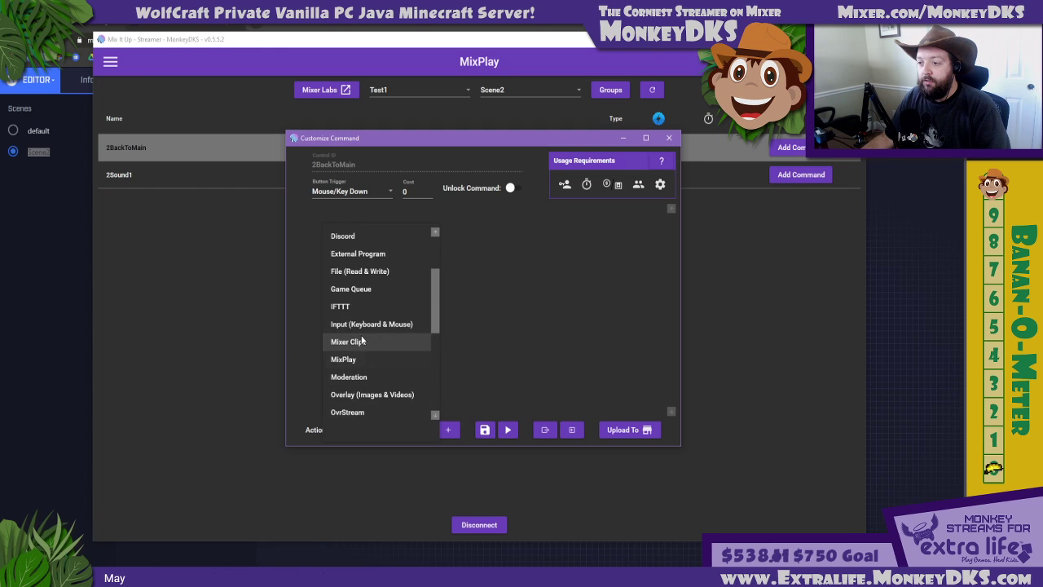
pyautogui.click(360, 359)
pyautogui.click(447, 429)
# Set the MixPlay action to Move User to Scene with the scene name default, and save the 2BackToMain command
pyautogui.click(357, 252)
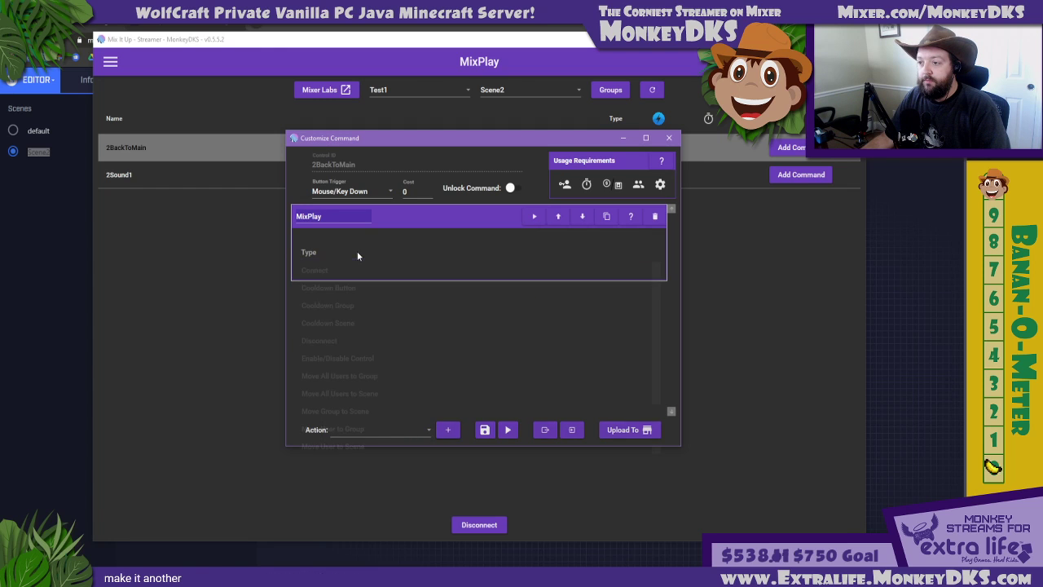
pyautogui.scroll(-1, 352, 393)
pyautogui.click(350, 429)
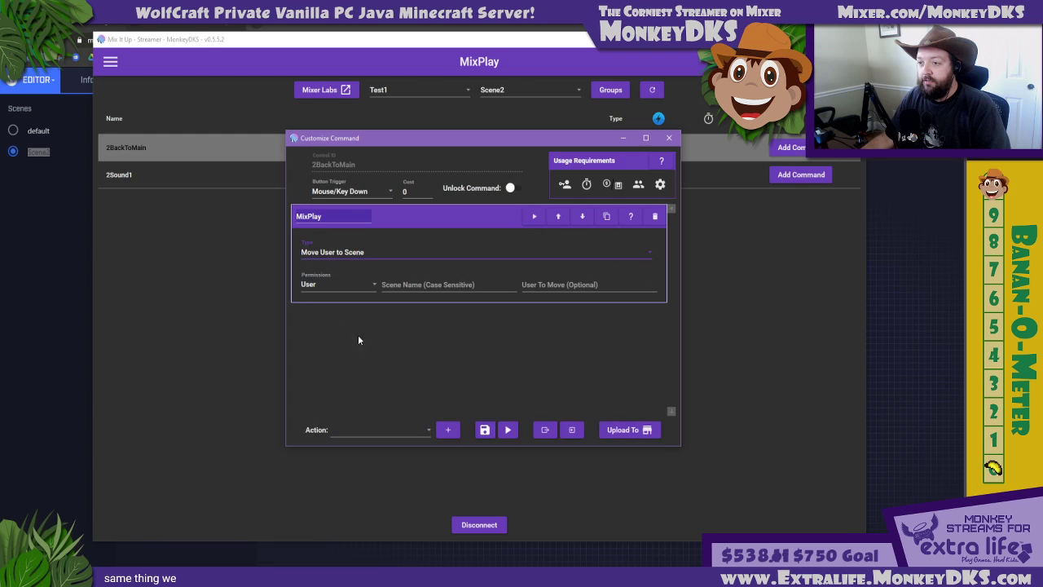
pyautogui.click(383, 285)
pyautogui.write('d')
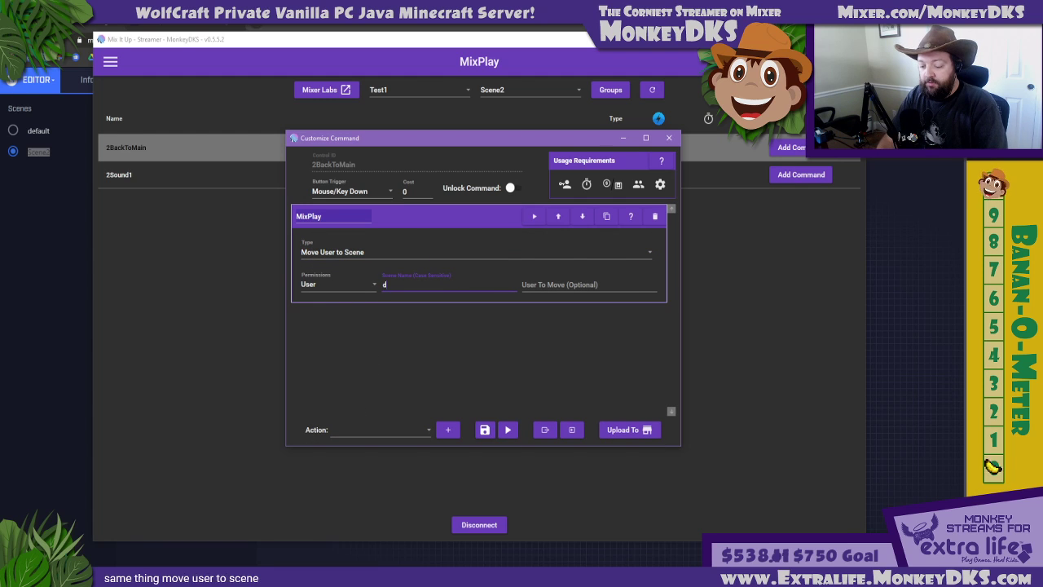
pyautogui.write('efault')
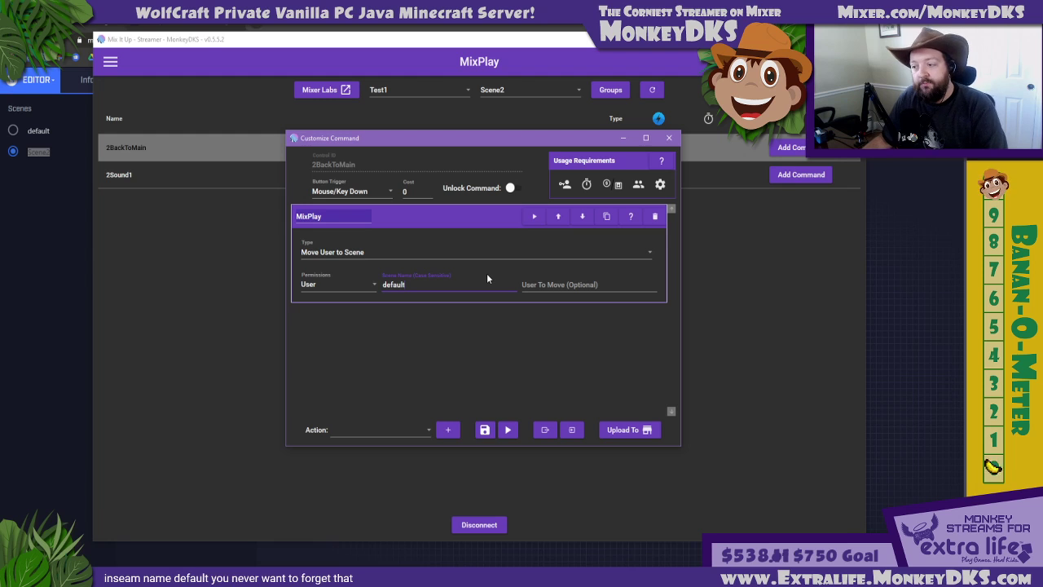
pyautogui.click(484, 430)
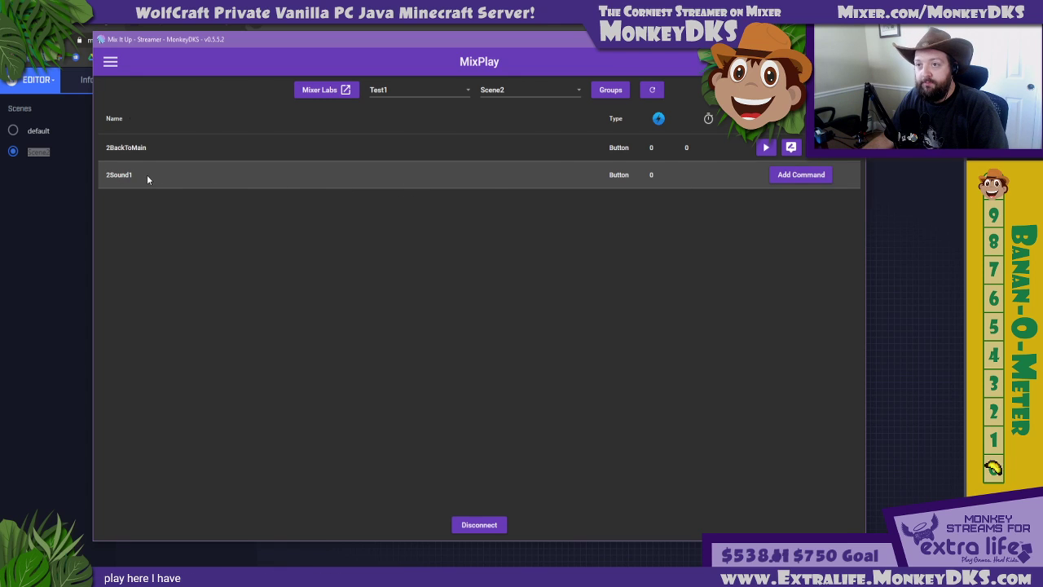
# Switch the button list to the default scene and examine the Sound button's command, closing it without changes
pyautogui.click(109, 63)
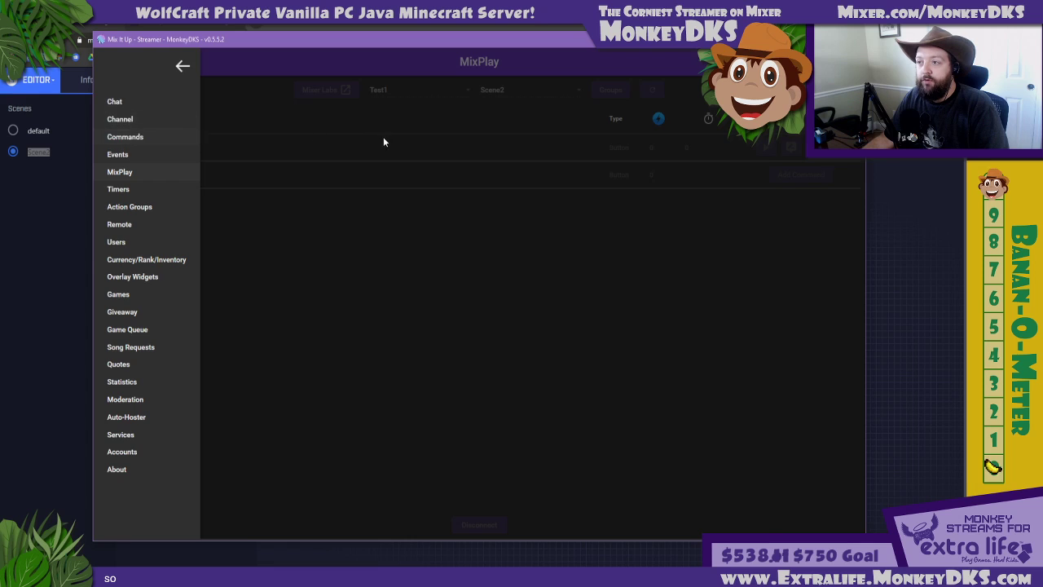
pyautogui.click(383, 136)
pyautogui.click(501, 89)
pyautogui.click(499, 108)
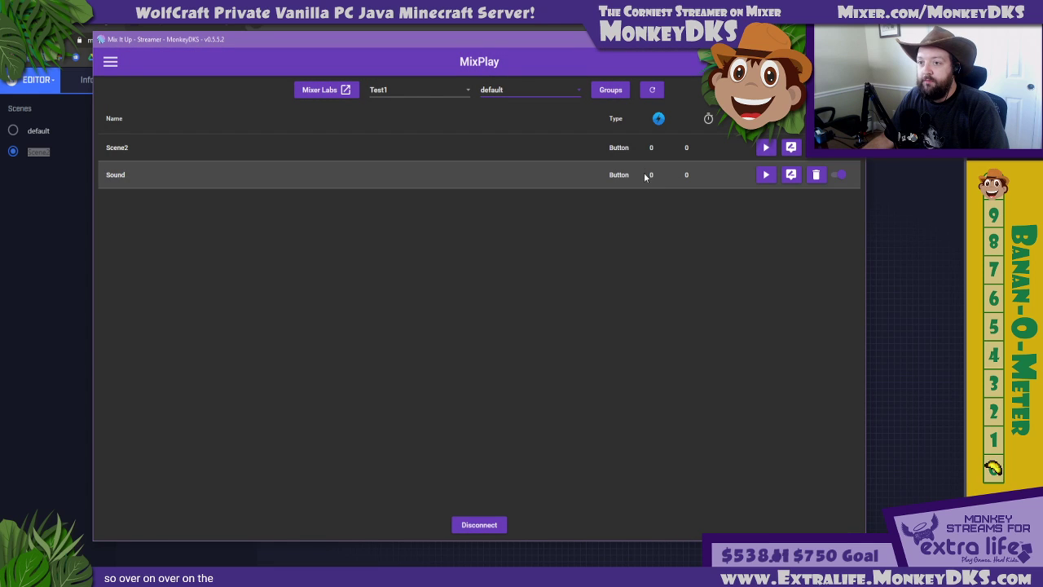
pyautogui.click(790, 174)
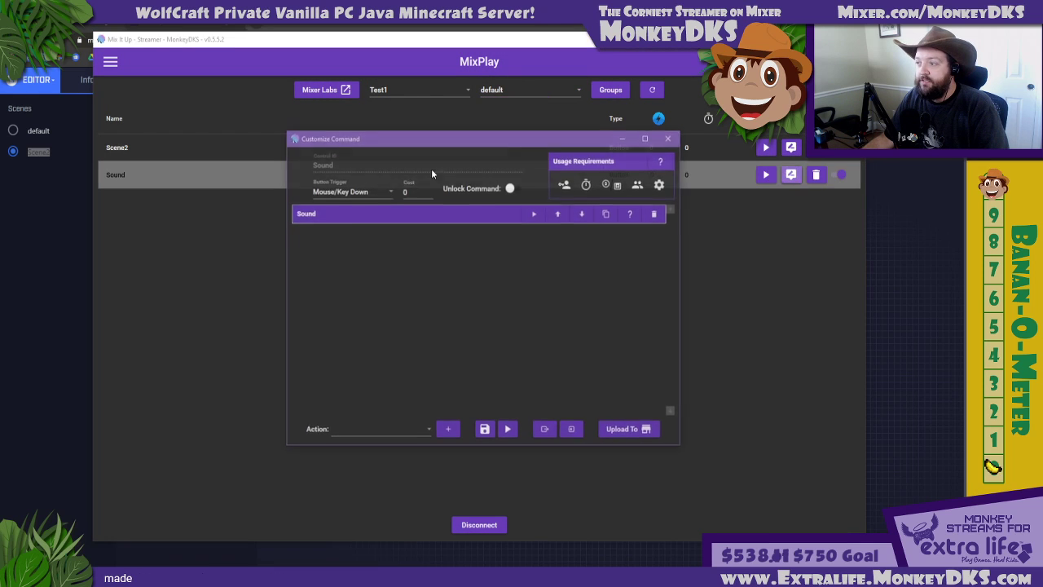
pyautogui.click(351, 212)
pyautogui.click(405, 216)
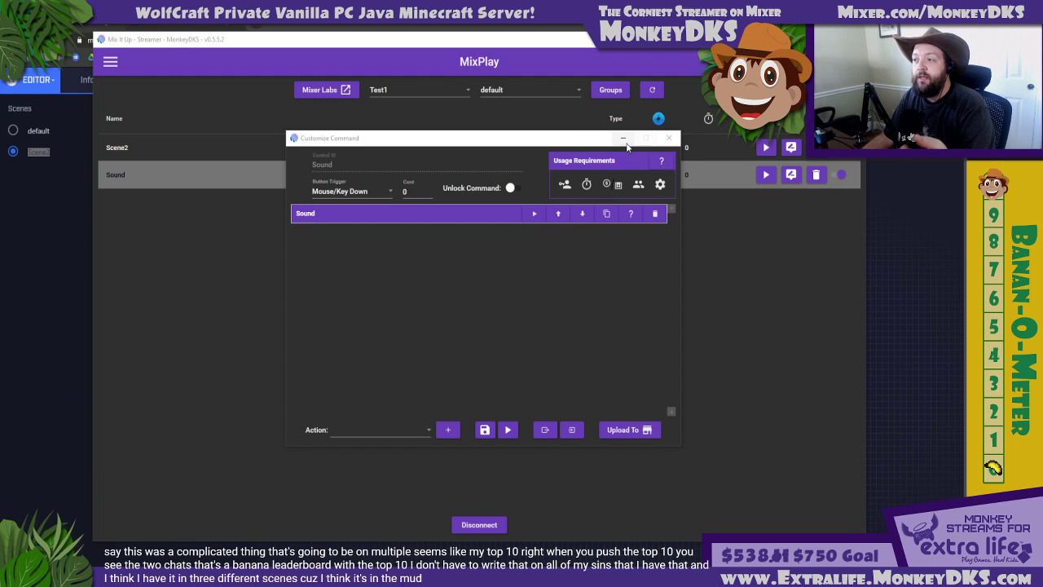
pyautogui.click(571, 143)
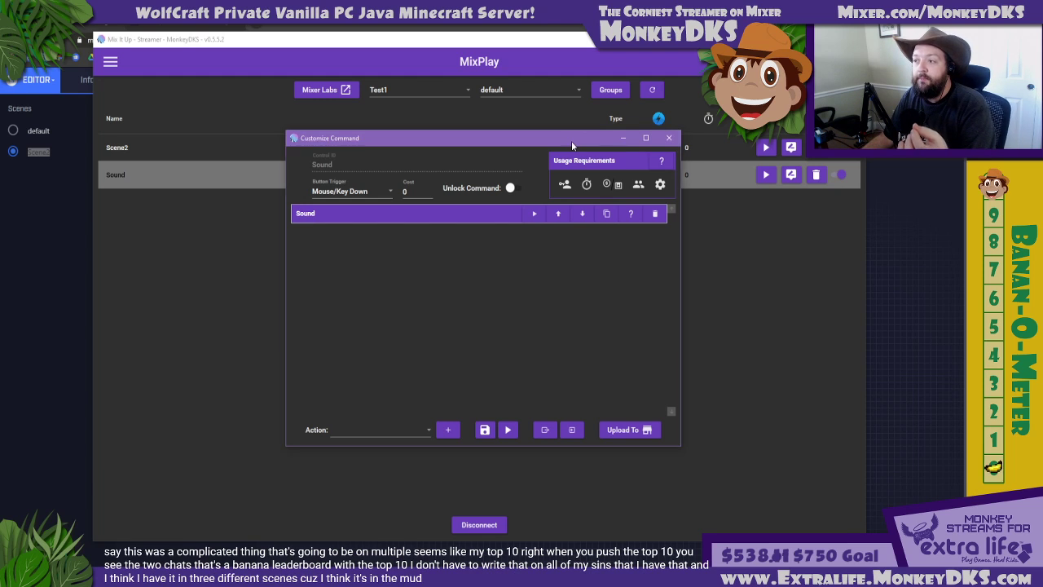
pyautogui.click(488, 216)
pyautogui.click(446, 219)
pyautogui.click(669, 138)
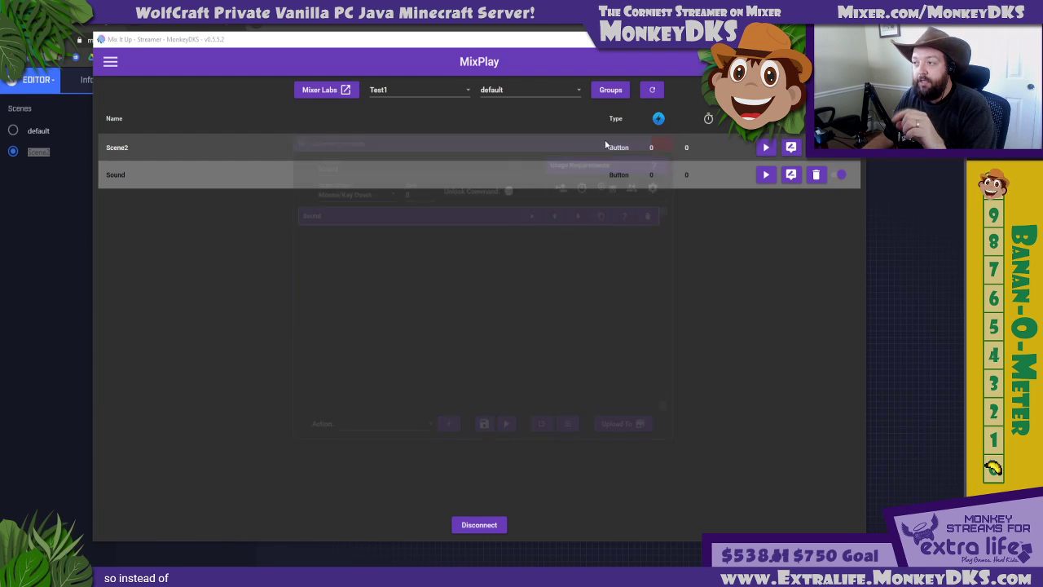
# Look through the pre-made and custom command lists on the Commands page, and return to the MixPlay page
pyautogui.click(110, 62)
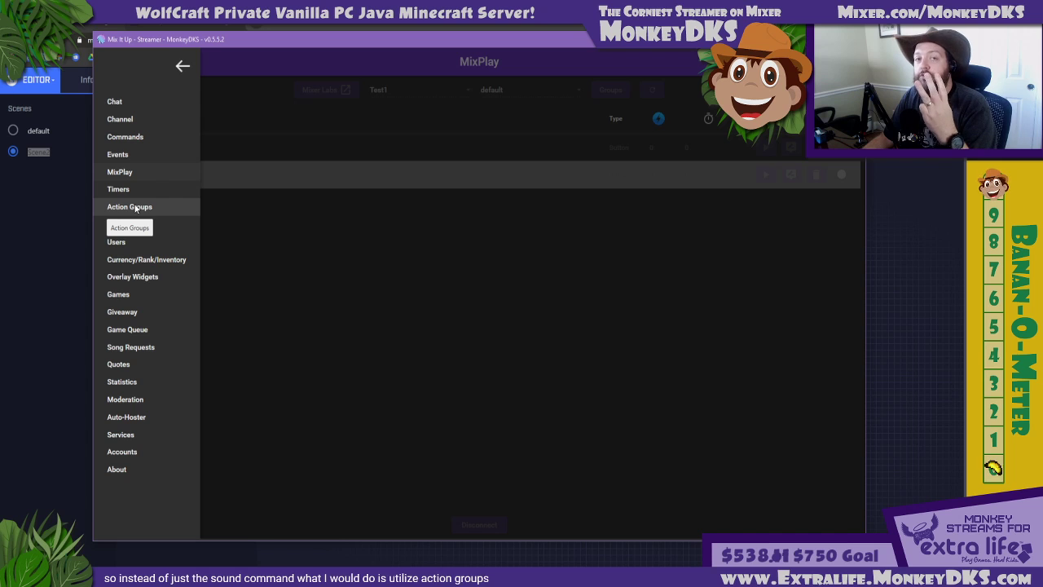
pyautogui.click(131, 137)
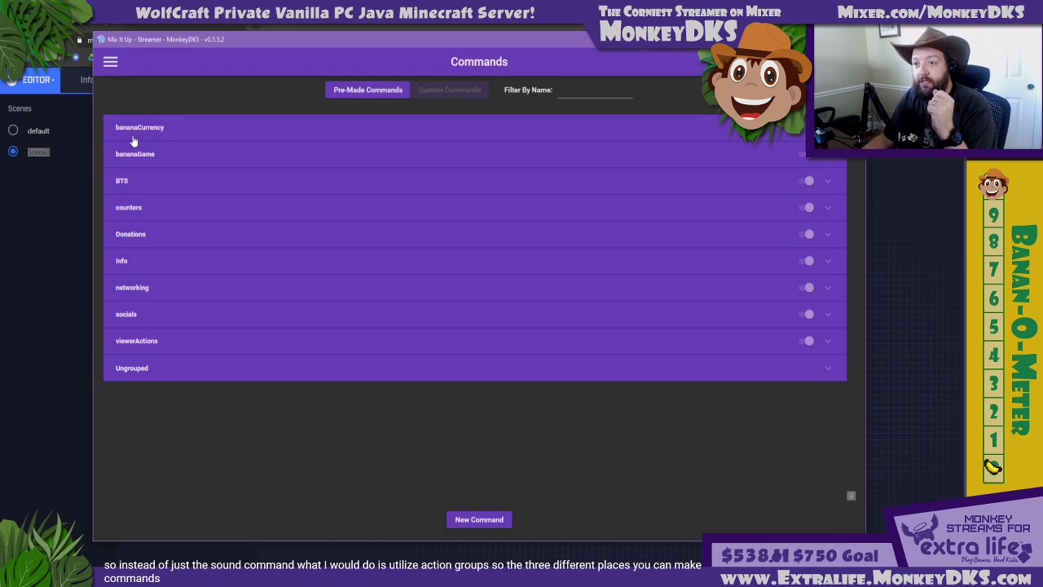
pyautogui.click(455, 91)
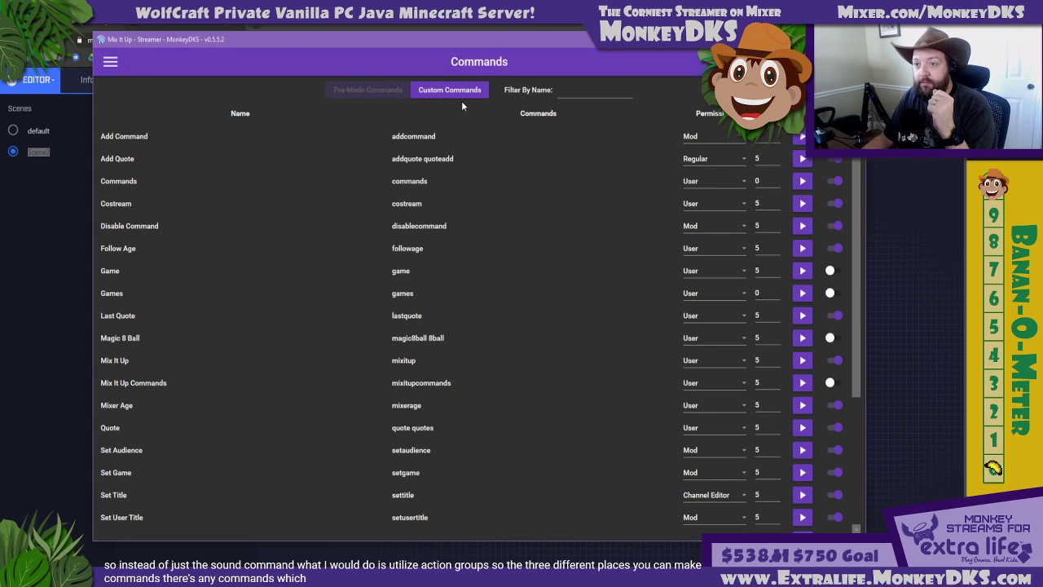
pyautogui.click(367, 90)
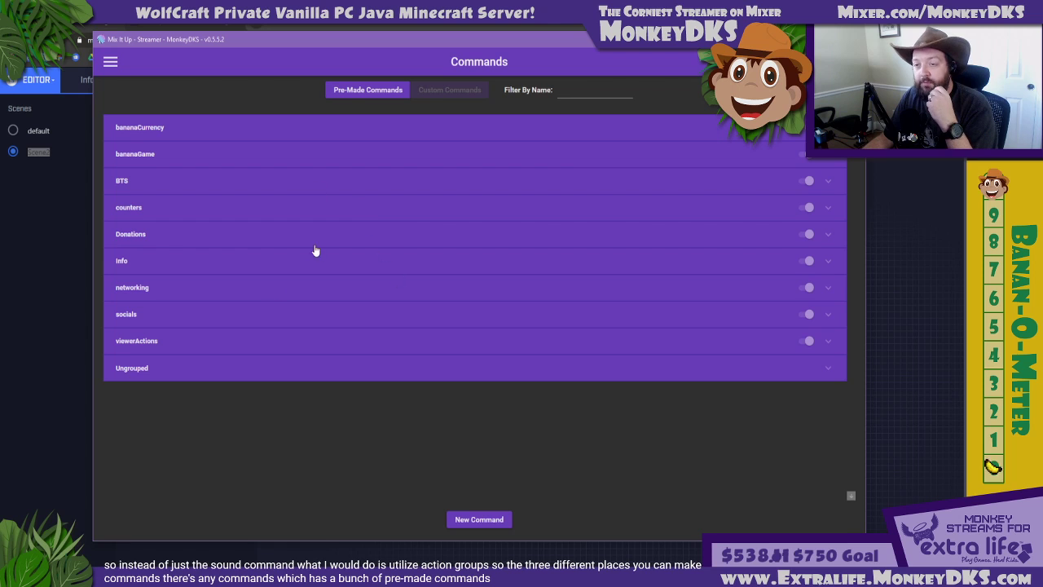
pyautogui.click(110, 62)
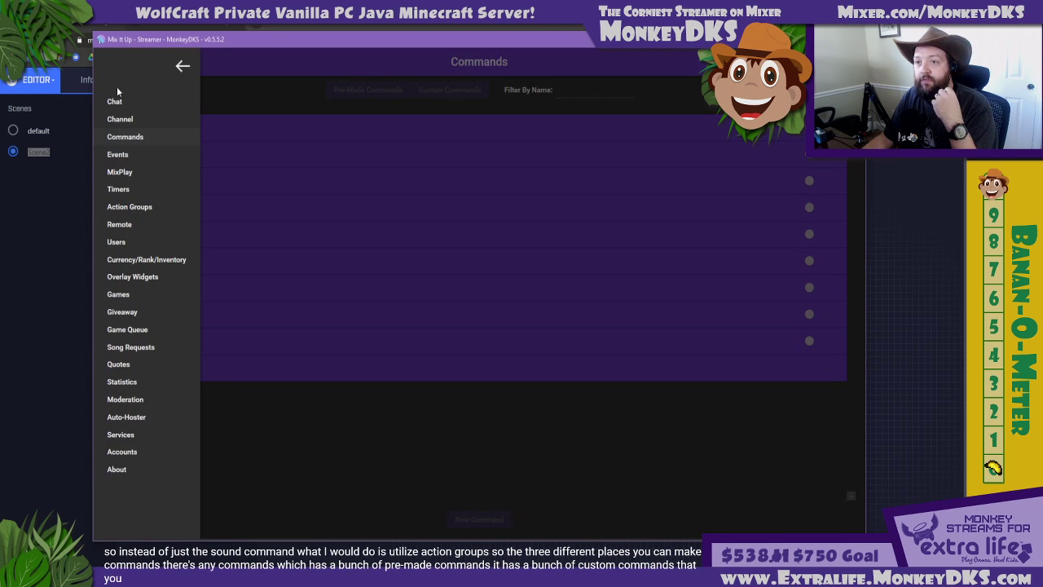
pyautogui.click(127, 172)
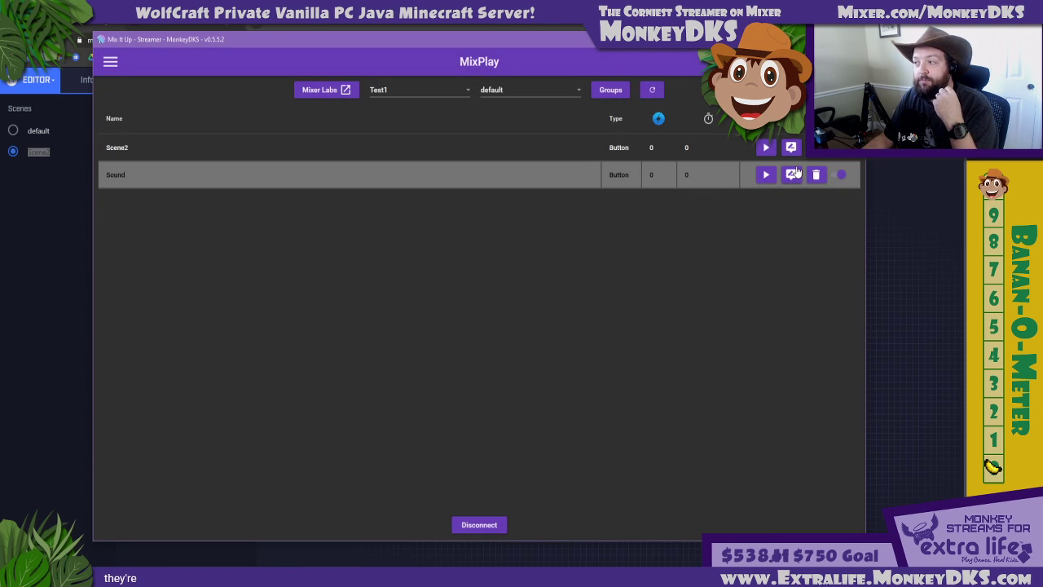
# Examine the action groups in b2Globals, b2MonkeyChallenge, b2Viewer2Viewer and bananaOverlay on the Action Groups page
pyautogui.click(112, 69)
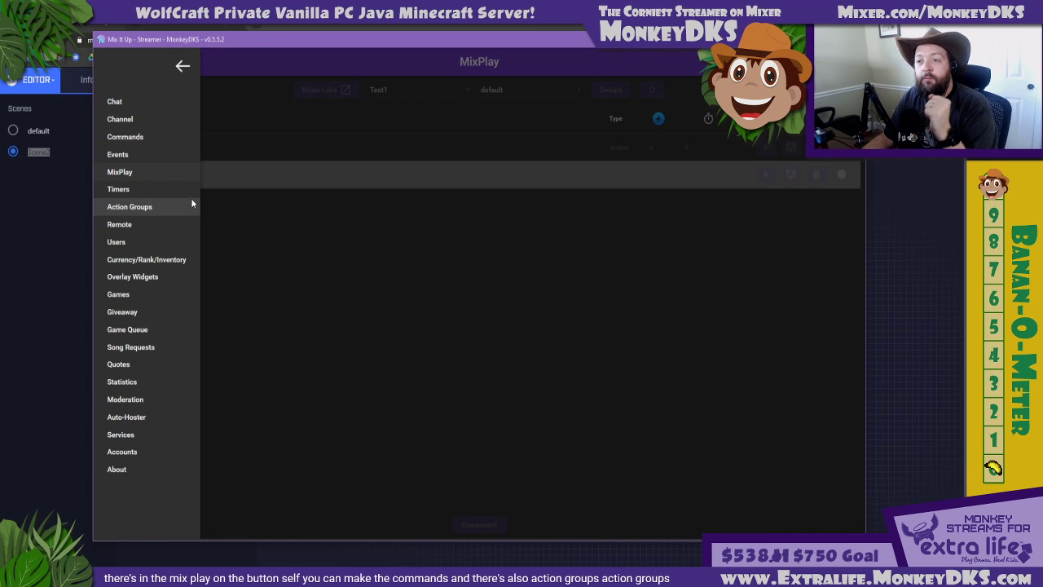
pyautogui.click(189, 207)
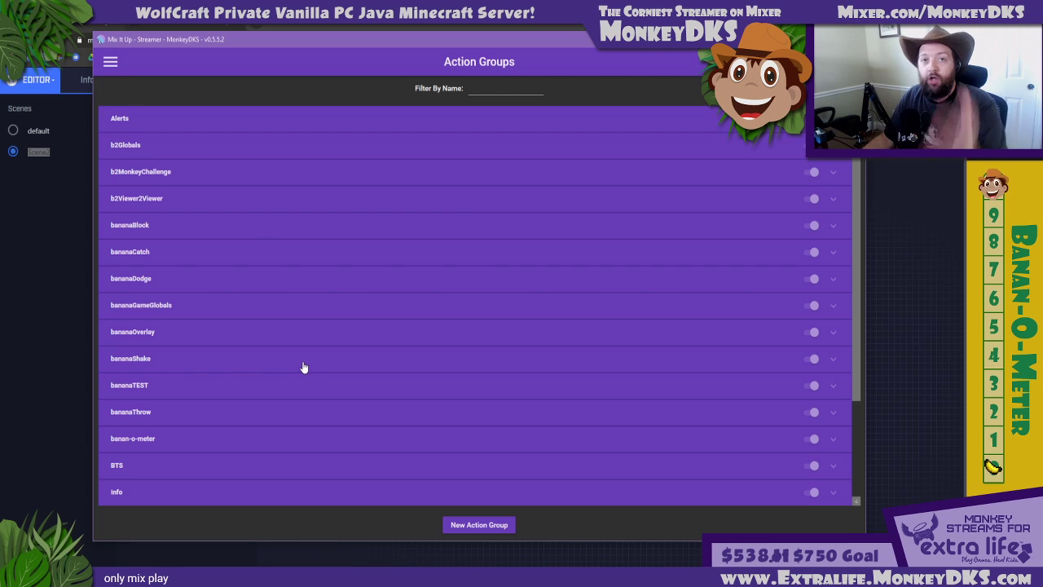
pyautogui.click(237, 148)
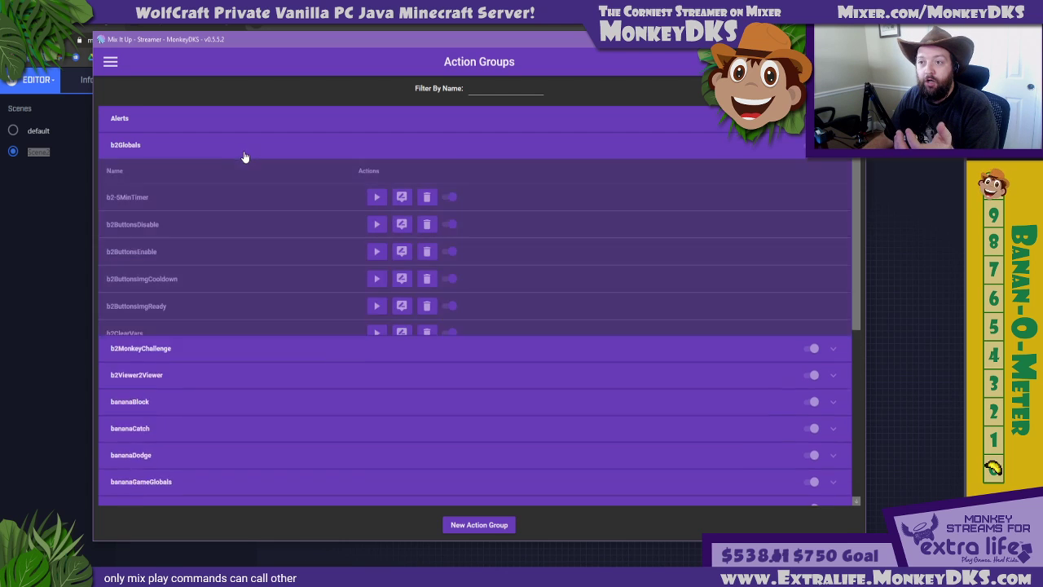
pyautogui.scroll(-1, 240, 213)
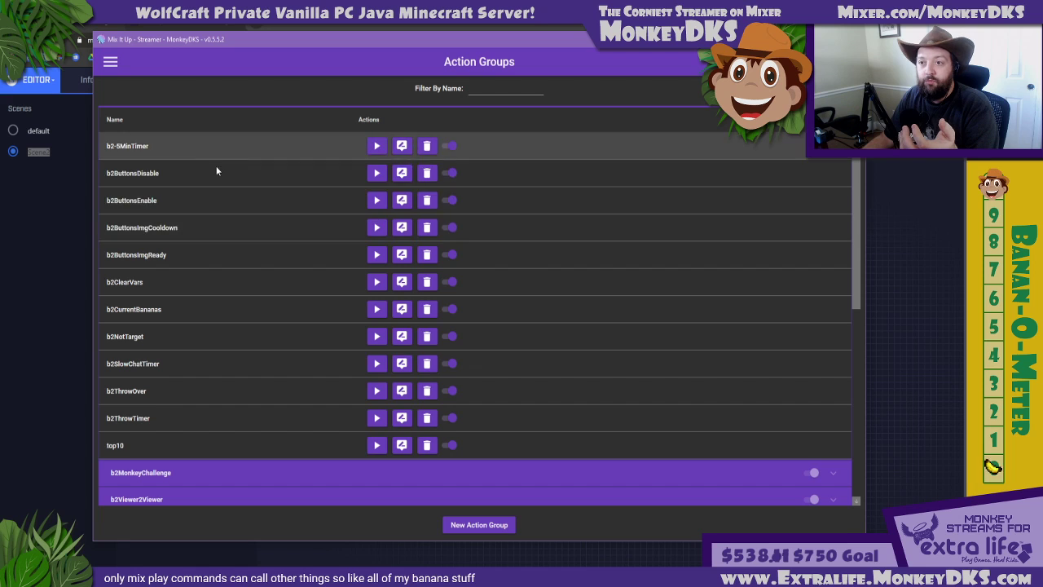
pyautogui.scroll(-1, 231, 391)
pyautogui.click(237, 411)
pyautogui.scroll(-4, 256, 304)
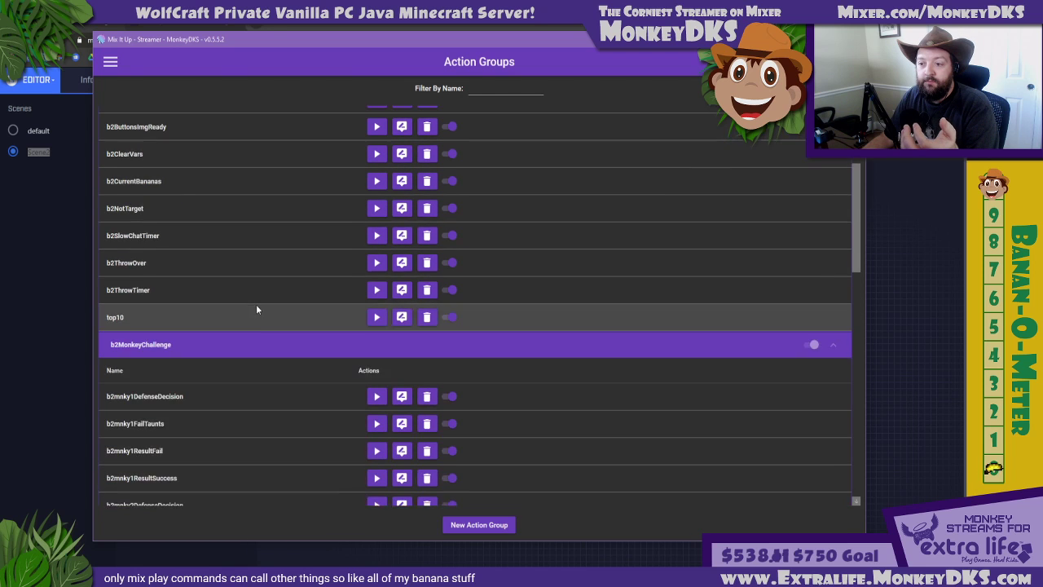
pyautogui.scroll(-10, 256, 308)
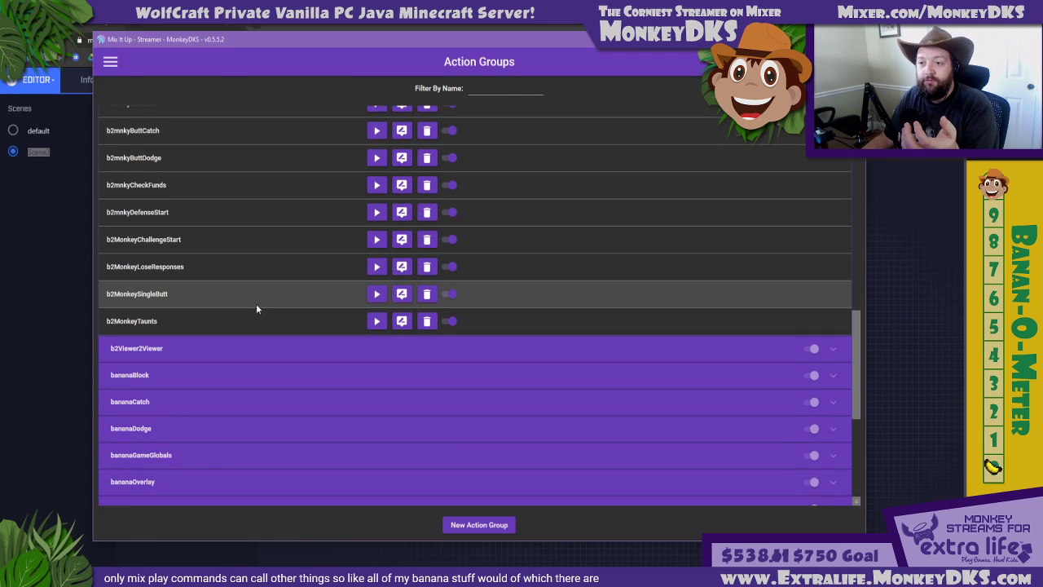
pyautogui.click(262, 345)
pyautogui.scroll(-8, 263, 286)
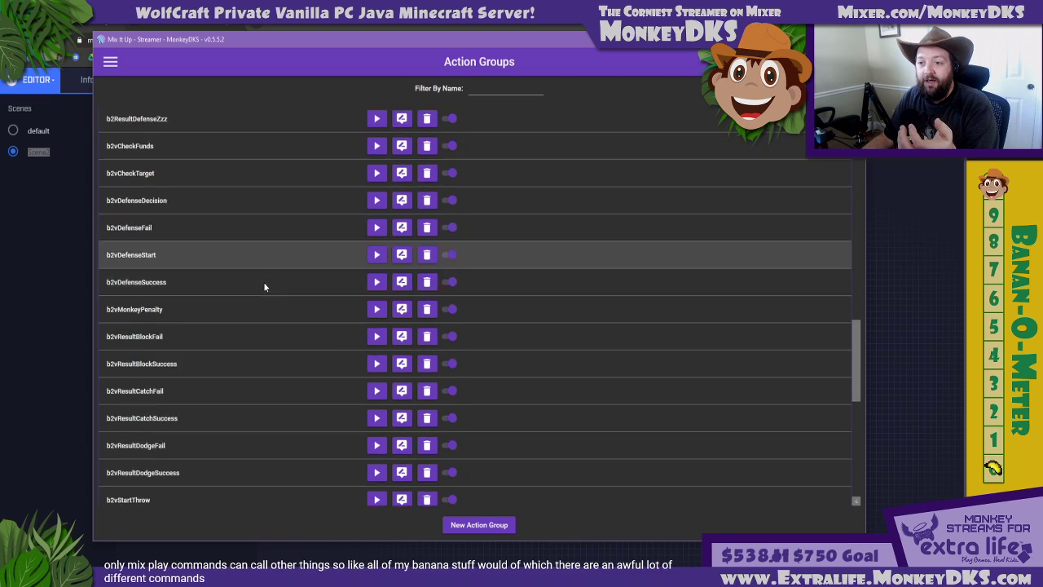
pyautogui.scroll(-3, 264, 287)
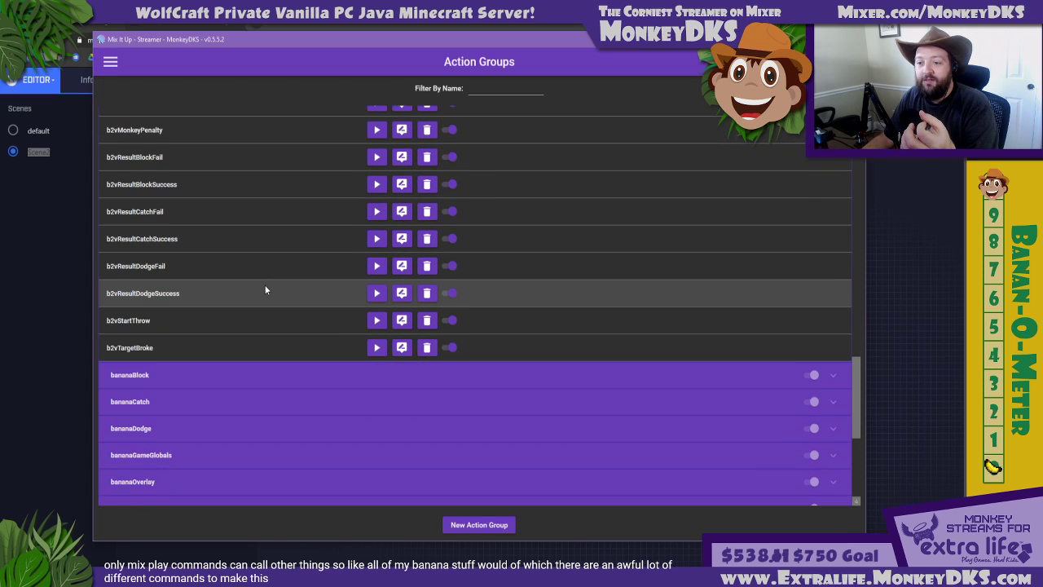
pyautogui.scroll(-1, 241, 323)
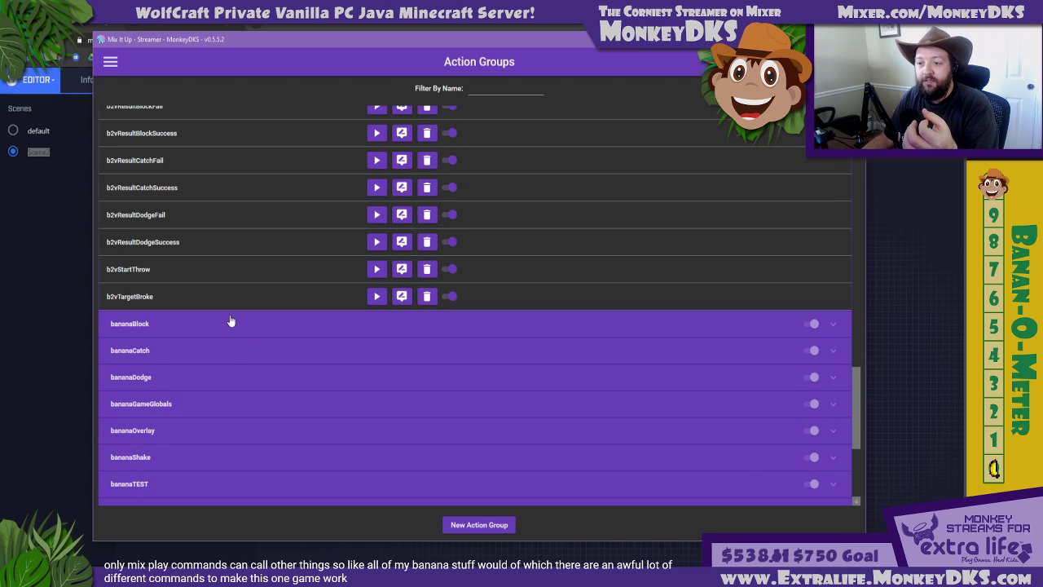
pyautogui.click(226, 431)
pyautogui.scroll(-4, 226, 379)
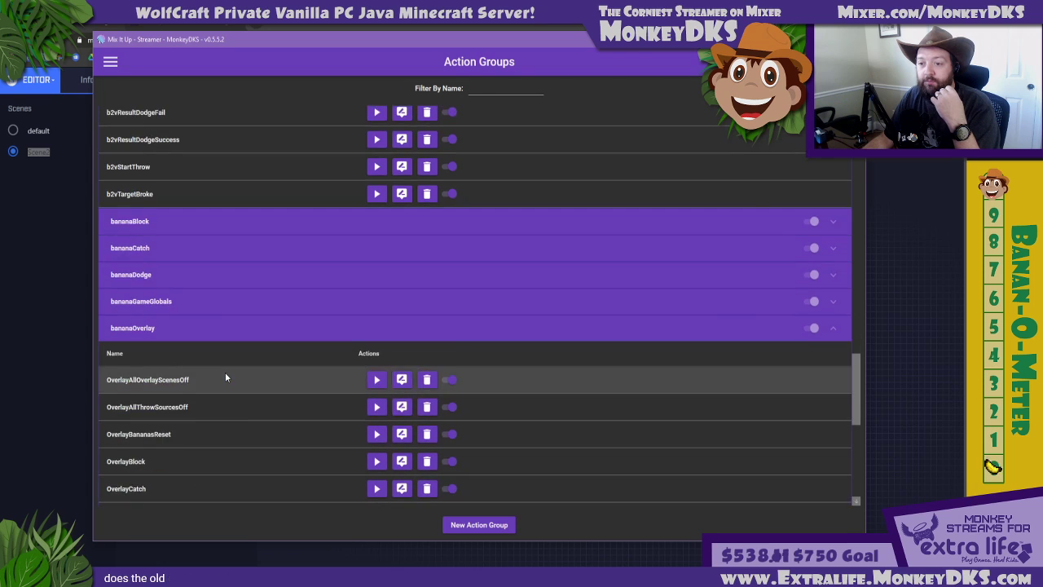
# Collapse the bananaOverlay, b2Globals, b2MonkeyChallenge and b2Viewer2Viewer action groups, briefly re-examine b2MonkeyChallenge, and return to the MixPlay page
pyautogui.scroll(3, 226, 373)
pyautogui.click(208, 303)
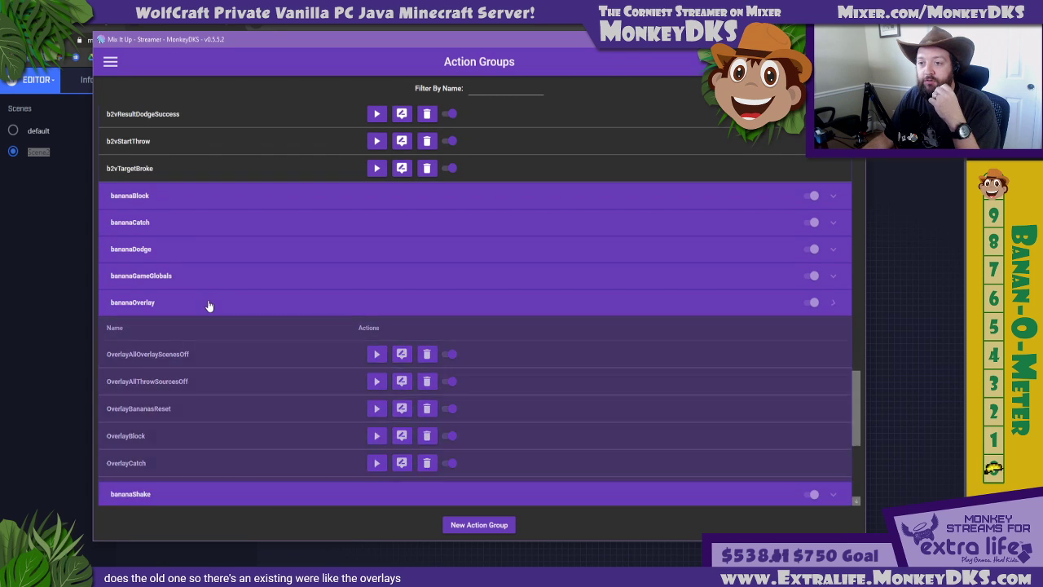
pyautogui.scroll(8, 215, 322)
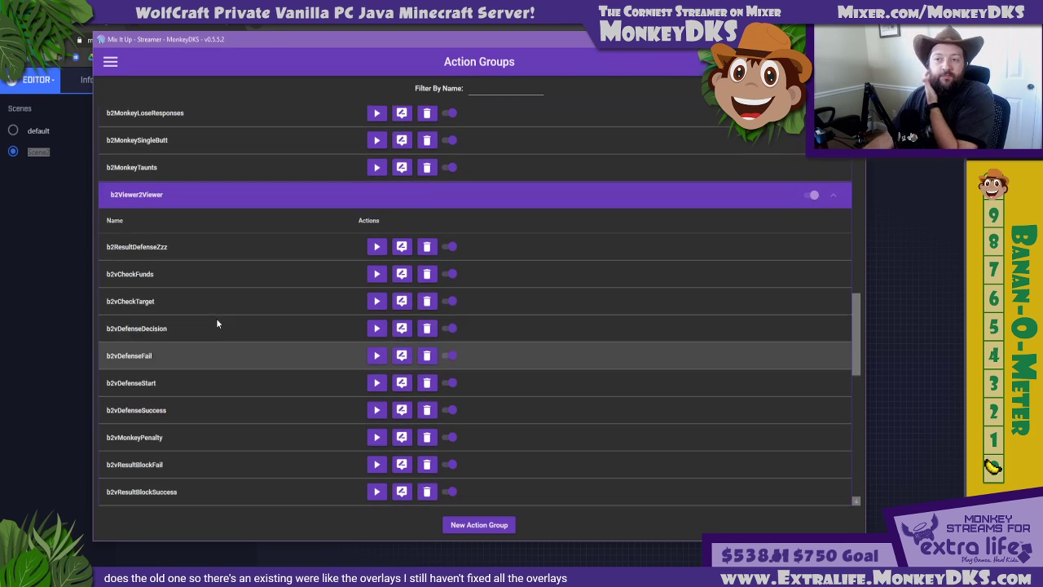
pyautogui.scroll(8, 217, 323)
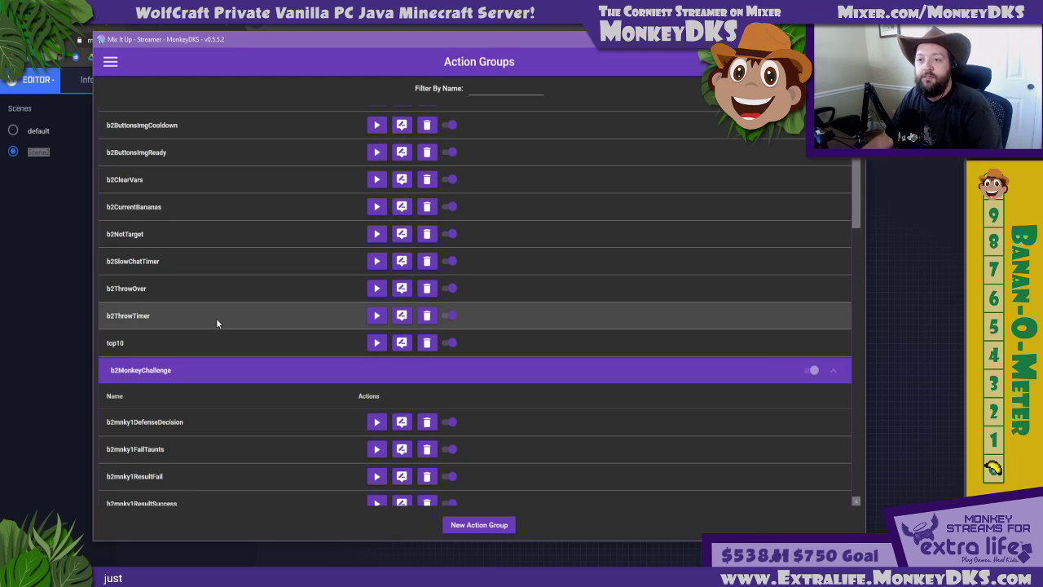
pyautogui.scroll(3, 217, 323)
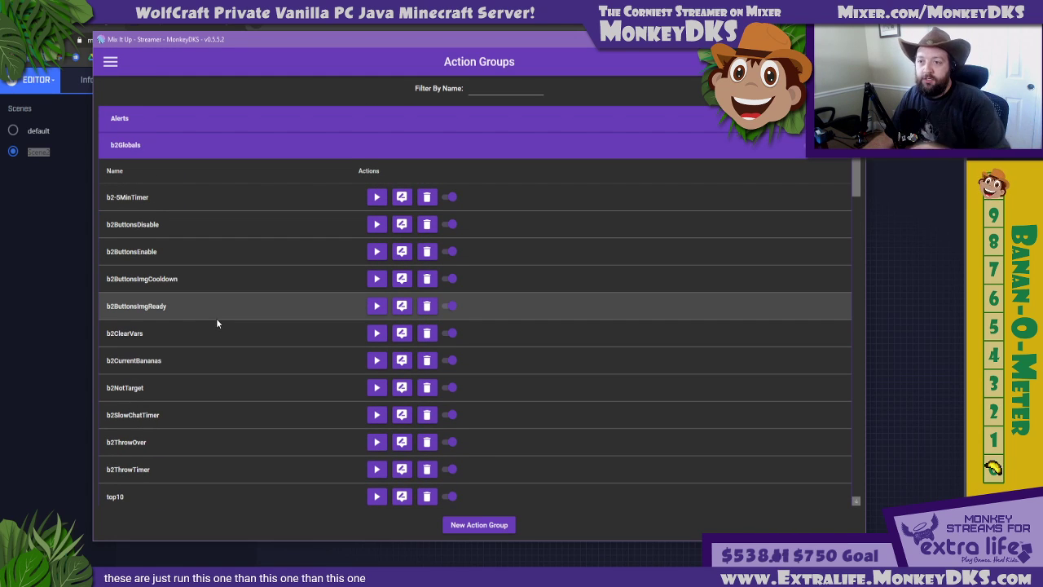
pyautogui.click(197, 145)
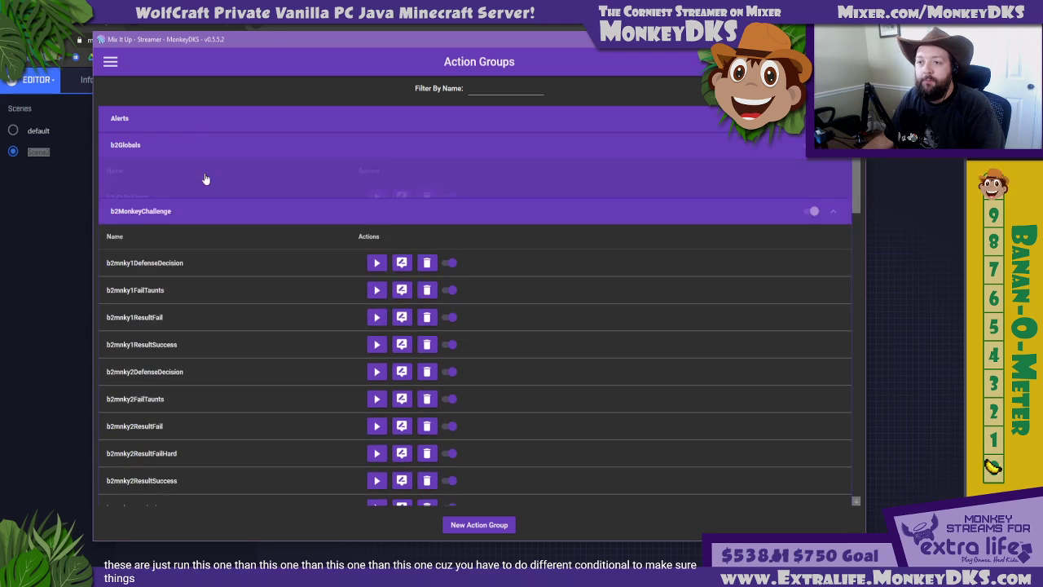
pyautogui.click(210, 183)
pyautogui.click(207, 195)
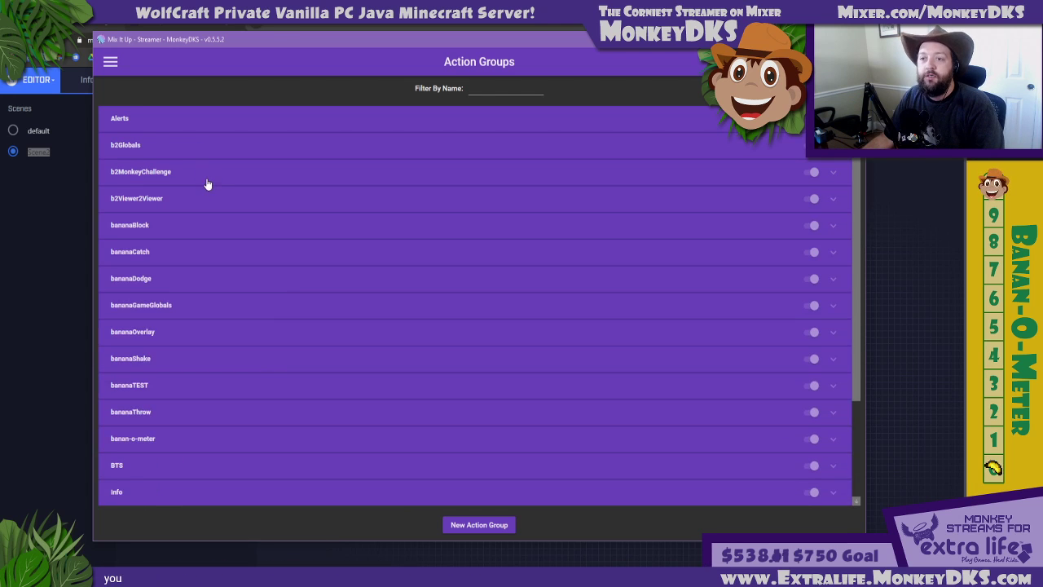
pyautogui.click(207, 181)
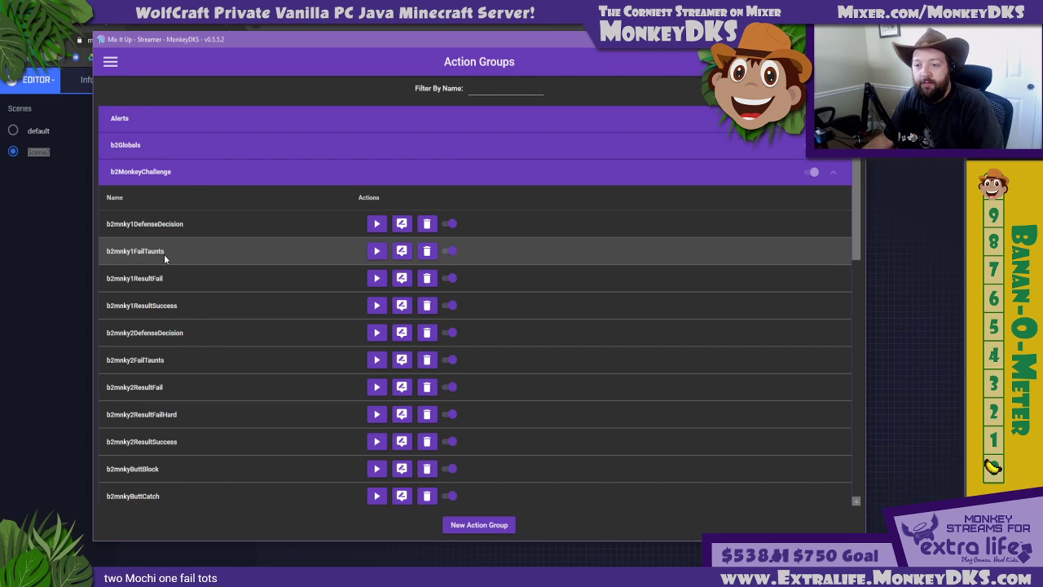
pyautogui.click(185, 175)
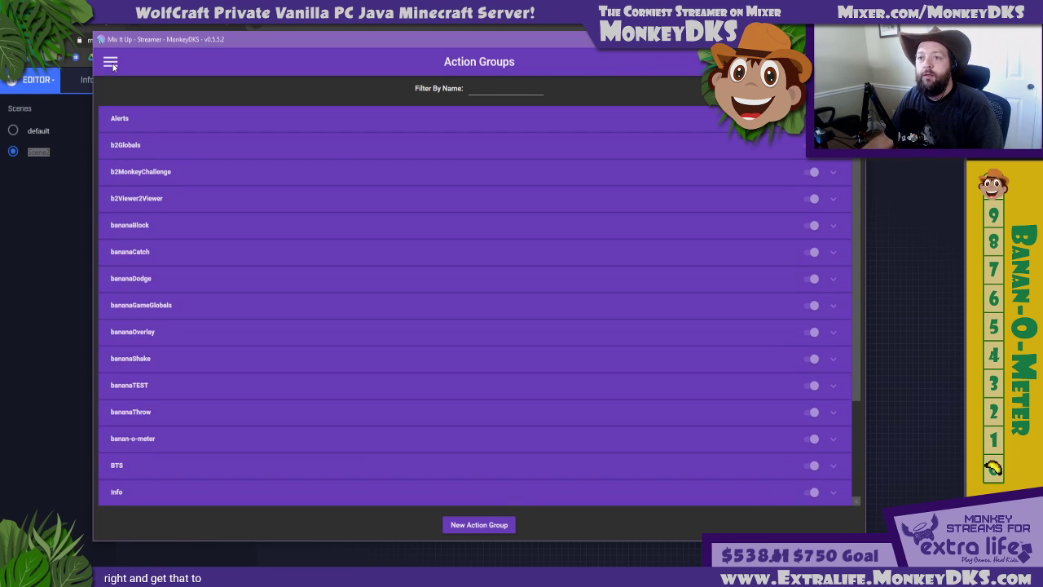
pyautogui.click(111, 65)
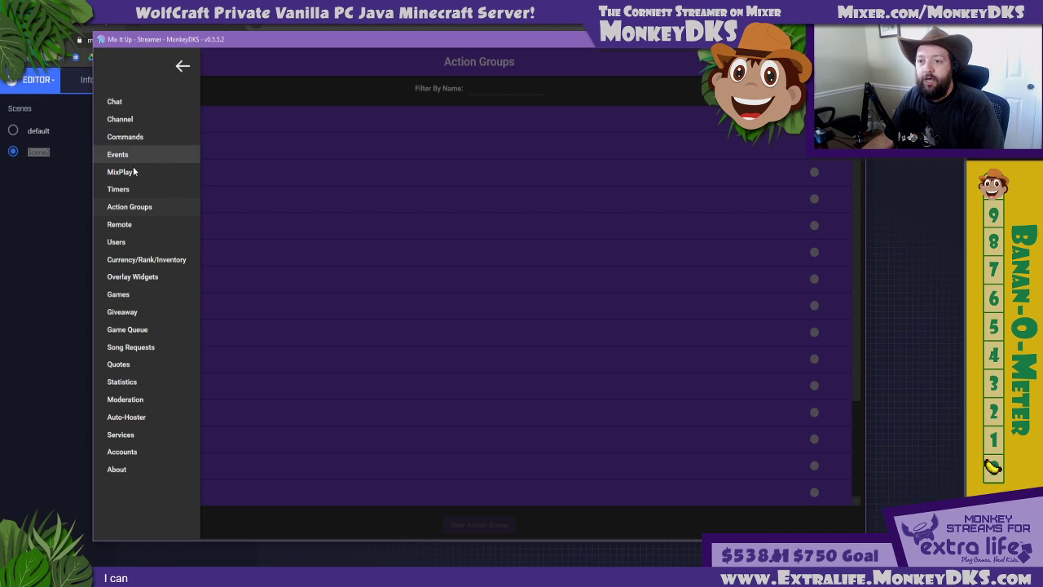
pyautogui.click(204, 173)
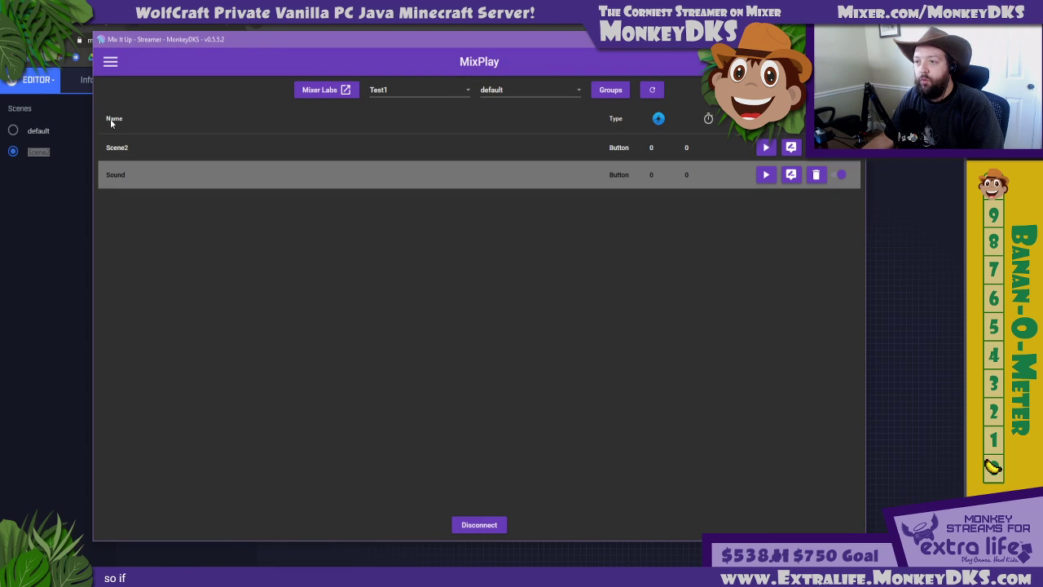
# Start a new action group as an advanced command on the Action Groups page and add a Sound action to it
pyautogui.click(110, 61)
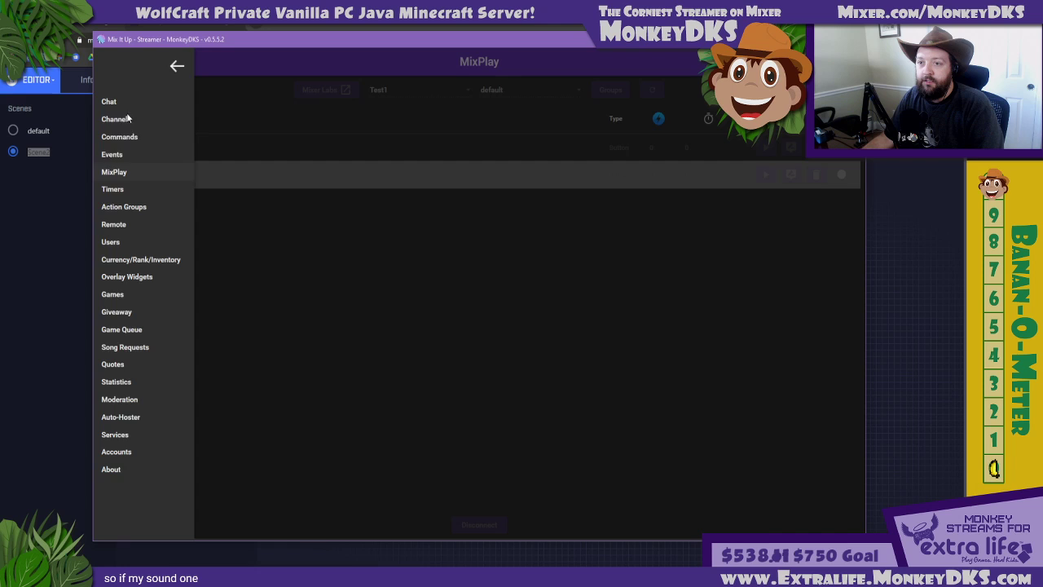
pyautogui.click(130, 206)
pyautogui.click(471, 525)
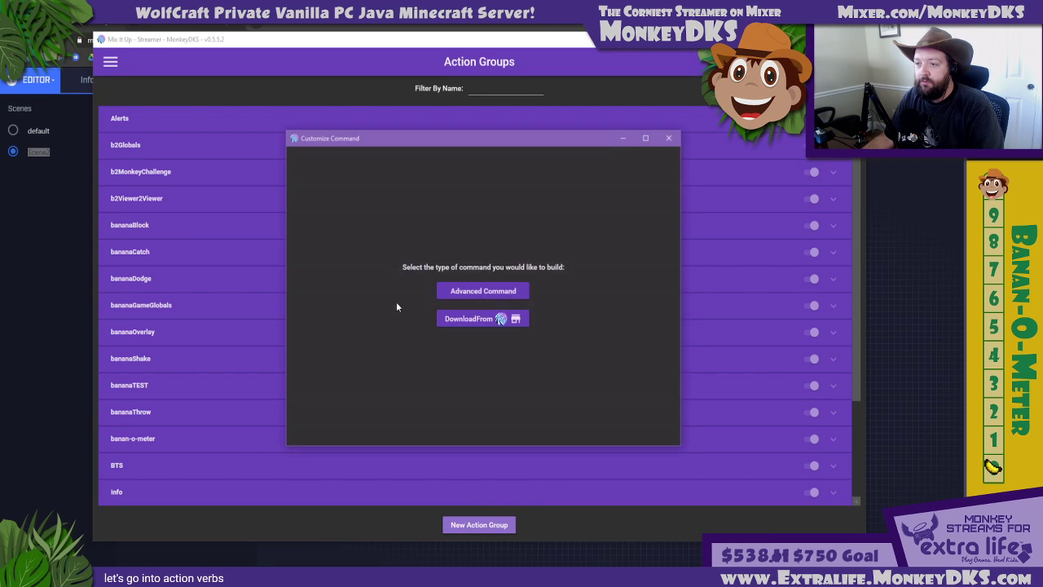
pyautogui.click(459, 293)
pyautogui.click(391, 428)
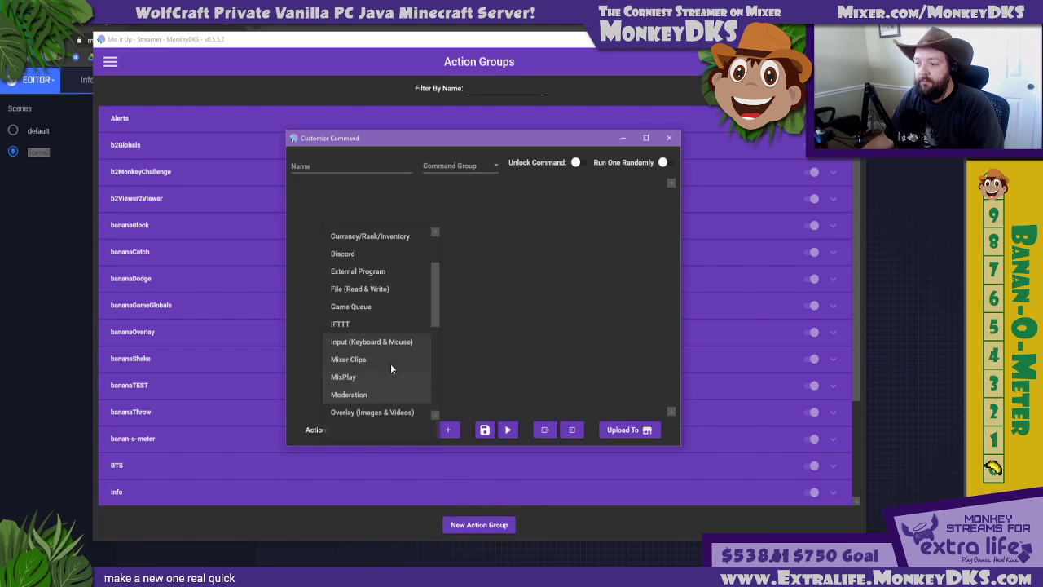
pyautogui.scroll(-5, 371, 313)
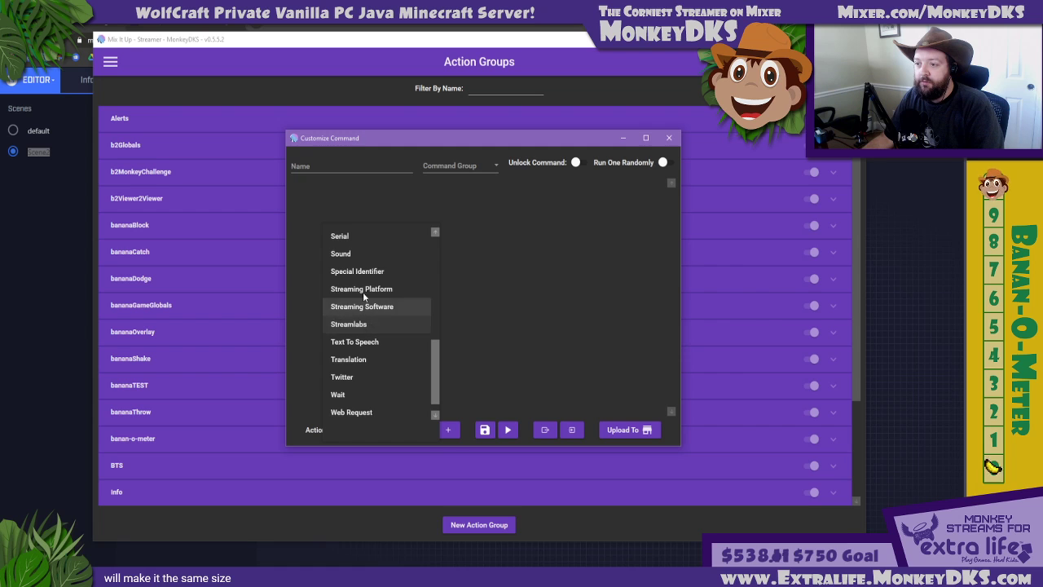
pyautogui.click(341, 253)
pyautogui.click(448, 430)
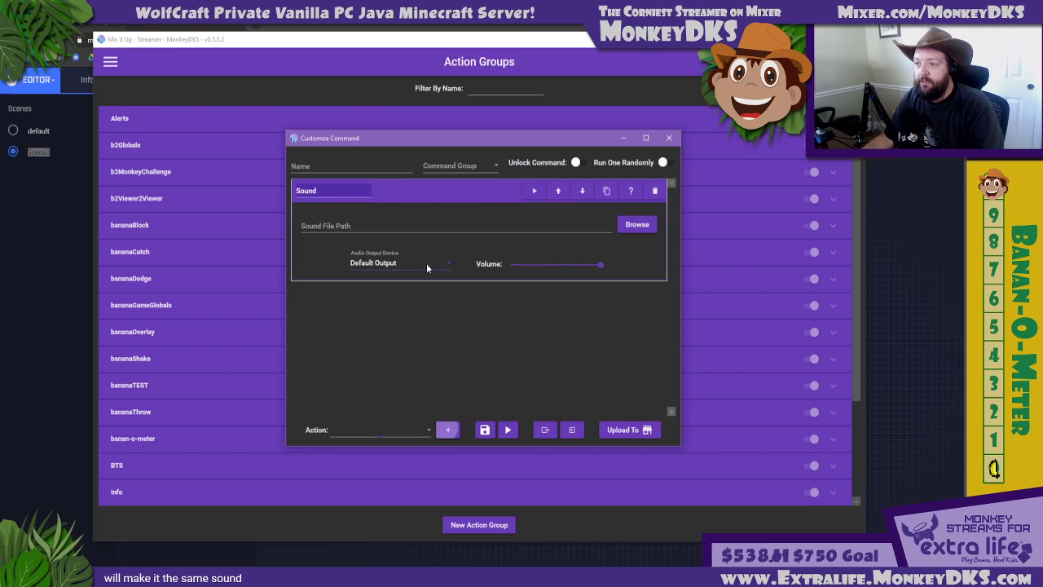
# Choose LabMonkeys.mp3 from the SFX folder as the Sound action's file and name the command TEMP-SOUND1
pyautogui.click(647, 225)
pyautogui.doubleClick(405, 325)
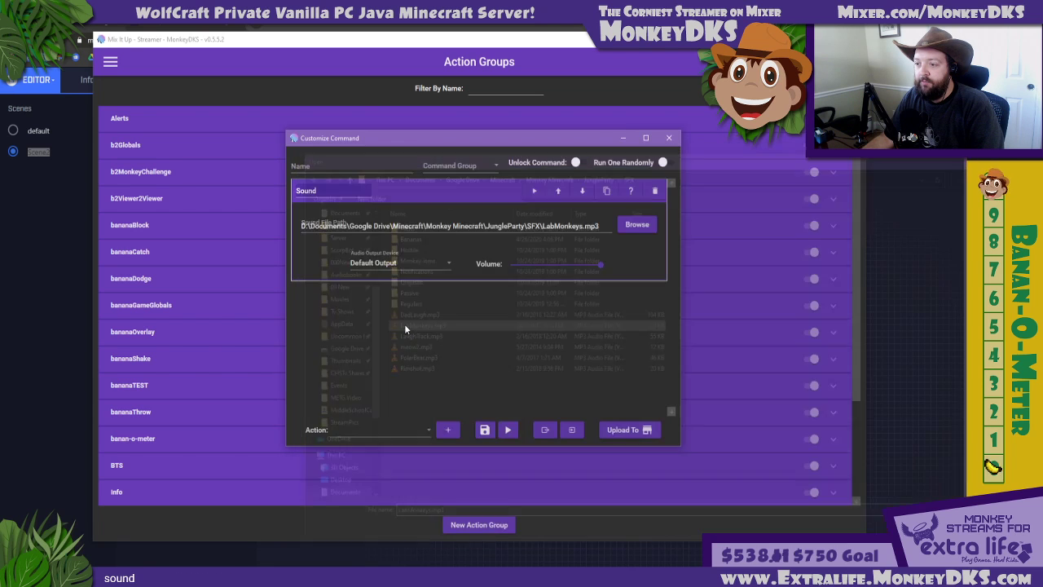
pyautogui.click(421, 172)
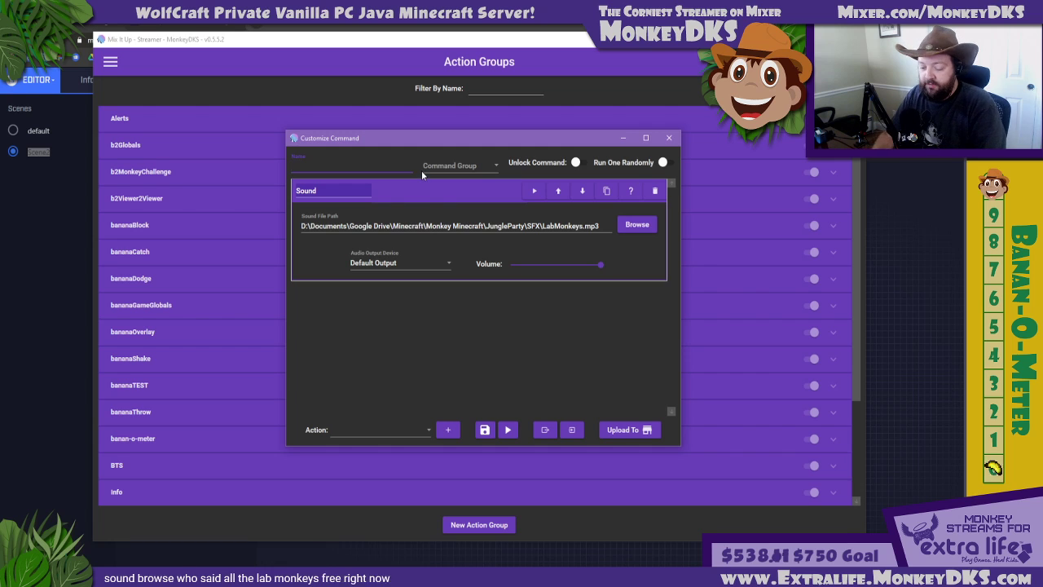
pyautogui.write('TEMP-SOUND1')
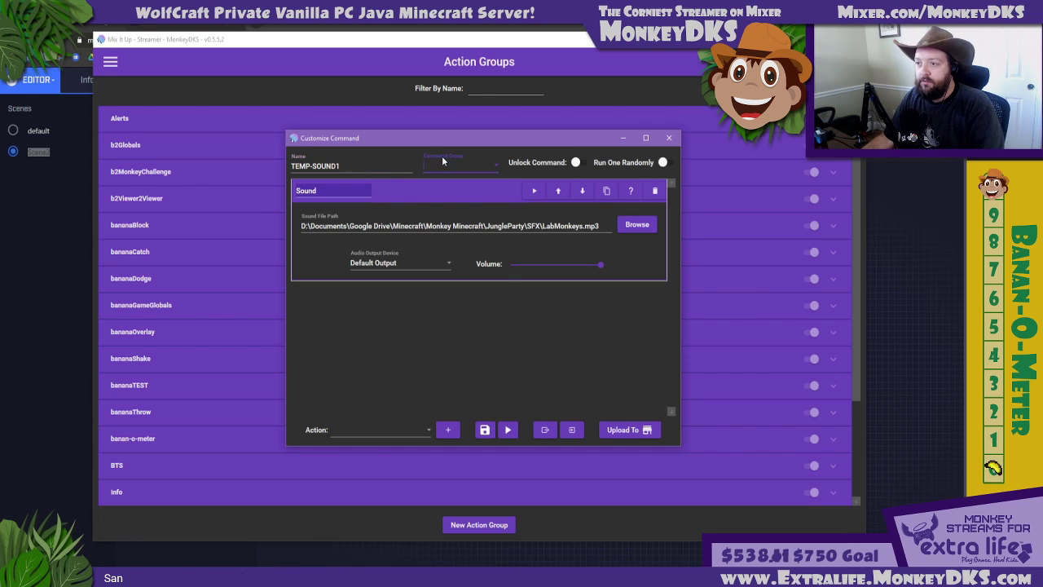
# Look through the available command groups, leave the group empty, and save the TEMP-SOUND1 command
pyautogui.click(444, 158)
pyautogui.scroll(-5, 450, 244)
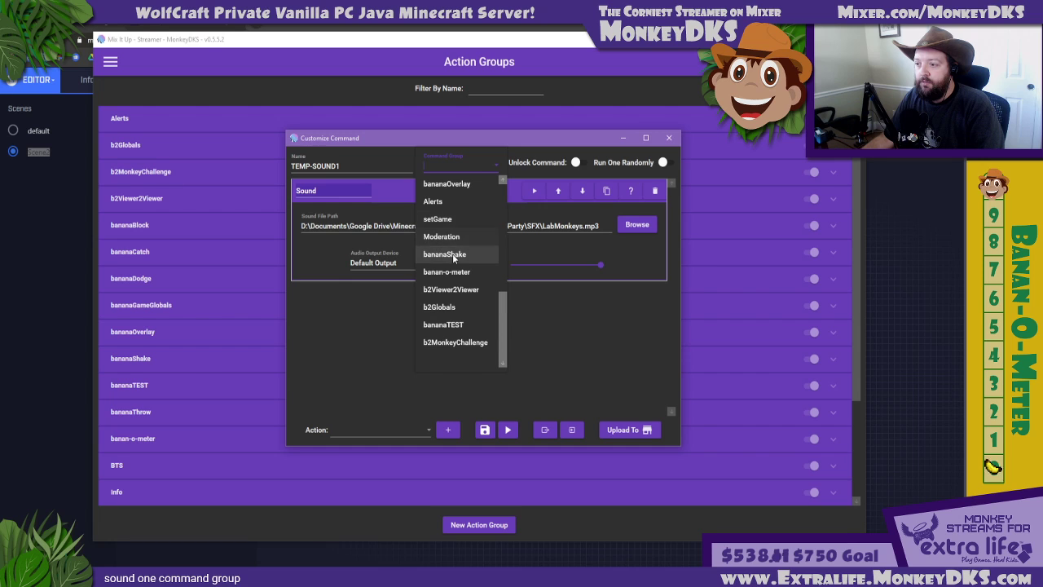
pyautogui.scroll(6, 450, 260)
pyautogui.click(532, 334)
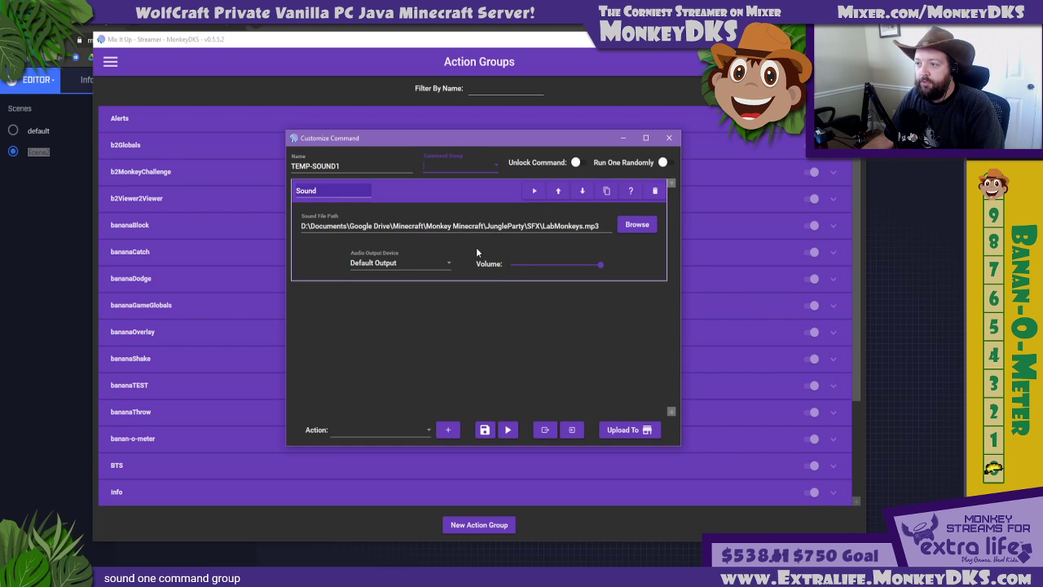
pyautogui.click(451, 165)
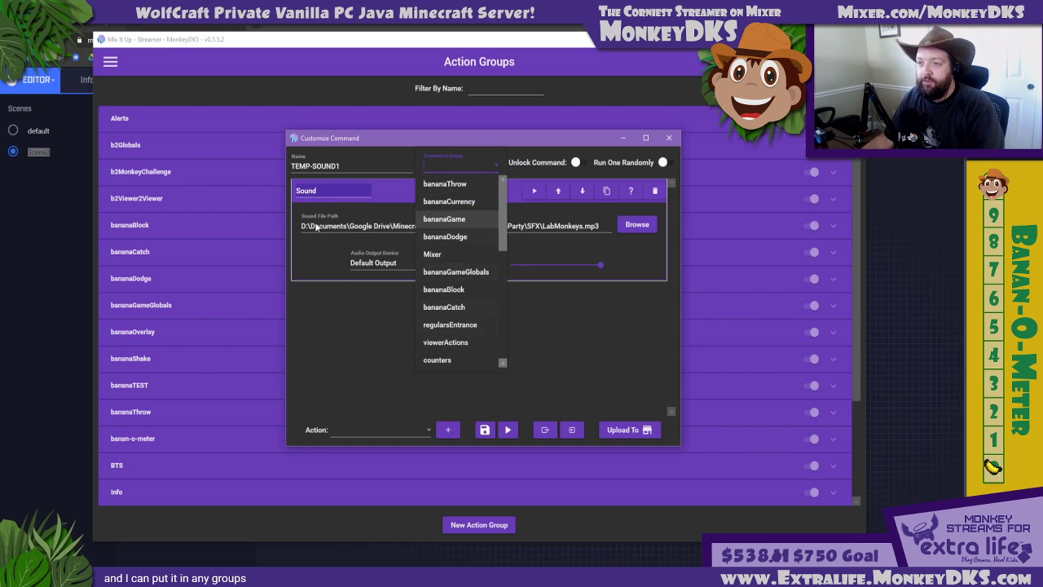
pyautogui.click(161, 218)
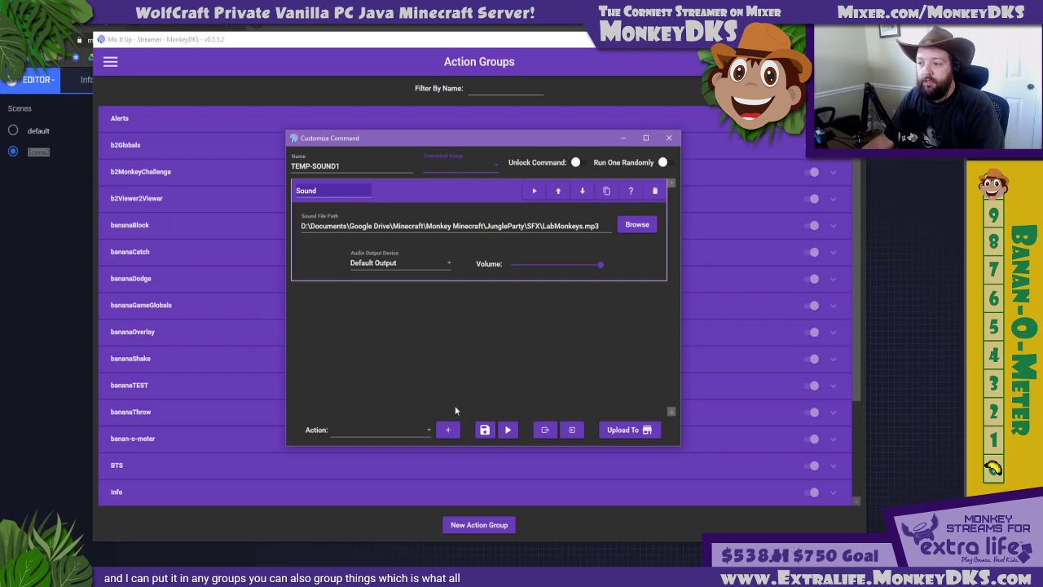
pyautogui.click(483, 429)
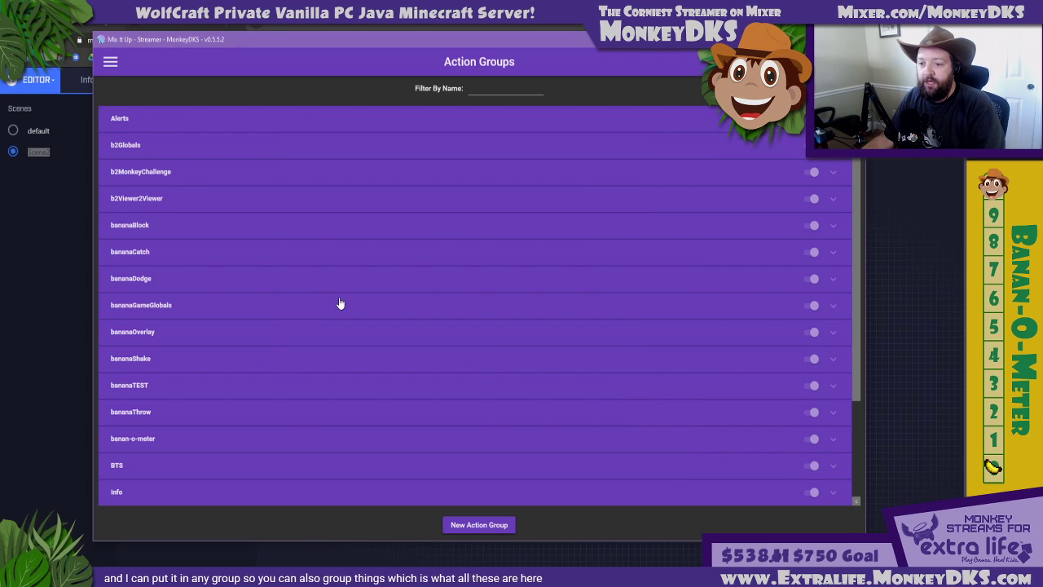
# Test-run TEMP-SOUND1 from the Ungrouped action groups, and return to the MixPlay page
pyautogui.scroll(-3, 335, 326)
pyautogui.click(301, 488)
pyautogui.scroll(-4, 310, 392)
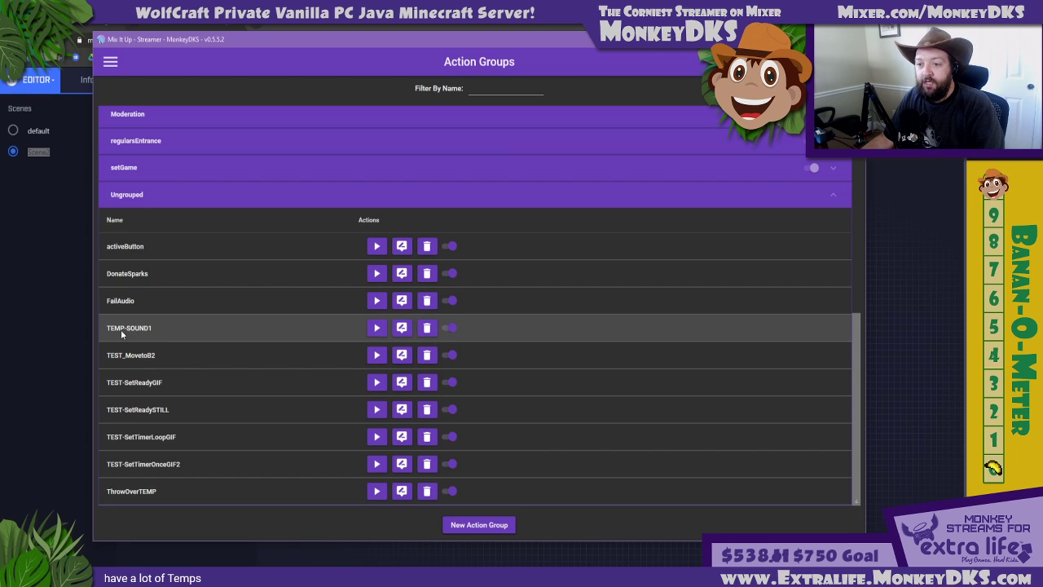
pyautogui.click(377, 329)
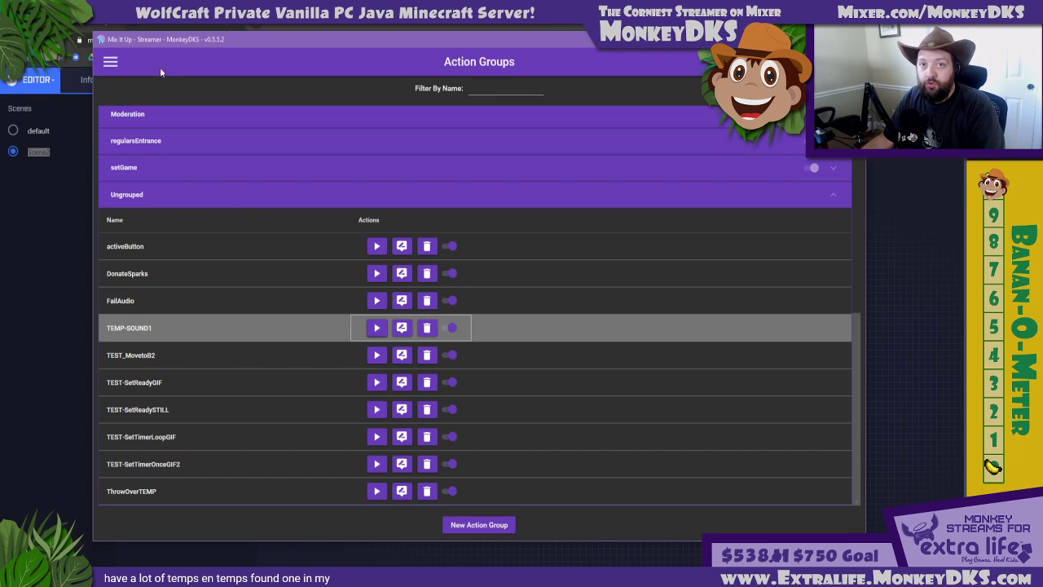
pyautogui.click(111, 63)
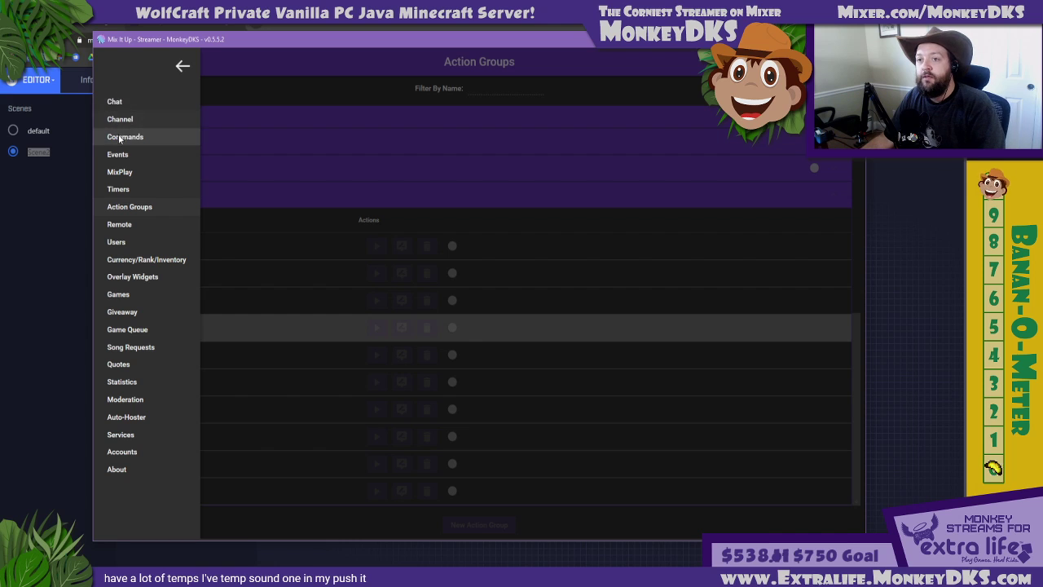
pyautogui.click(114, 173)
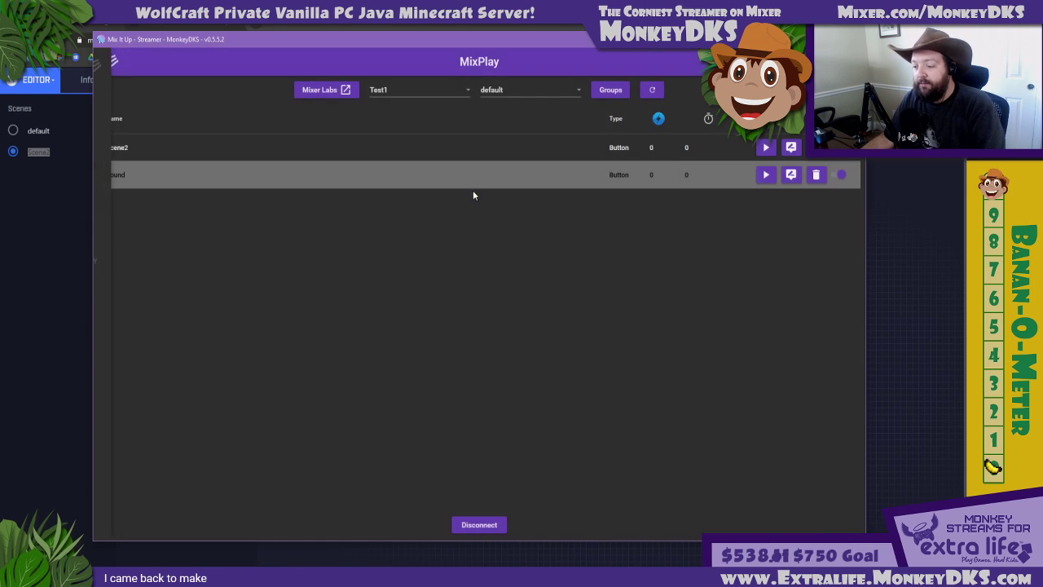
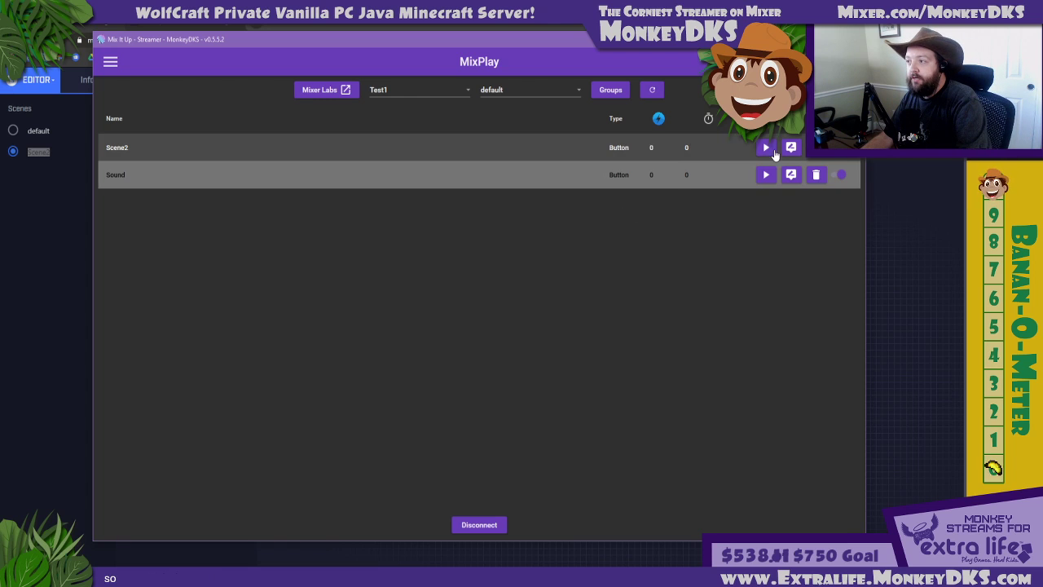
# Open the Sound button's command in the default scene and delete its existing Sound action
pyautogui.click(790, 174)
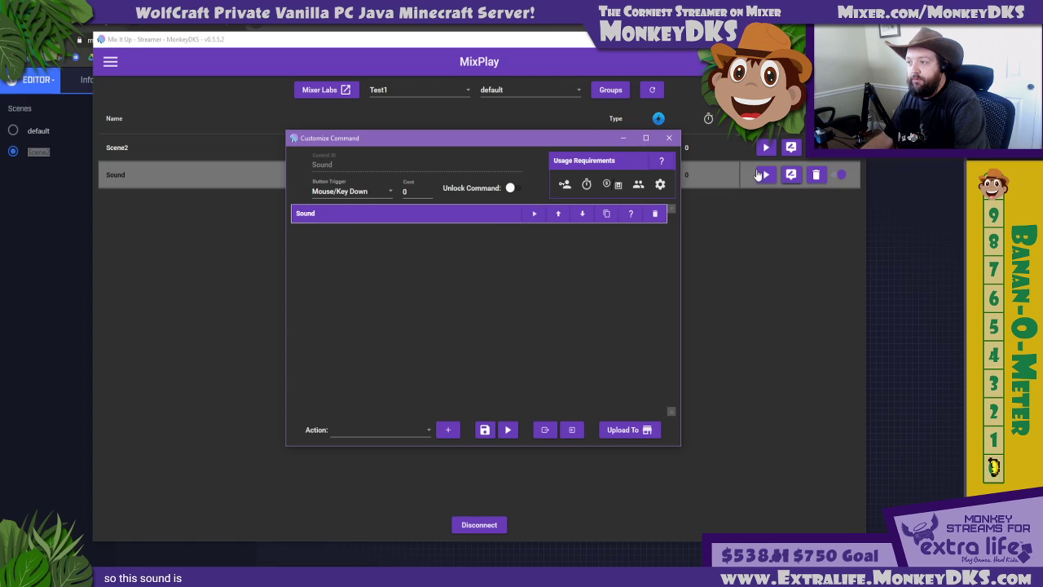
pyautogui.click(484, 218)
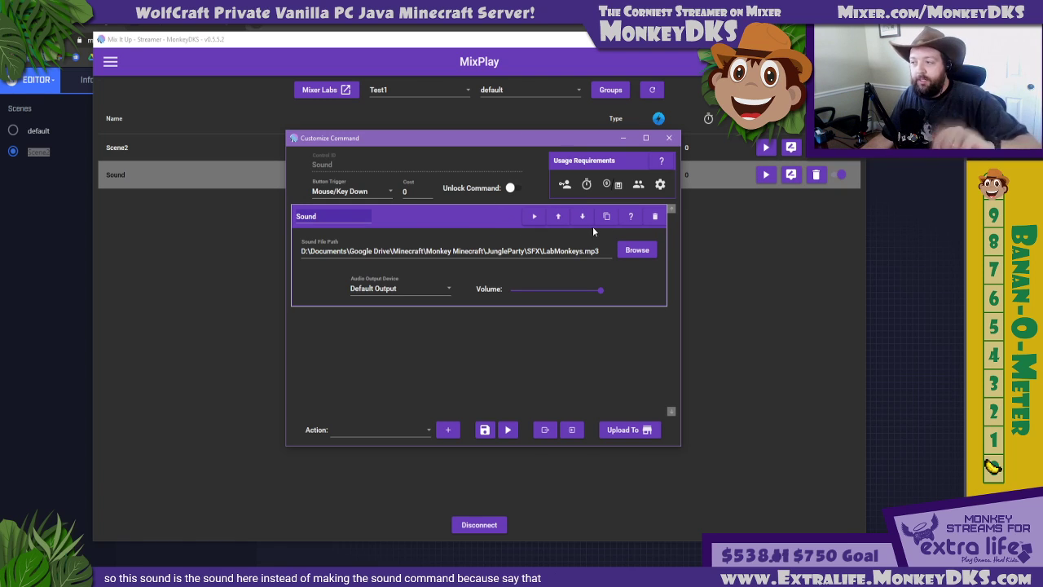
pyautogui.click(655, 217)
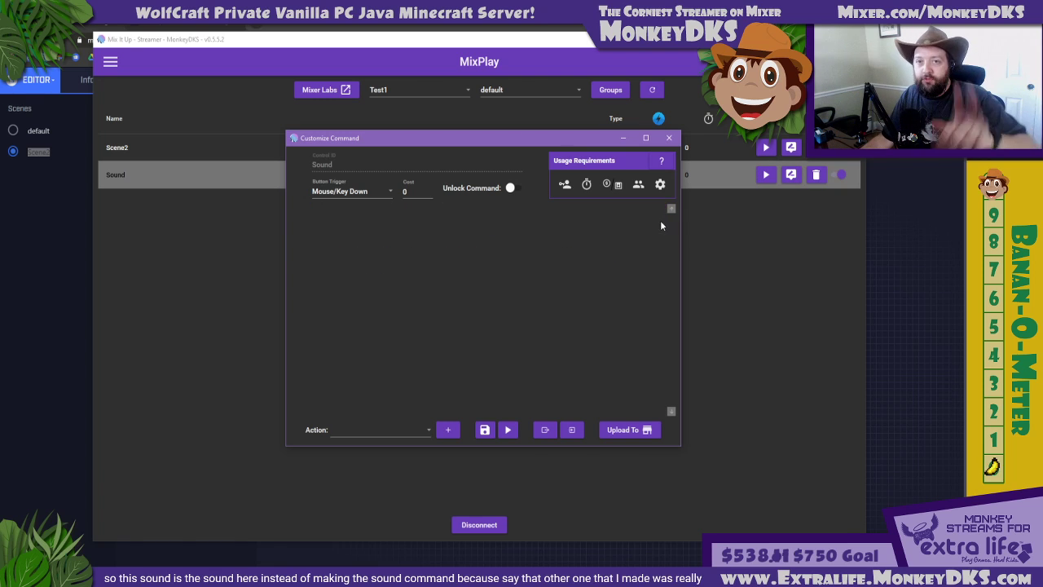
# Add a Command action to the Sound button's command and set its type to Run Command
pyautogui.click(377, 429)
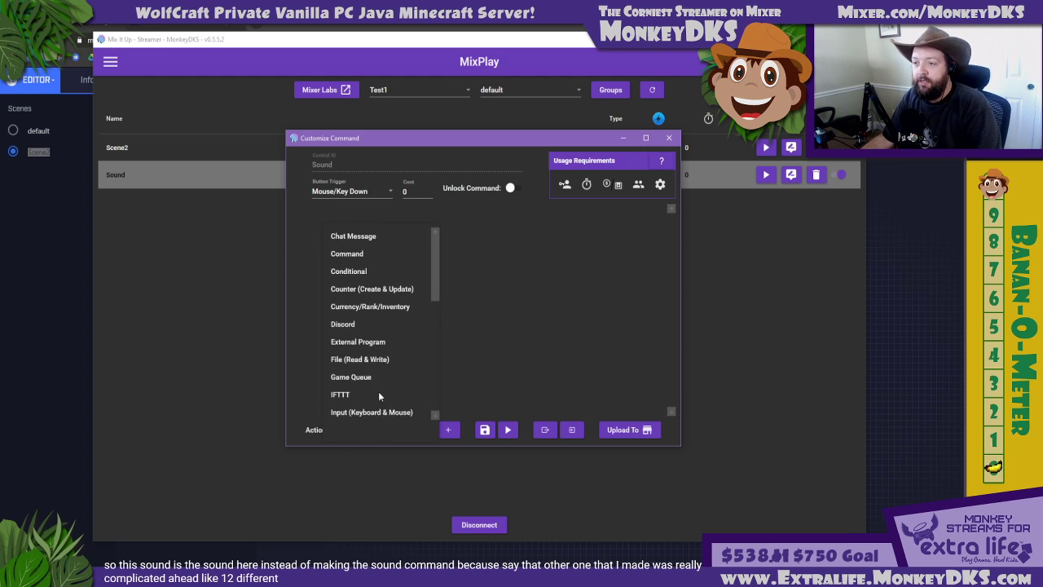
pyautogui.click(358, 254)
pyautogui.click(447, 430)
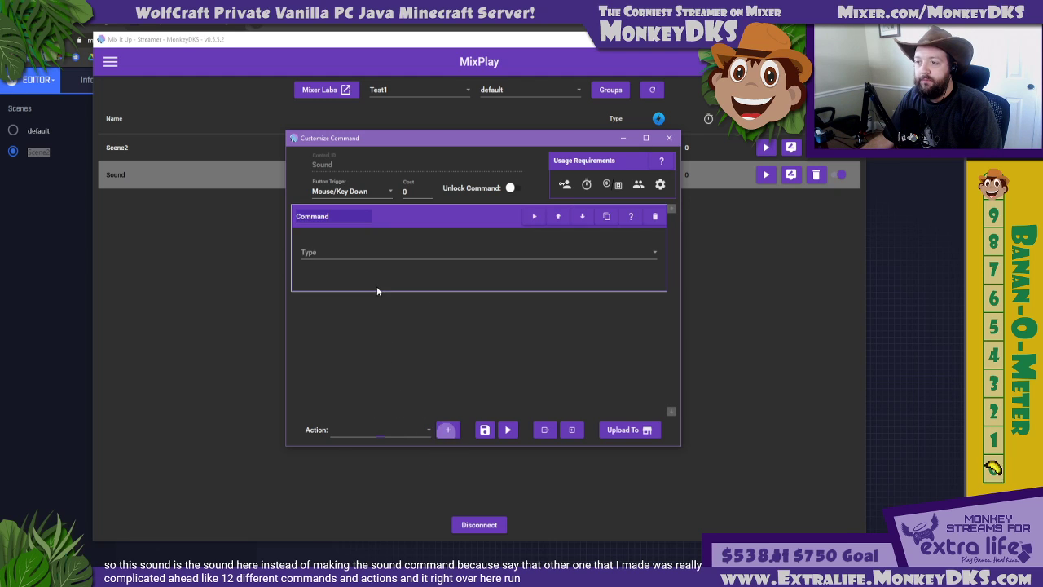
pyautogui.click(316, 252)
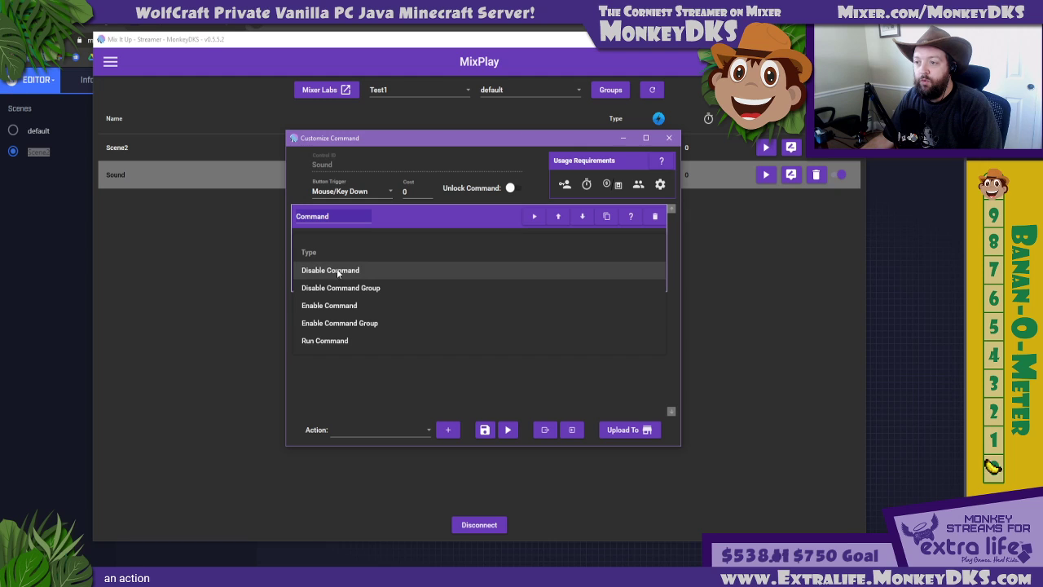
pyautogui.click(333, 340)
# Look through the command types available to the Run Command action and the unfiltered list of all commands
pyautogui.click(404, 284)
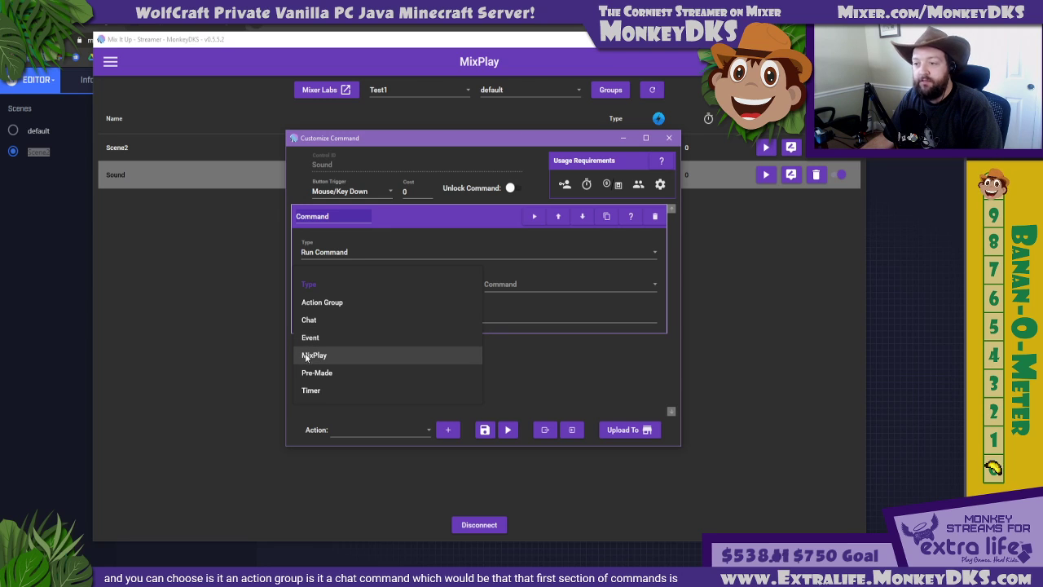
pyautogui.click(443, 279)
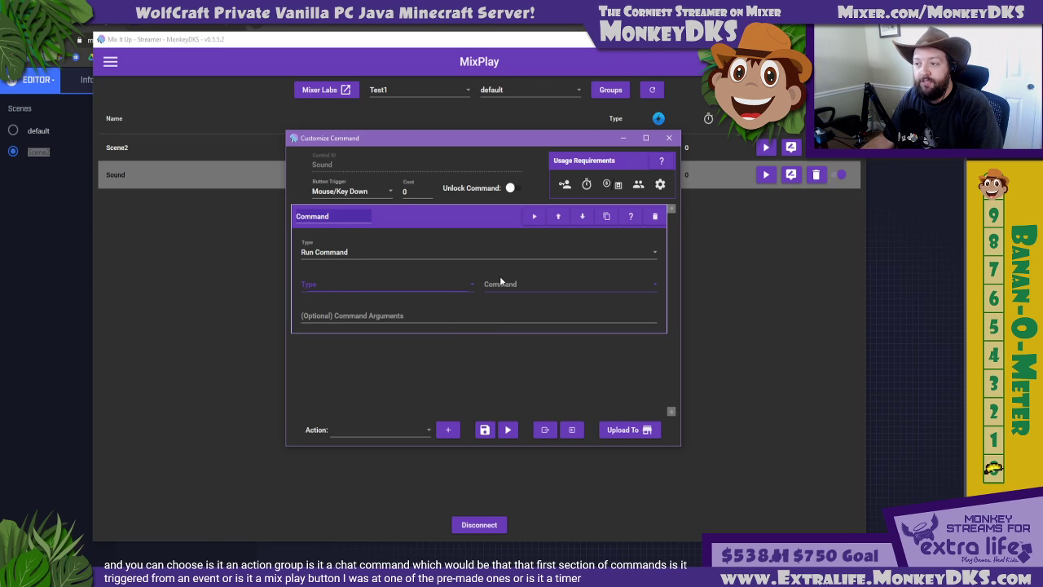
pyautogui.click(569, 286)
pyautogui.scroll(-10, 560, 326)
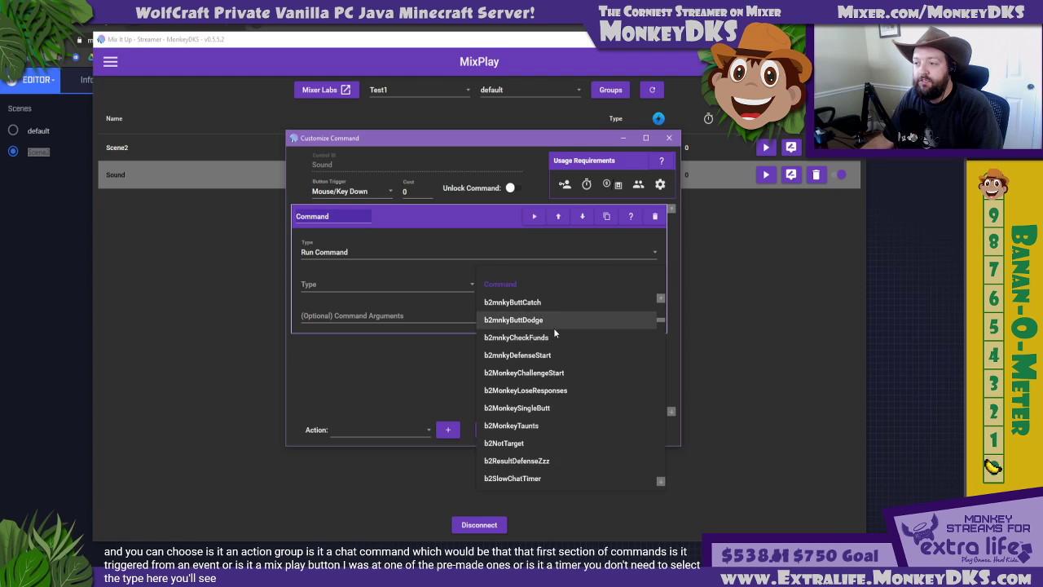
pyautogui.scroll(-15, 553, 327)
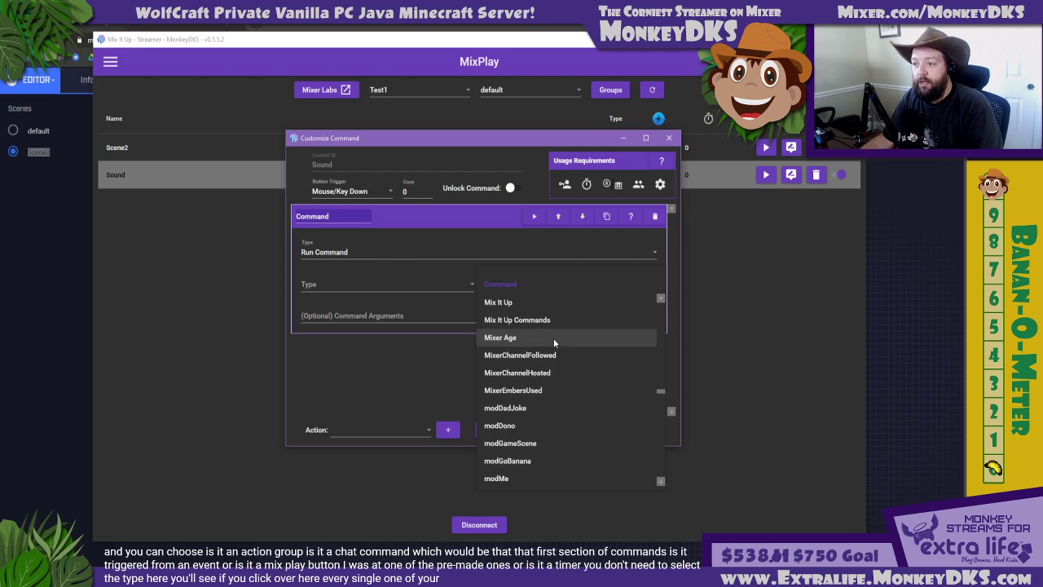
pyautogui.scroll(-20, 554, 340)
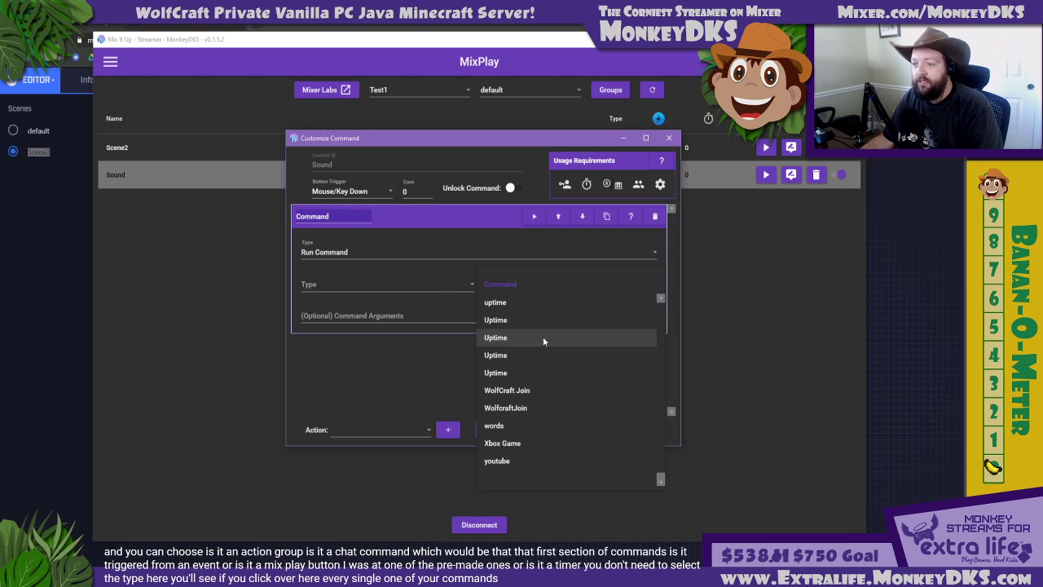
pyautogui.click(445, 285)
# Restrict the action to the Action Group type, choose TEMP-SOUND1 as the command to run, and save the Sound button's command
pyautogui.click(442, 283)
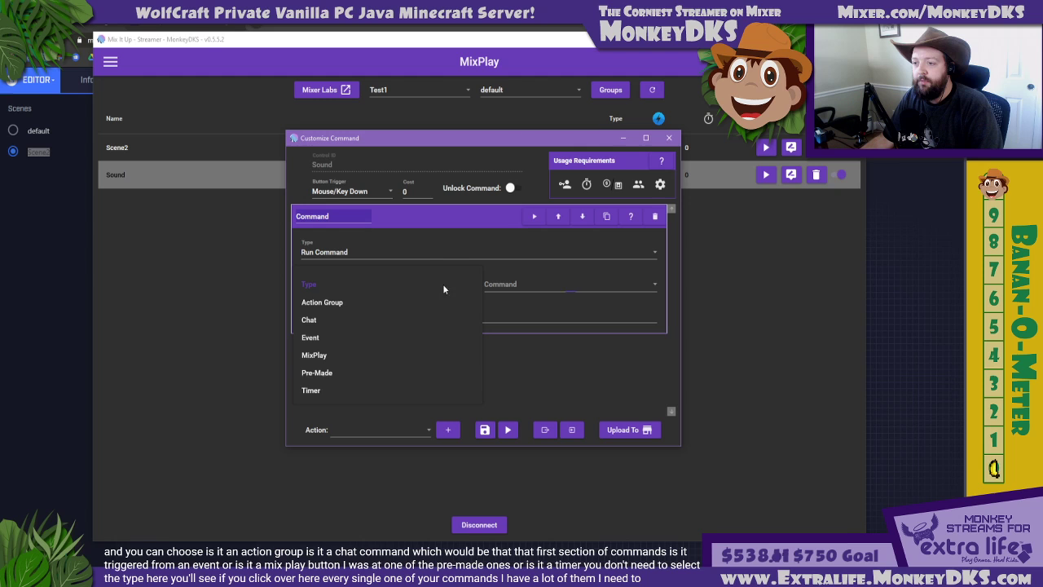
pyautogui.click(327, 303)
pyautogui.click(520, 289)
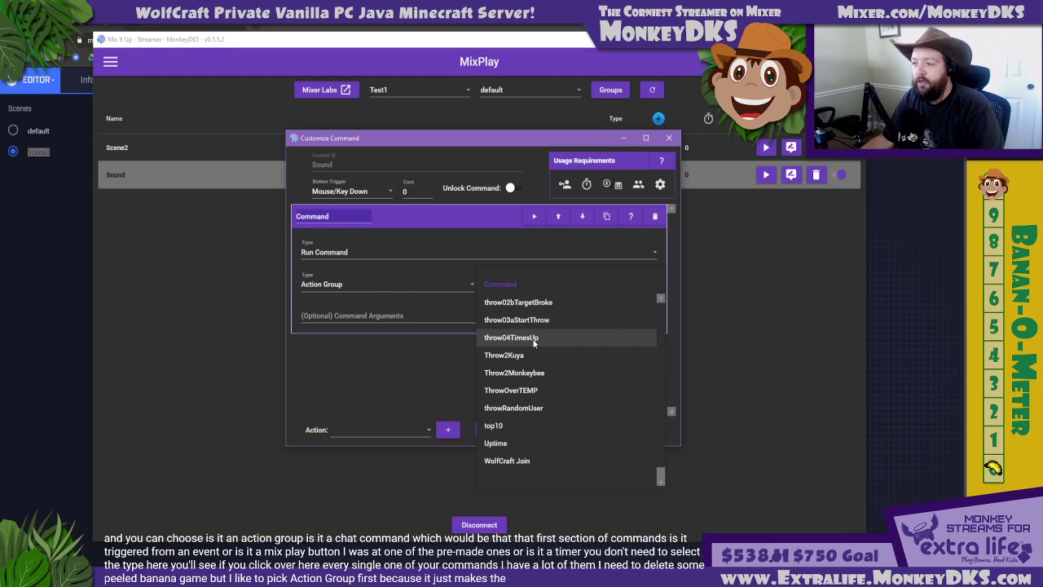
pyautogui.scroll(3, 534, 354)
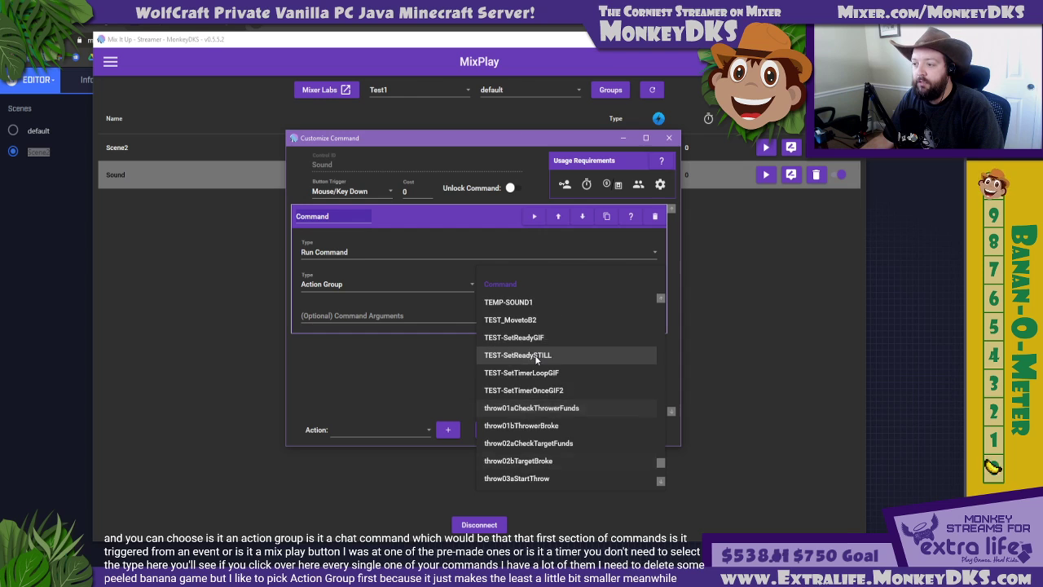
pyautogui.scroll(1, 535, 354)
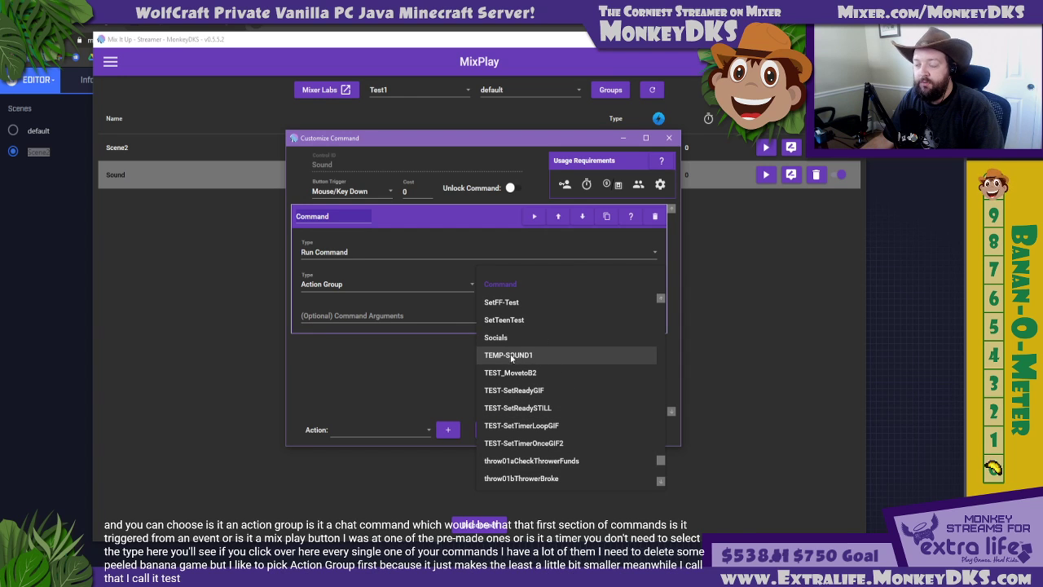
pyautogui.click(511, 356)
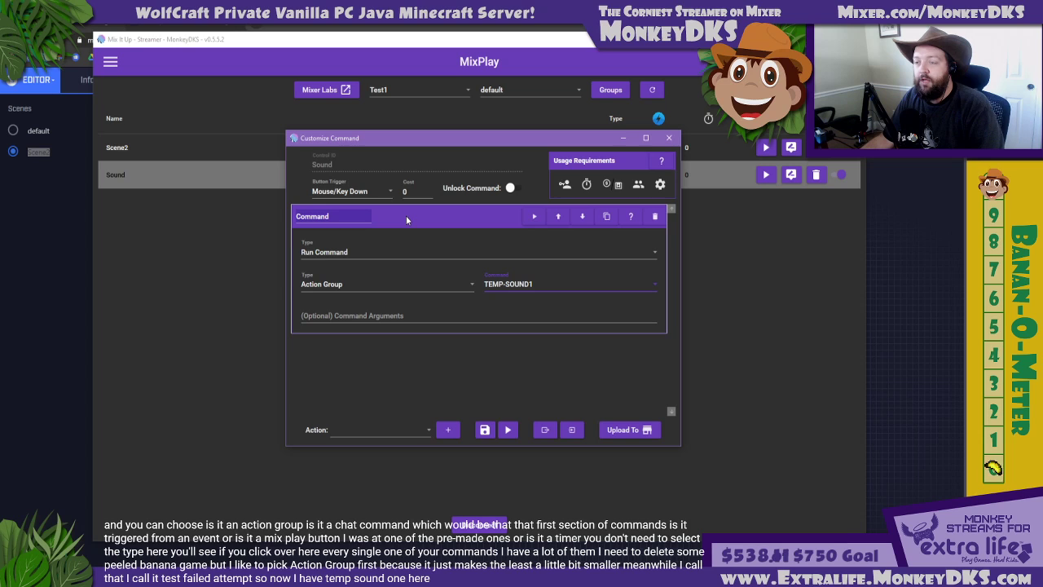
pyautogui.click(485, 429)
# Switch the MixPlay list to Scene2 and start a new command for the 2Sound1 button
pyautogui.click(489, 93)
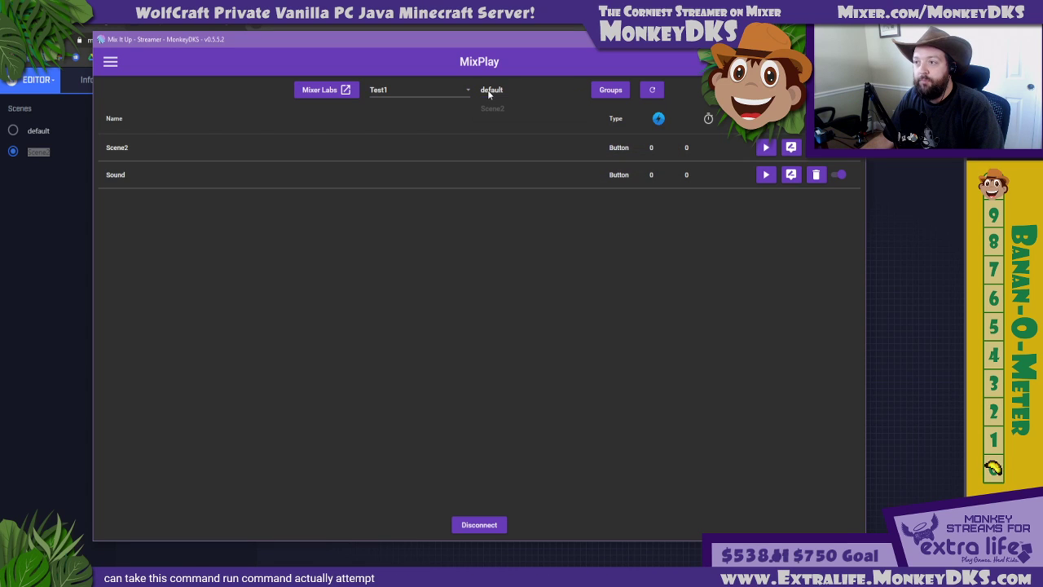
pyautogui.click(491, 109)
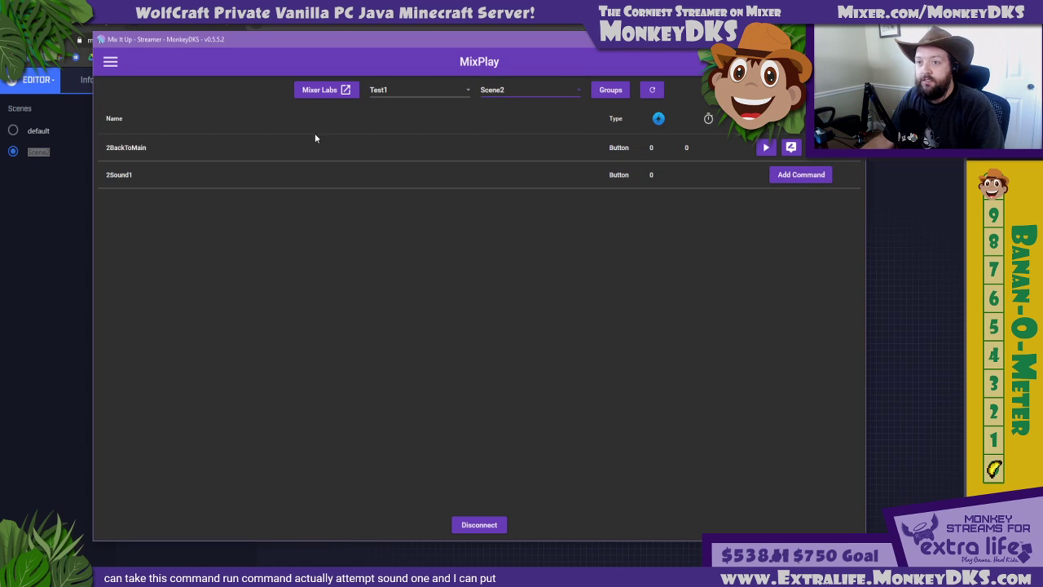
pyautogui.click(801, 175)
pyautogui.click(470, 320)
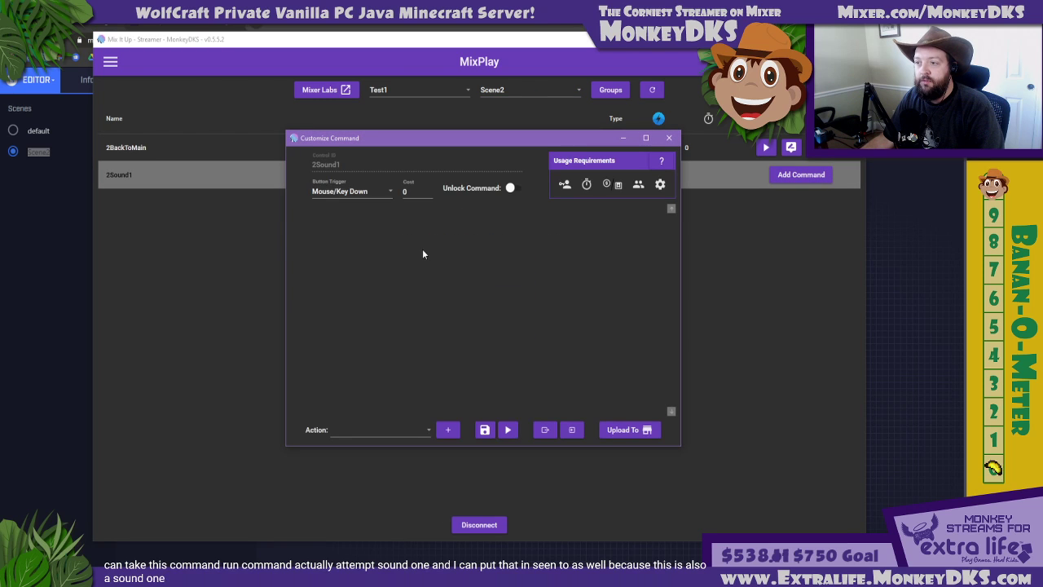
# Add a Command action to the 2Sound1 command and set it to Run Command
pyautogui.click(374, 428)
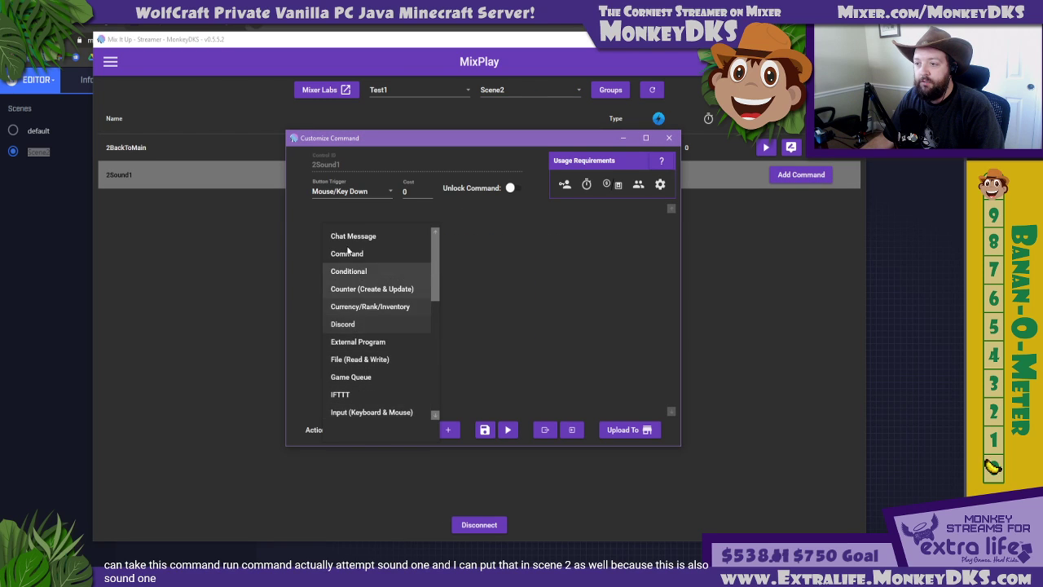
pyautogui.click(349, 255)
pyautogui.click(447, 429)
pyautogui.click(349, 253)
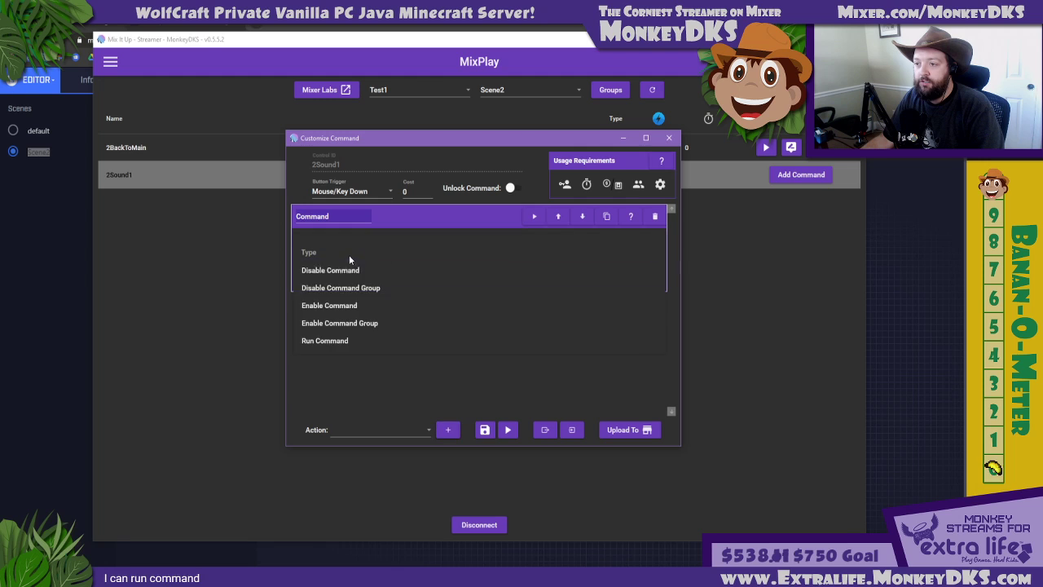
pyautogui.click(338, 339)
# Set the action to run the TEMP-SOUND1 action group, and save and test-run the 2Sound1 command
pyautogui.click(432, 289)
pyautogui.click(403, 298)
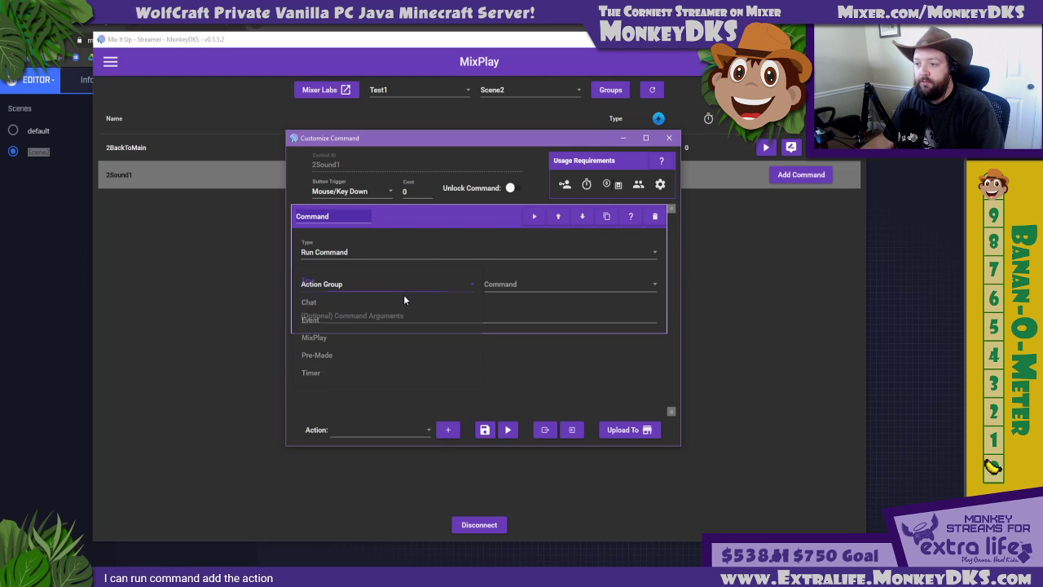
pyautogui.click(542, 290)
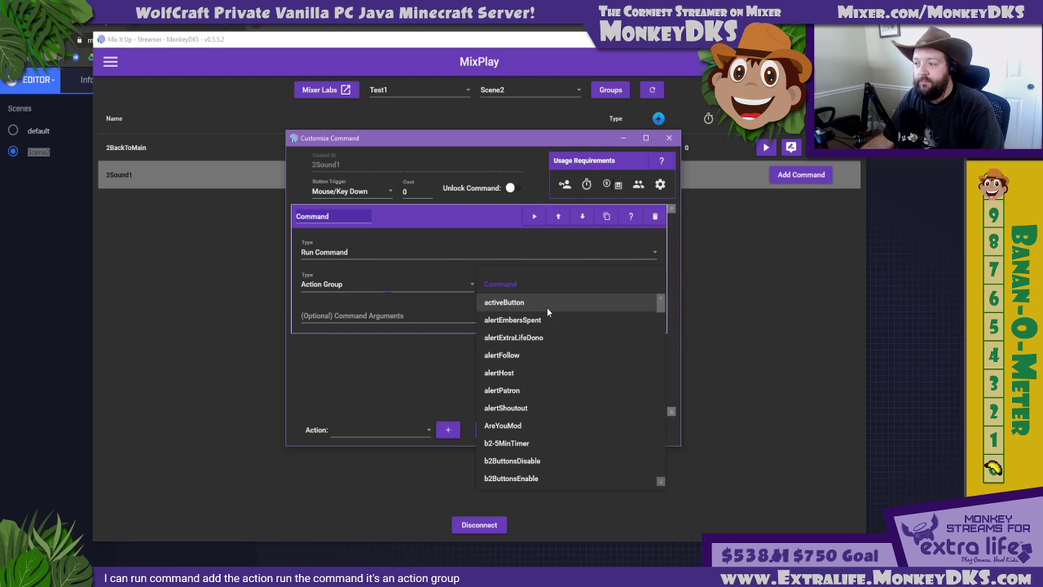
pyautogui.scroll(-10, 547, 314)
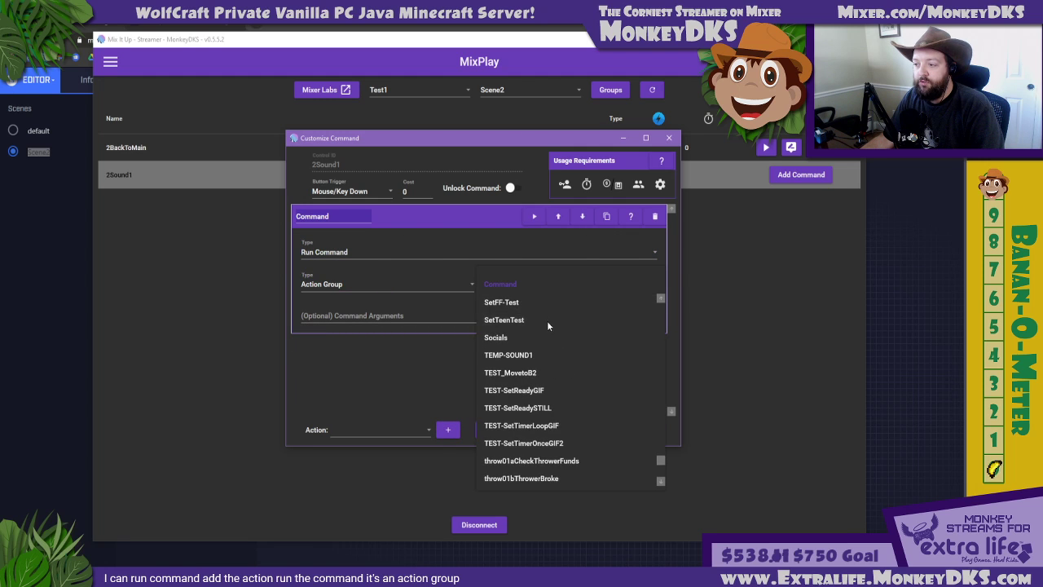
pyautogui.click(509, 354)
pyautogui.click(484, 430)
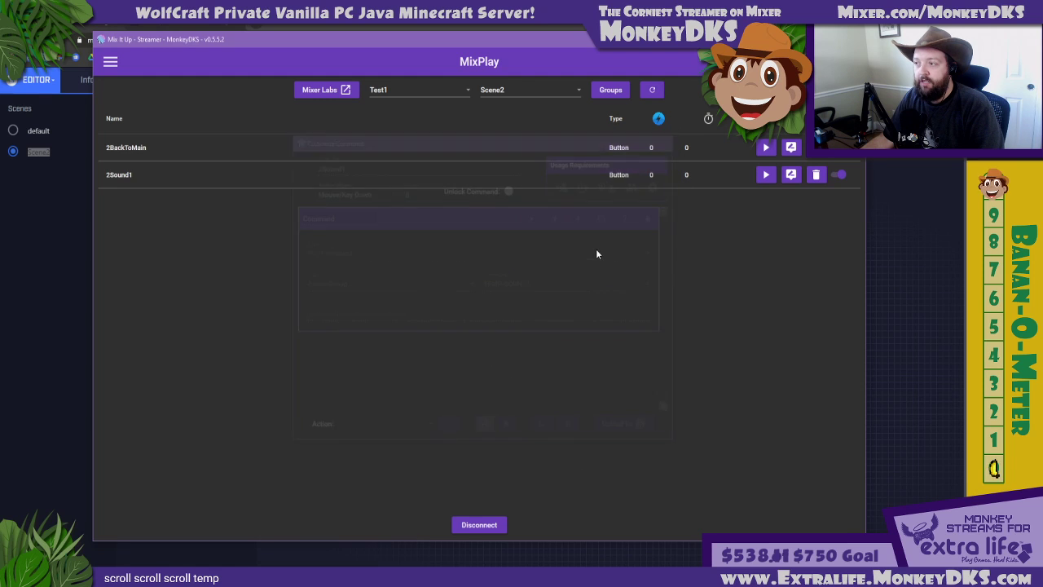
pyautogui.click(769, 182)
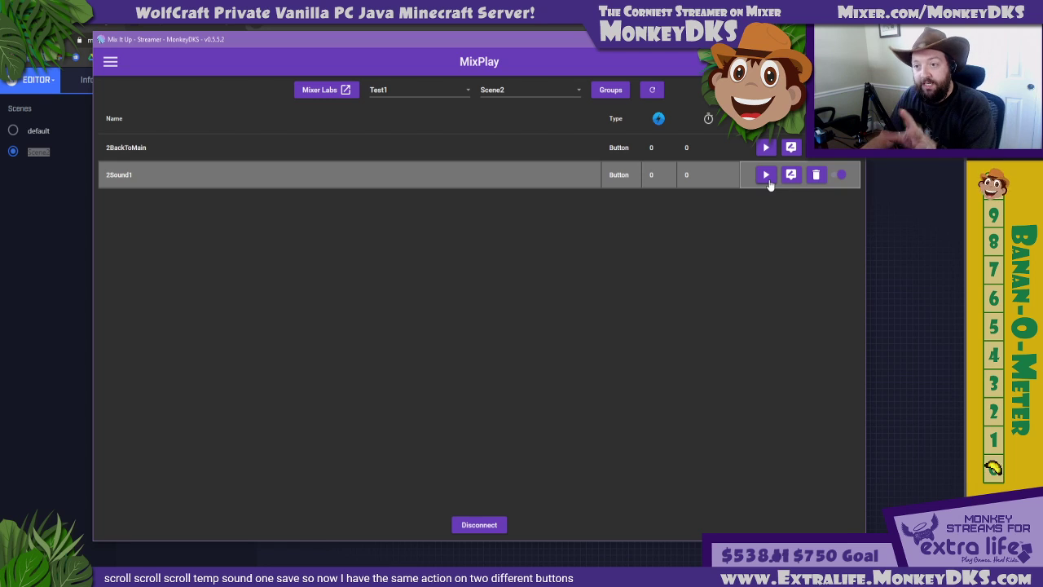
# Open TEMP-SOUND1 for editing on the Action Groups page and expand its Sound action
pyautogui.click(110, 61)
pyautogui.click(143, 206)
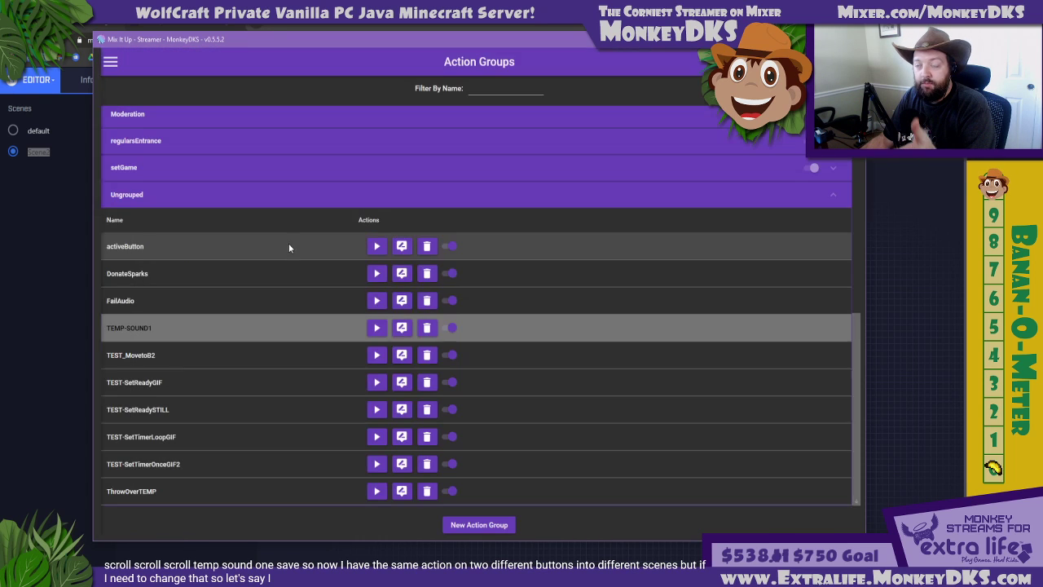
pyautogui.click(401, 326)
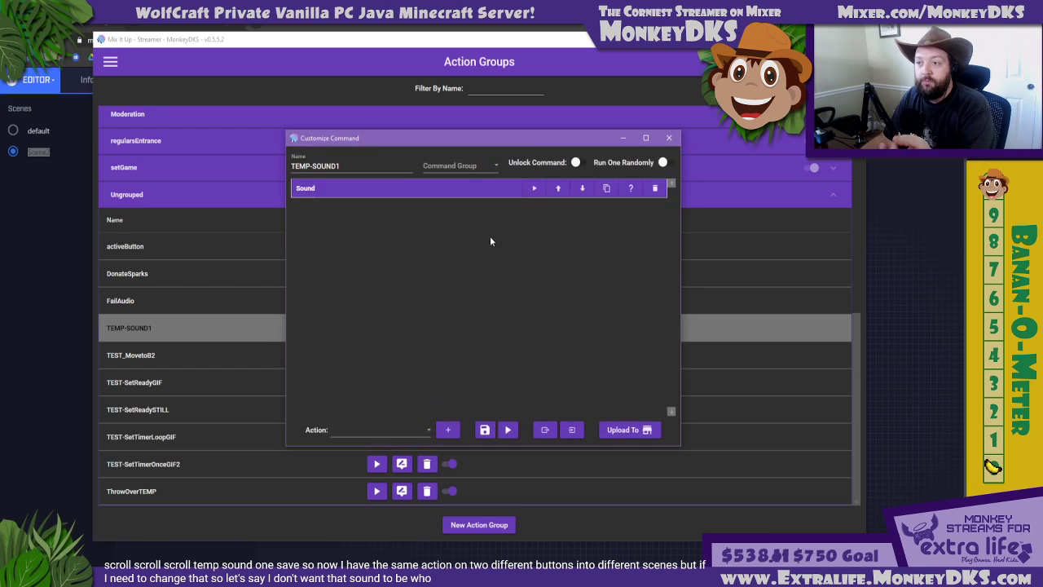
pyautogui.click(431, 262)
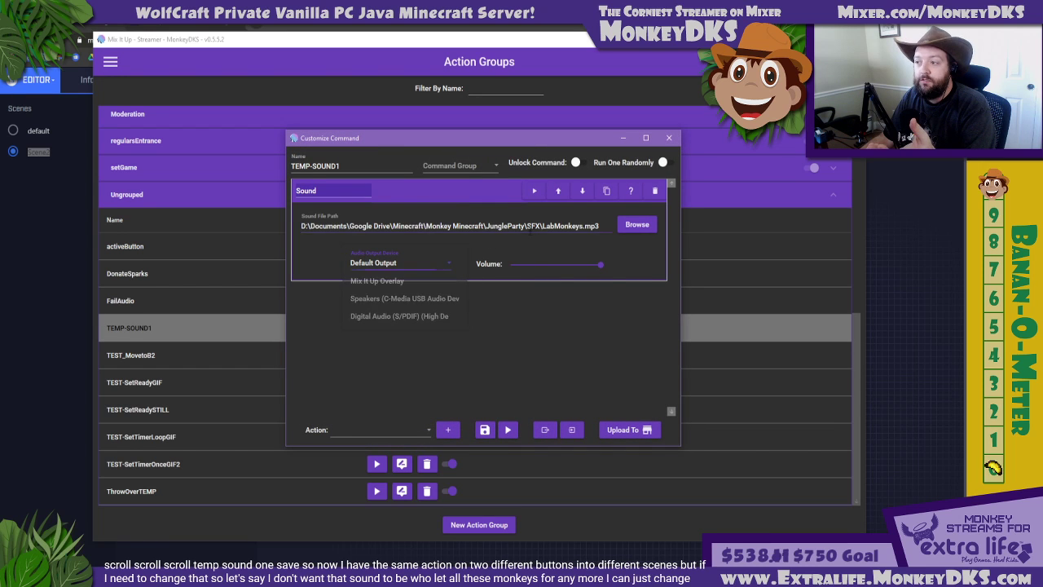
# Replace the Sound action's file with Rimshot.mp3 from the SFX folder
pyautogui.click(637, 224)
pyautogui.click(637, 224)
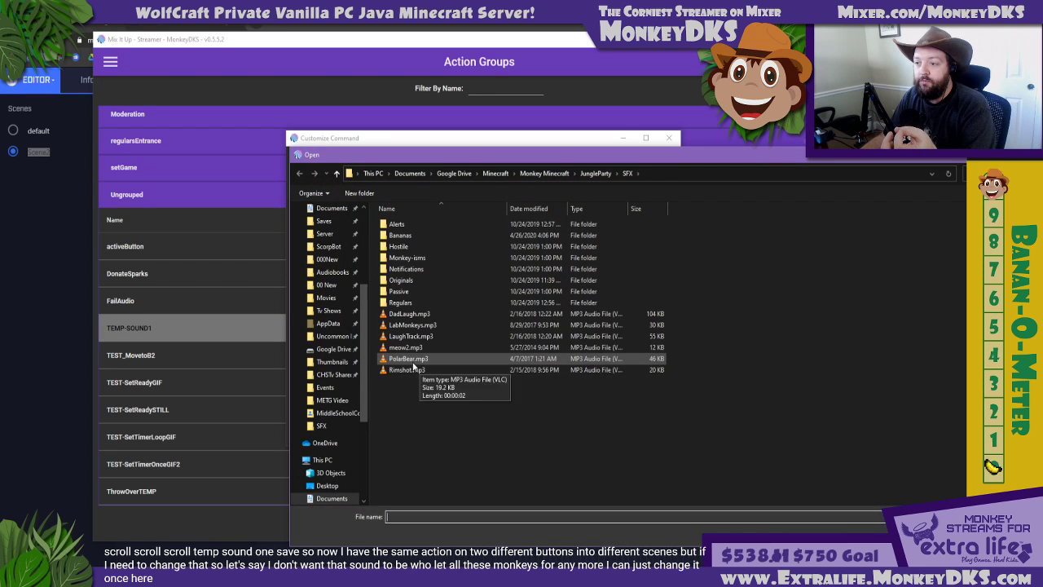
pyautogui.doubleClick(405, 370)
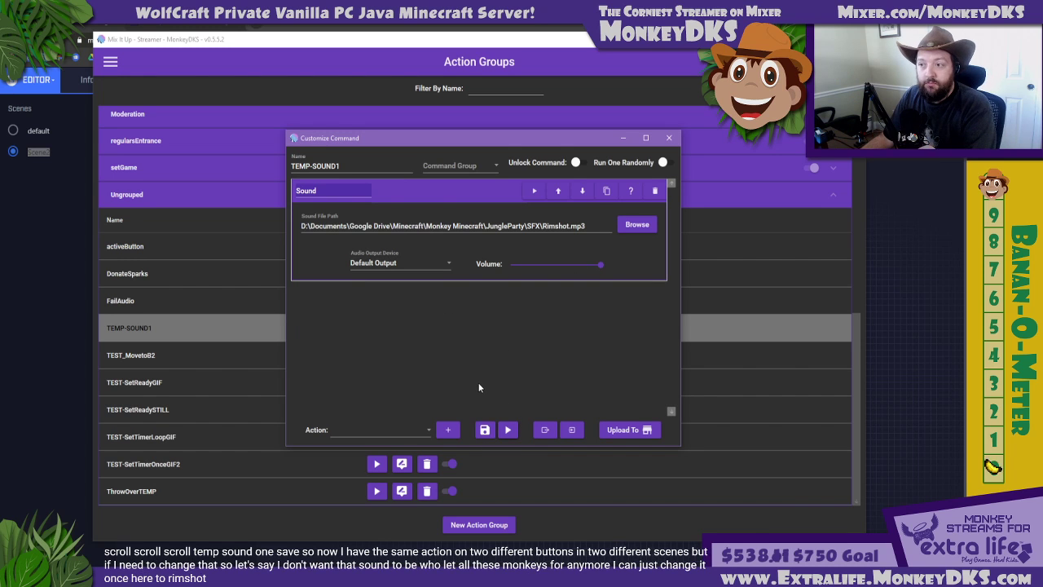
# Set the Sound action's file to DadLaugh.mp3, save TEMP-SOUND1, and collapse the Ungrouped action groups
pyautogui.click(637, 224)
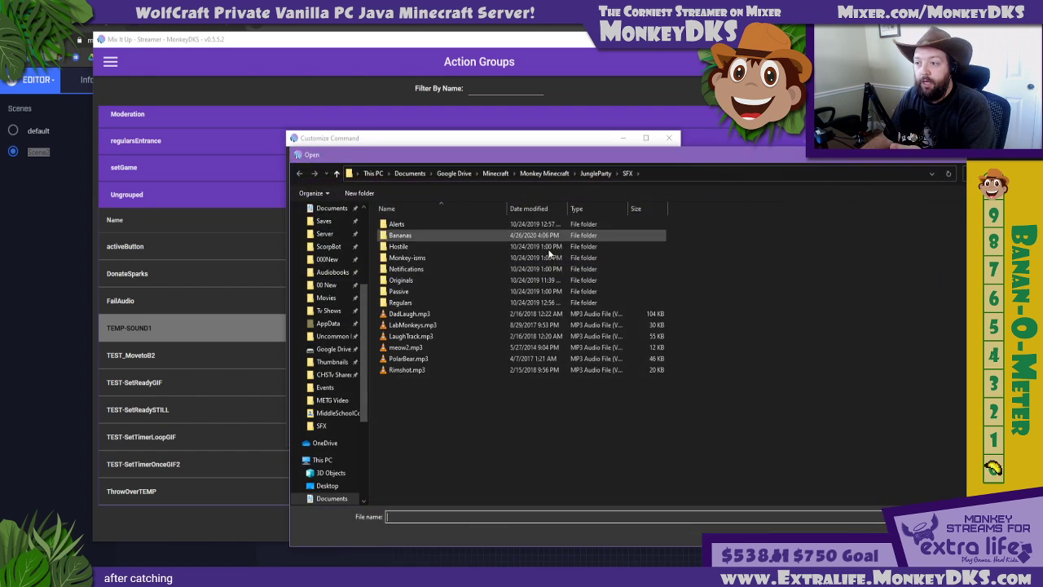
pyautogui.doubleClick(409, 314)
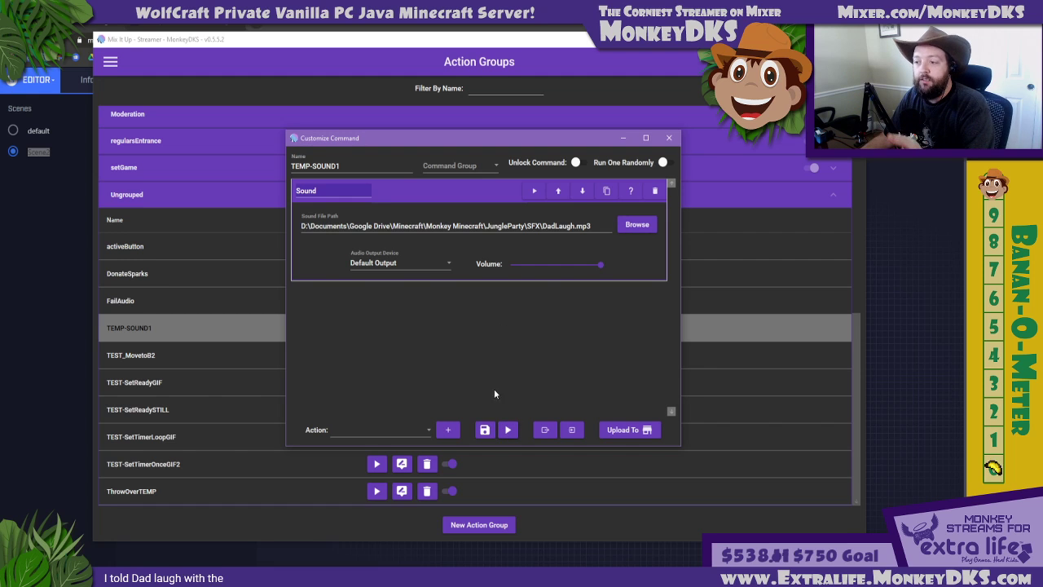
pyautogui.click(485, 430)
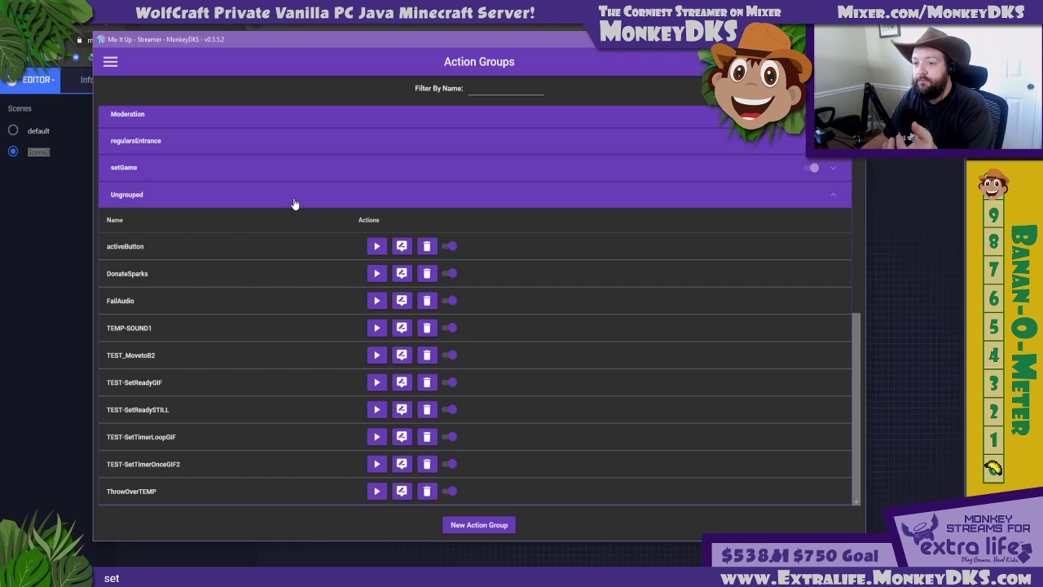
pyautogui.click(296, 202)
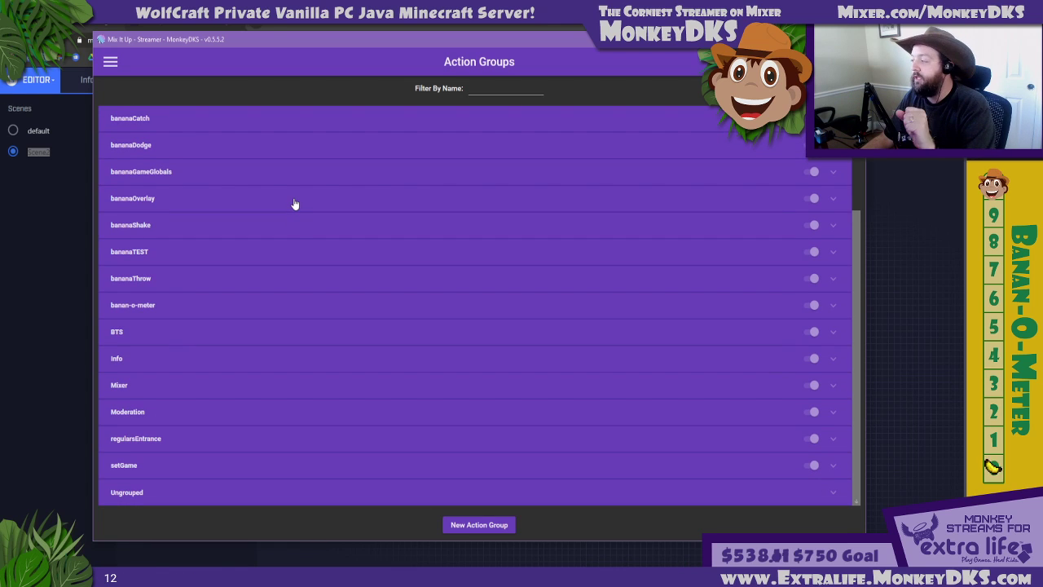
# Open the b2mnky1DefenseDecision command from the b2MonkeyChallenge action groups and examine its name and settings
pyautogui.scroll(5, 298, 224)
pyautogui.click(270, 175)
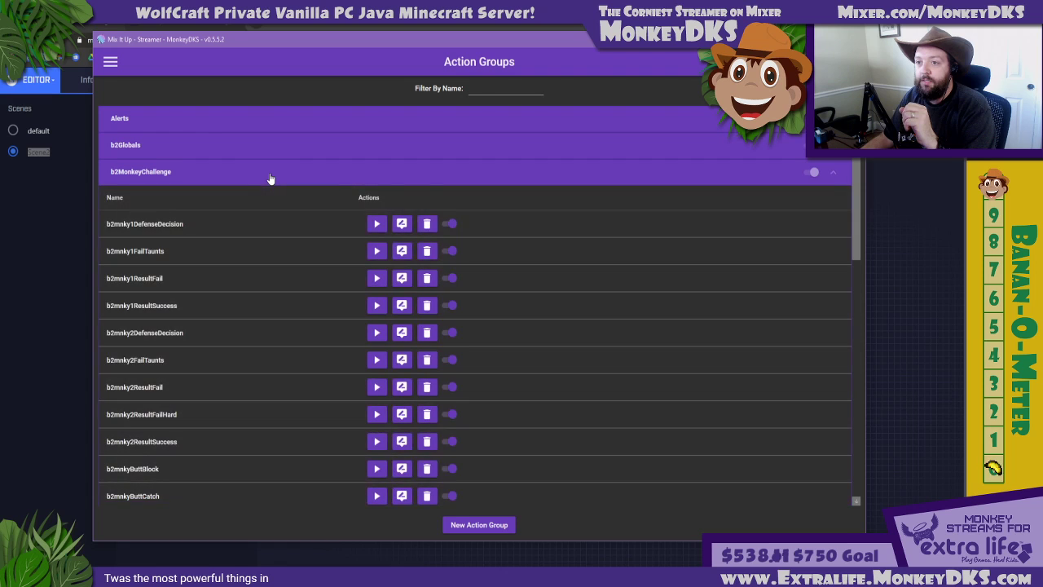
pyautogui.click(402, 225)
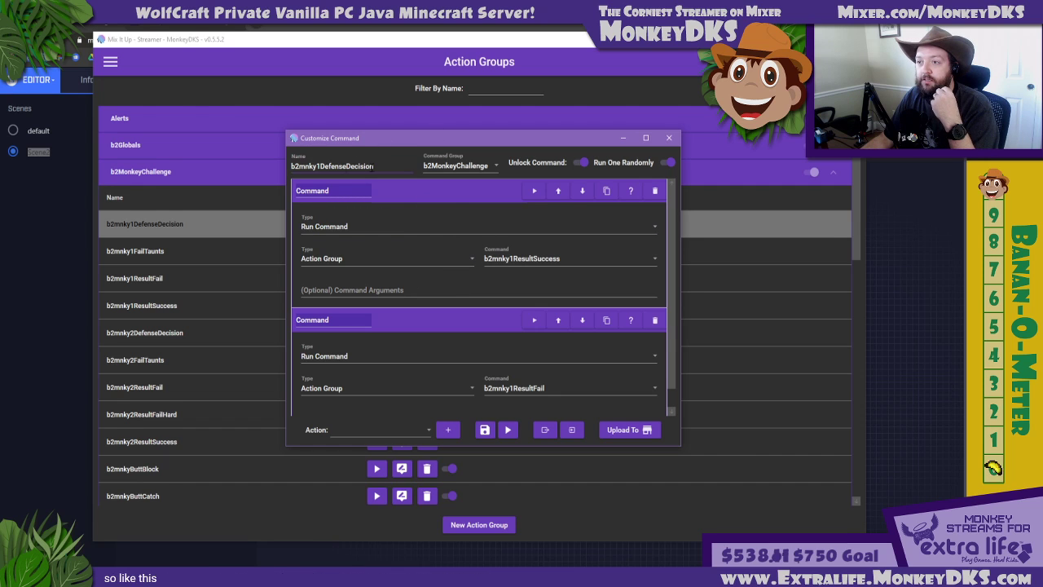
pyautogui.moveTo(380, 167); pyautogui.dragTo(273, 180)
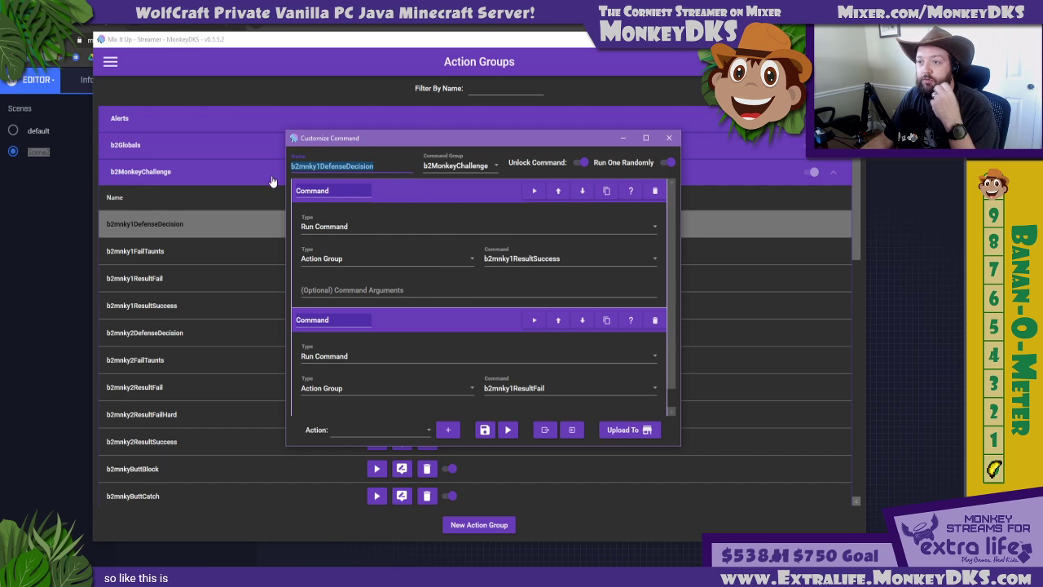
pyautogui.click(377, 166)
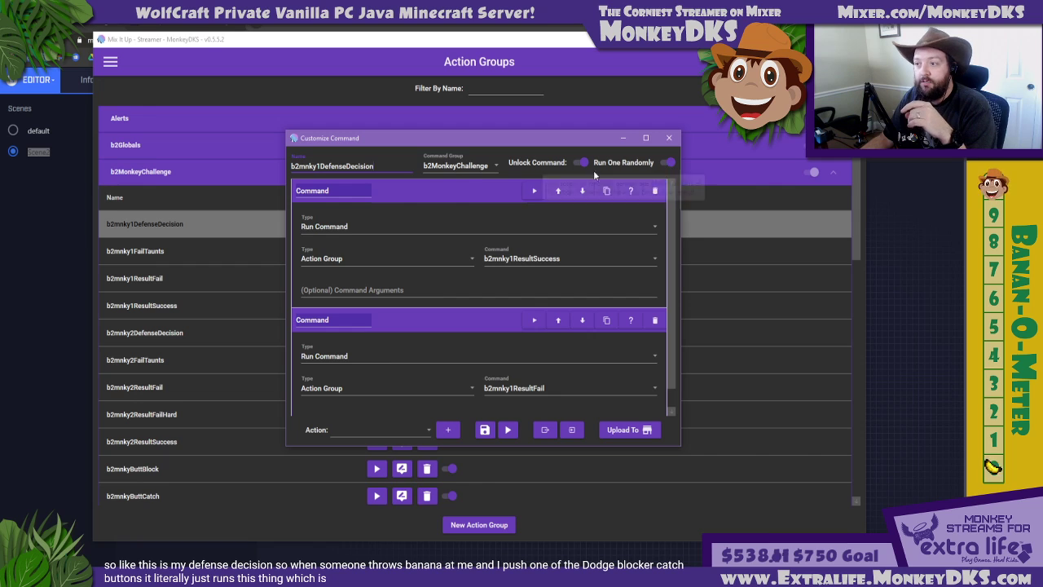
# Review the success and fail Run Command actions in b2mnky1DefenseDecision, close it without saving, and collapse the b2MonkeyChallenge group
pyautogui.click(510, 192)
pyautogui.click(486, 208)
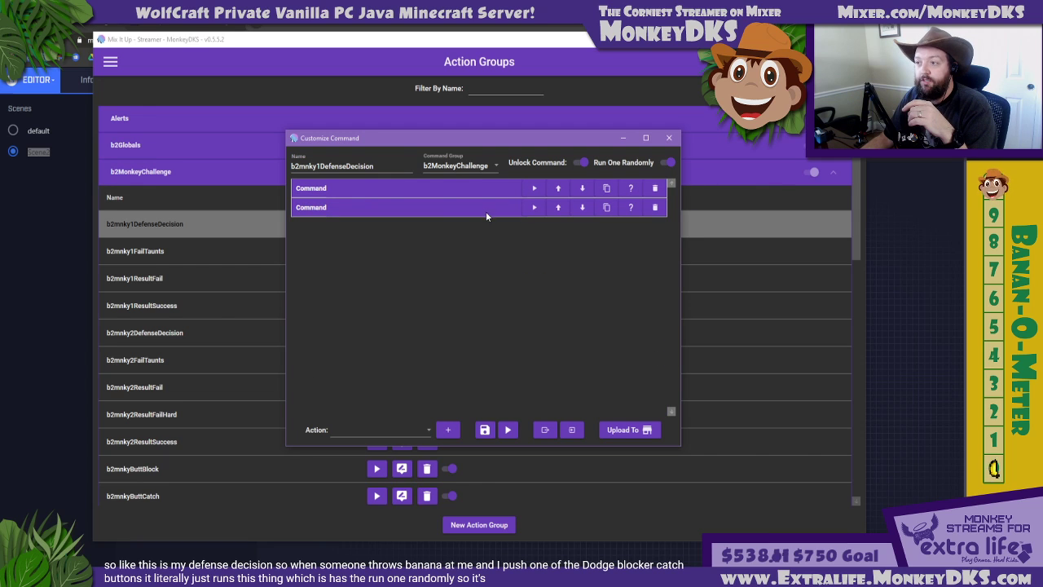
pyautogui.click(432, 208)
pyautogui.click(432, 185)
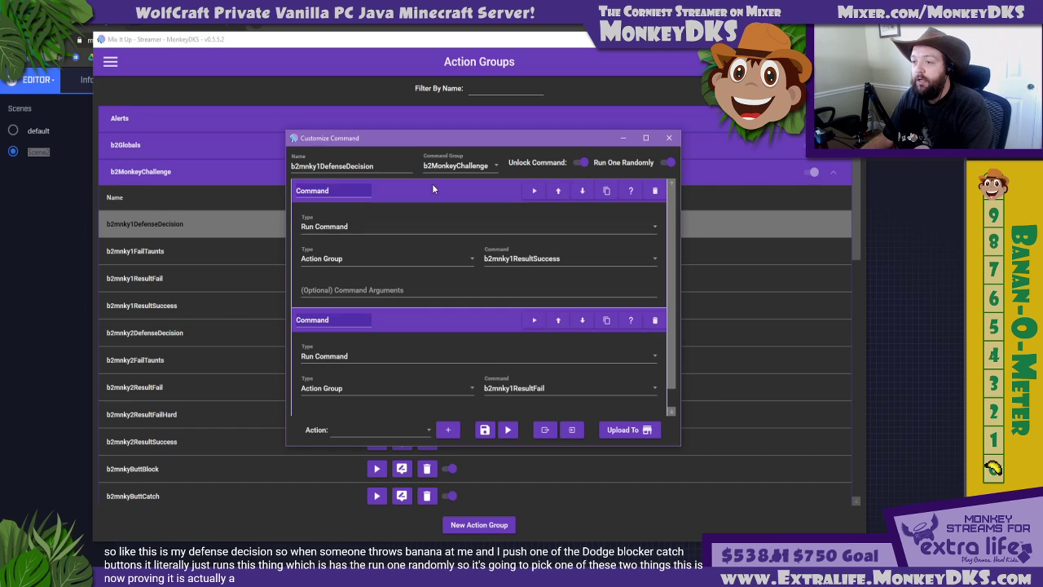
pyautogui.click(530, 391)
pyautogui.click(452, 369)
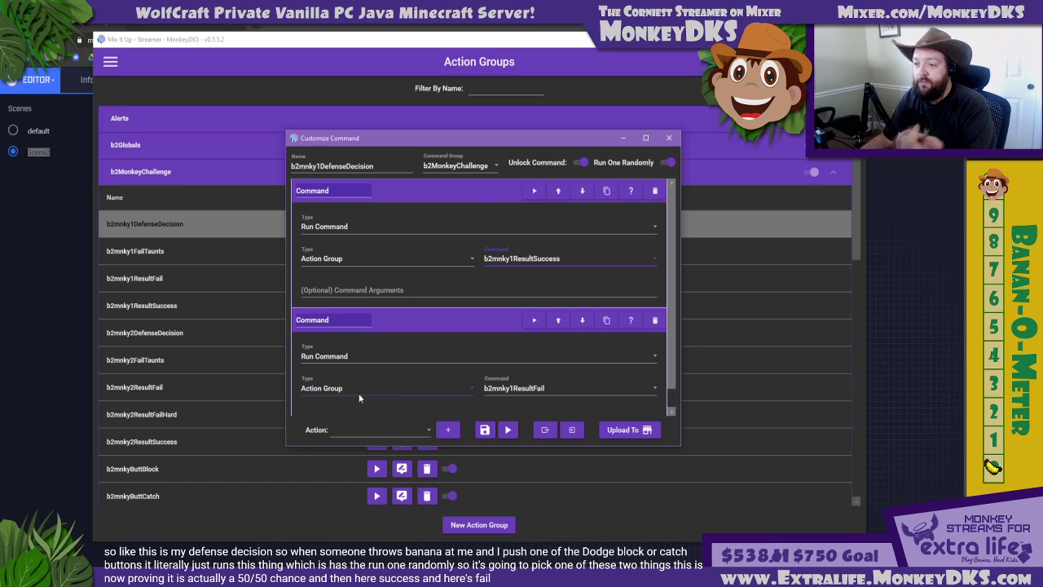
pyautogui.click(420, 320)
pyautogui.click(420, 194)
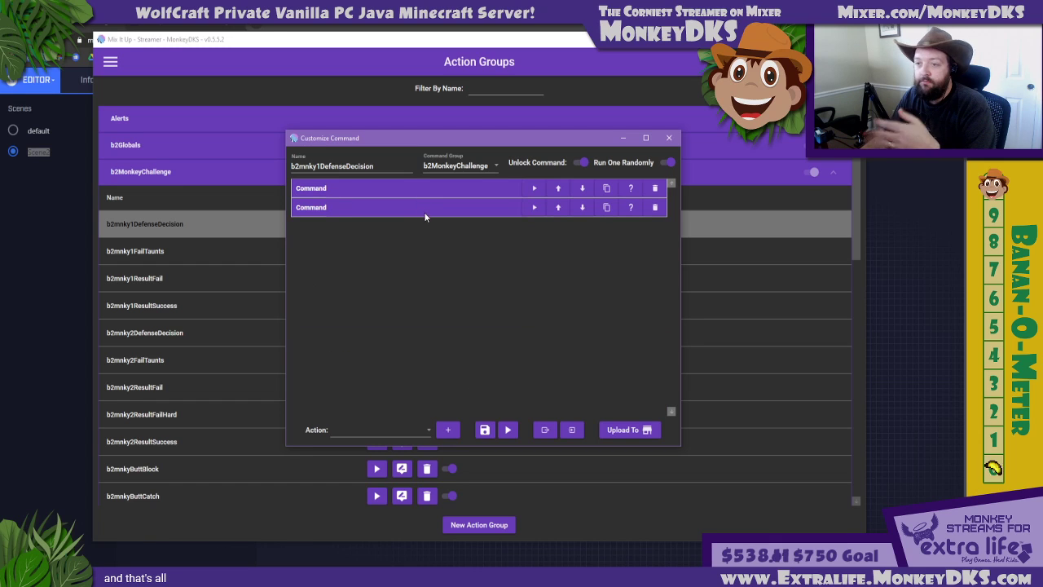
pyautogui.click(668, 137)
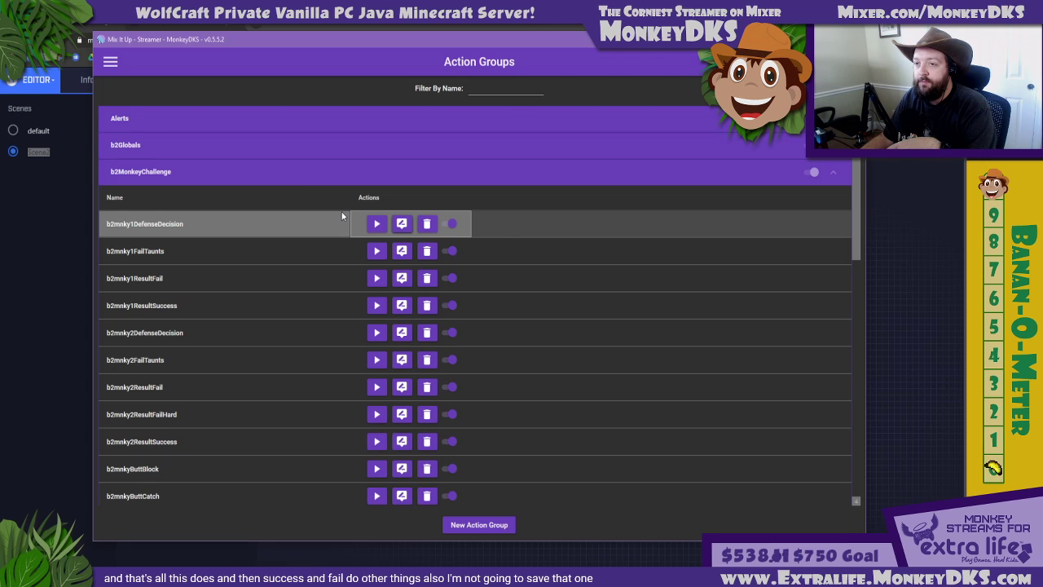
pyautogui.click(294, 186)
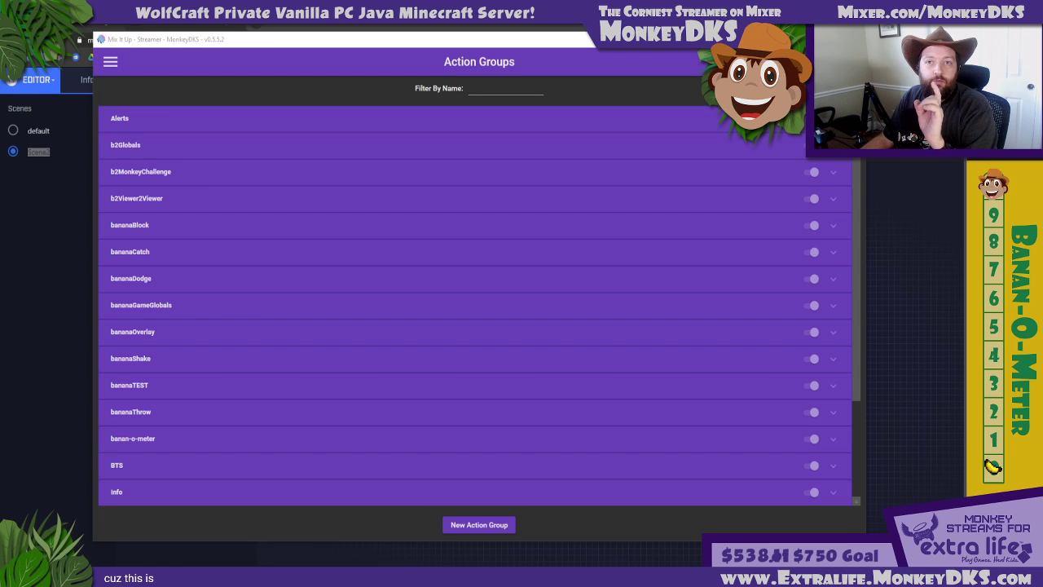
# Switch to the Banana Game spreadsheet in Google Sheets and examine the TextBox steps and variables on the V2V-Throw sheet
pyautogui.moveTo(0, 187); pyautogui.dragTo(531, 24)
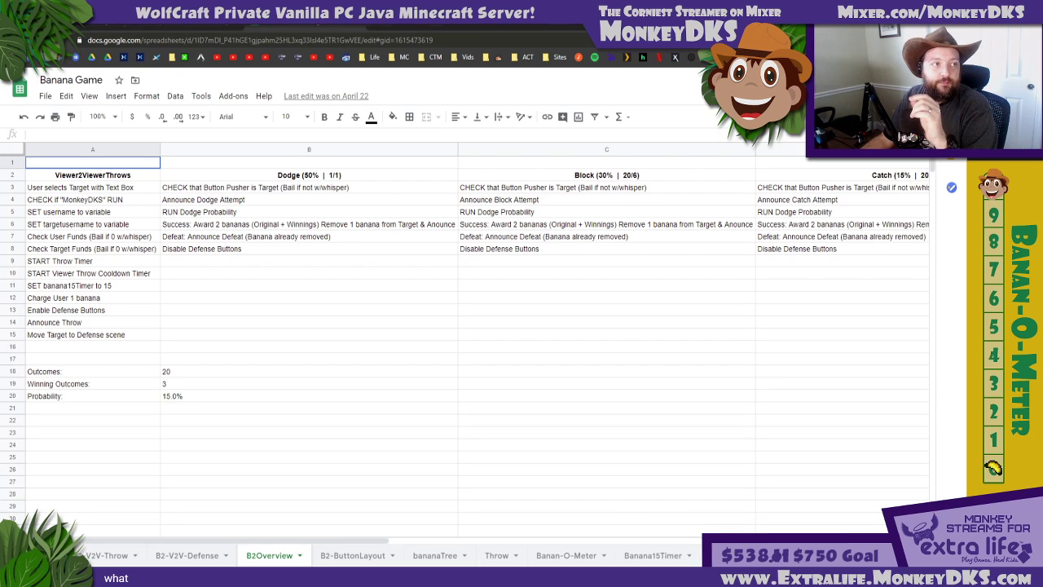
pyautogui.click(114, 555)
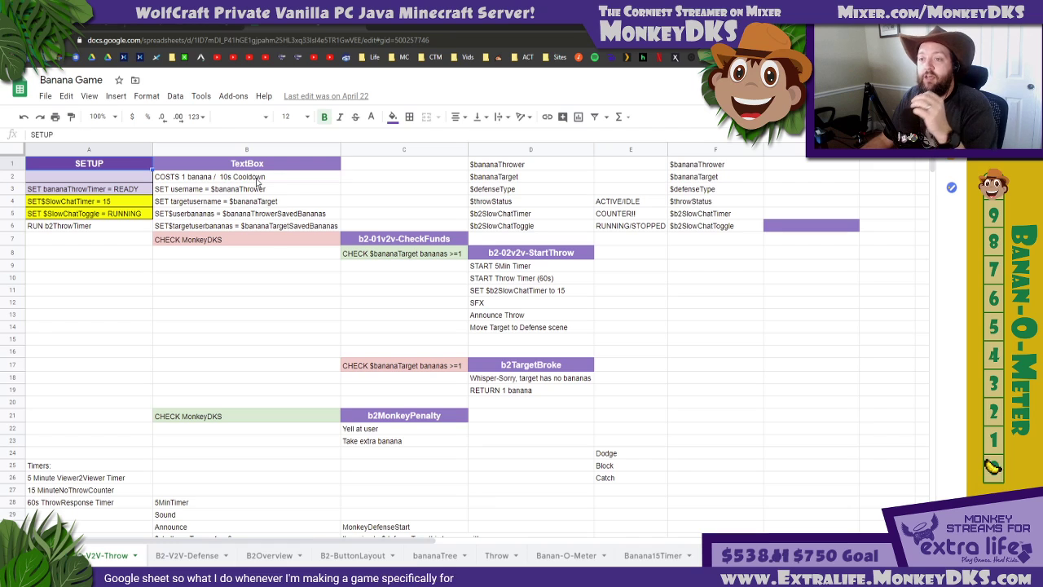
pyautogui.moveTo(257, 181); pyautogui.dragTo(274, 238)
pyautogui.click(275, 238)
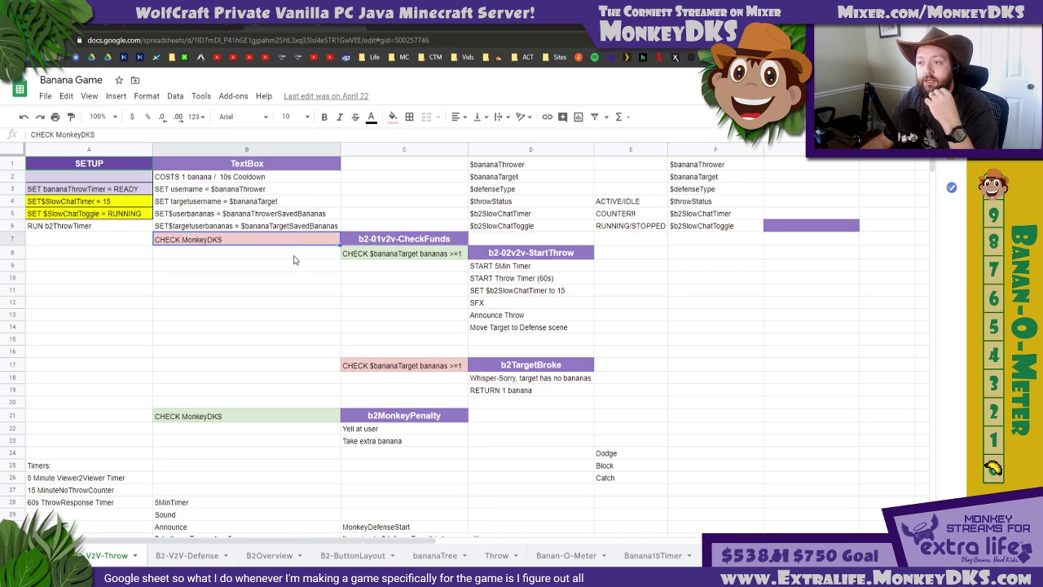
pyautogui.doubleClick(241, 225)
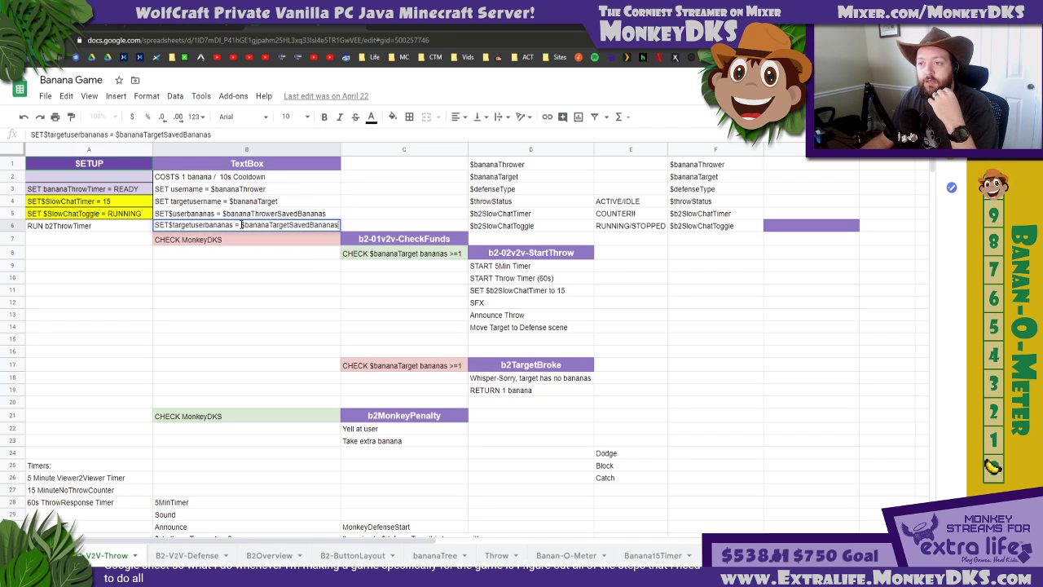
pyautogui.moveTo(241, 225); pyautogui.dragTo(339, 226)
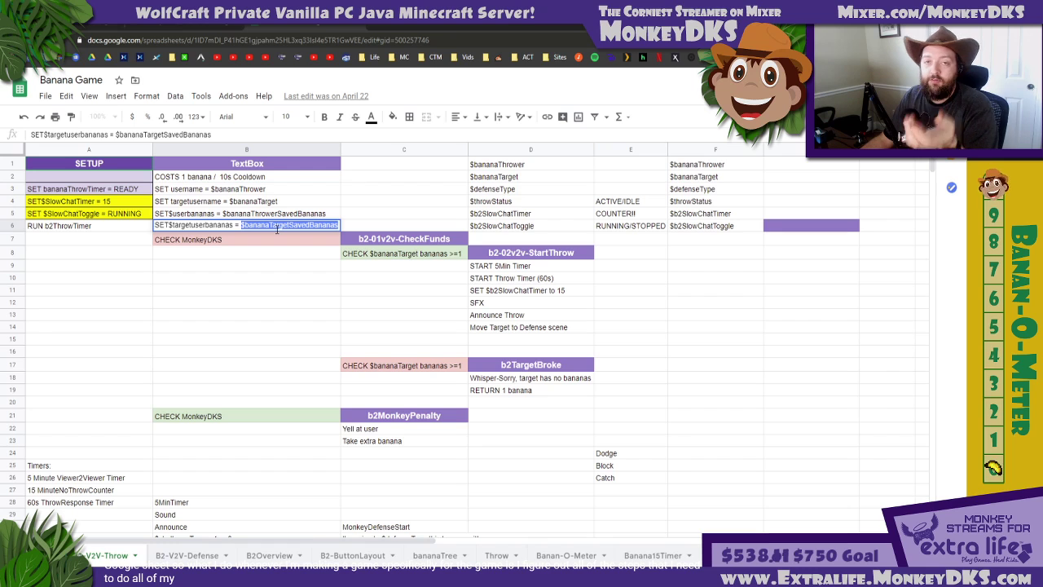
pyautogui.press('Return')
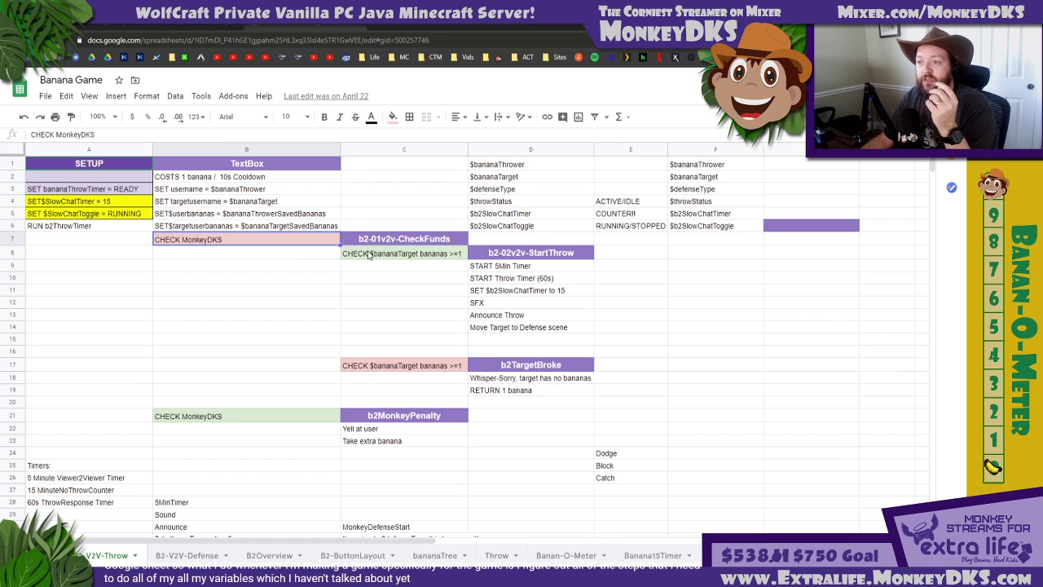
# Examine the $bananaTarget checks, the variable list in columns D to F, and the b2-02v2v-StartThrow steps
pyautogui.click(371, 255)
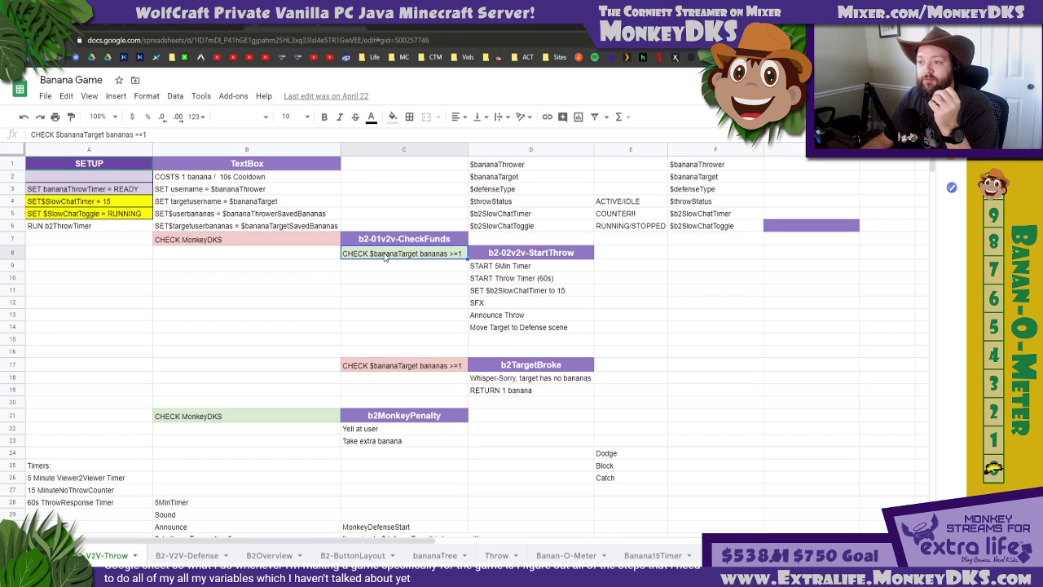
pyautogui.keyDown('ctrl'); pyautogui.click(394, 366); pyautogui.keyUp('ctrl')
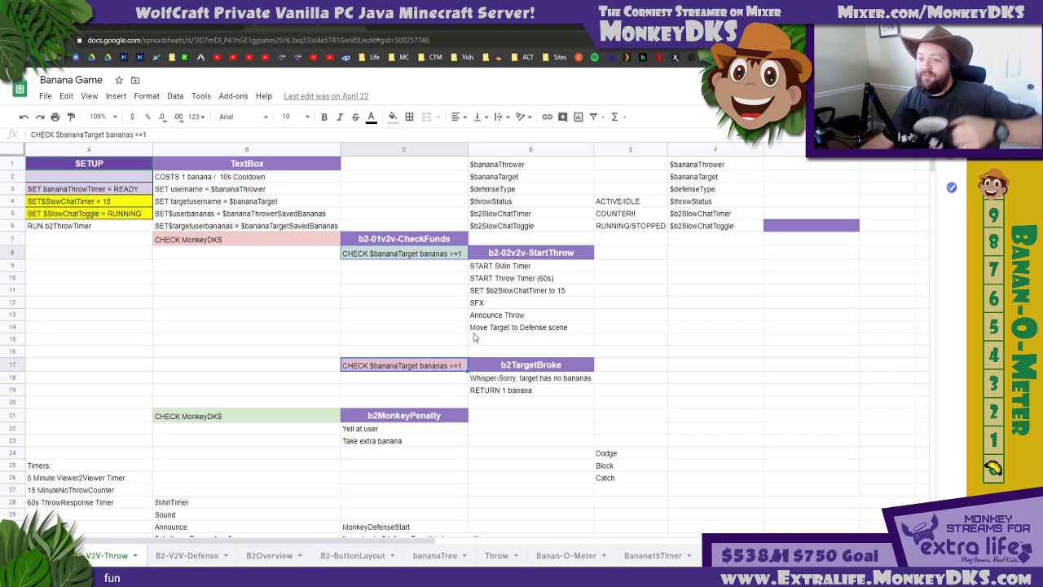
pyautogui.click(369, 215)
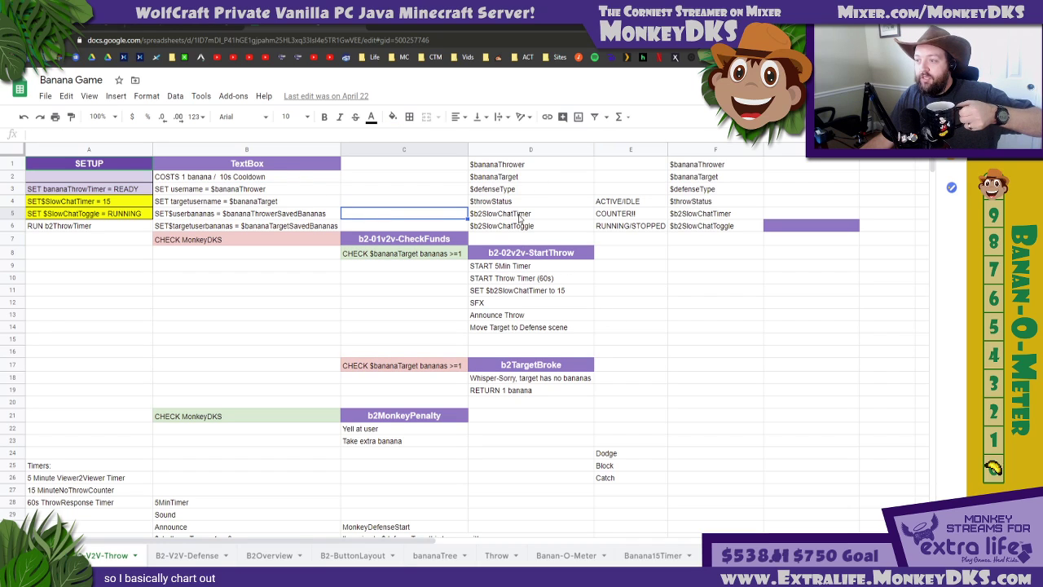
pyautogui.moveTo(497, 164); pyautogui.dragTo(695, 235)
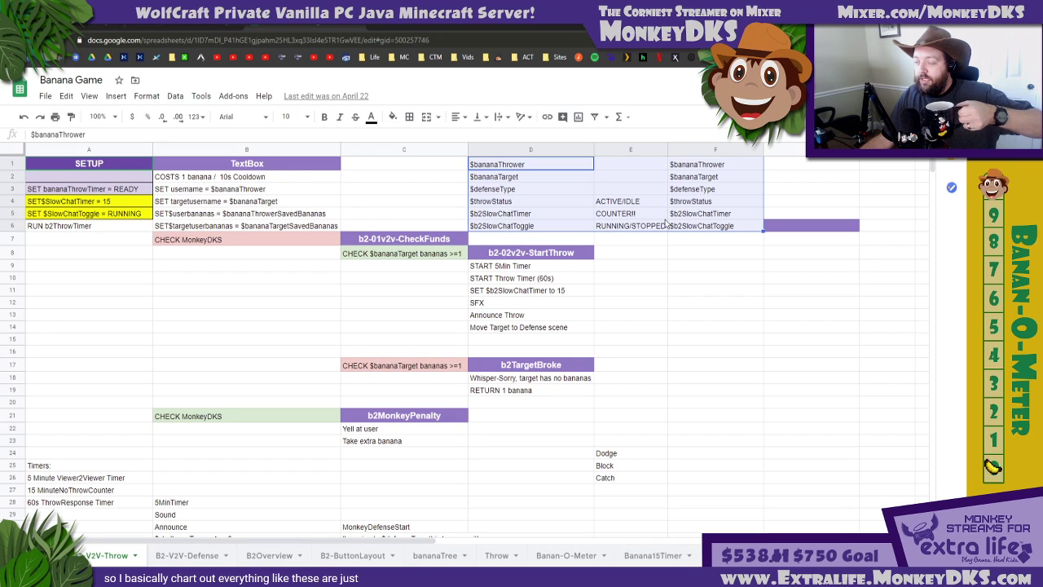
pyautogui.click(480, 290)
pyautogui.click(235, 167)
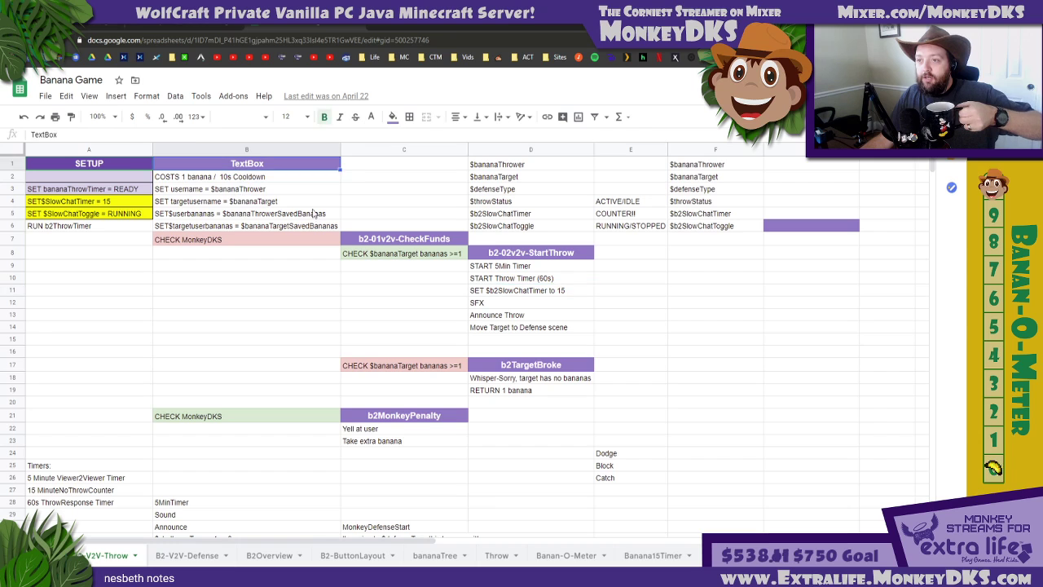
pyautogui.click(318, 213)
pyautogui.click(513, 277)
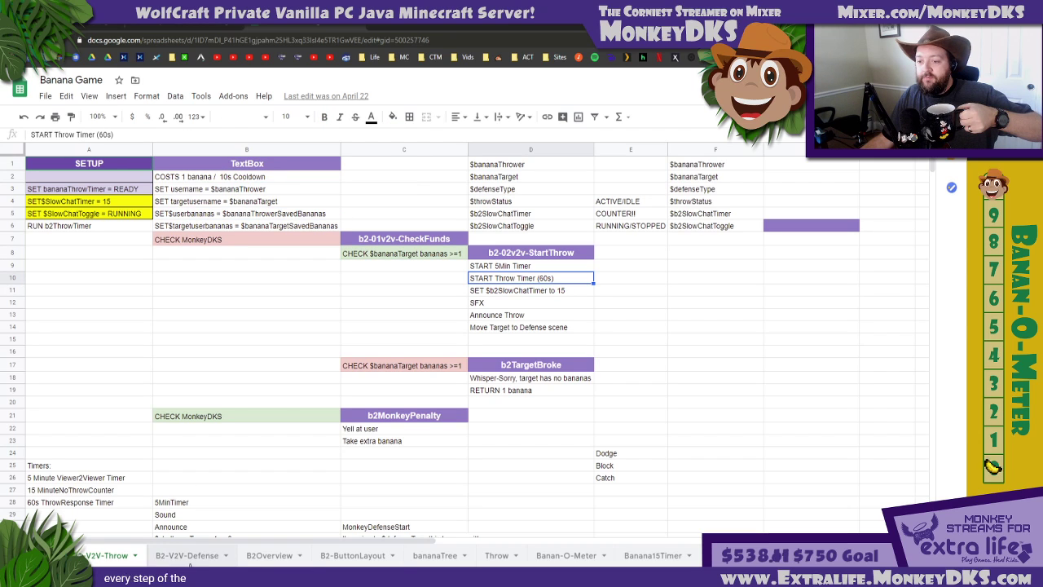
# Open the B2-V2V-Defense sheet and trace the defense flow from the CheckTarget conditions to the success and fail outcomes
pyautogui.click(186, 556)
pyautogui.click(238, 220)
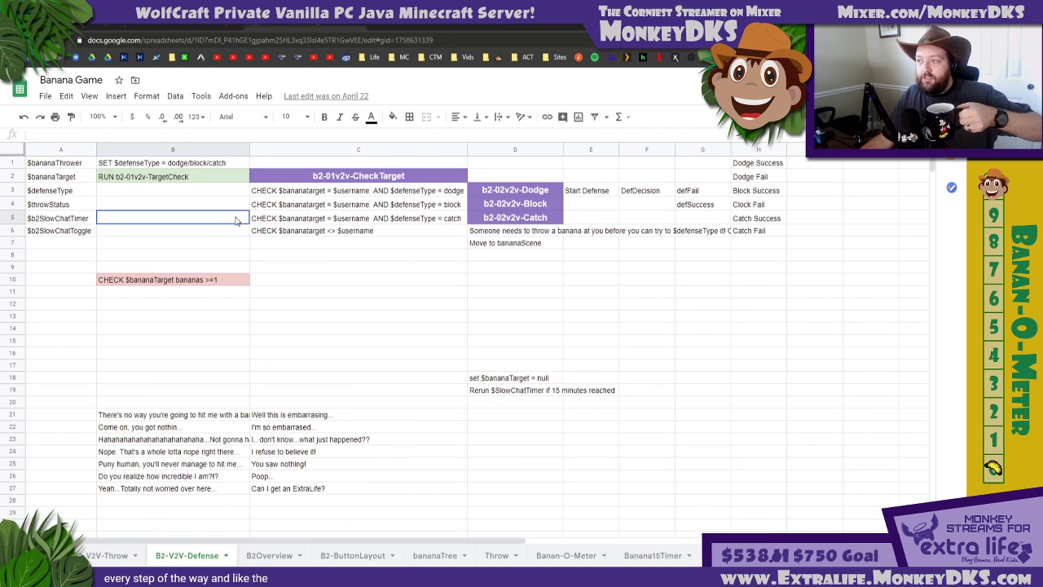
pyautogui.click(371, 218)
pyautogui.click(424, 209)
pyautogui.click(492, 205)
pyautogui.click(541, 217)
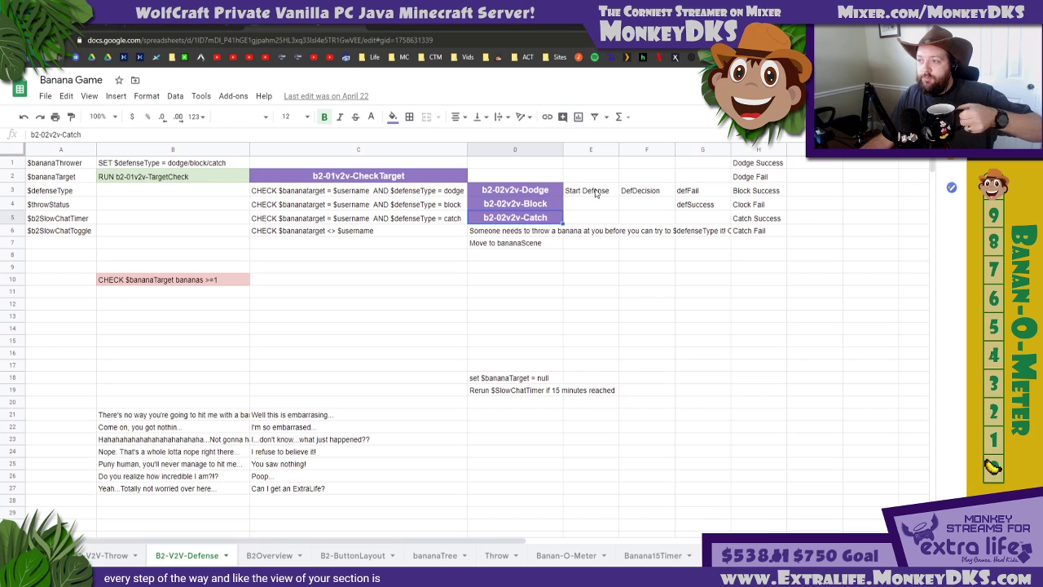
pyautogui.click(596, 193)
pyautogui.click(643, 193)
pyautogui.click(697, 206)
pyautogui.click(751, 219)
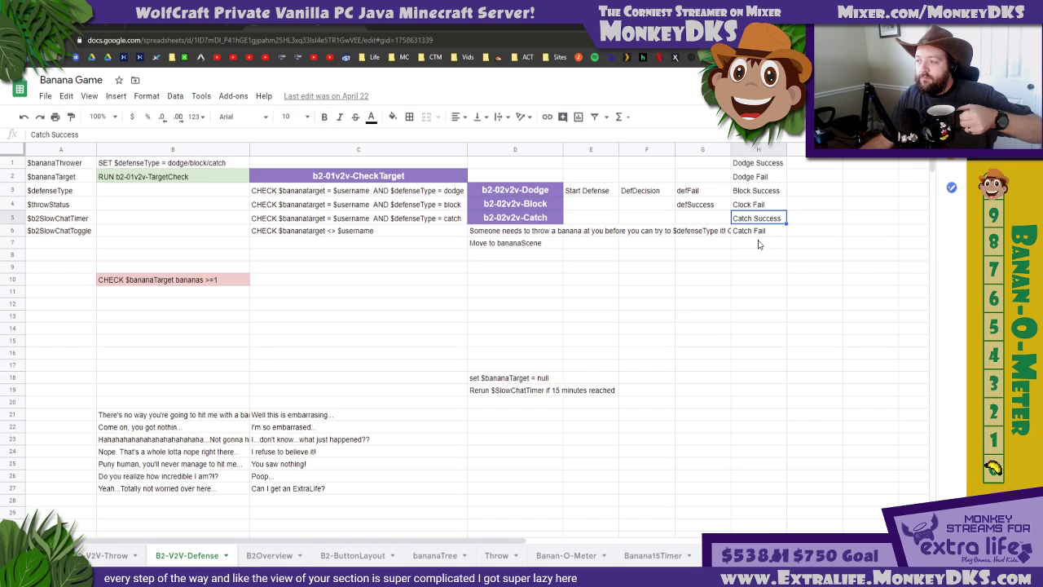
# View the bananaTree sheet and trace the command flow on the Throw sheet from throwThrow (TextBox) to throw04aTimesUp
pyautogui.click(425, 557)
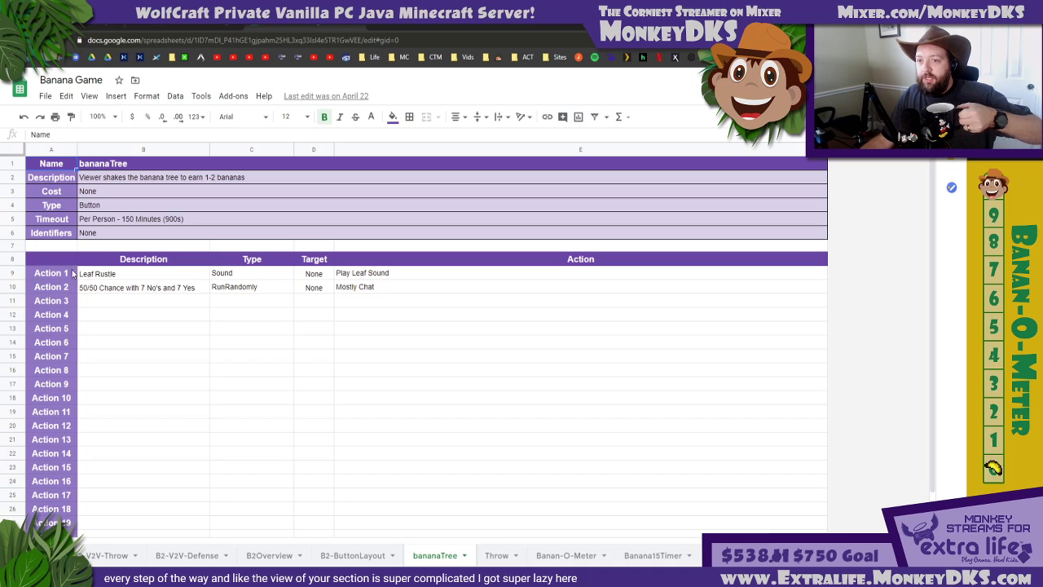
pyautogui.click(501, 557)
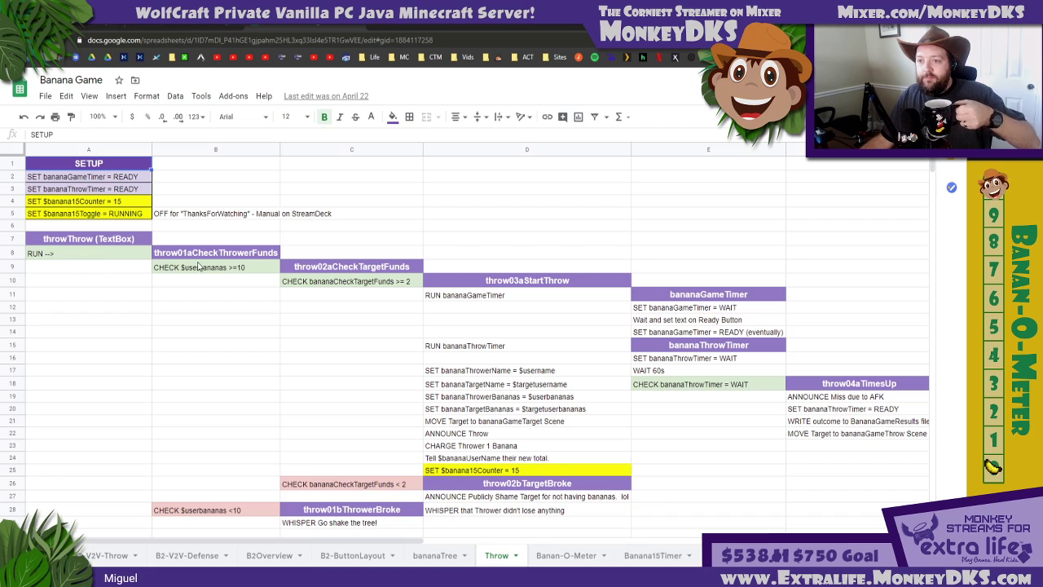
pyautogui.click(51, 254)
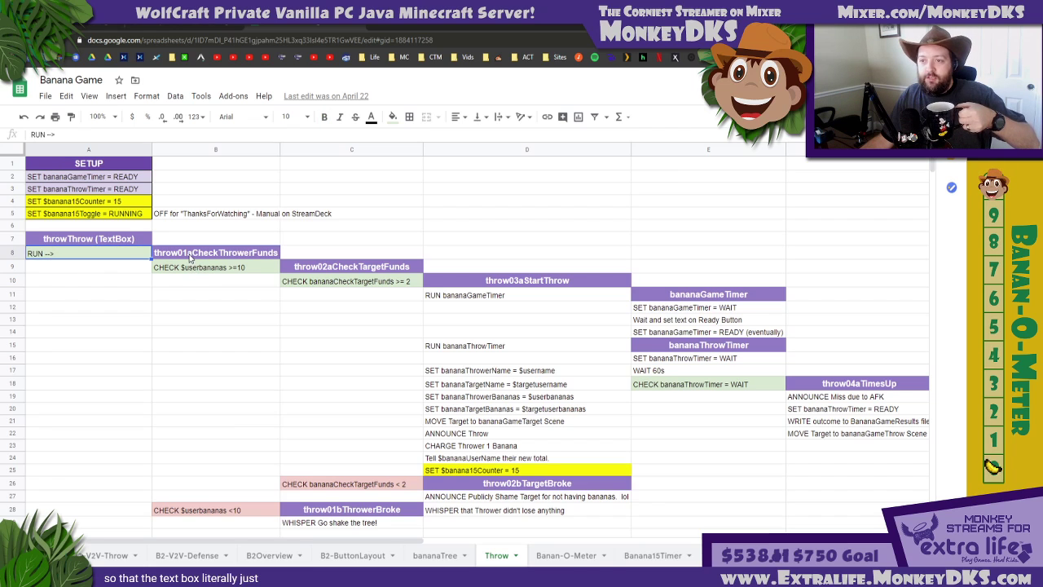
pyautogui.click(191, 256)
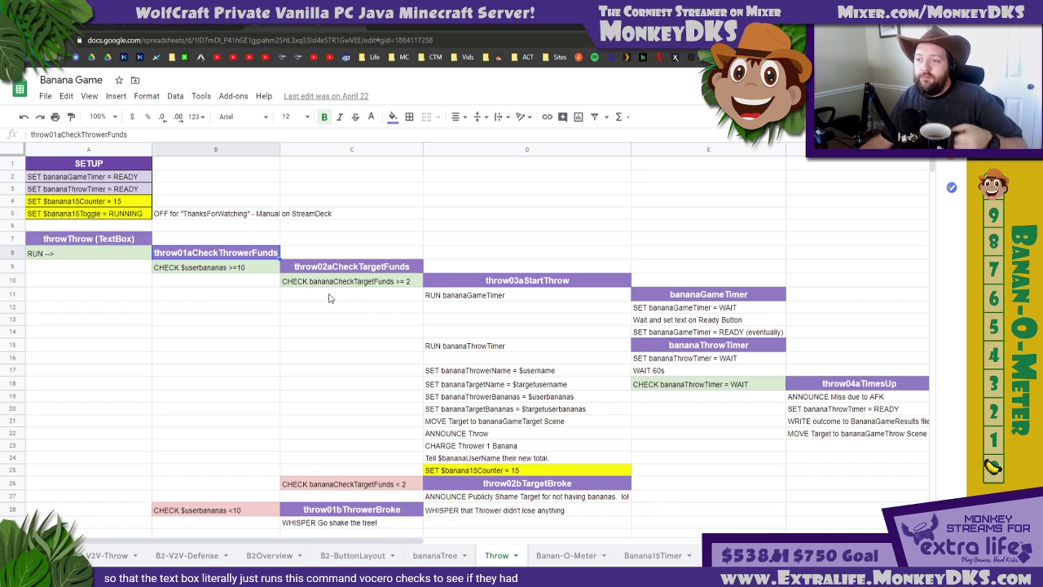
pyautogui.click(338, 284)
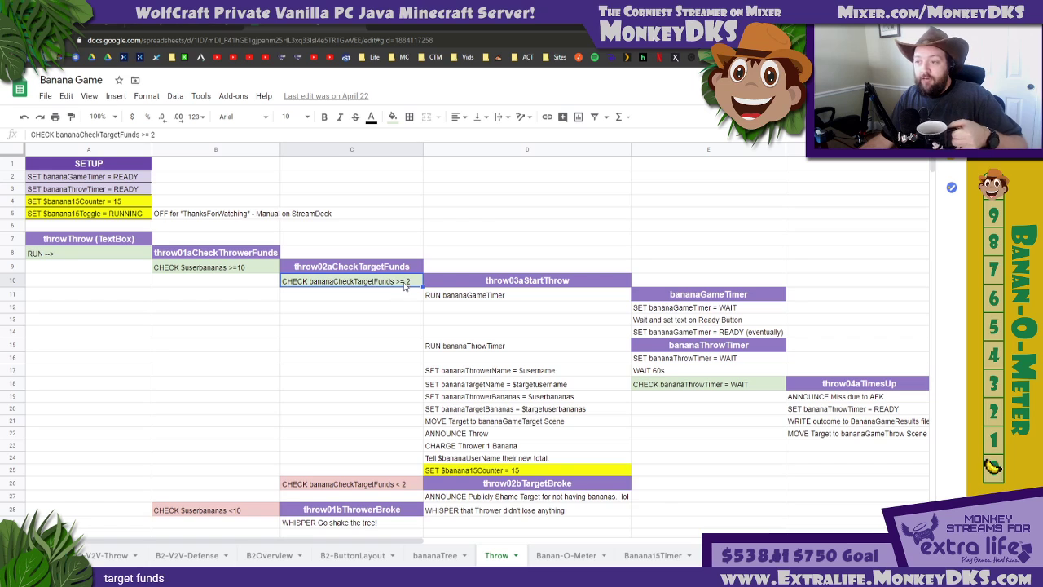
pyautogui.click(464, 298)
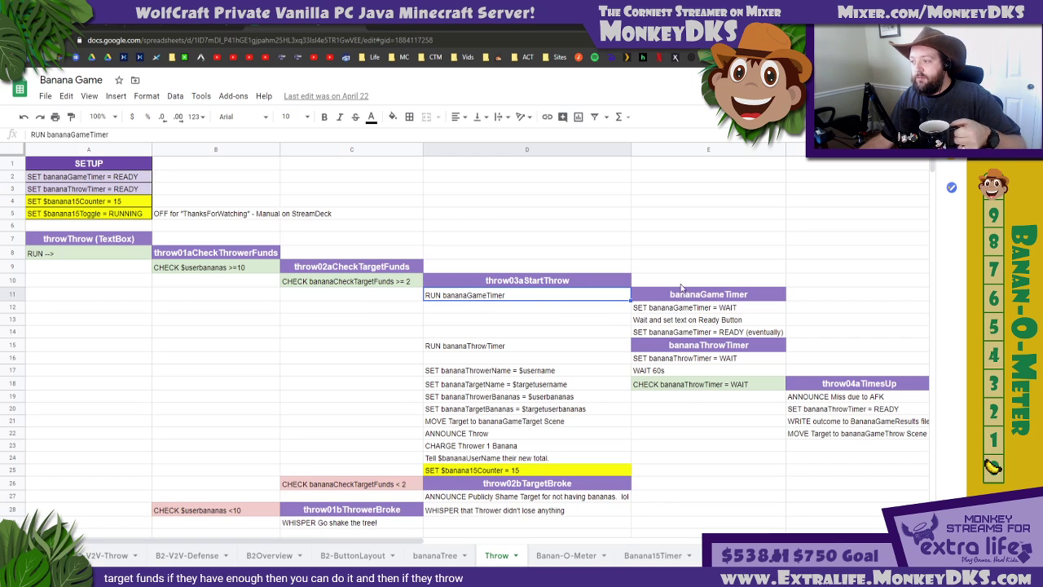
pyautogui.click(833, 388)
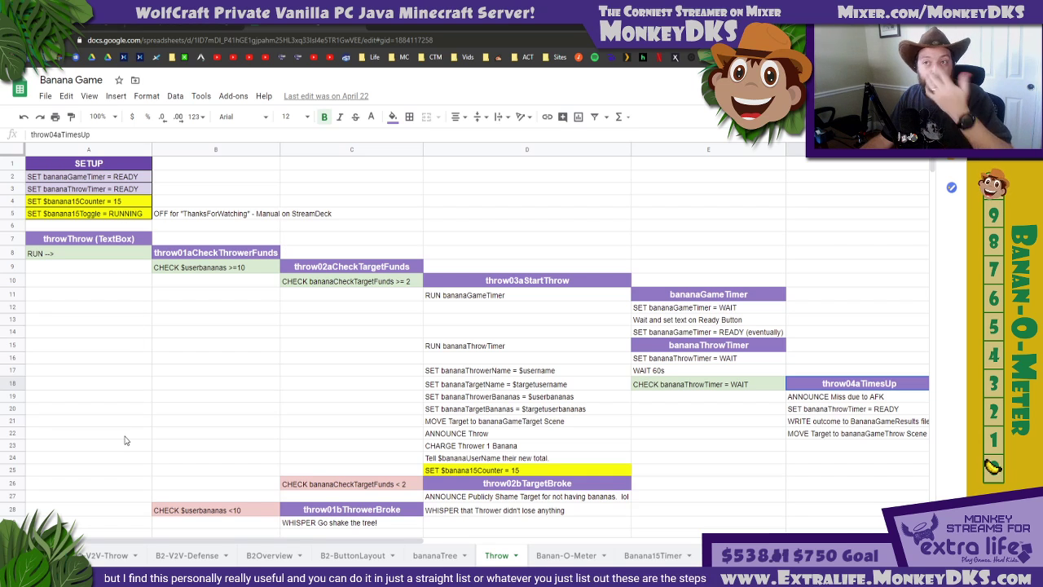
# Return to the Mixer editor, switch to Mix It Up, and expand the Info action groups
pyautogui.click(78, 25)
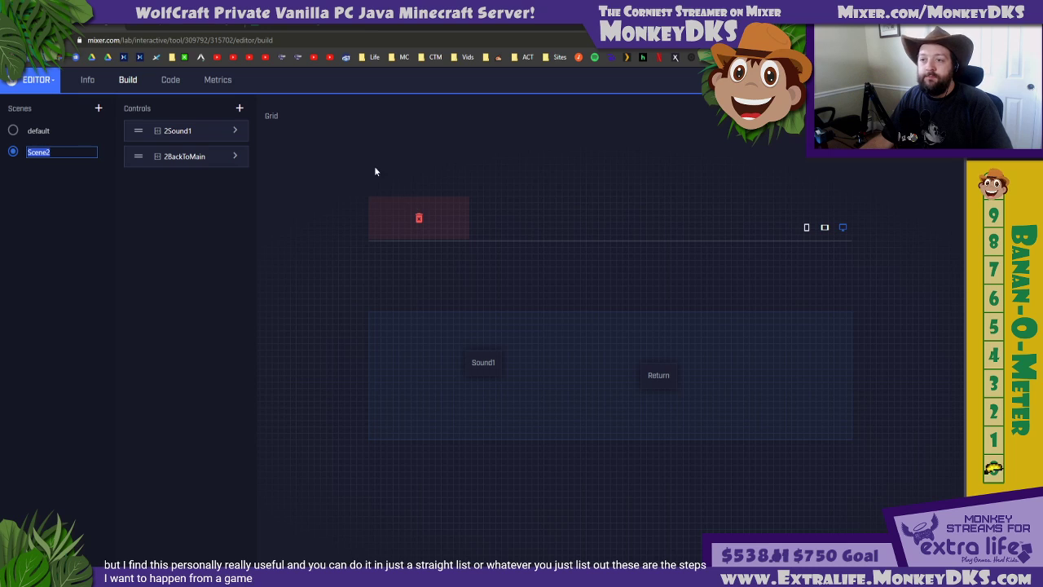
pyautogui.click(464, 576)
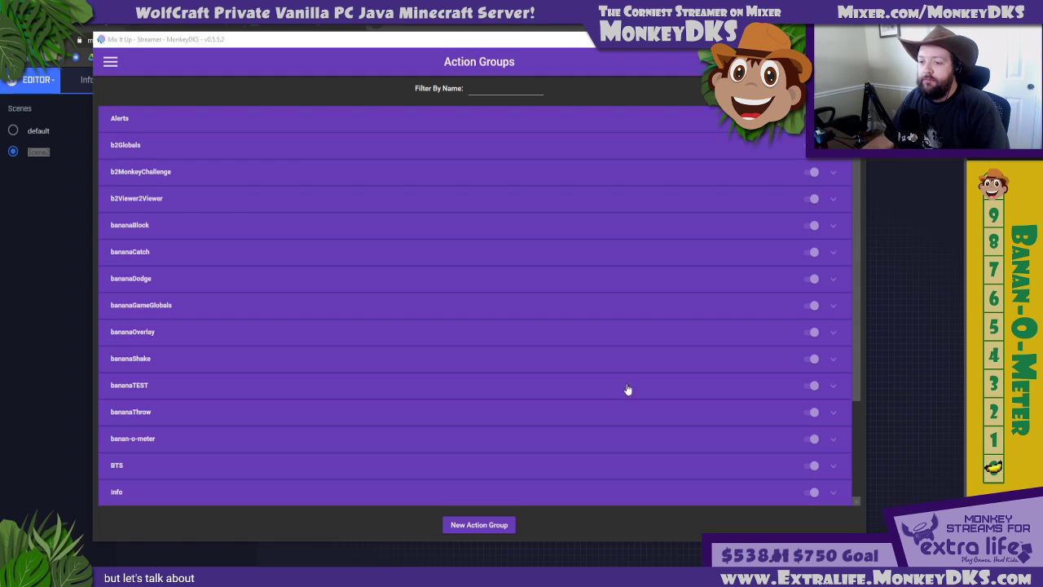
pyautogui.click(402, 373)
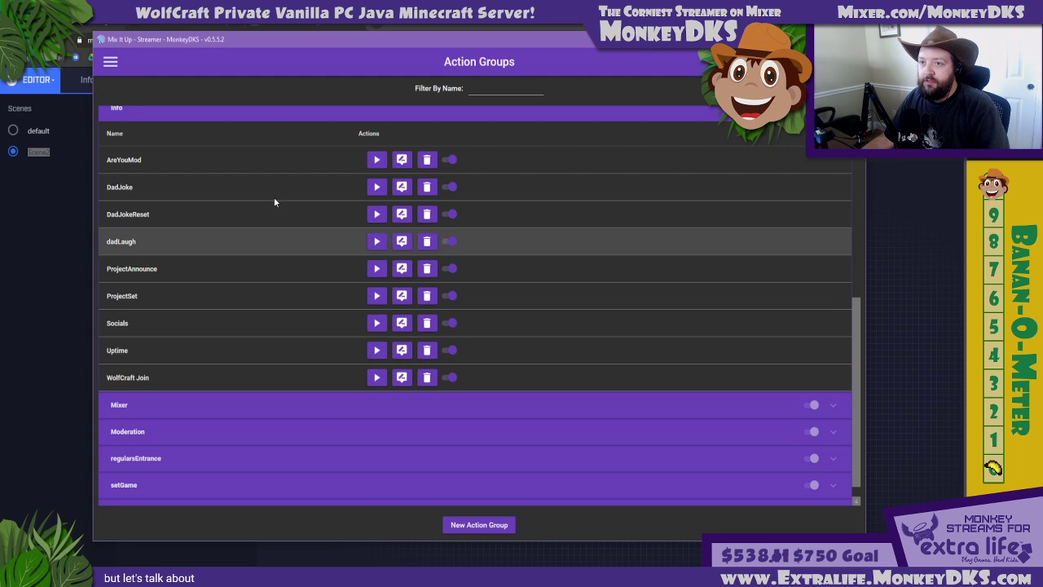
# Collapse the Info group and open the ungrouped TEMP-SOUND1 command for editing
pyautogui.click(289, 115)
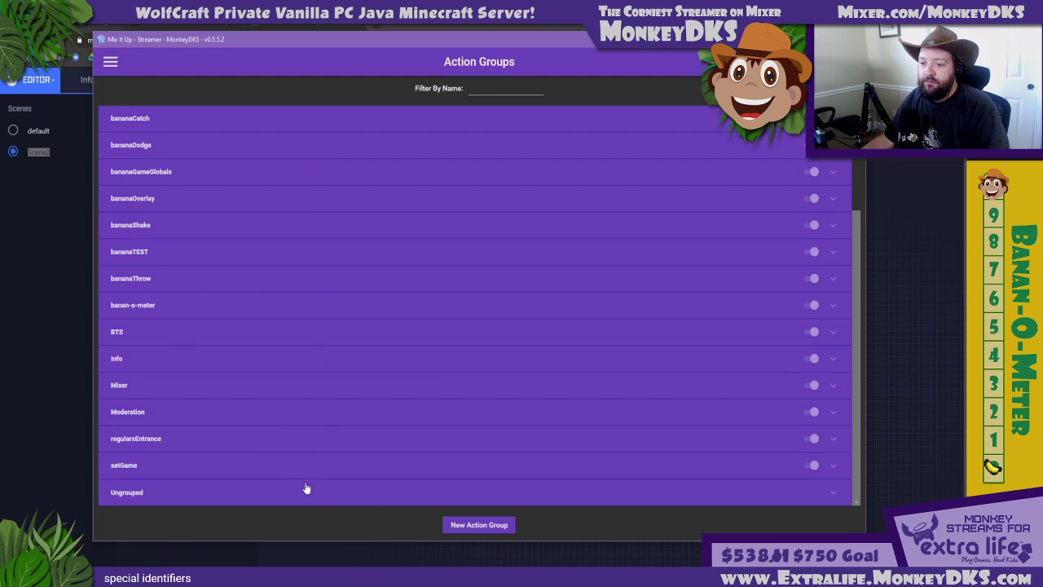
pyautogui.click(306, 488)
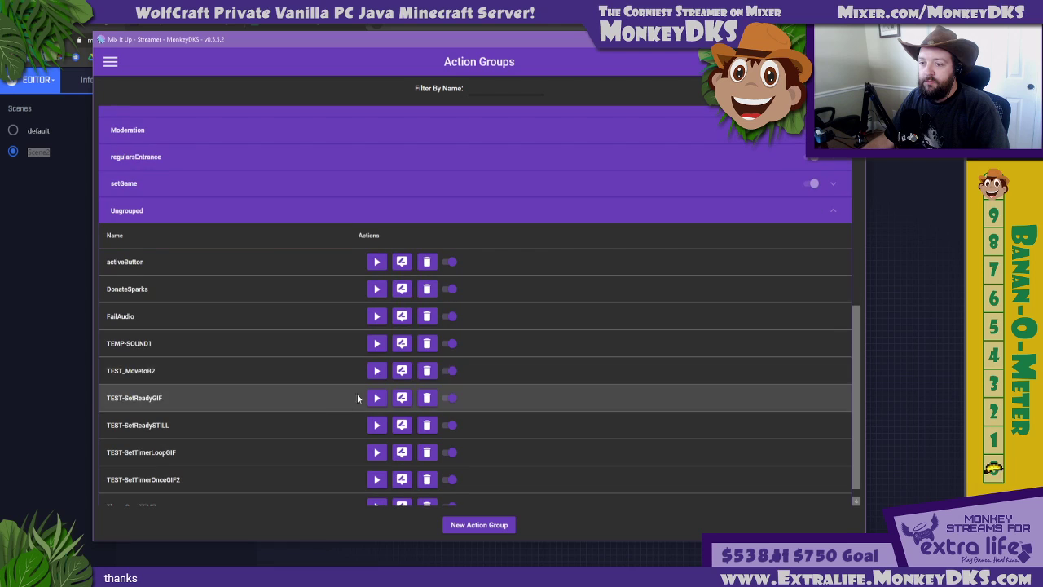
pyautogui.click(401, 343)
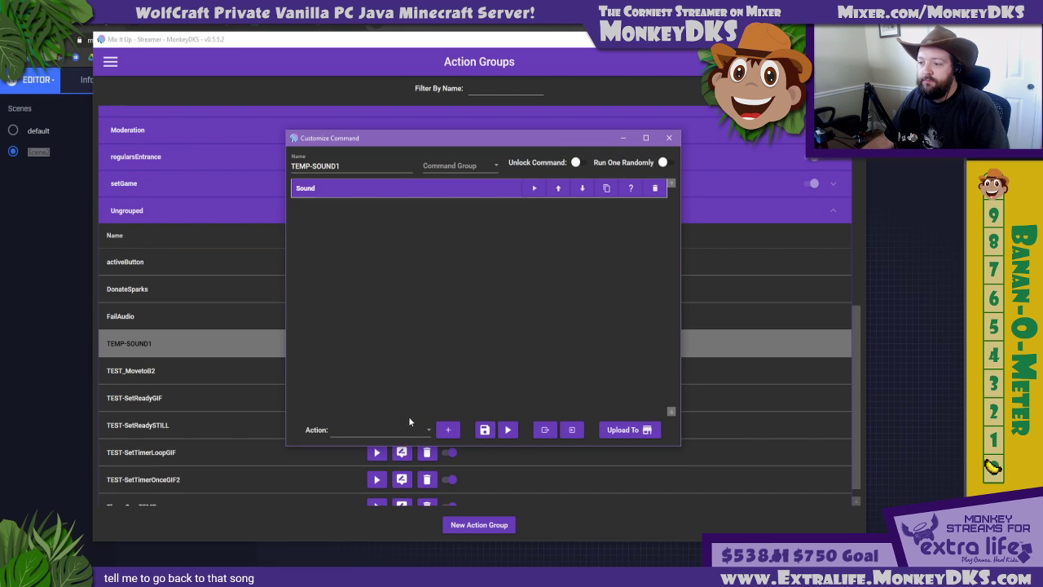
# Add a Special Identifier action to the TEMP-SOUND1 command
pyautogui.click(410, 423)
pyautogui.scroll(-1, 363, 364)
pyautogui.scroll(1, 362, 363)
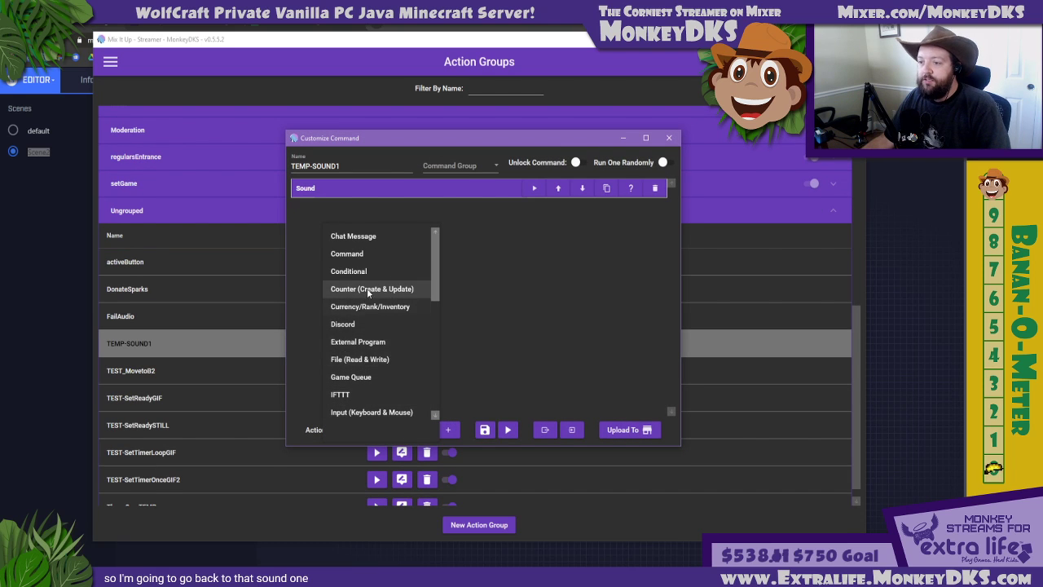
pyautogui.scroll(-5, 366, 287)
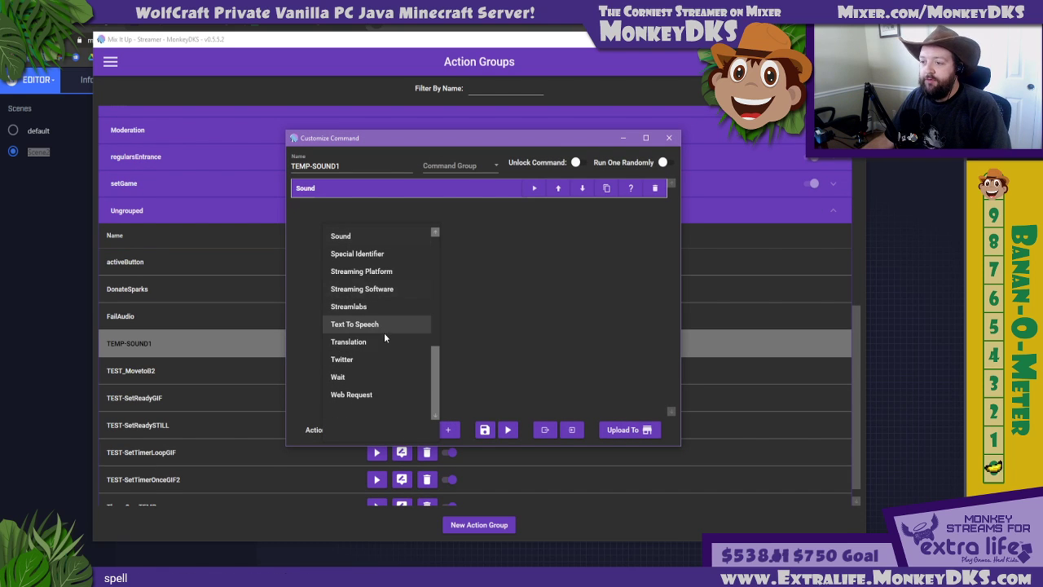
pyautogui.click(369, 255)
pyautogui.click(448, 430)
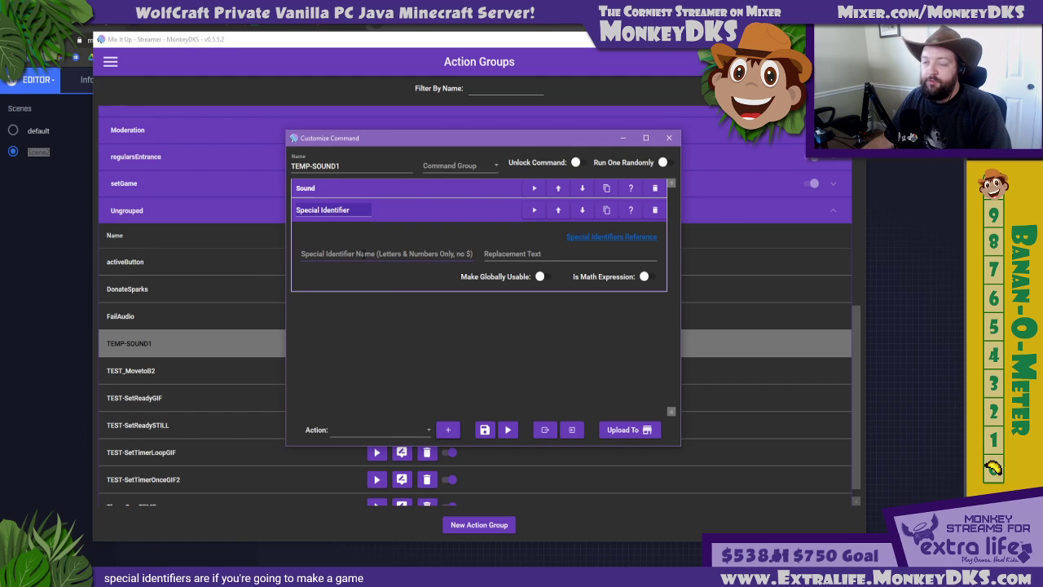
# Name the special identifier "name", set its replacement text to MonkeyDKS, and make it globally usable
pyautogui.click(388, 249)
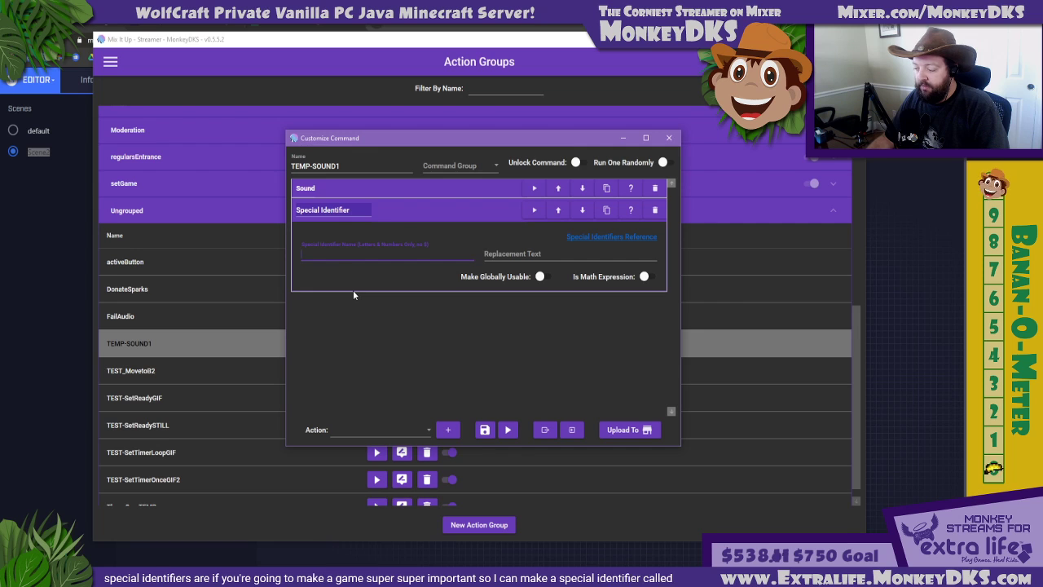
pyautogui.write('name')
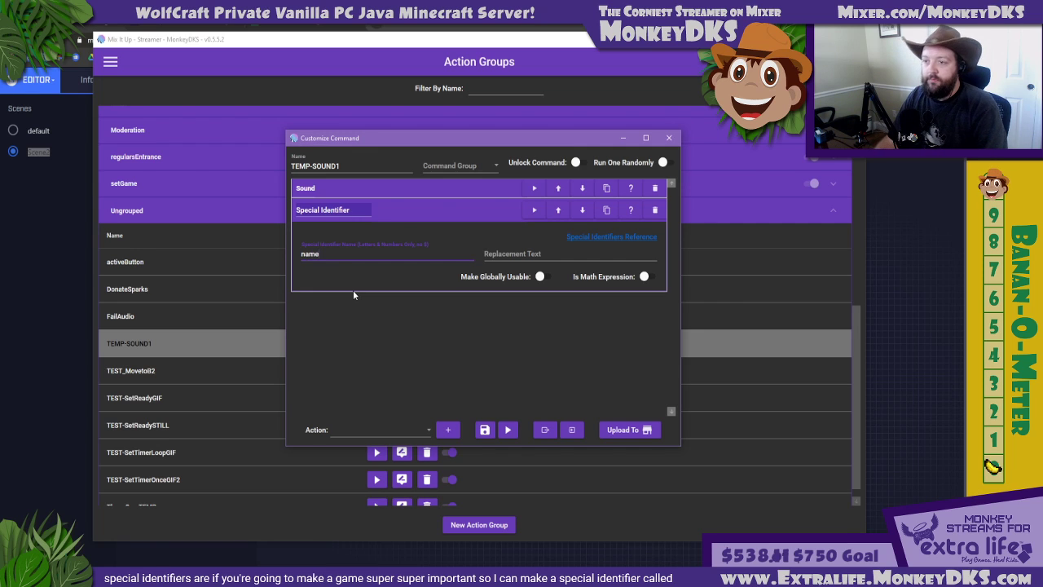
pyautogui.click(501, 255)
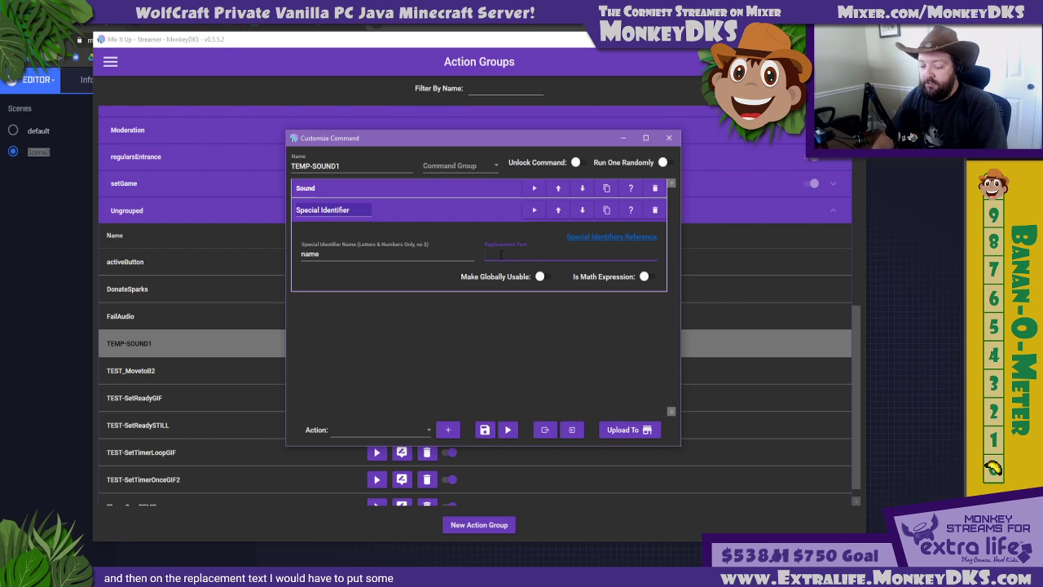
pyautogui.write('MonkeyDKS')
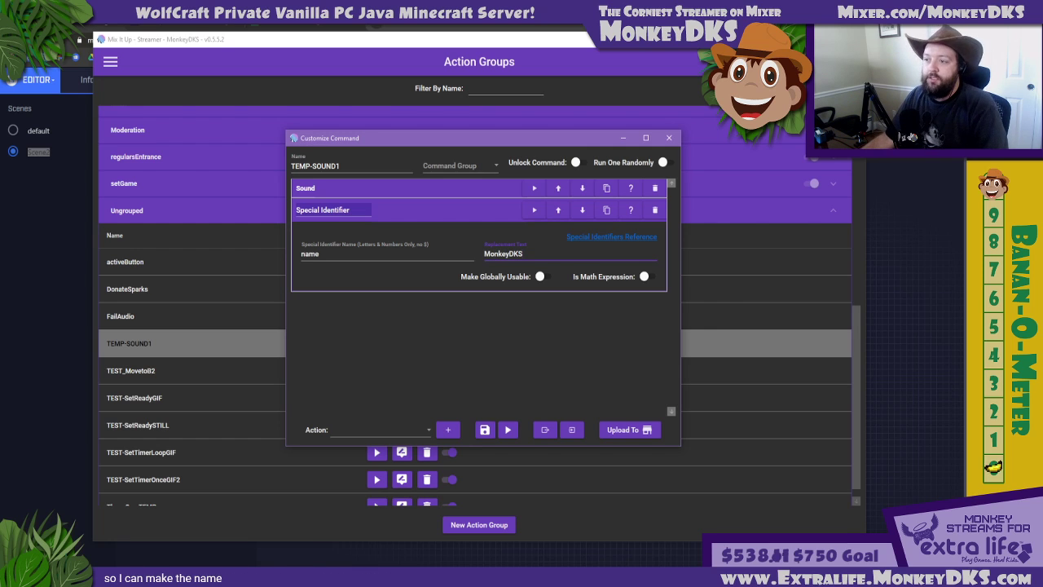
pyautogui.click(542, 277)
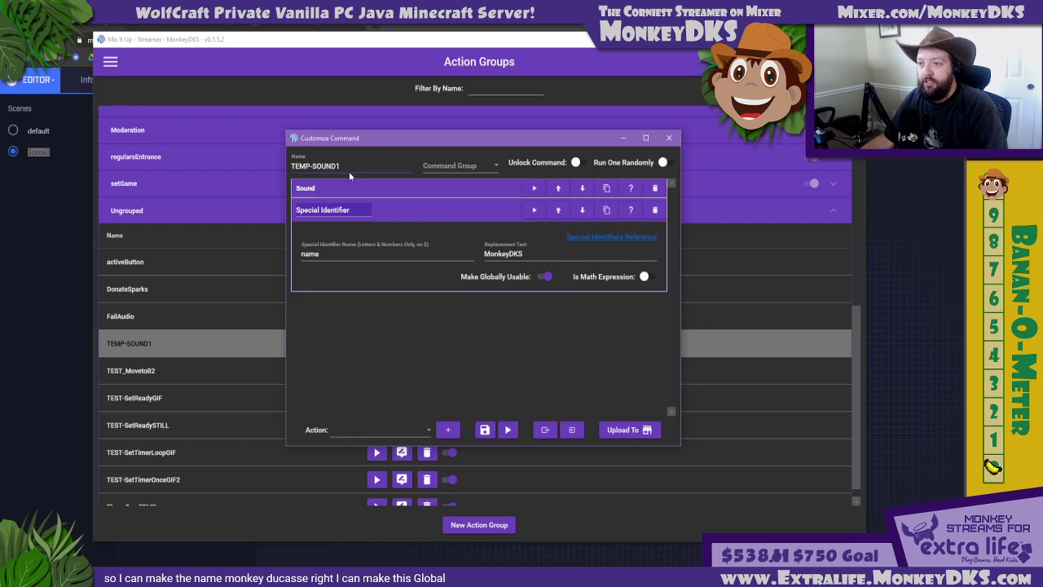
pyautogui.moveTo(324, 254); pyautogui.dragTo(286, 256)
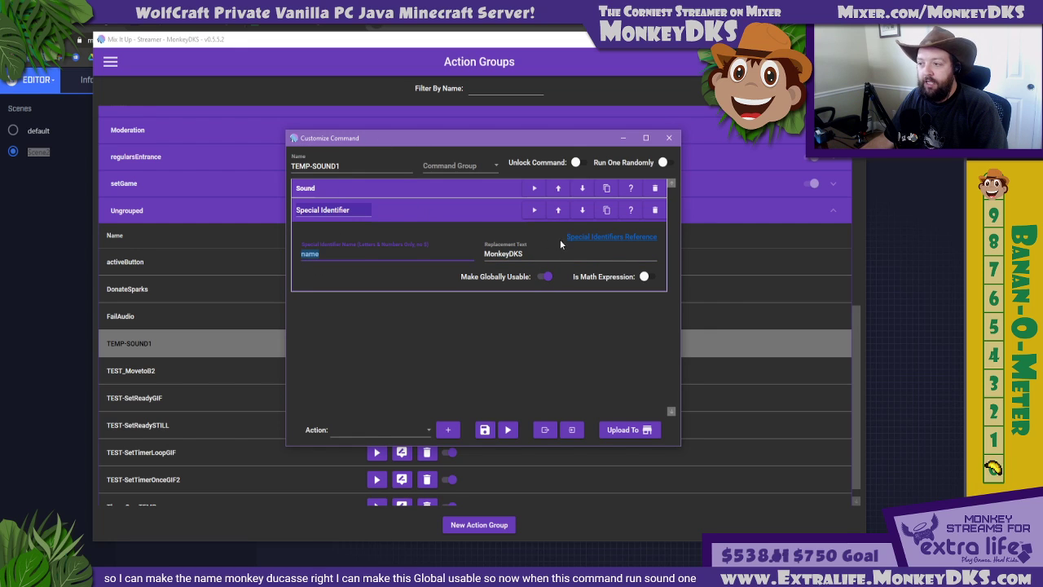
pyautogui.moveTo(538, 254); pyautogui.dragTo(421, 264)
pyautogui.click(524, 256)
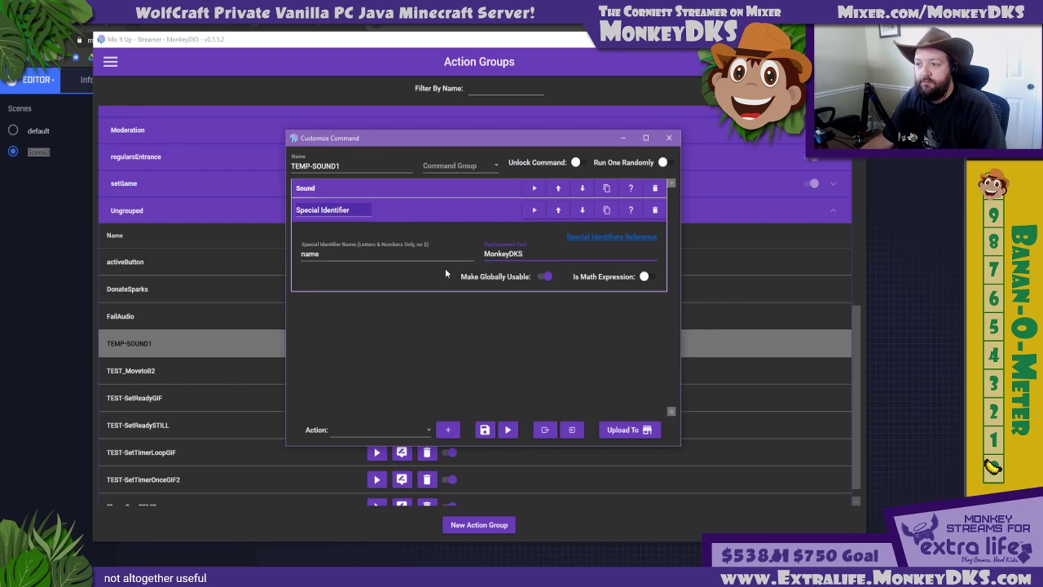
# Add a Conditional action after the special identifier in TEMP-SOUND1
pyautogui.click(387, 429)
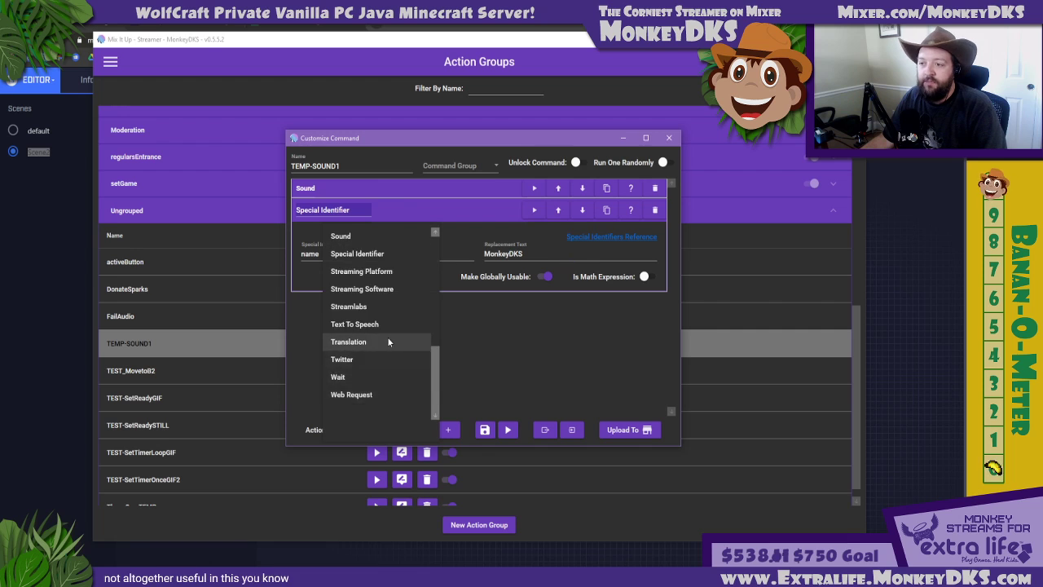
pyautogui.scroll(5, 389, 341)
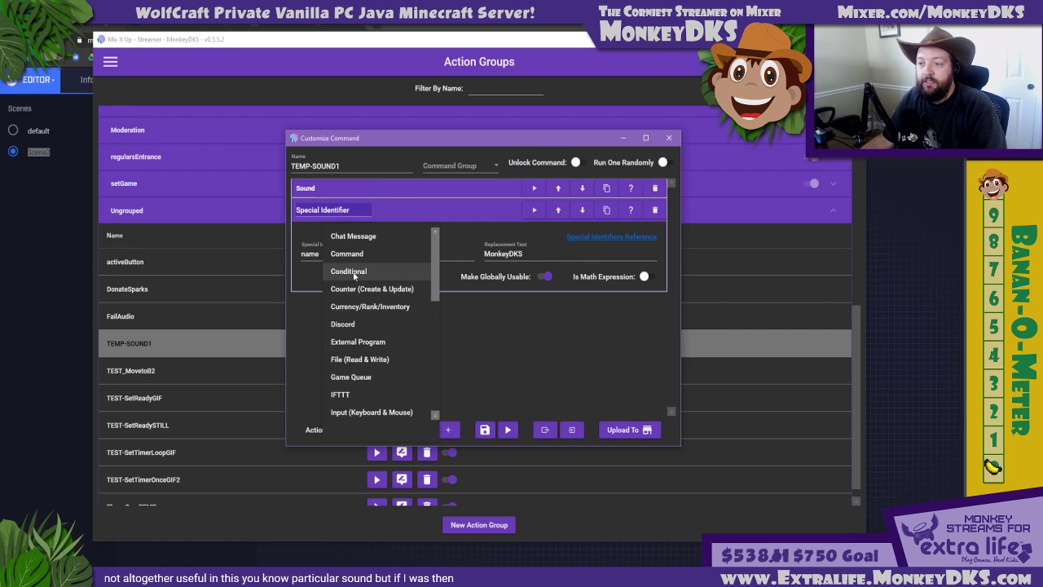
pyautogui.click(347, 272)
pyautogui.click(447, 430)
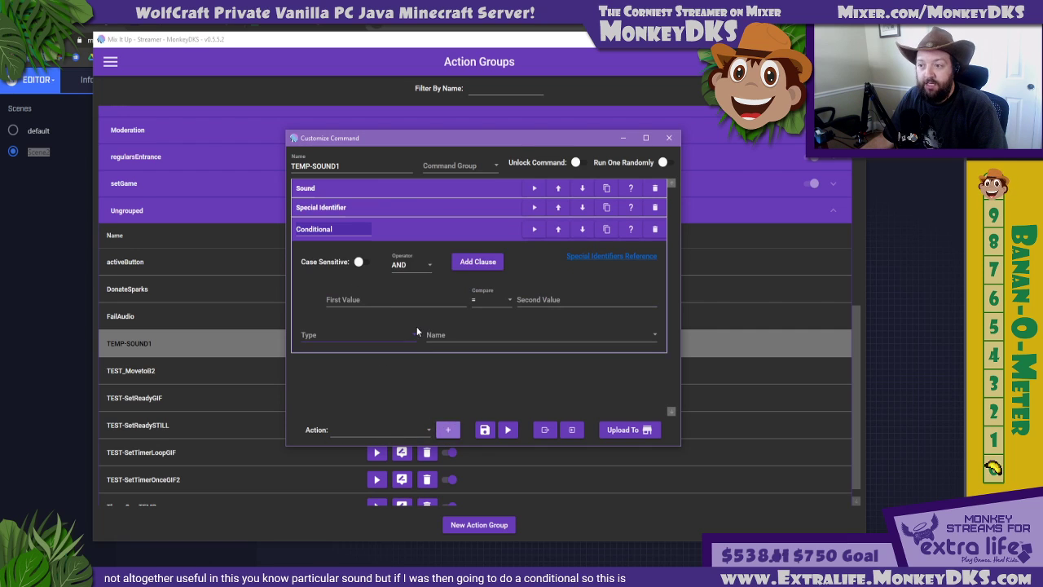
# Expand the special identifier for reference and set the conditional's clause to name = MonkeyDKS
pyautogui.click(362, 209)
pyautogui.click(378, 373)
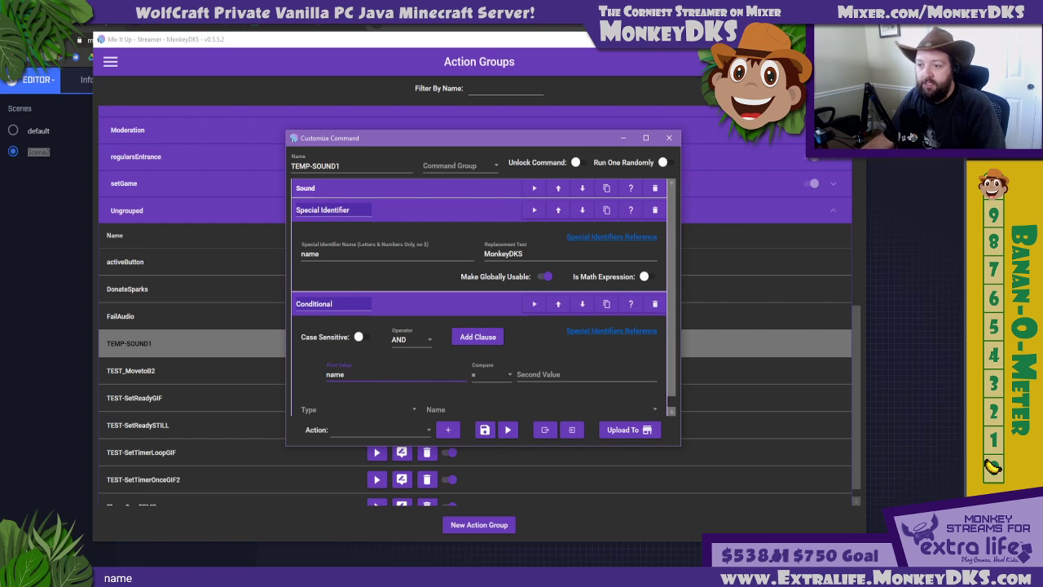
pyautogui.click(557, 374)
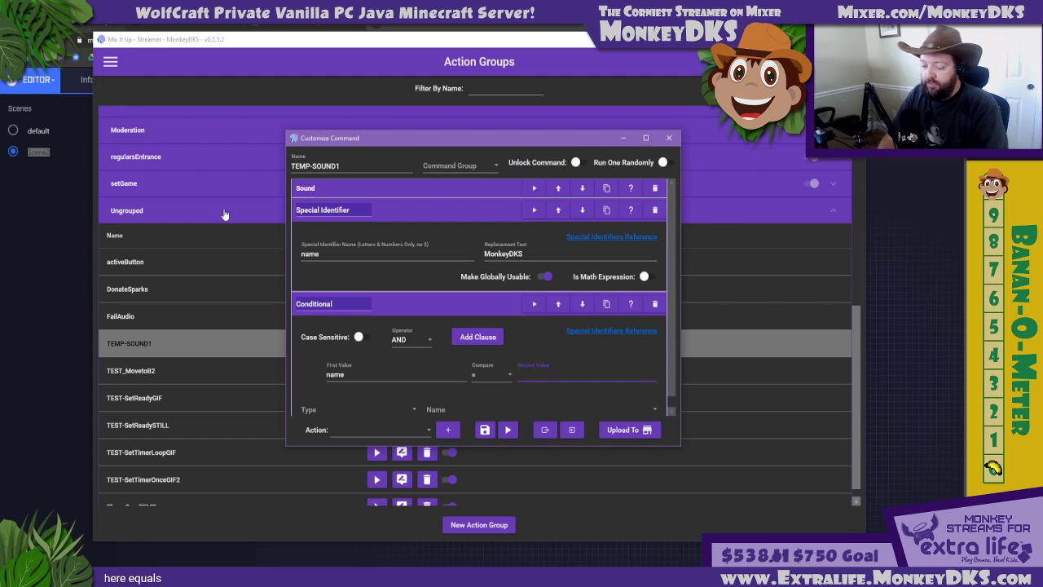
pyautogui.write('MonkeyDKS')
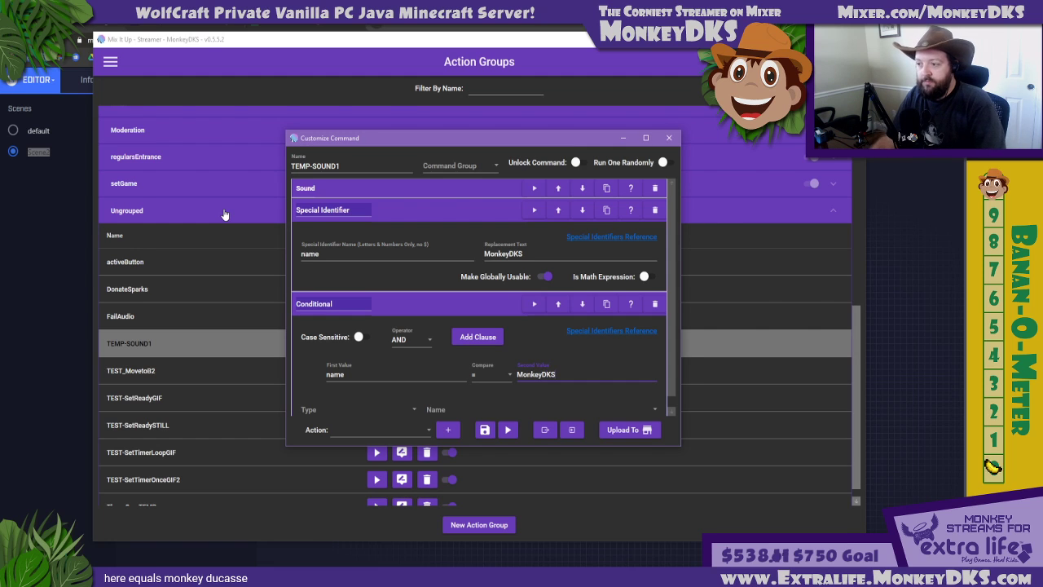
# Make the conditional run a single Sound action that plays LabMonkeys.mp3 from the SFX folder
pyautogui.scroll(-1, 225, 212)
pyautogui.scroll(-1, 317, 378)
pyautogui.click(331, 396)
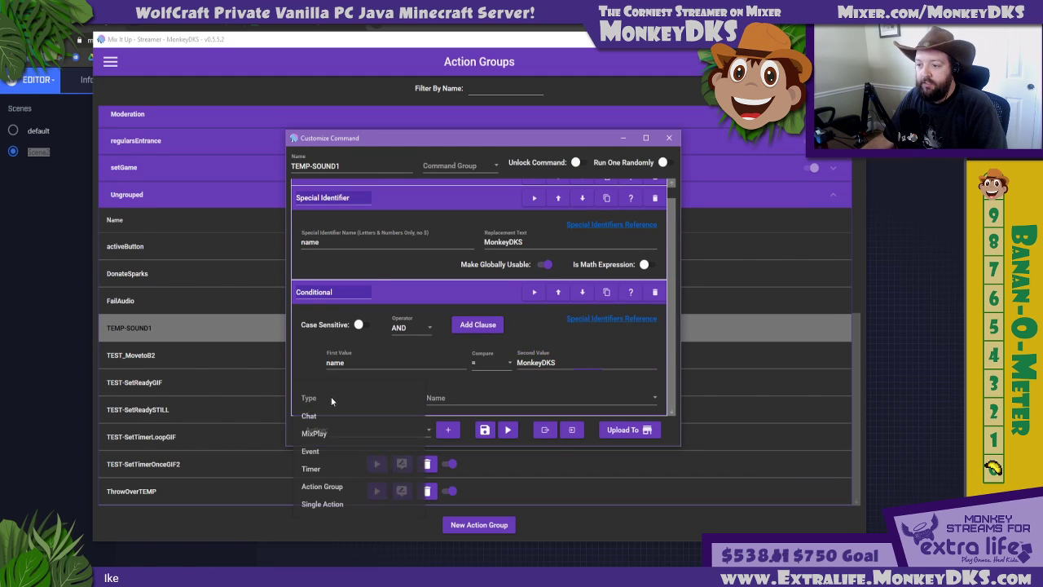
pyautogui.click(318, 503)
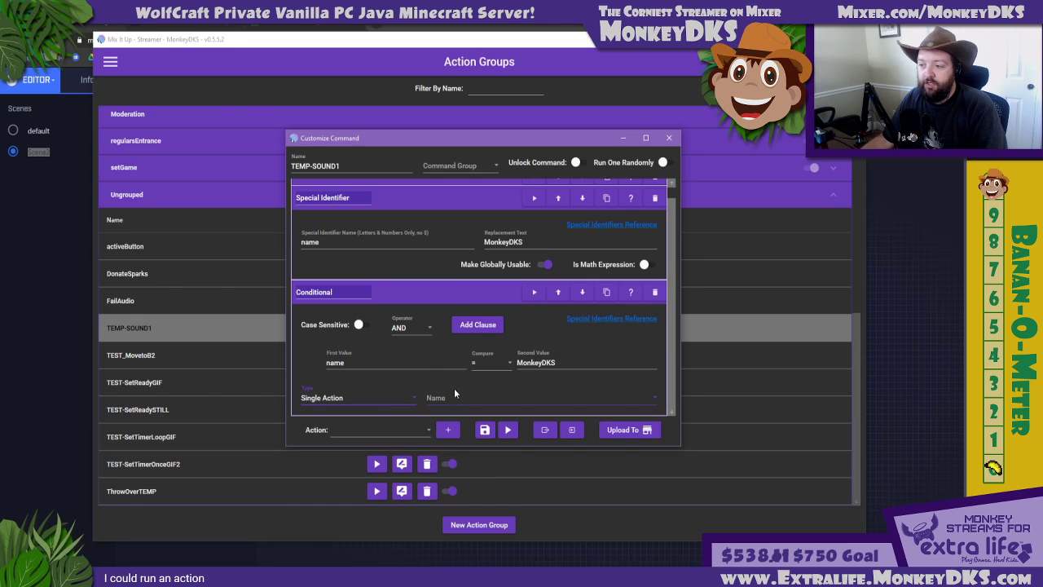
pyautogui.moveTo(479, 131); pyautogui.dragTo(479, 13)
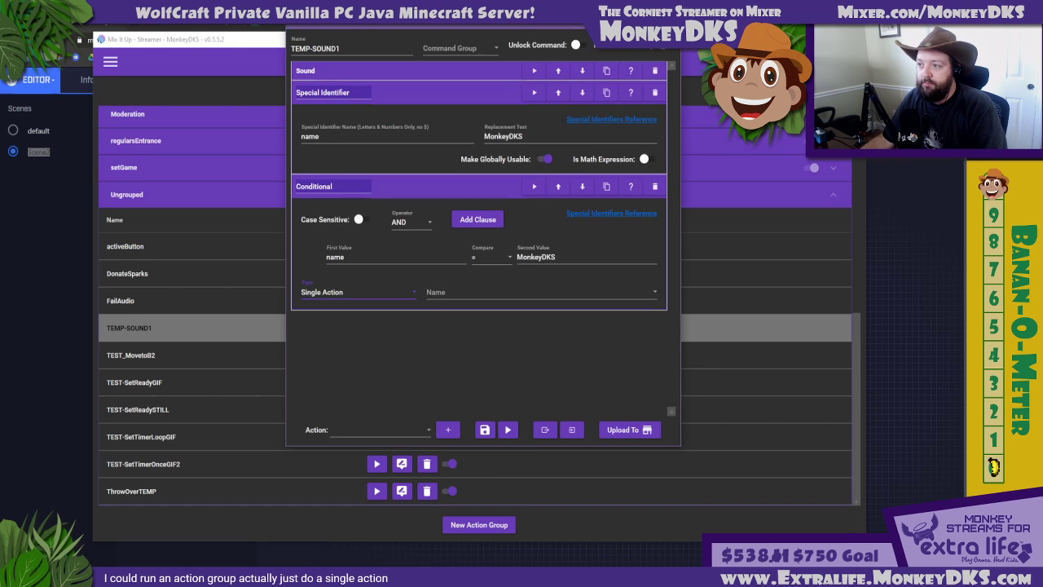
pyautogui.click(487, 291)
pyautogui.scroll(-2, 452, 458)
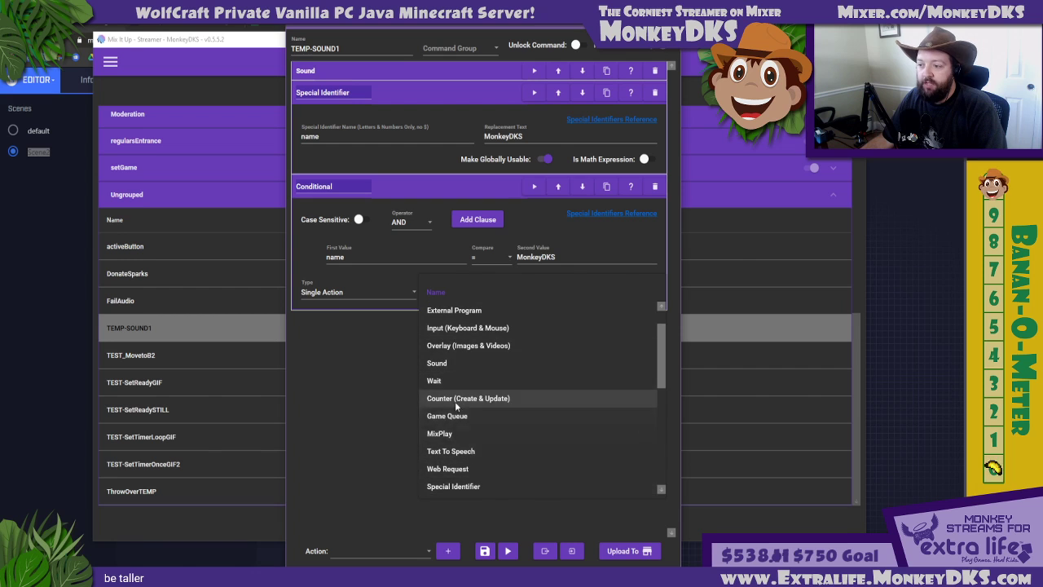
pyautogui.click(493, 364)
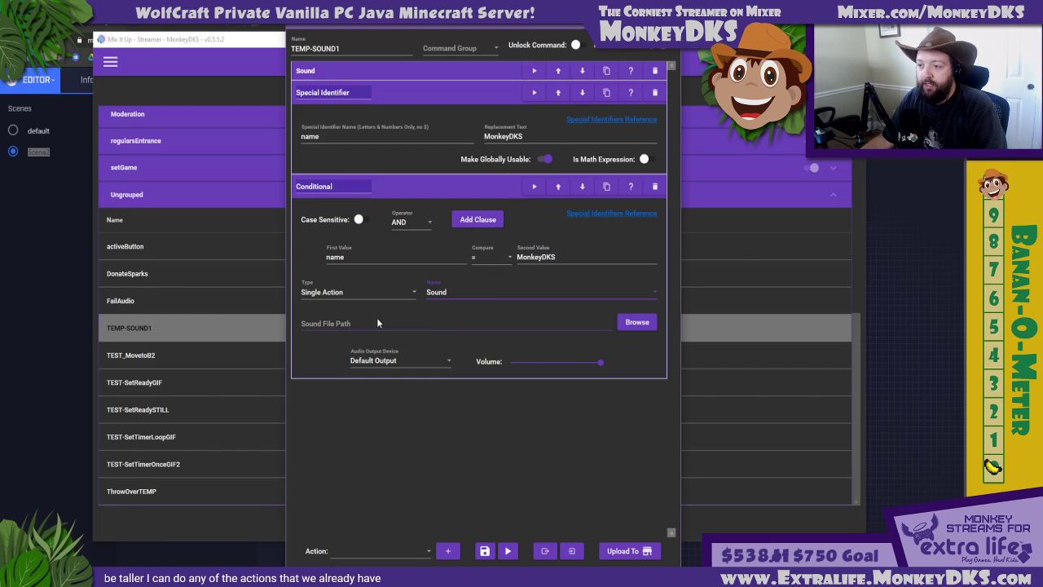
pyautogui.click(637, 321)
pyautogui.doubleClick(412, 207)
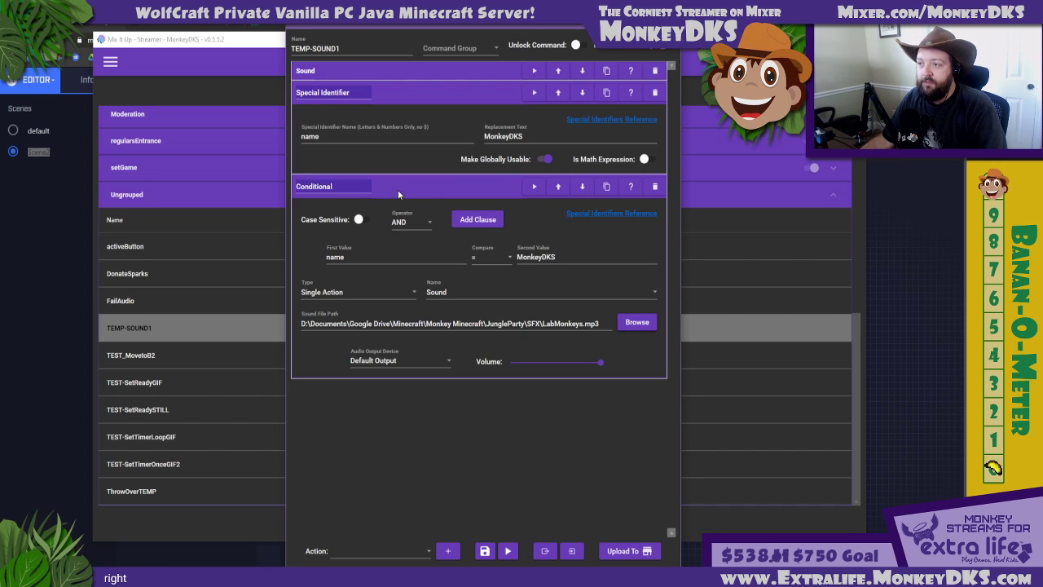
# Duplicate the conditional and set the copy's comparison to <> (does not equal)
pyautogui.click(606, 188)
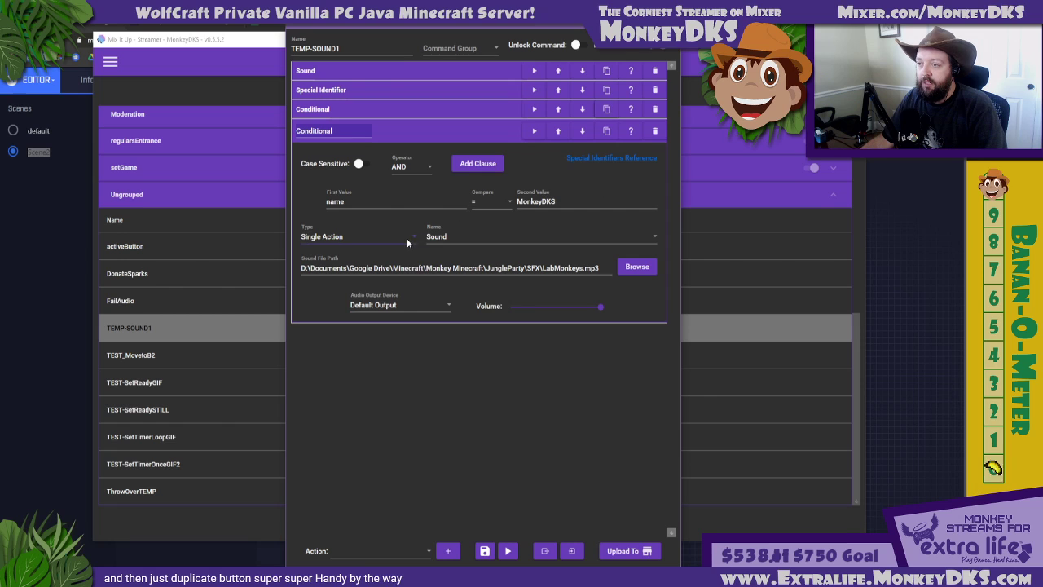
pyautogui.click(505, 207)
pyautogui.click(486, 212)
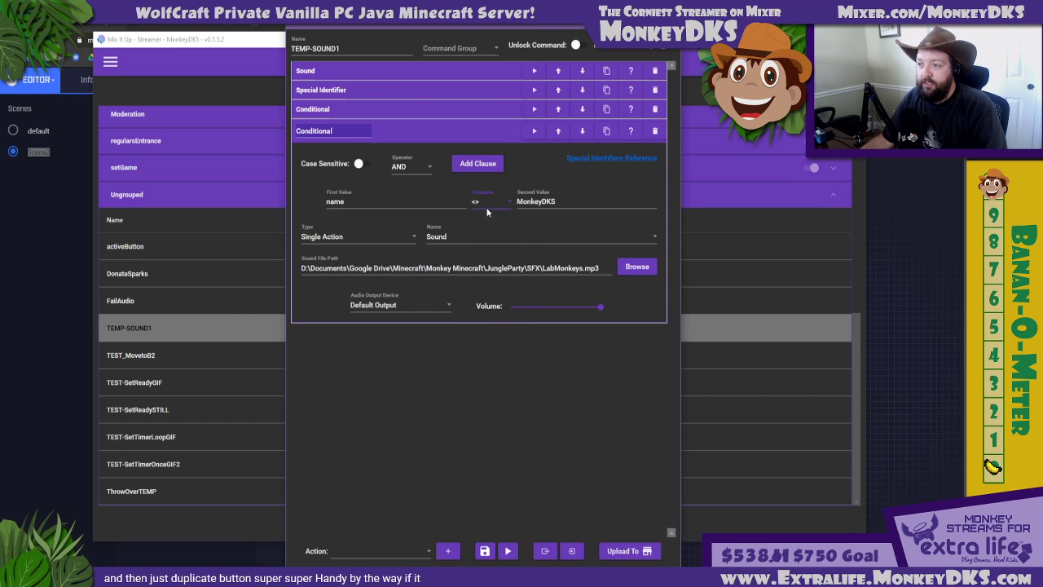
pyautogui.click(473, 204)
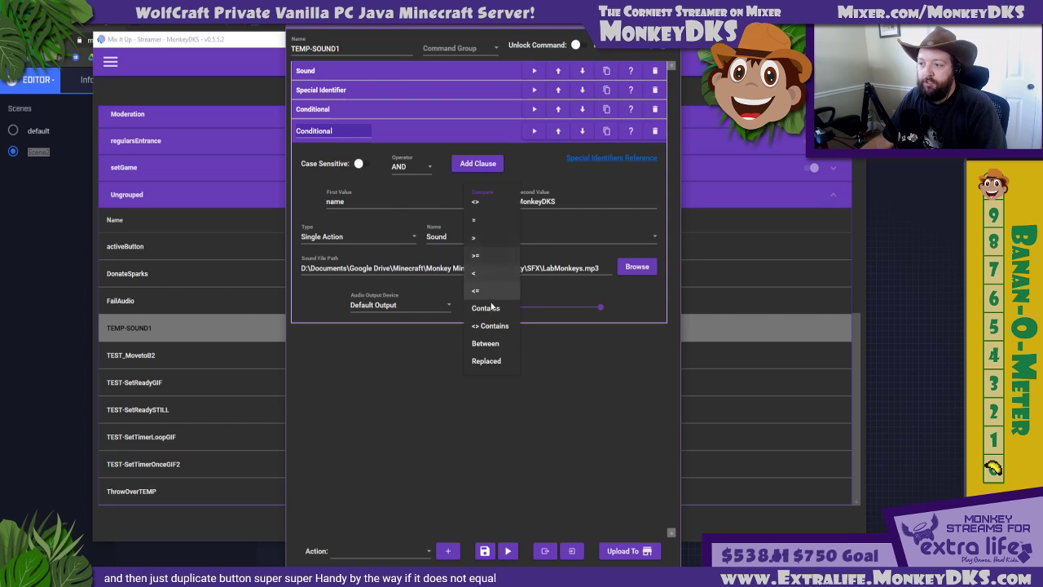
pyautogui.click(580, 204)
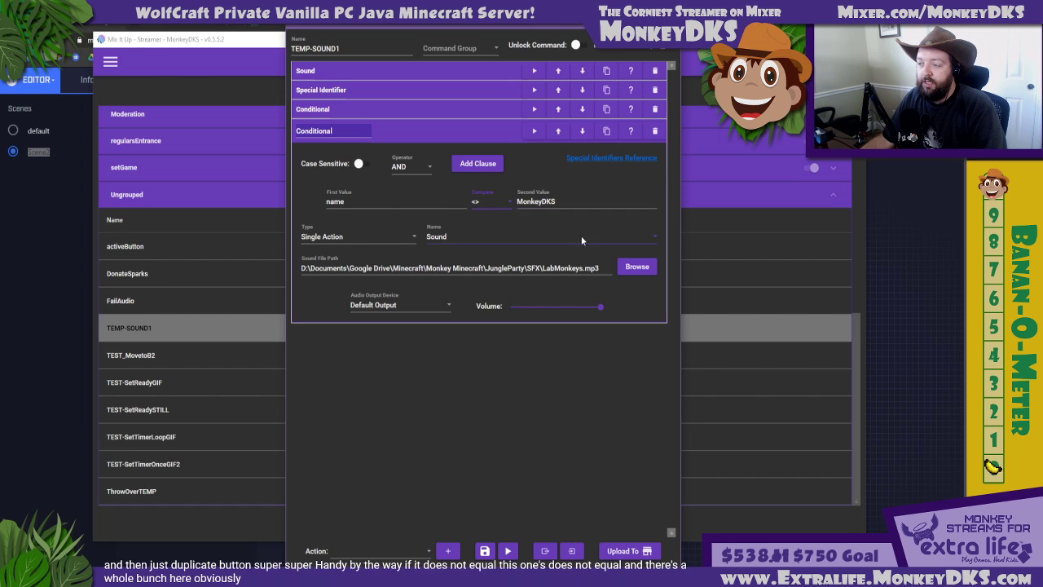
# Set the duplicated conditional's sound file to DadLaugh.mp3 and delete the standalone Sound action at the start of the command
pyautogui.click(637, 266)
pyautogui.doubleClick(428, 197)
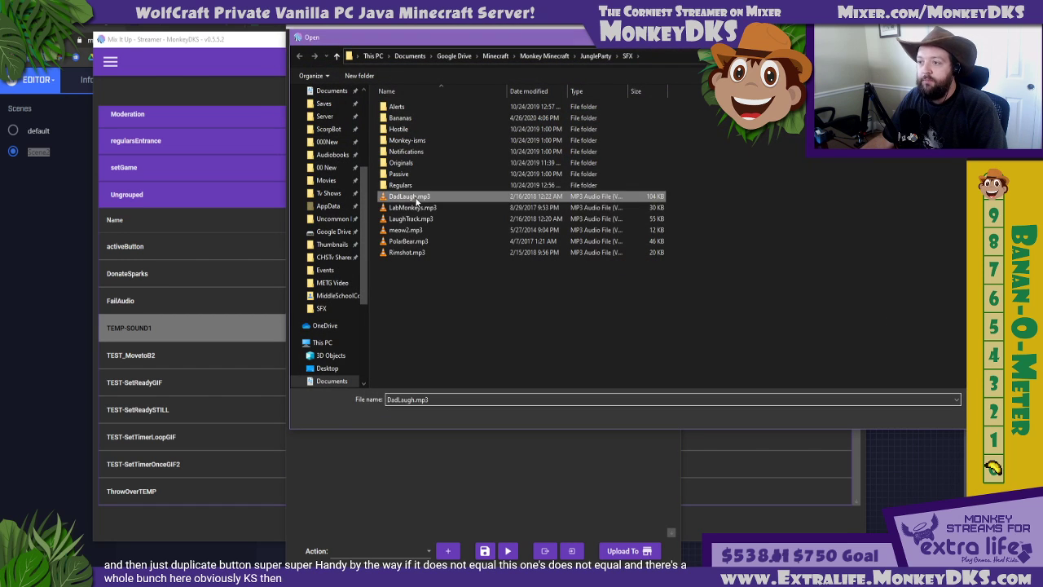
pyautogui.click(421, 73)
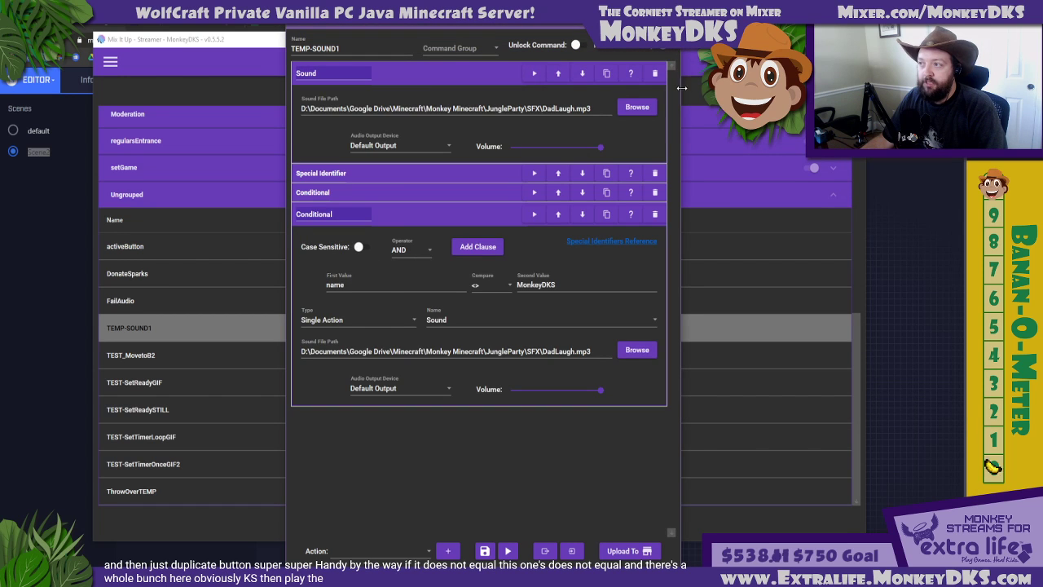
pyautogui.click(654, 73)
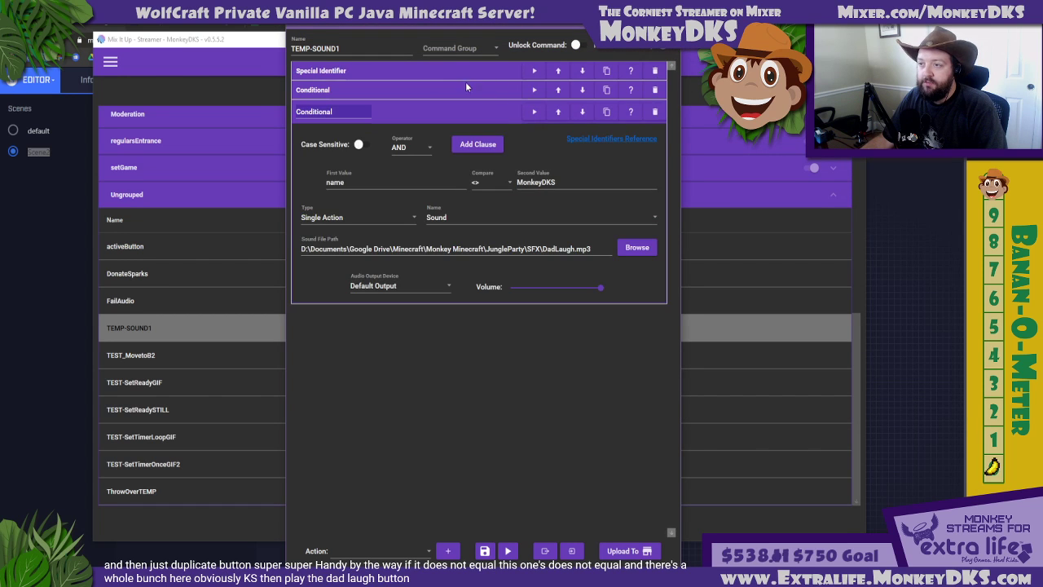
# Expand the Special Identifier and first Conditional actions and review the identifier's name and replacement text against both conditions
pyautogui.click(394, 72)
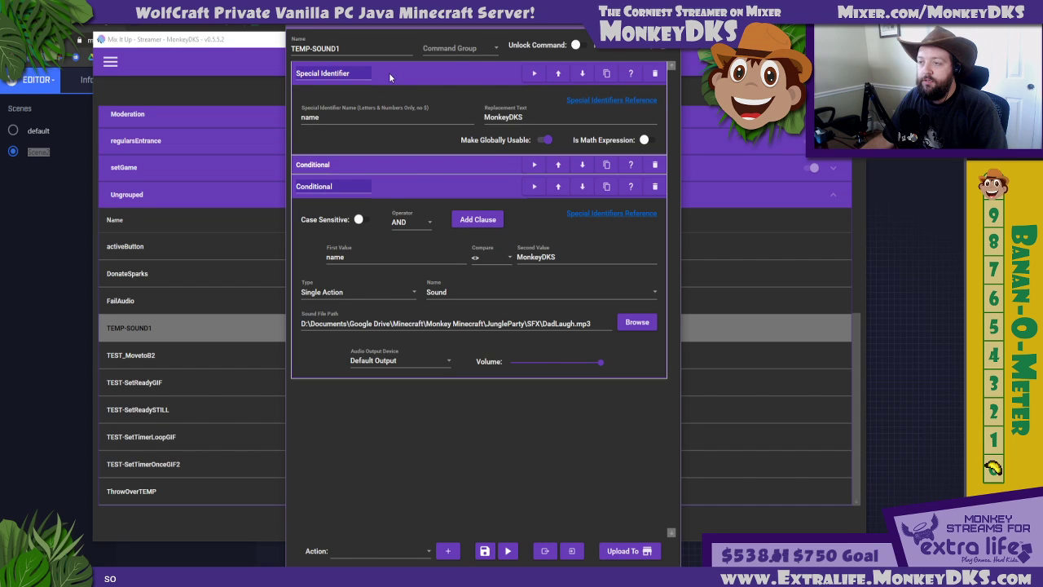
pyautogui.click(413, 163)
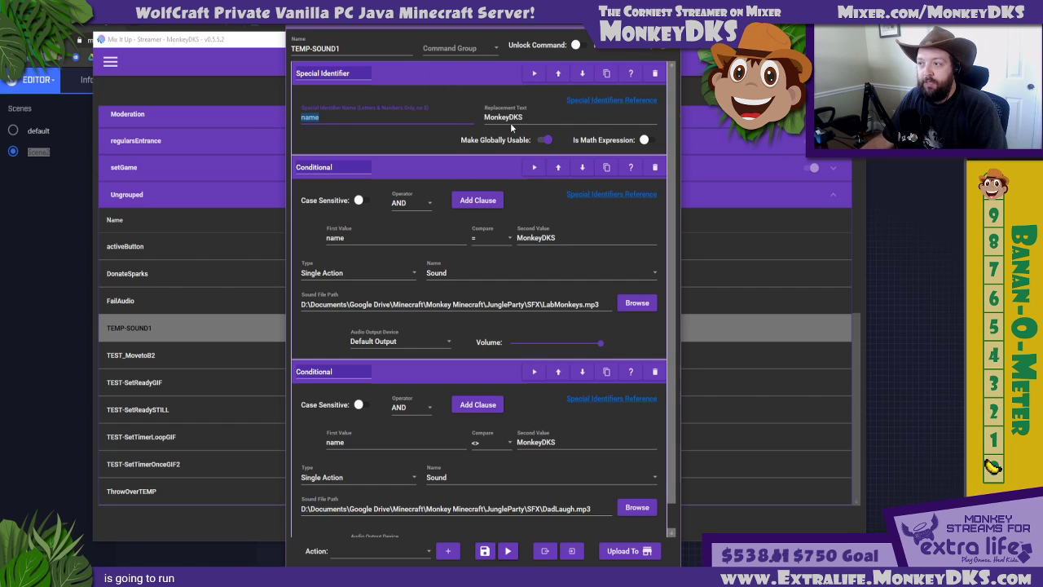
pyautogui.click(470, 120)
pyautogui.press('Tab')
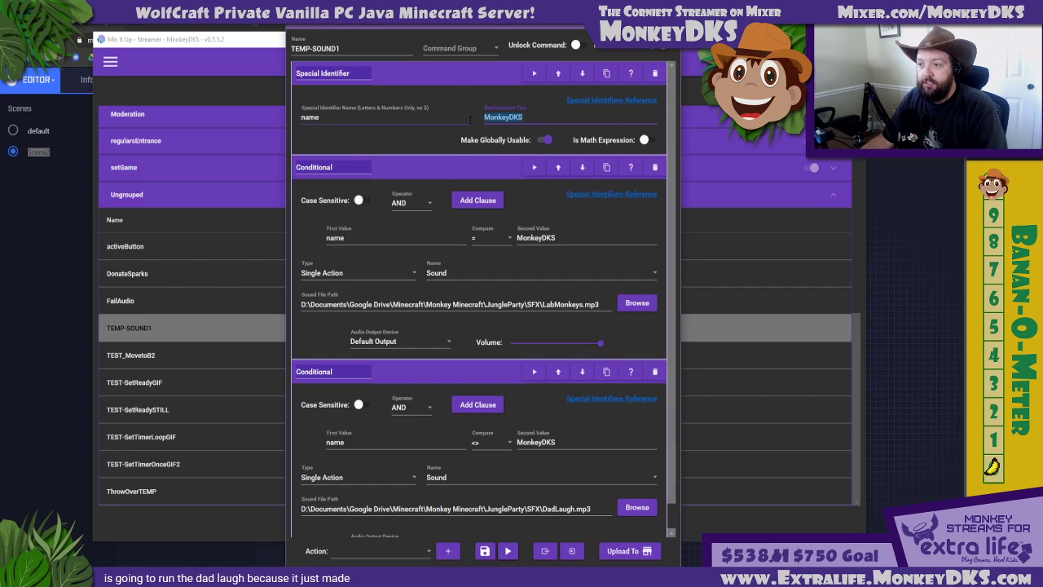
# Set the first value of both conditionals to $name and turn off Make Globally Usable for the special identifier
pyautogui.click(372, 236)
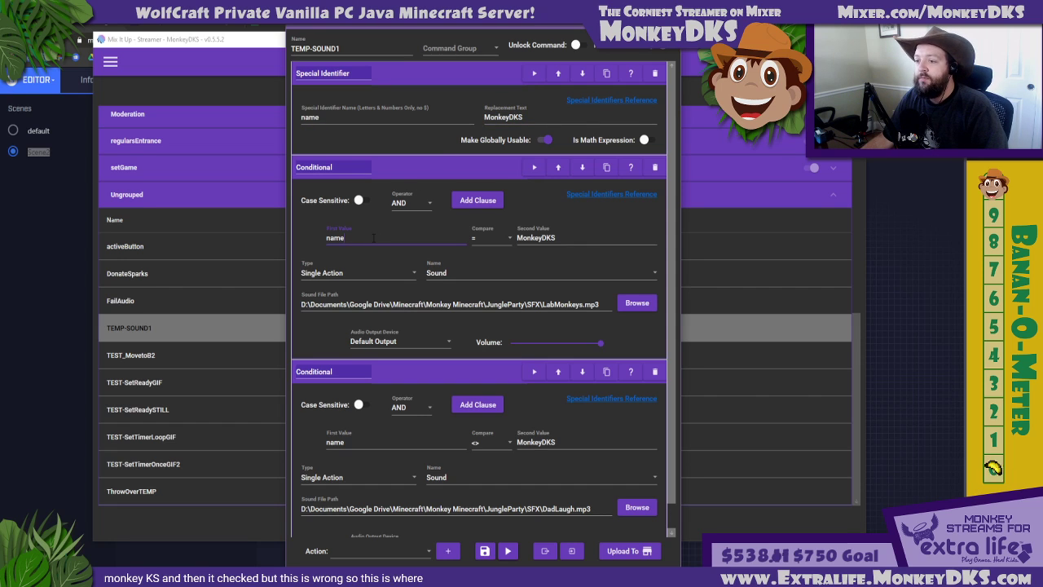
pyautogui.click(424, 114)
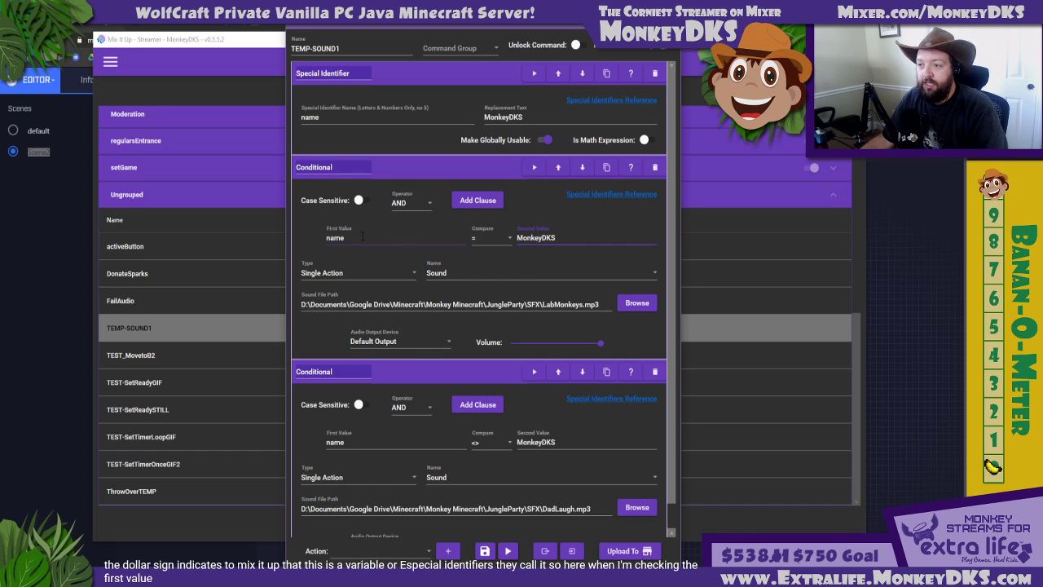
pyautogui.click(327, 237)
pyautogui.write('$')
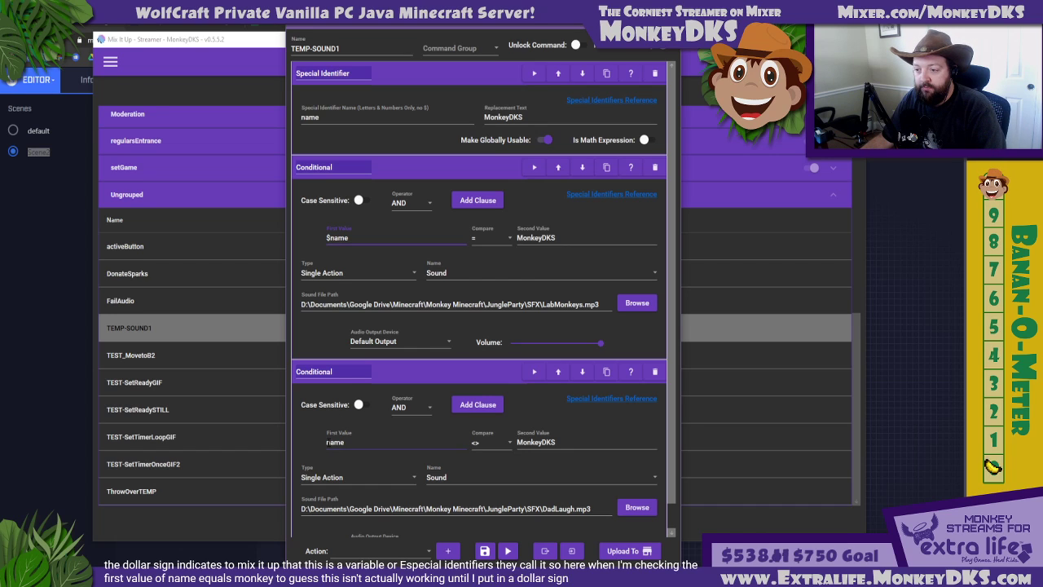
pyautogui.click(348, 441)
pyautogui.write('$')
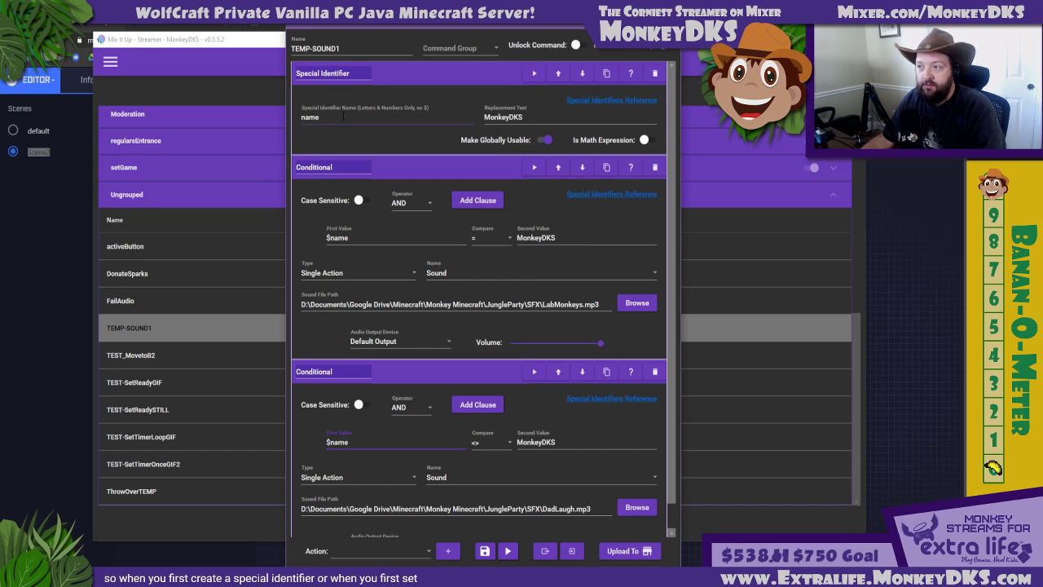
pyautogui.click(545, 141)
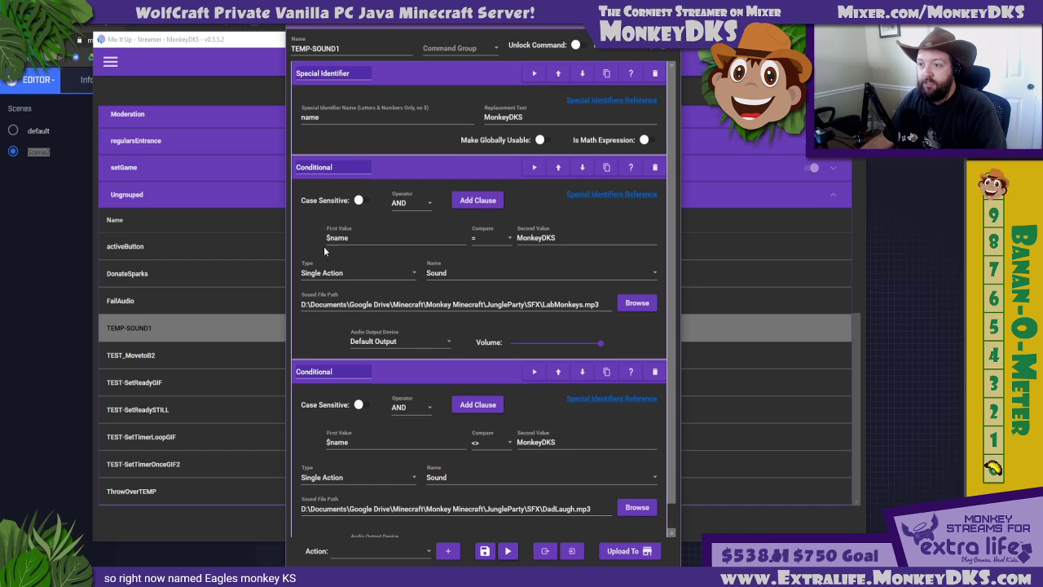
# Remove the dollar sign from the first value of both conditionals so each compares plain name
pyautogui.click(350, 236)
pyautogui.press('Home')
pyautogui.press('Delete')
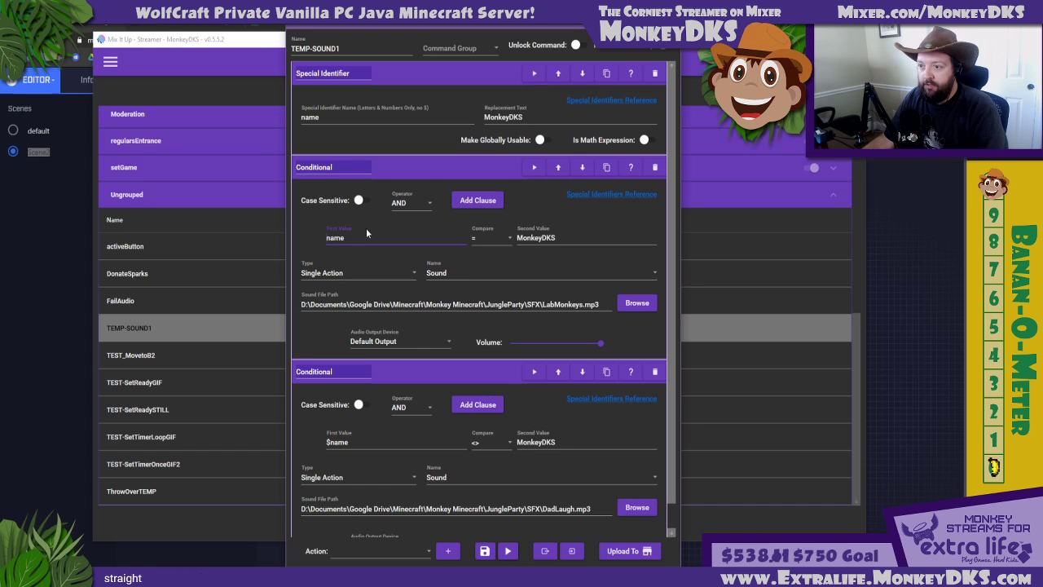
pyautogui.click(344, 440)
pyautogui.press('Home')
pyautogui.press('Delete')
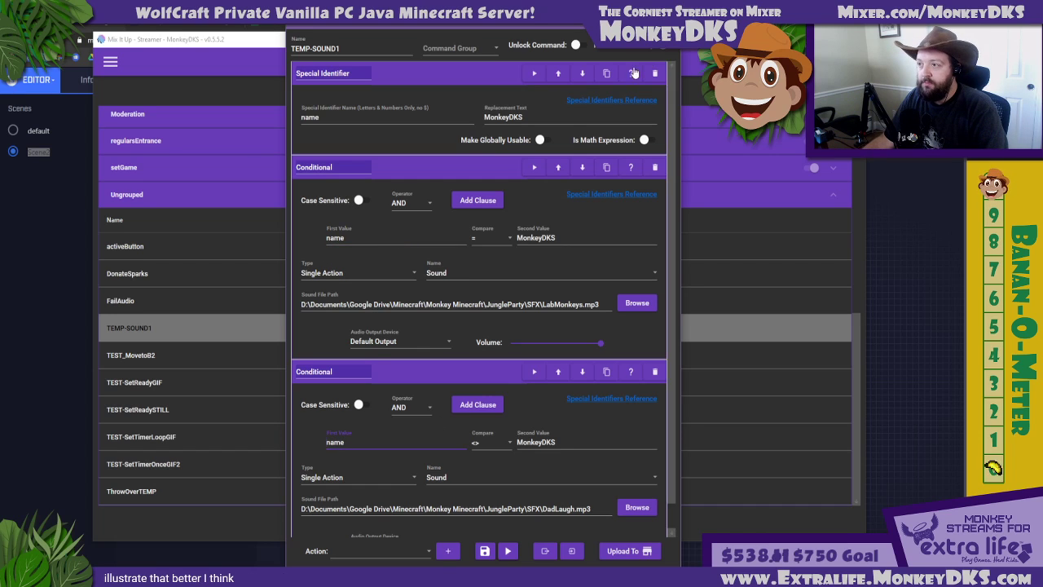
# Move the <> conditional above the = conditional and set the first value of both to $name
pyautogui.click(559, 377)
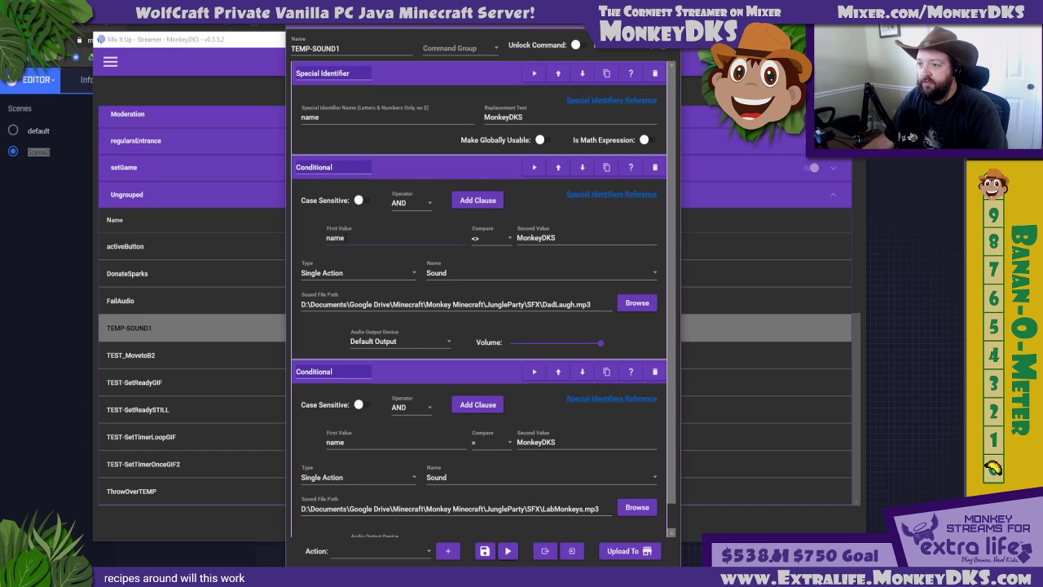
pyautogui.write('$')
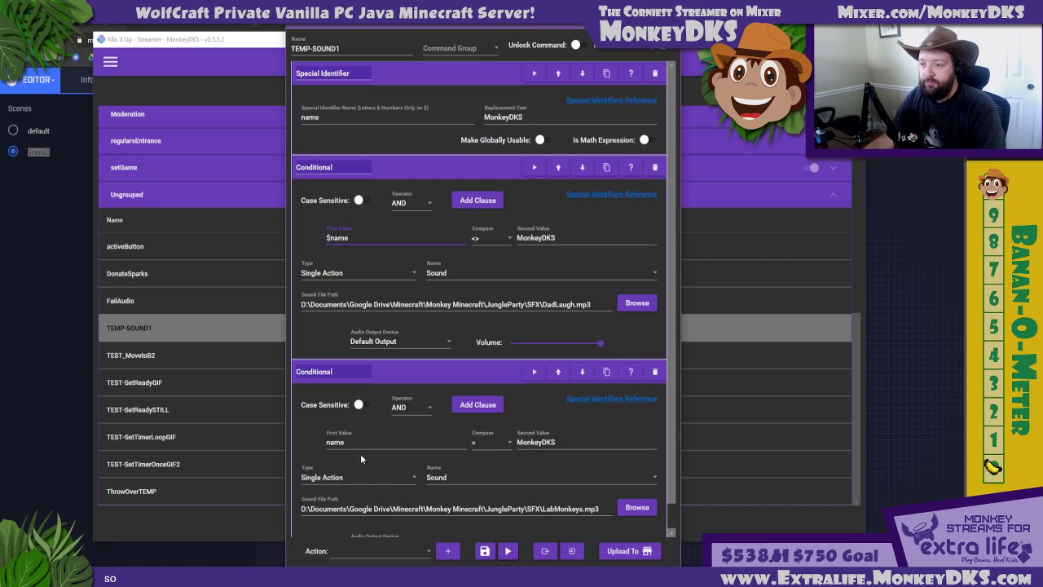
pyautogui.click(348, 435)
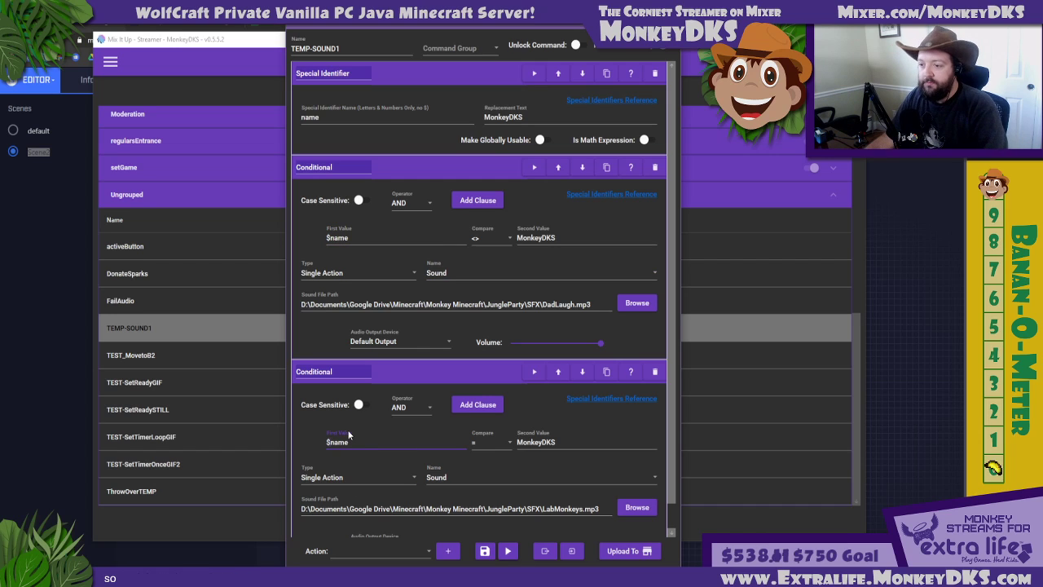
pyautogui.click(486, 551)
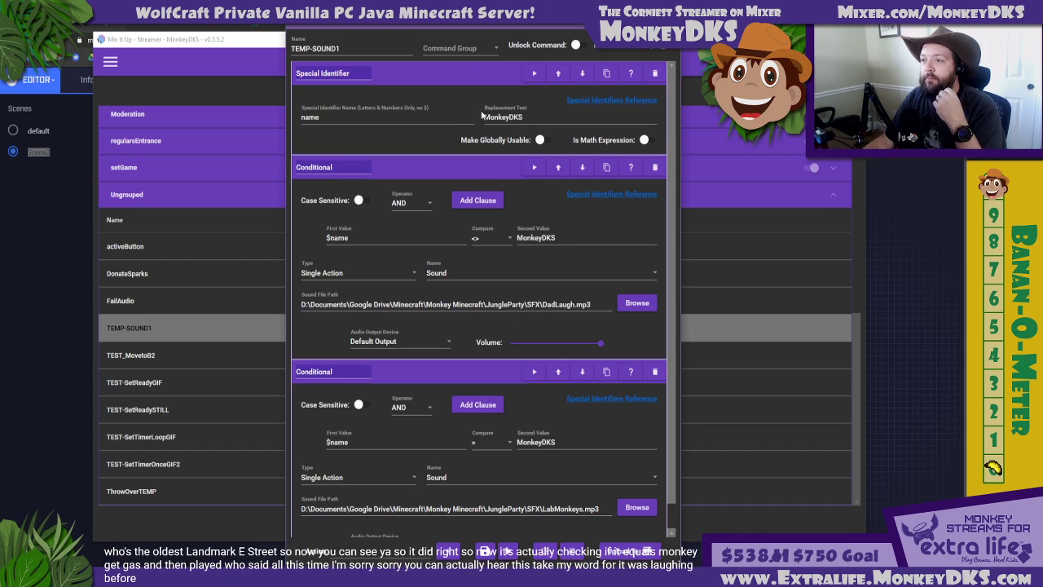
# Open the Special Identifiers reference and look up the $username entry in its User section
pyautogui.click(526, 116)
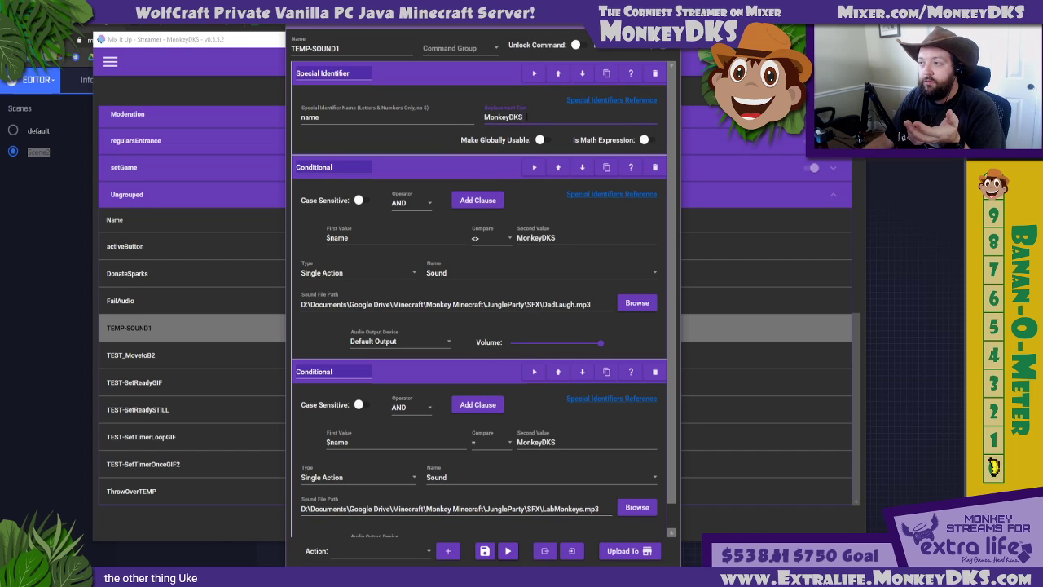
pyautogui.click(570, 103)
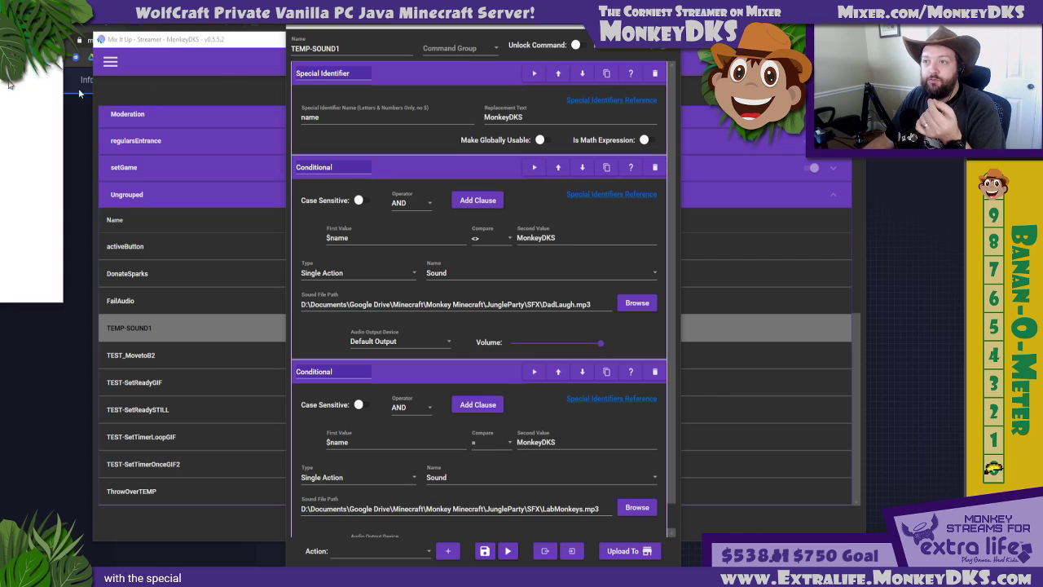
pyautogui.scroll(-1, 287, 250)
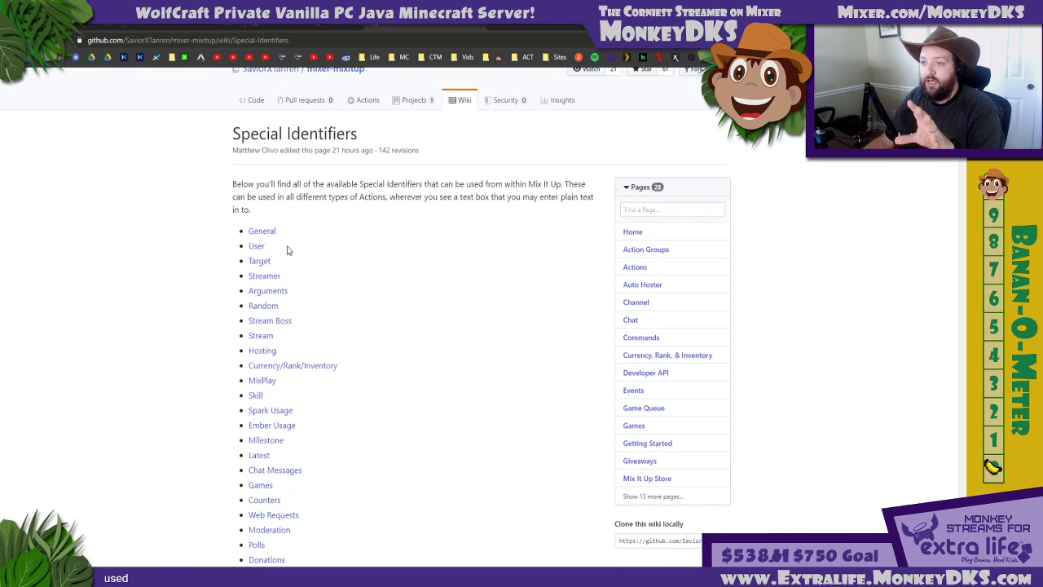
pyautogui.click(256, 248)
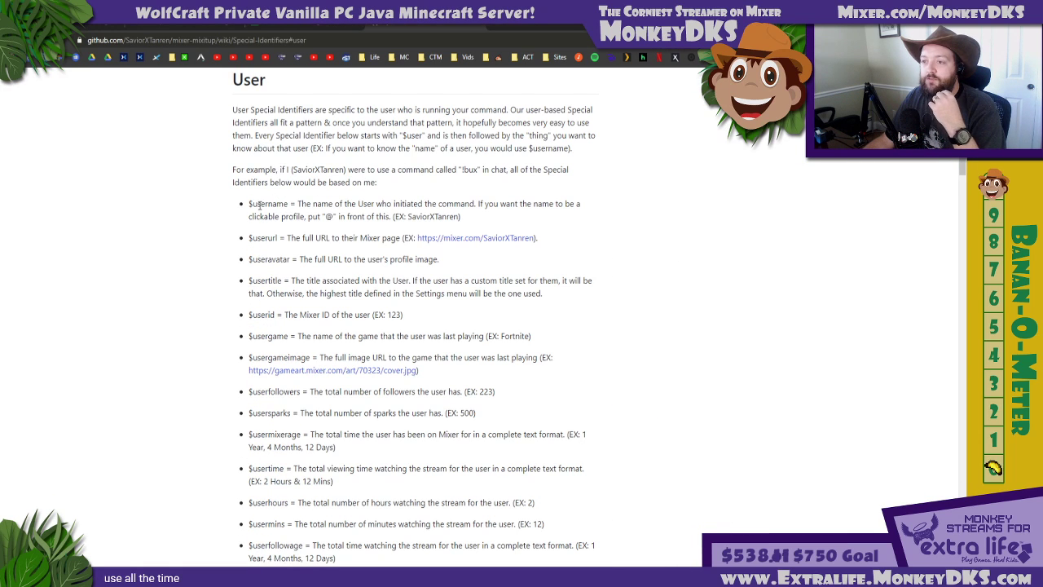
pyautogui.moveTo(248, 205); pyautogui.dragTo(292, 204)
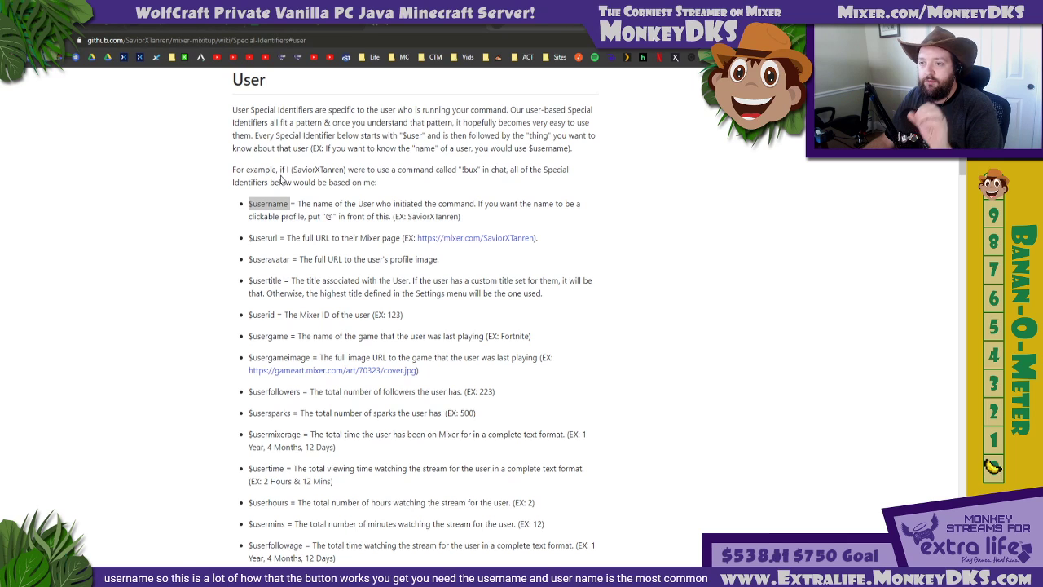
# Set the special identifier's replacement text to $username and save the TEMP-SOUND1 command
pyautogui.hotkey('alt', 'Tab')
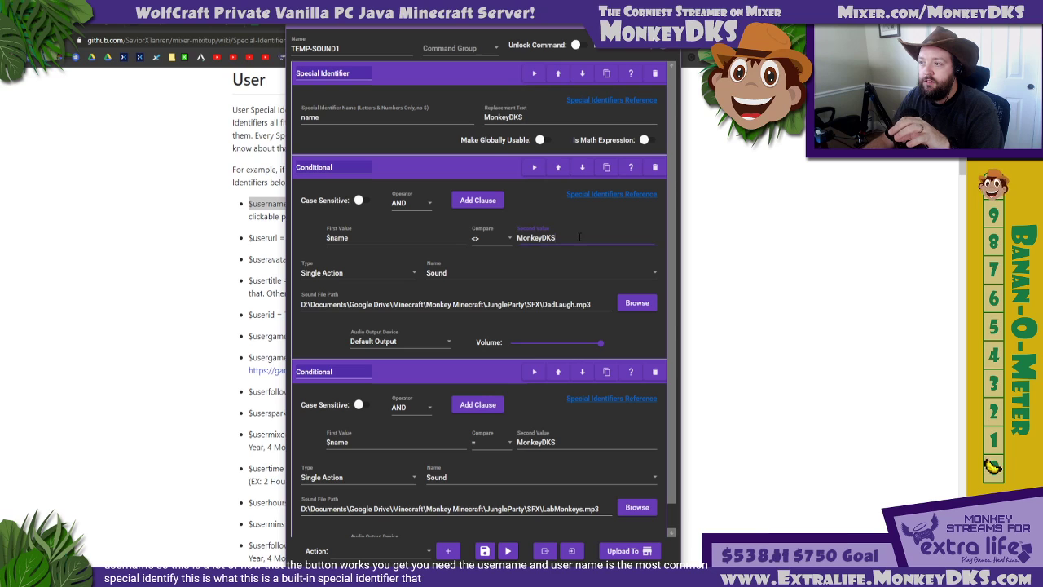
pyautogui.click(516, 116)
pyautogui.hotkey('ctrl', 'a')
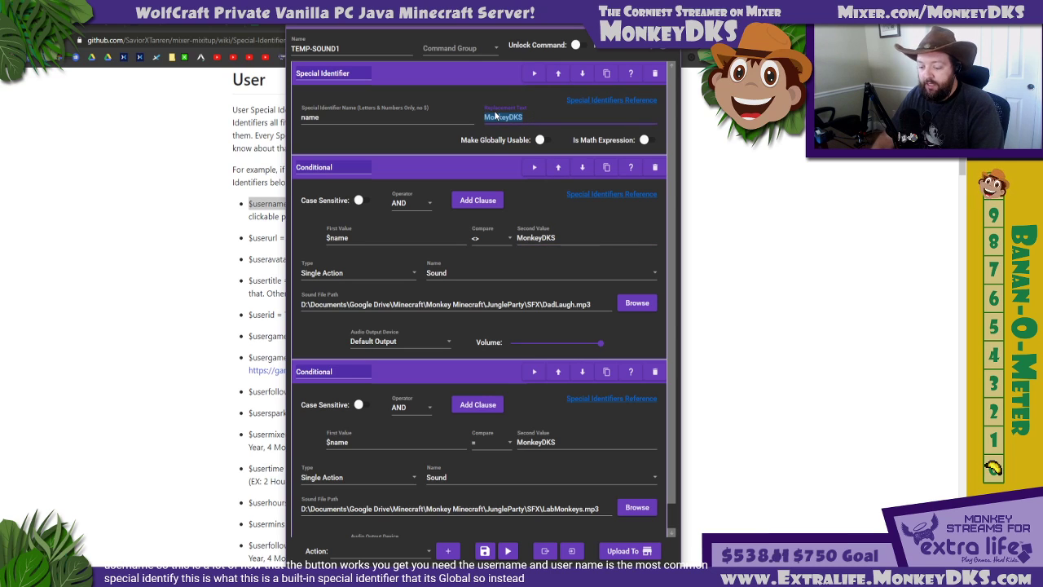
pyautogui.write('$username')
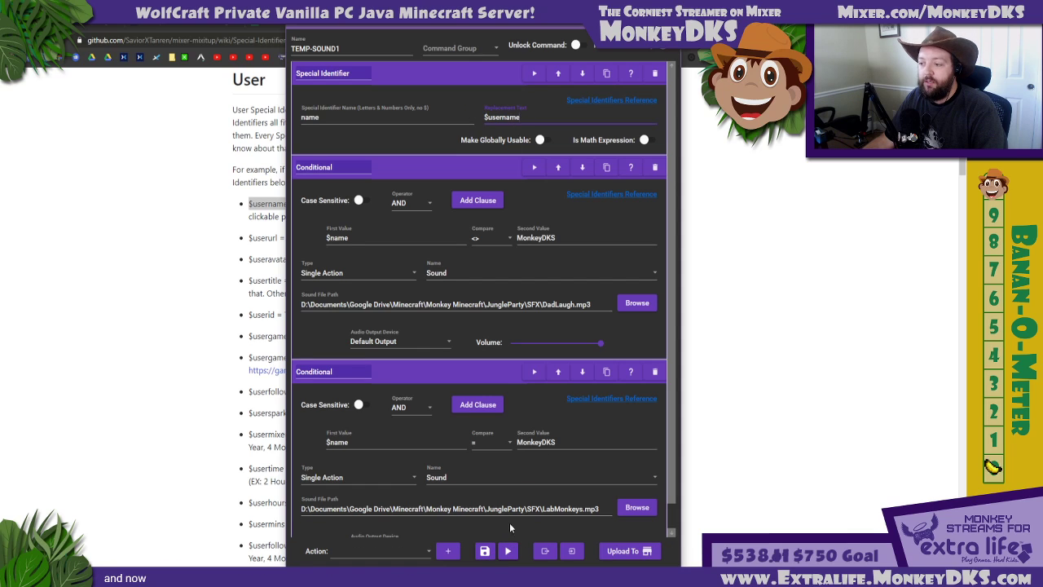
pyautogui.moveTo(525, 509); pyautogui.dragTo(588, 509)
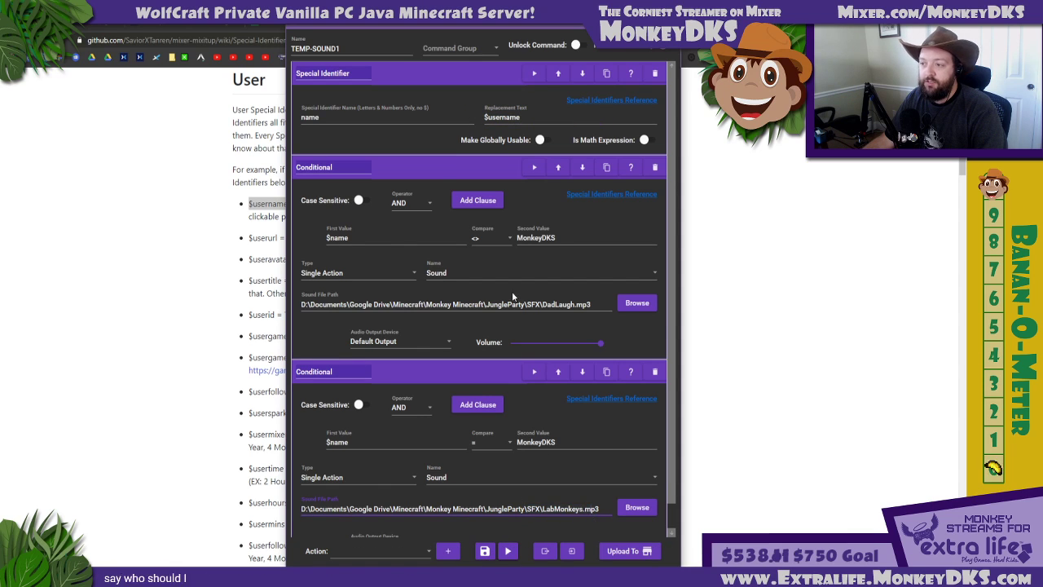
pyautogui.click(541, 304)
pyautogui.moveTo(541, 305); pyautogui.dragTo(634, 306)
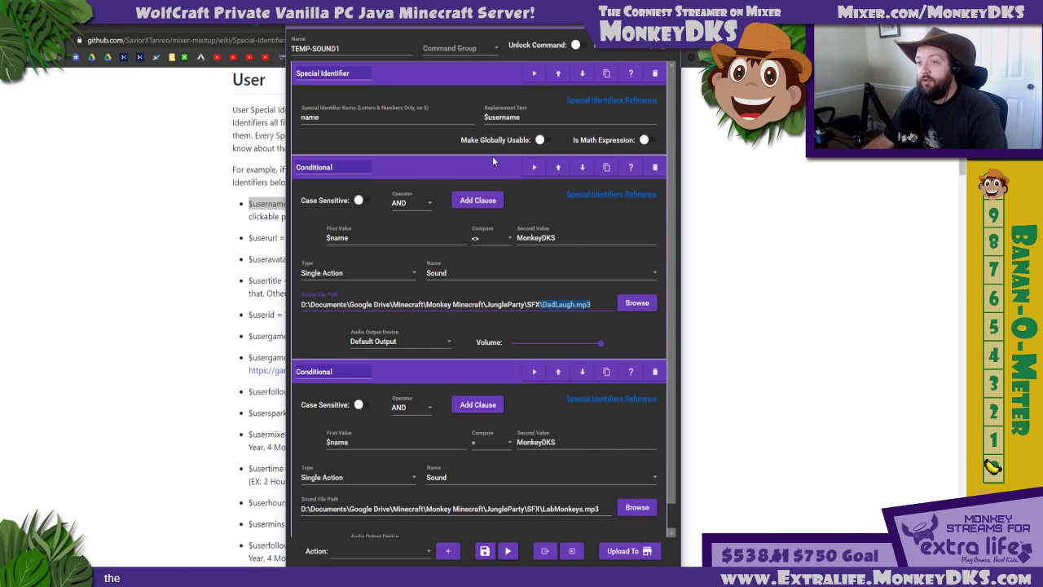
pyautogui.click(486, 551)
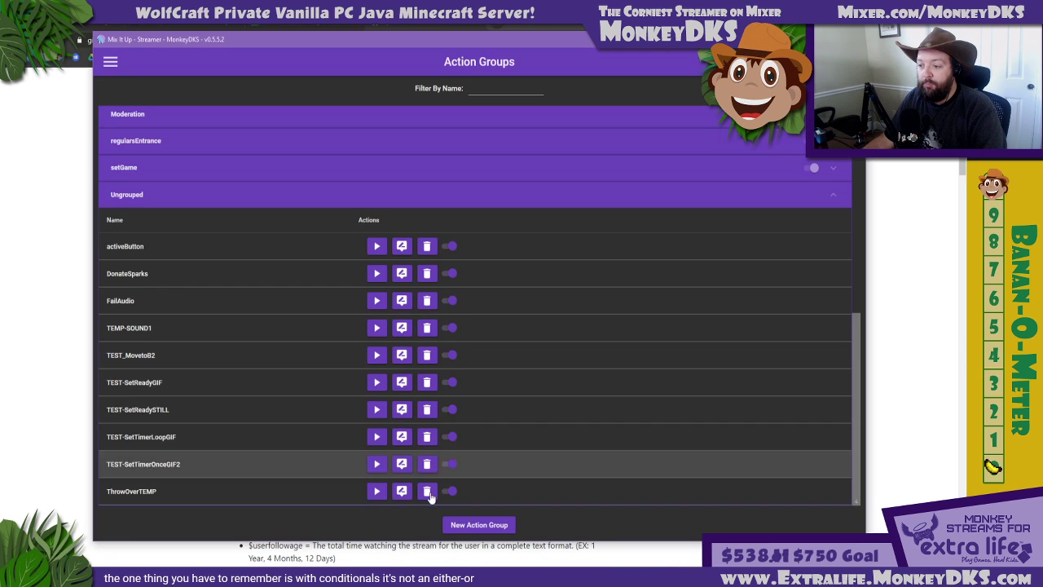
# Reopen the TEMP-SOUND1 action group for editing and expand its Special Identifier and both Conditional actions
pyautogui.click(401, 327)
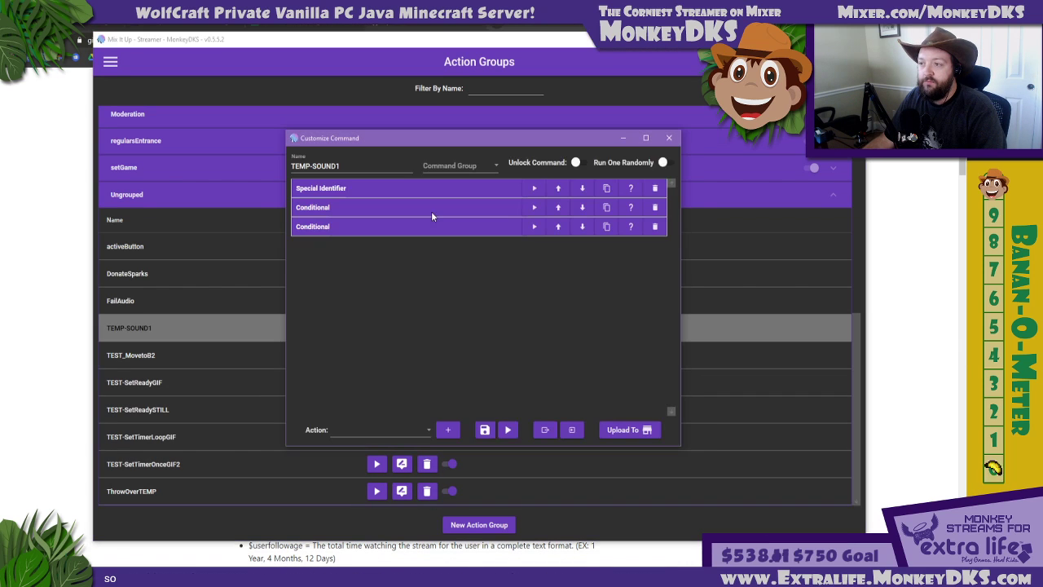
pyautogui.click(382, 228)
pyautogui.click(384, 207)
pyautogui.click(385, 189)
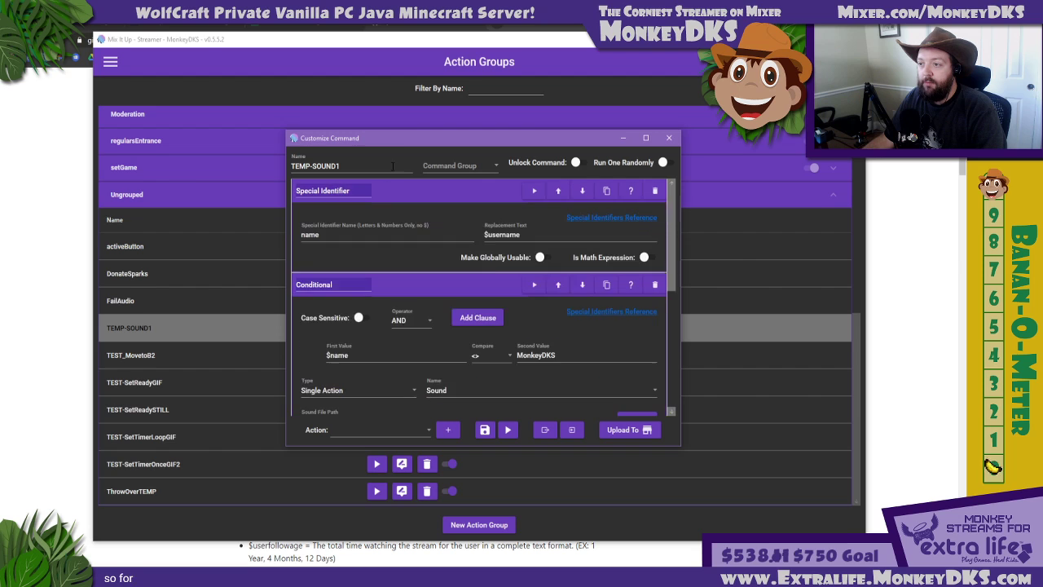
pyautogui.moveTo(419, 130); pyautogui.dragTo(419, 15)
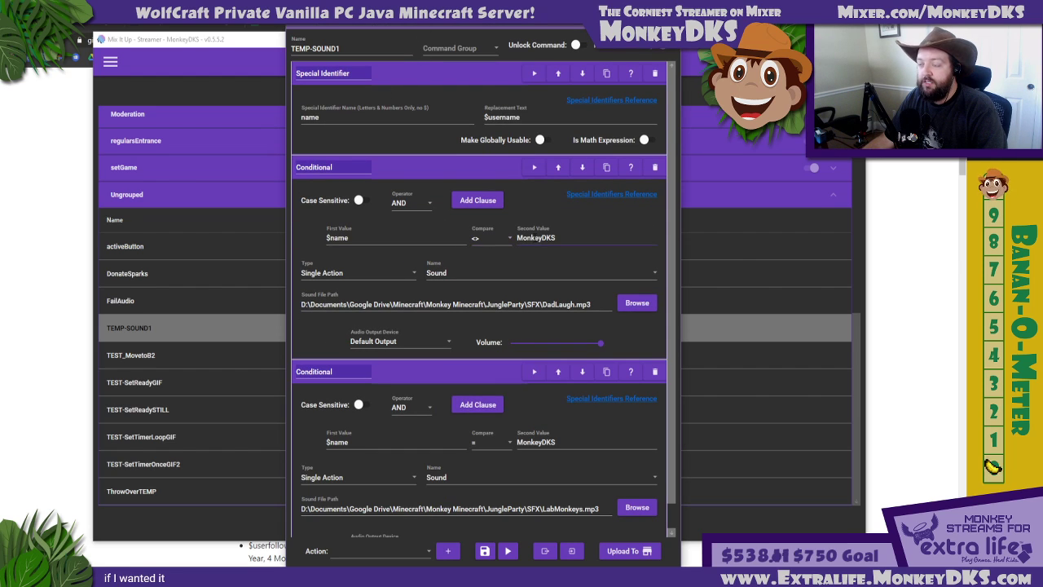
# Add a Chat Message action reading "It was me!" after the conditionals and have it sent as the streamer
pyautogui.click(478, 169)
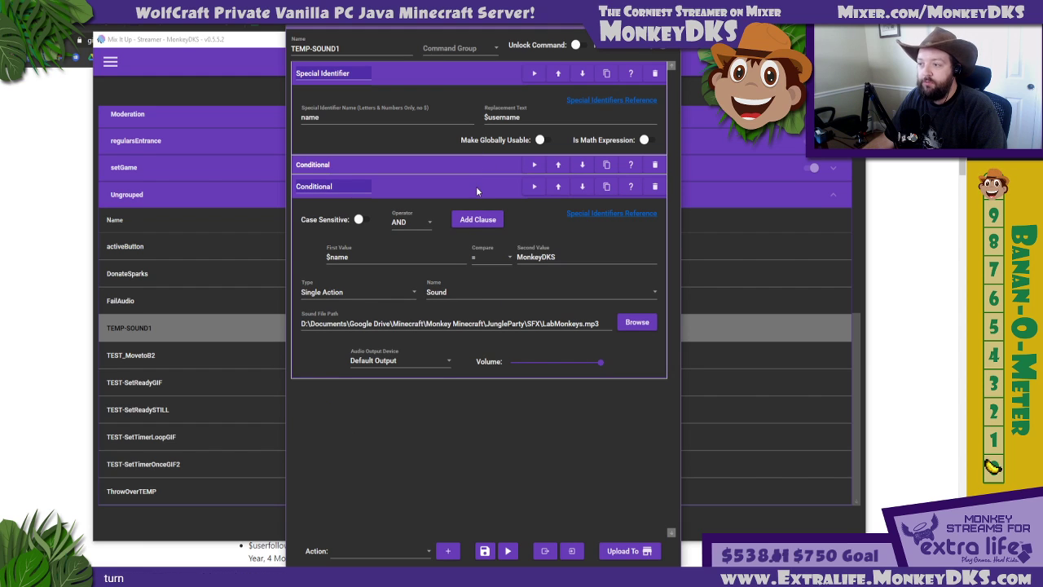
pyautogui.click(410, 553)
pyautogui.scroll(2, 373, 393)
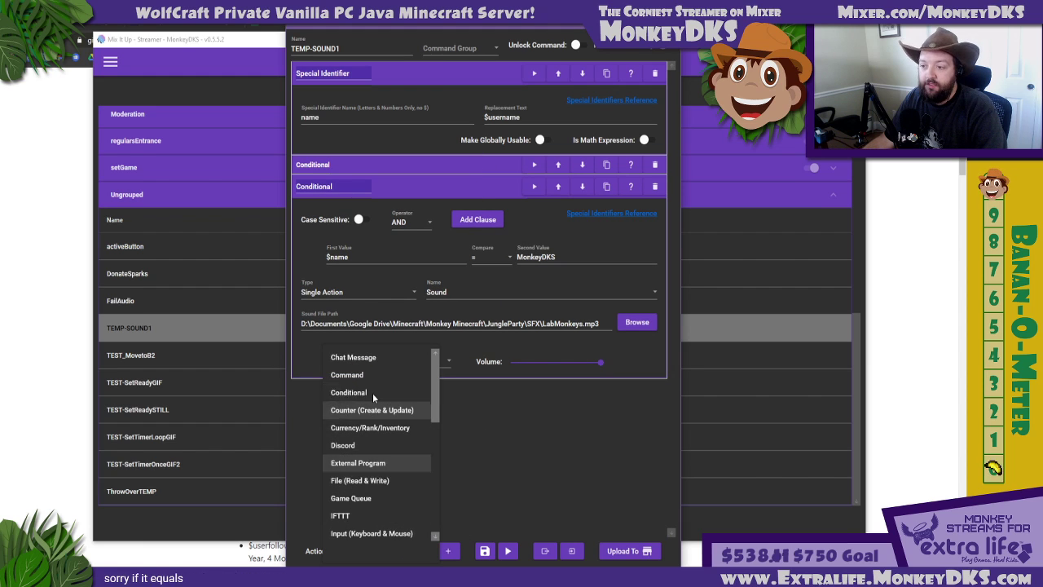
pyautogui.click(364, 359)
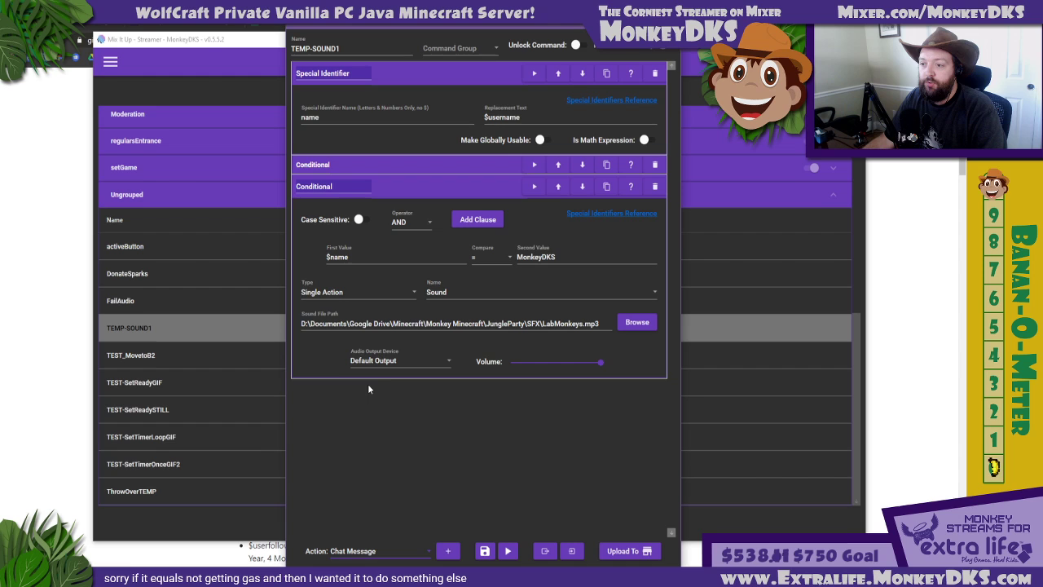
pyautogui.click(447, 551)
pyautogui.click(377, 200)
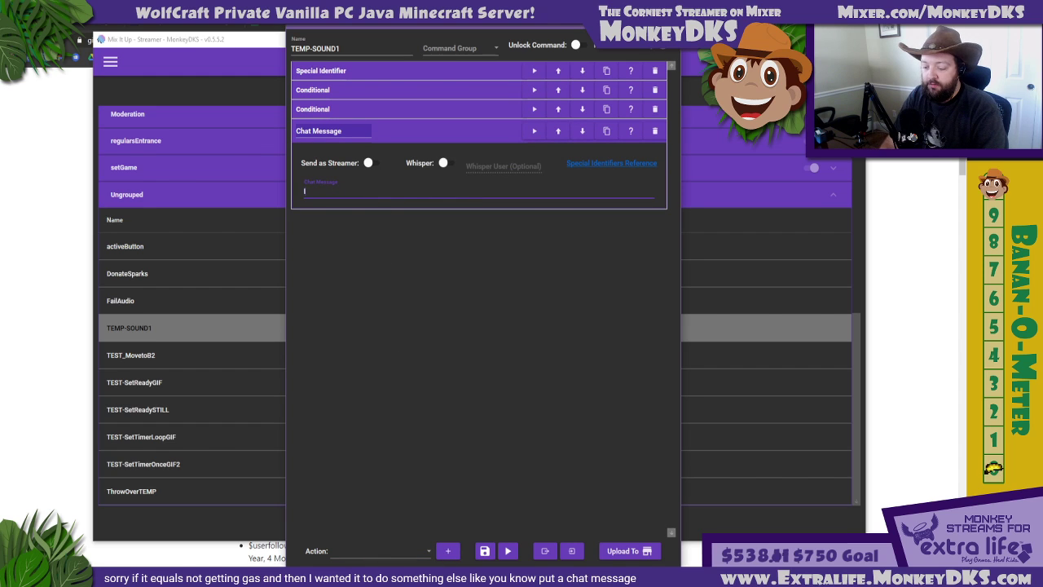
pyautogui.write('It was me!')
pyautogui.click(371, 162)
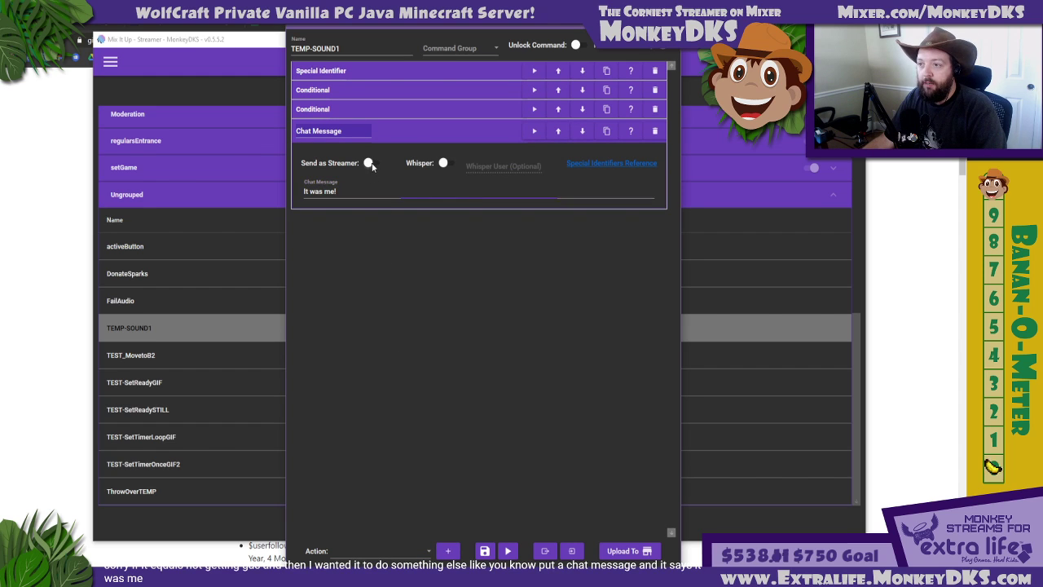
# Expand and review both conditionals against the Chat Message action that follows them
pyautogui.click(404, 109)
pyautogui.click(406, 94)
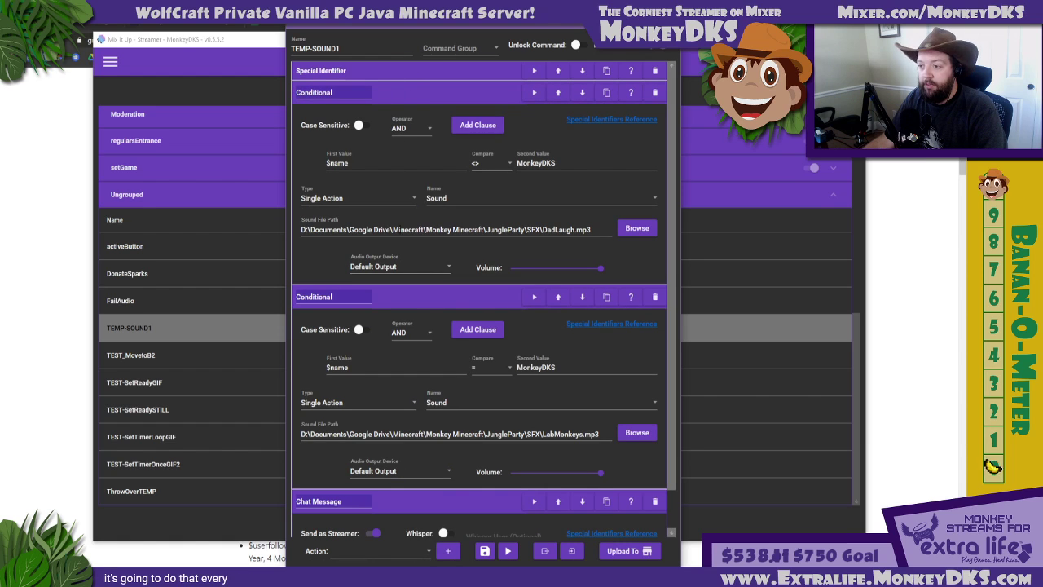
pyautogui.click(414, 94)
pyautogui.click(414, 110)
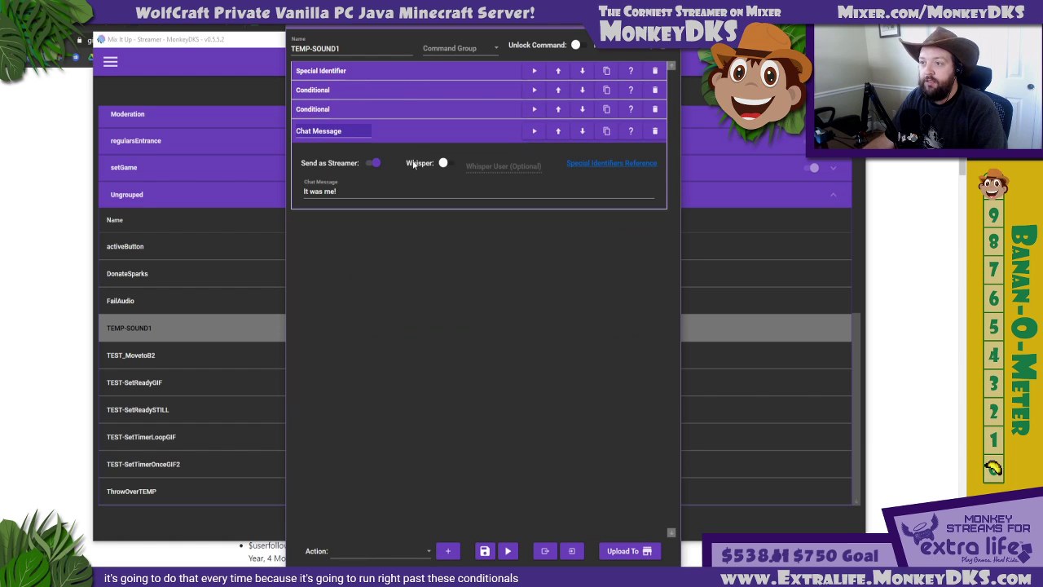
pyautogui.click(416, 111)
pyautogui.click(413, 91)
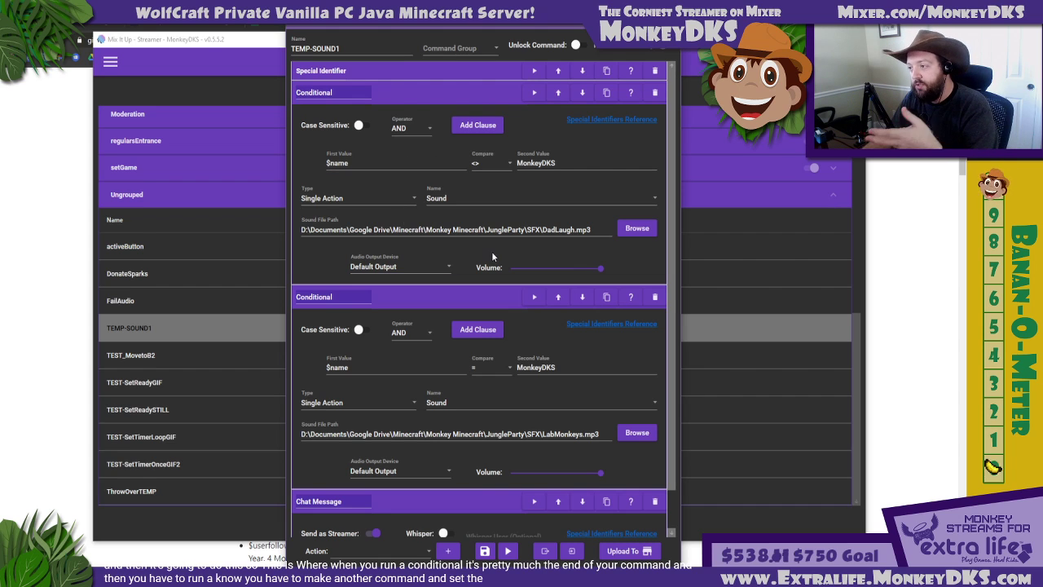
# Change the <> conditional's type to Action Group and open the choice of which group it runs
pyautogui.click(343, 198)
pyautogui.click(326, 287)
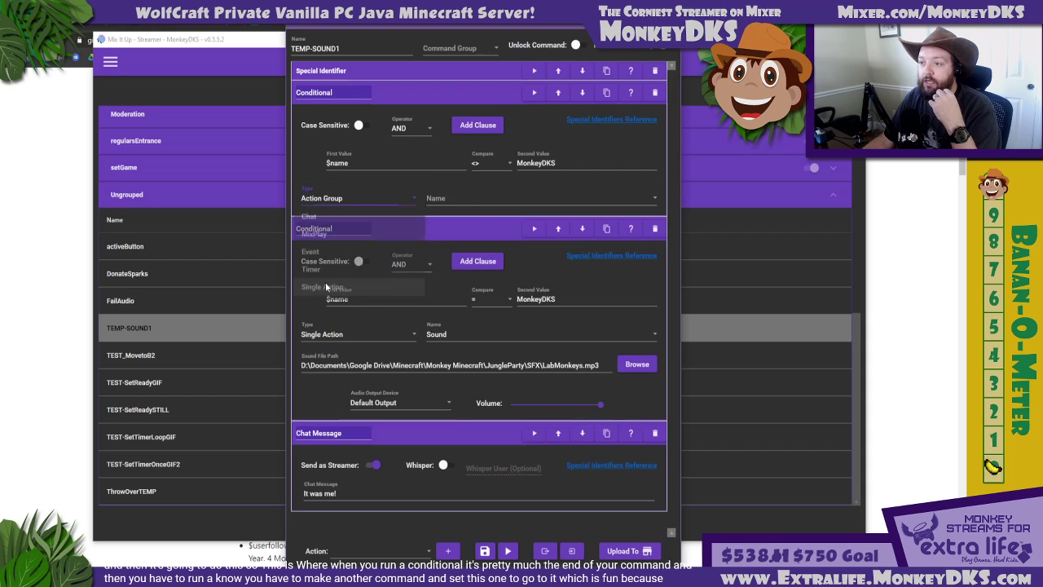
pyautogui.click(478, 199)
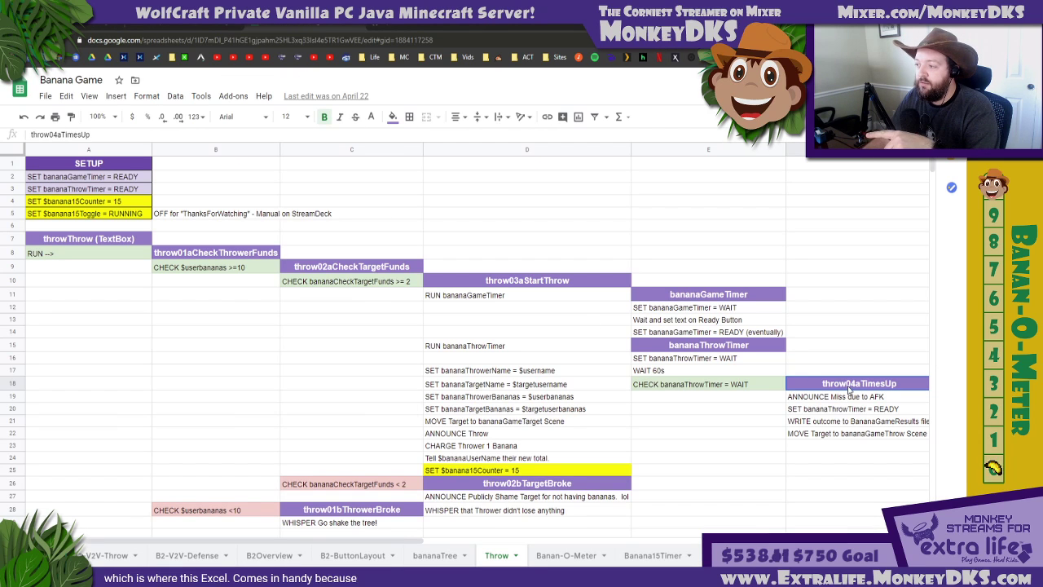
# Examine how throw03aStartThrow, bananaGameTimer and bananaThrowTimer link together in the Throw sheet, and return to the TEMP-SOUND1 editor
pyautogui.click(744, 349)
pyautogui.click(684, 299)
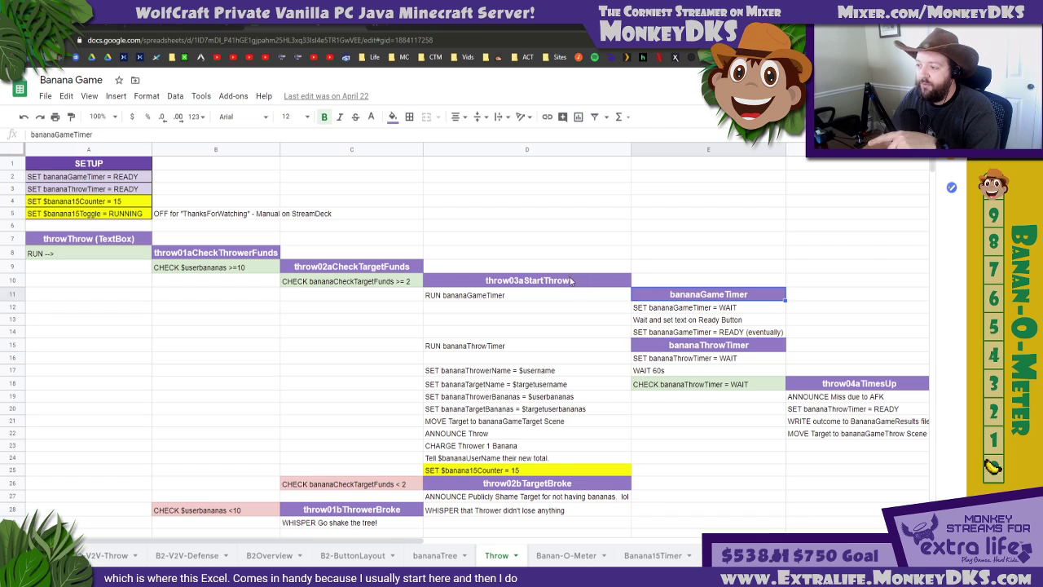
pyautogui.click(572, 280)
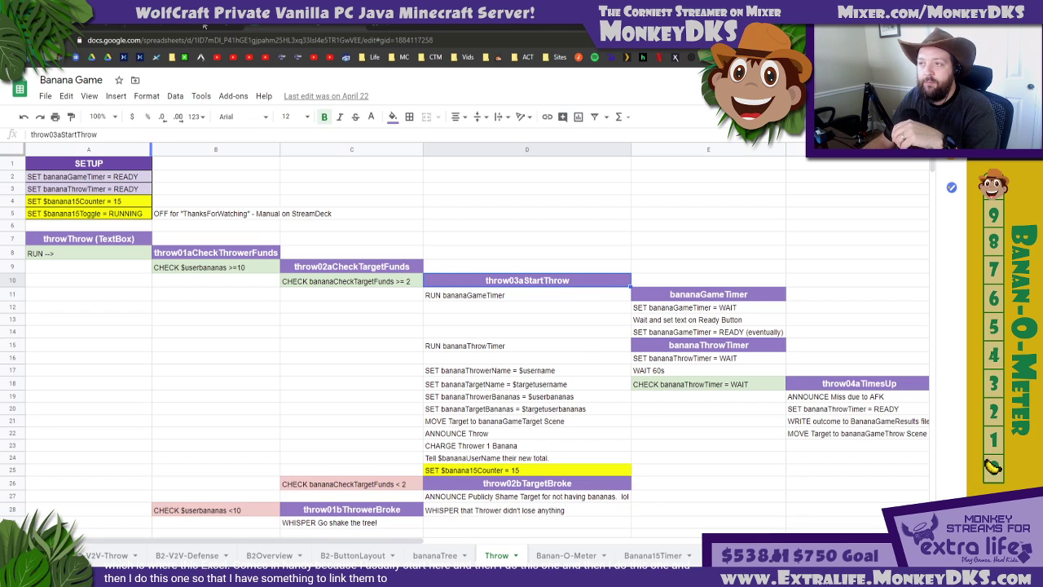
pyautogui.hotkey('alt', 'Tab')
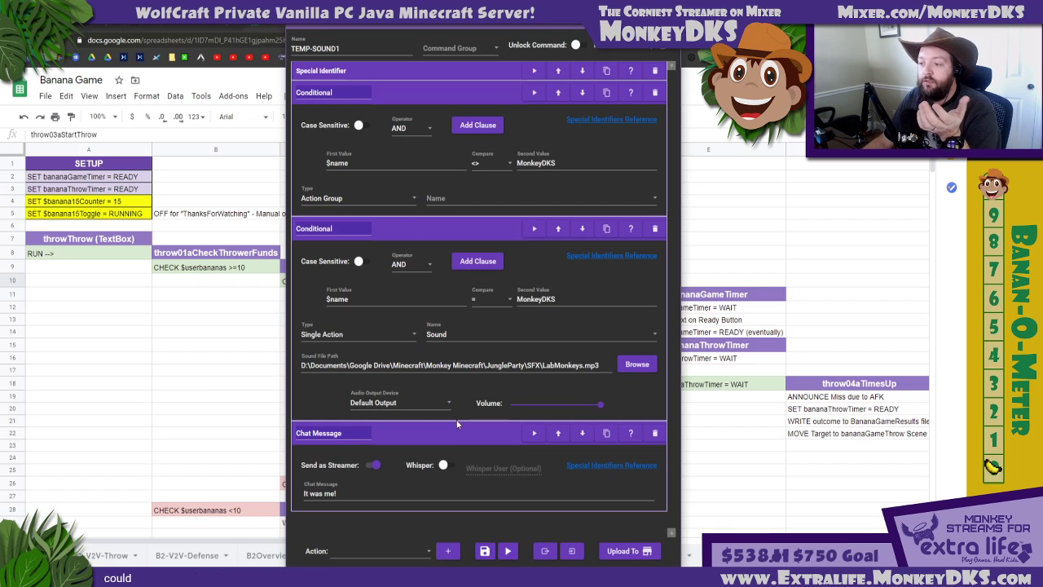
# Replace the standalone Chat Message action with a copy of the = conditional whose single action is Chat Message
pyautogui.click(653, 433)
pyautogui.click(606, 228)
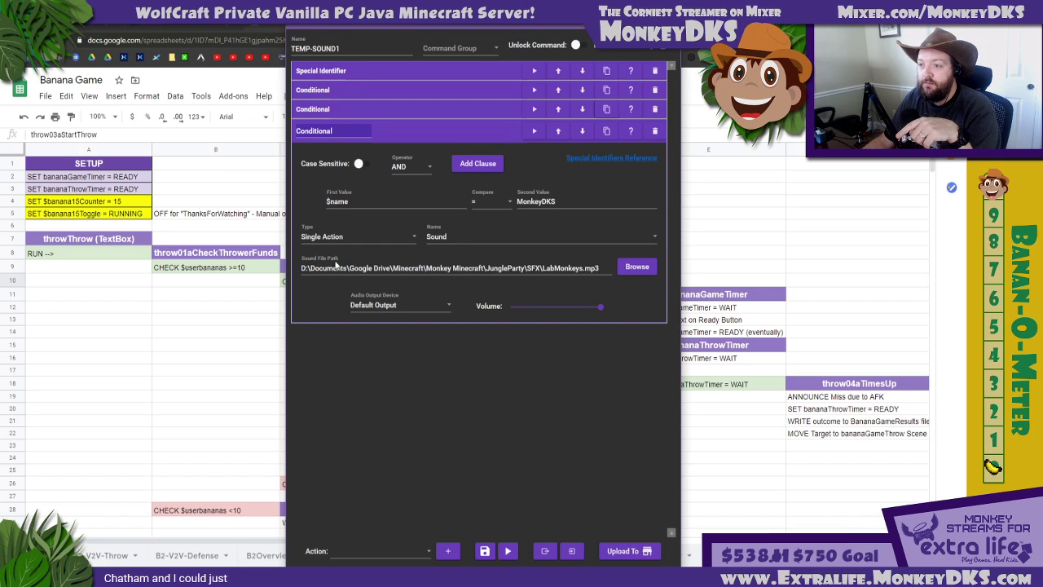
pyautogui.click(454, 241)
pyautogui.scroll(-5, 444, 277)
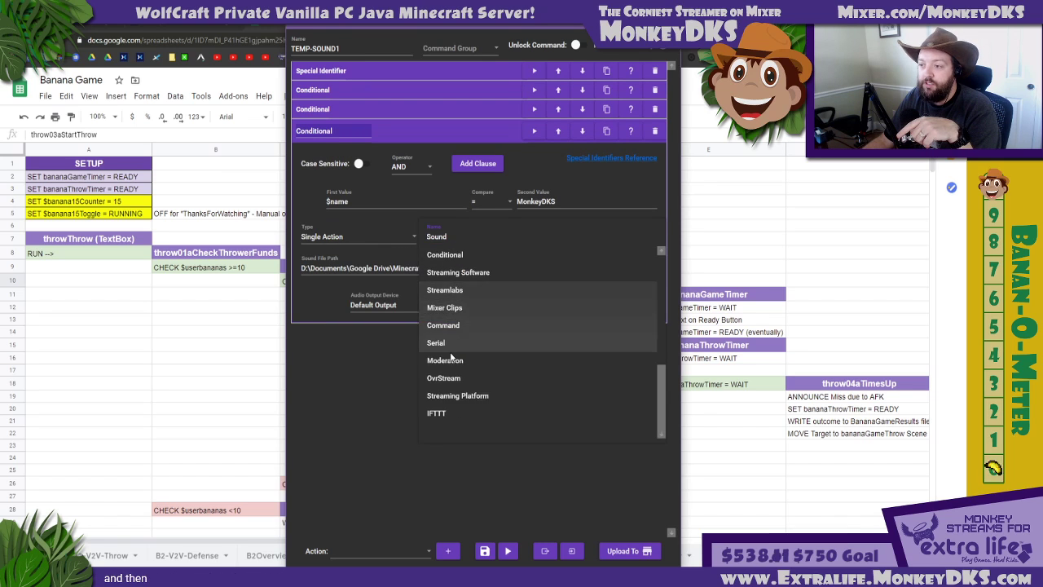
pyautogui.scroll(5, 447, 261)
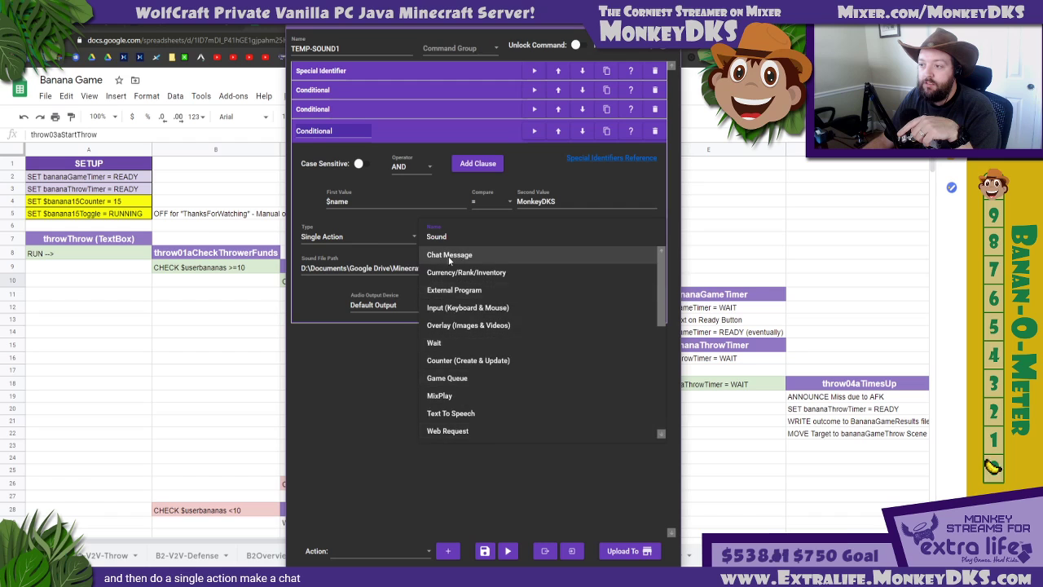
pyautogui.click(447, 254)
# Enter "This was me!" as the copied conditional's chat message and have it sent as the streamer
pyautogui.click(369, 292)
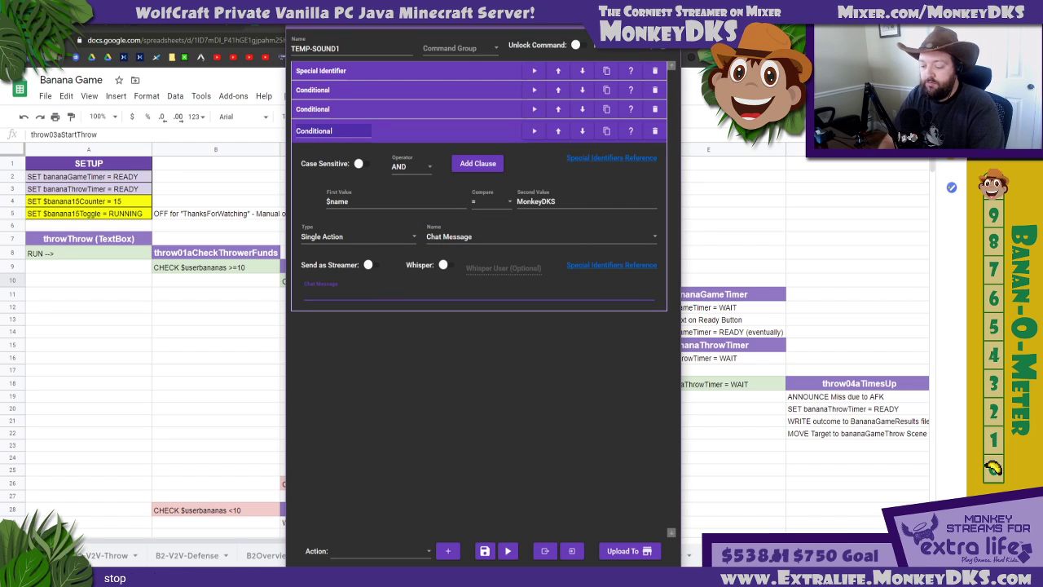
pyautogui.write('This was me!')
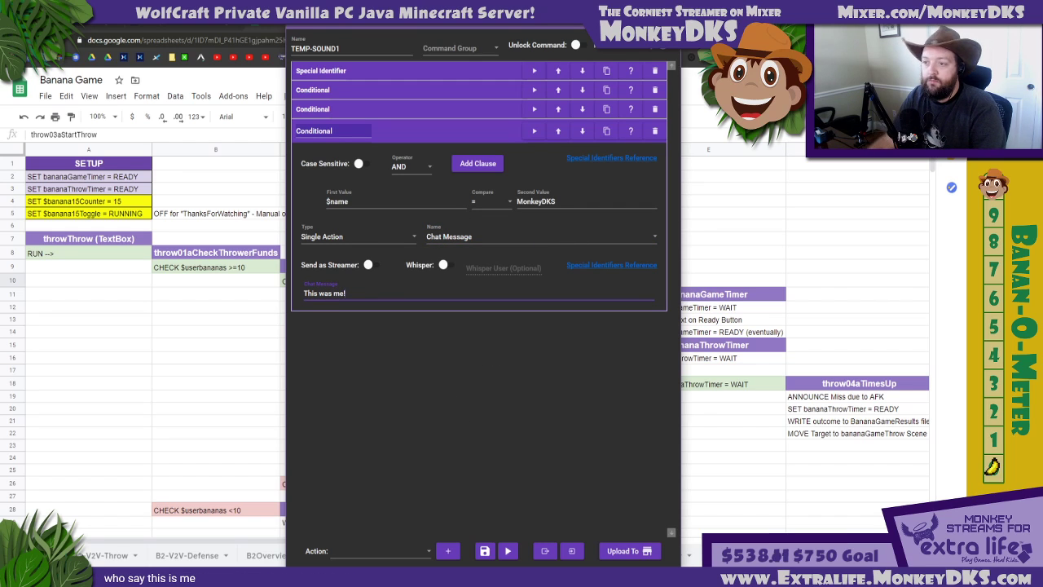
pyautogui.click(369, 265)
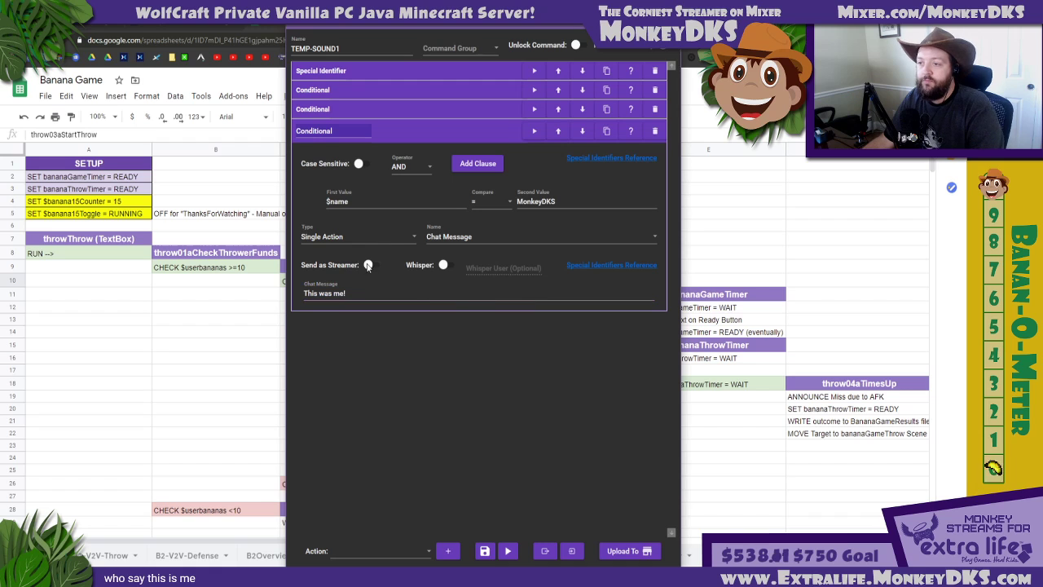
# Compare the two = conditionals, one running Sound and one running Chat Message, and collapse both
pyautogui.click(391, 110)
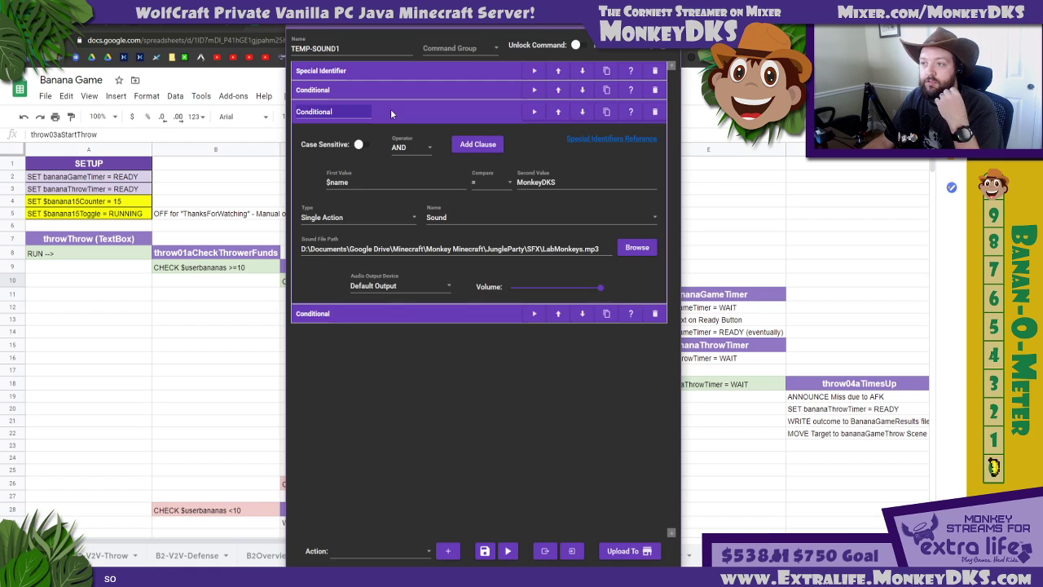
pyautogui.click(417, 311)
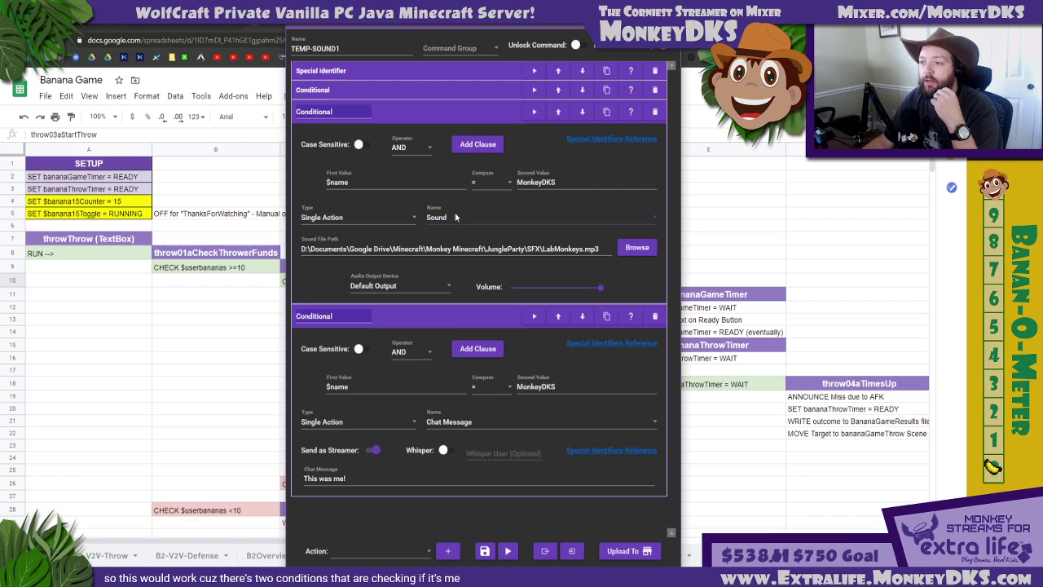
pyautogui.click(416, 112)
pyautogui.click(423, 132)
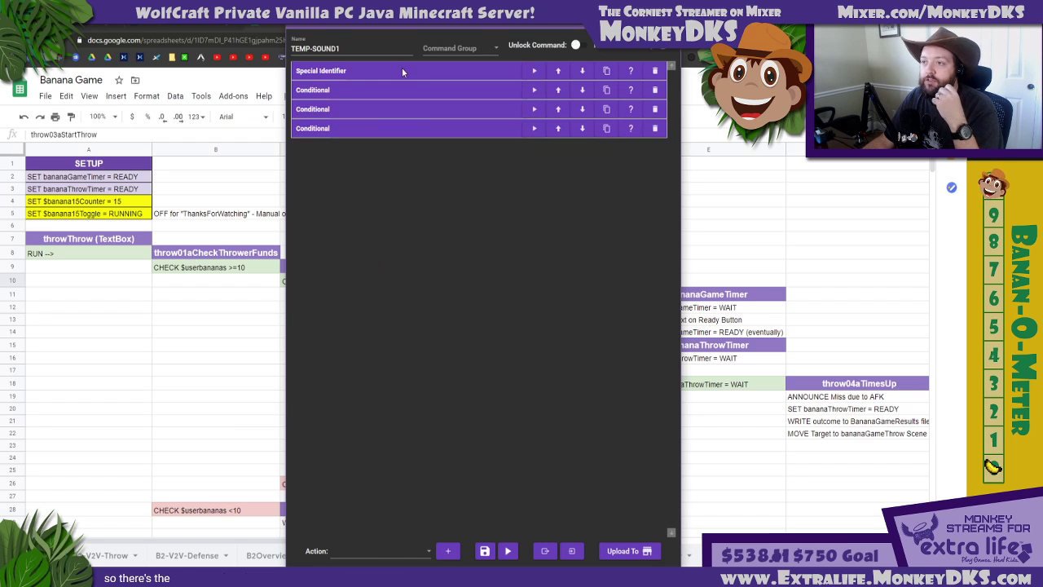
# Set the name Special Identifier's replacement text to $targetusername, check the Mixer scene editor, and close the TEMP-SOUND1 editor without saving
pyautogui.click(401, 71)
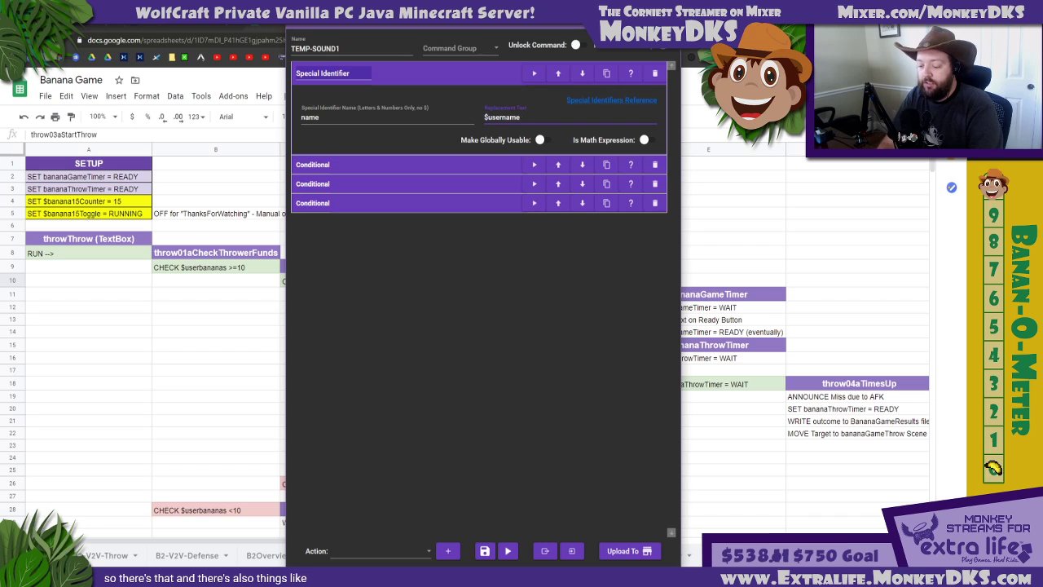
pyautogui.write('target')
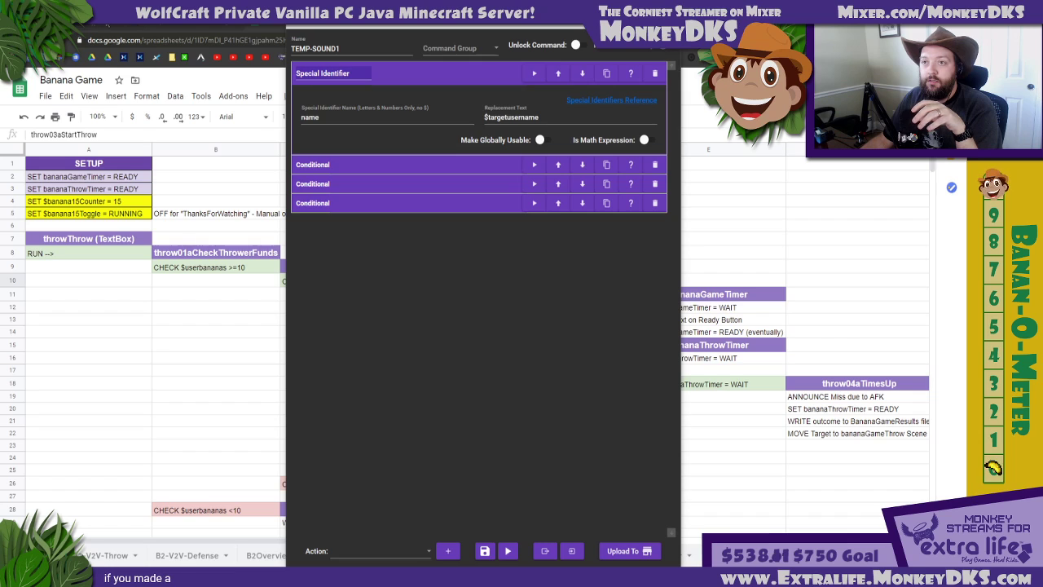
pyautogui.click(91, 25)
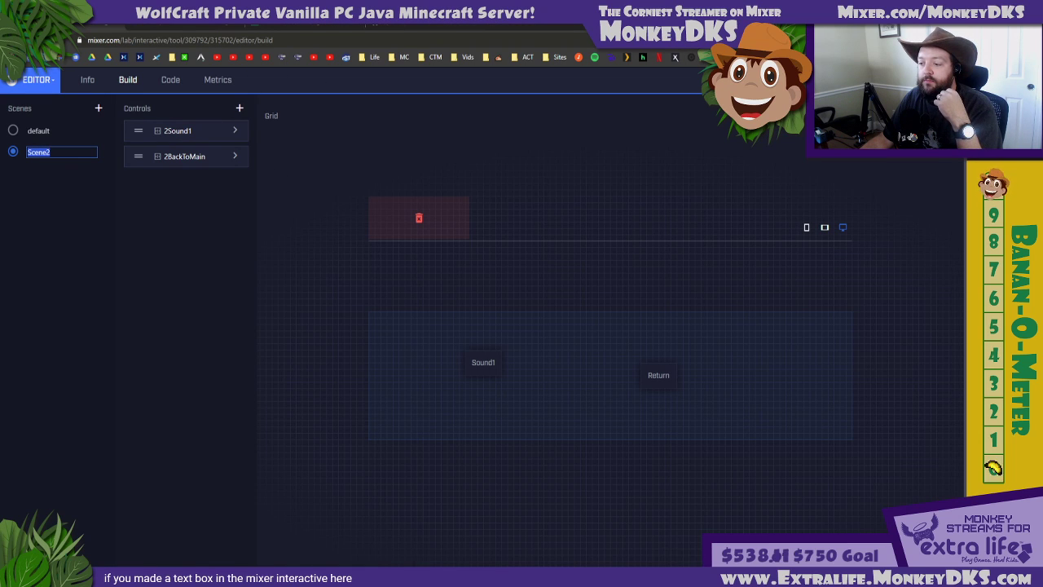
pyautogui.hotkey('alt', 'Tab')
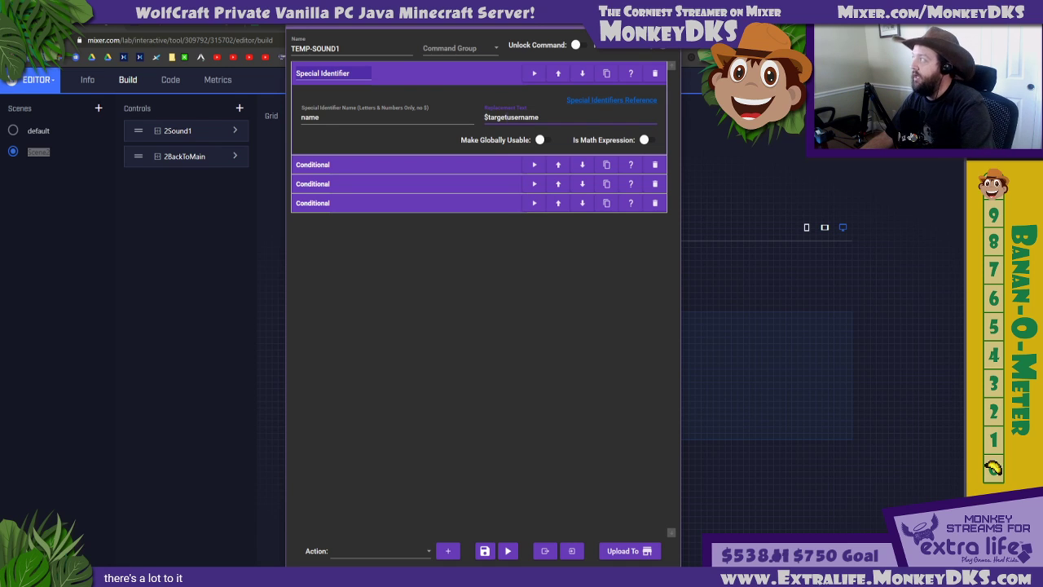
pyautogui.click(452, 78)
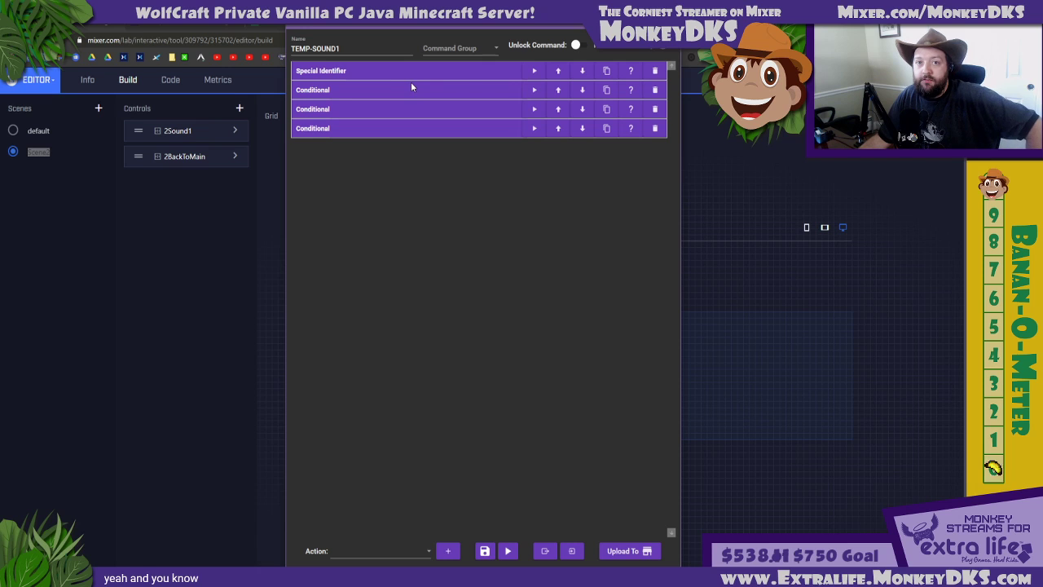
pyautogui.click(669, 19)
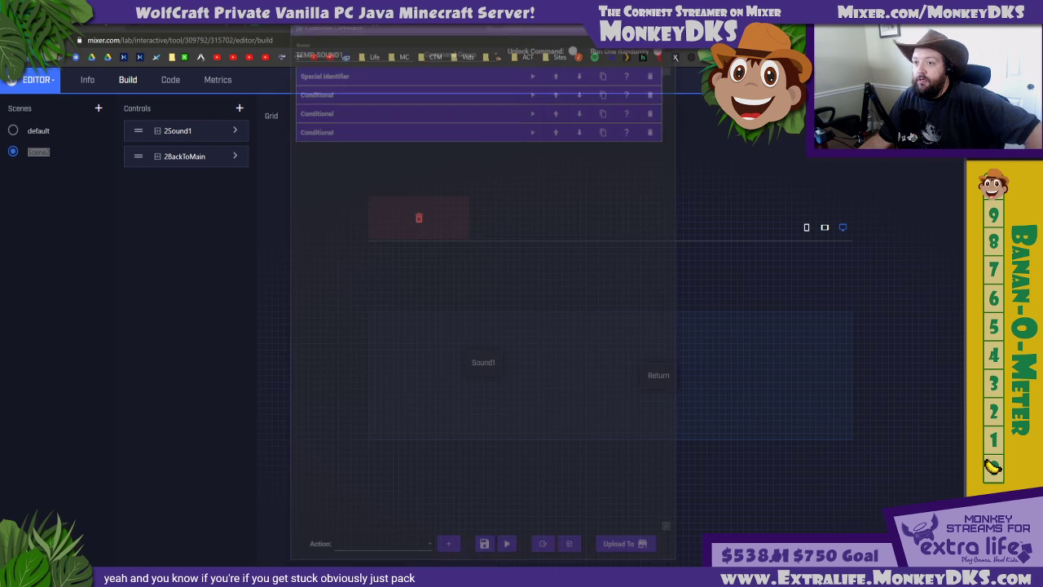
# Search the Mix It Up action groups for "tuck" and clear the filter
pyautogui.click(458, 577)
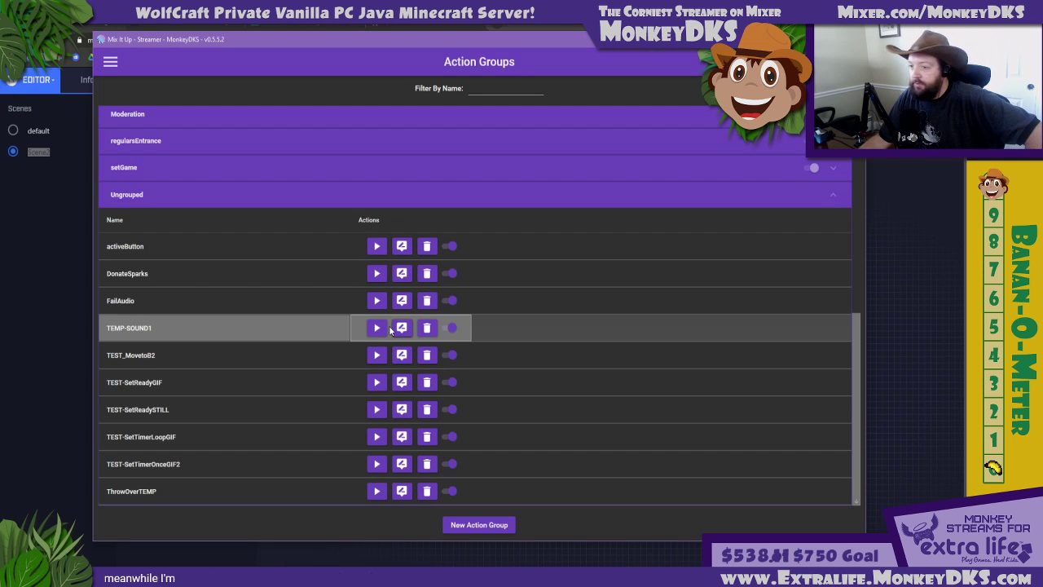
pyautogui.click(271, 195)
pyautogui.click(482, 93)
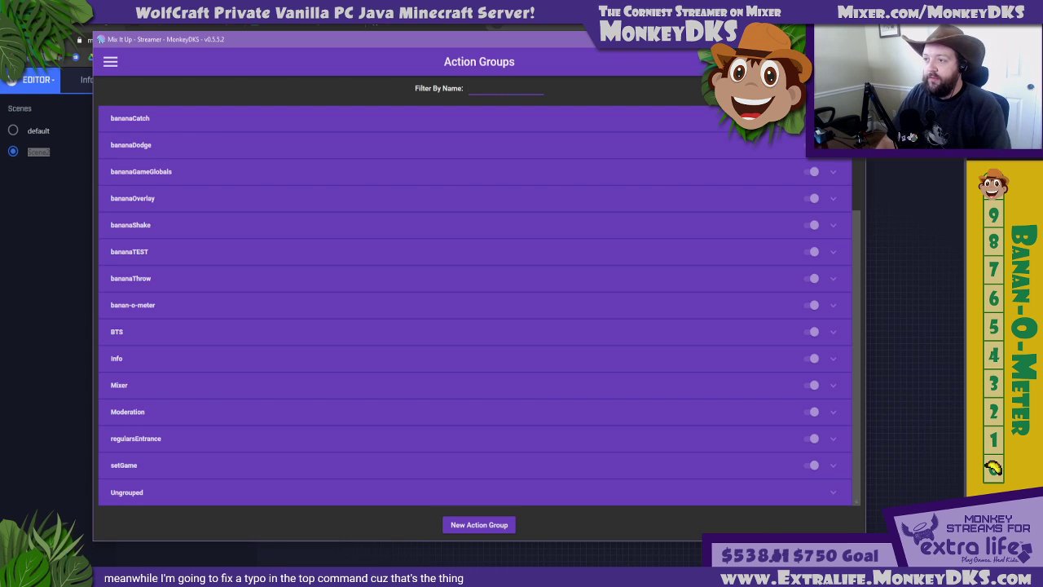
pyautogui.write('tucjkk')
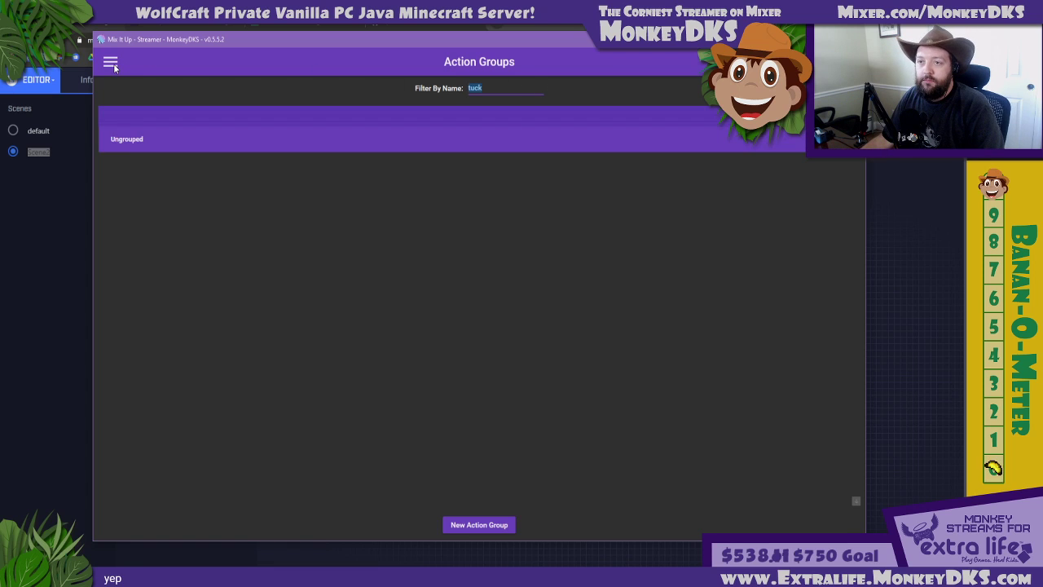
pyautogui.press('BackSpace')
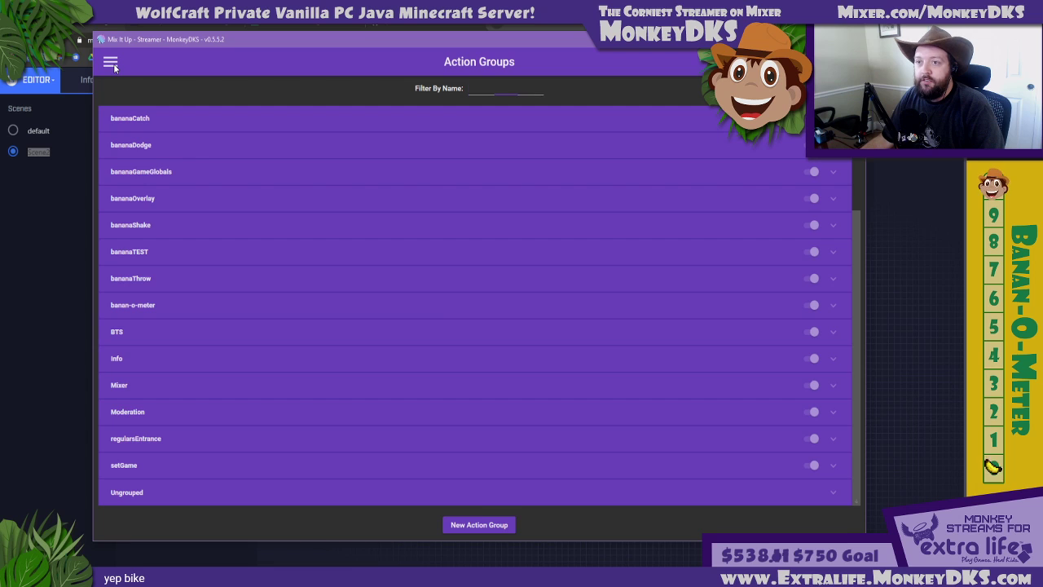
# Go to the chat commands and filter them by the name "tuck"
pyautogui.click(111, 63)
pyautogui.click(133, 136)
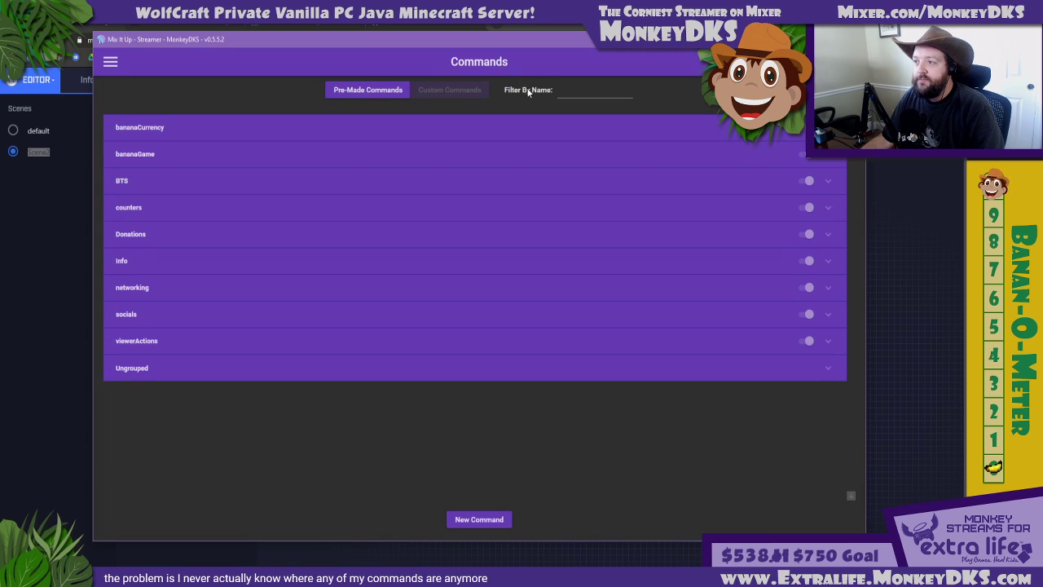
pyautogui.click(571, 92)
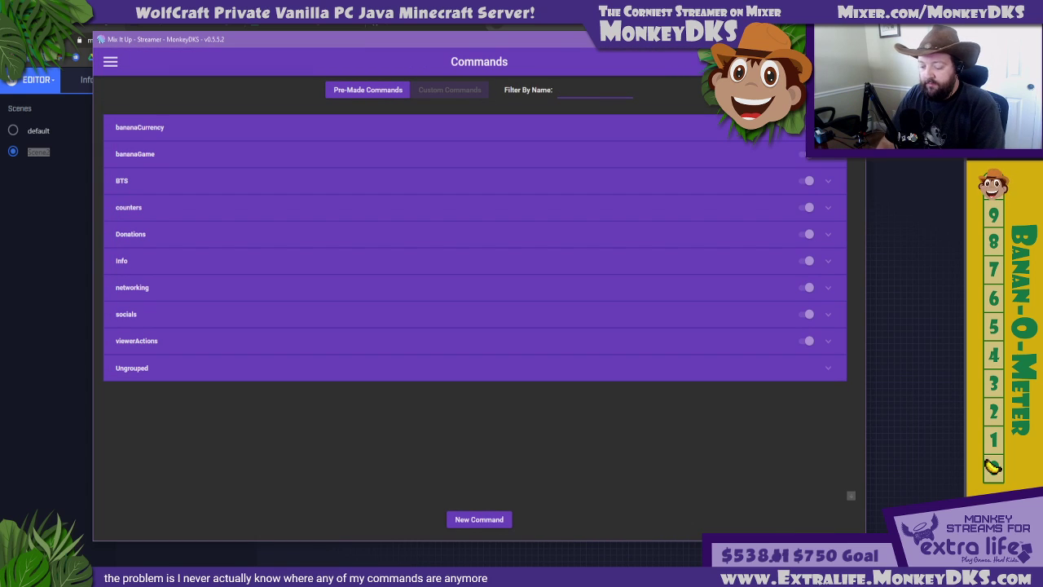
pyautogui.write('tuck')
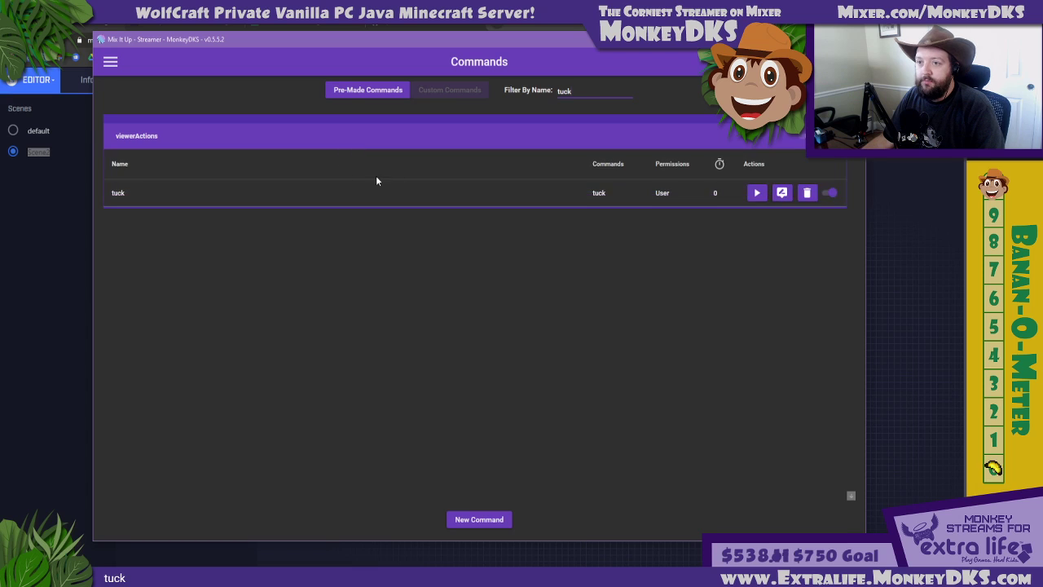
# Correct the typo in the tuck command's chat message so it ends "That's so nice of you $username!" and save the command
pyautogui.click(781, 192)
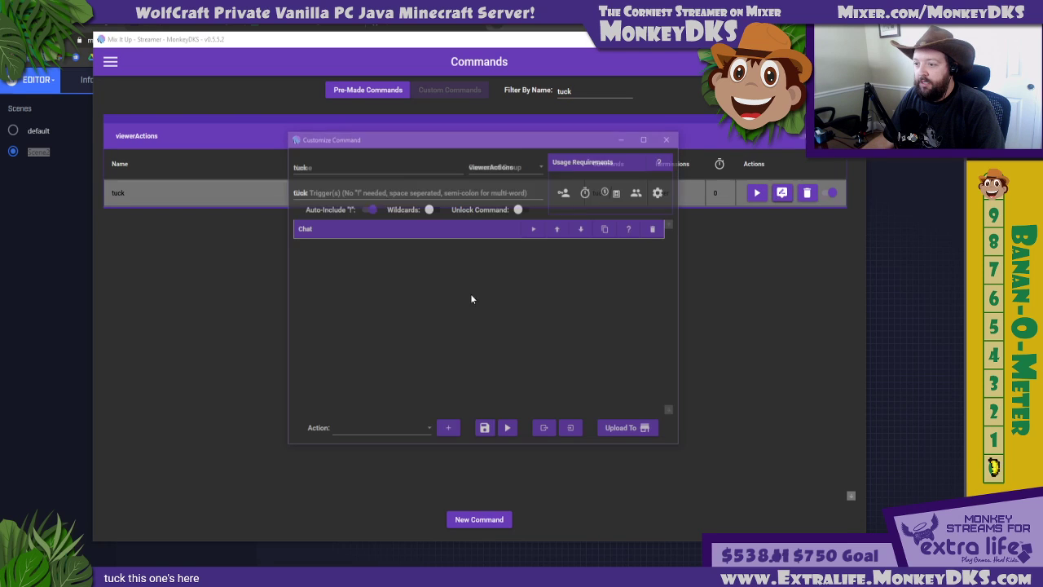
pyautogui.click(439, 231)
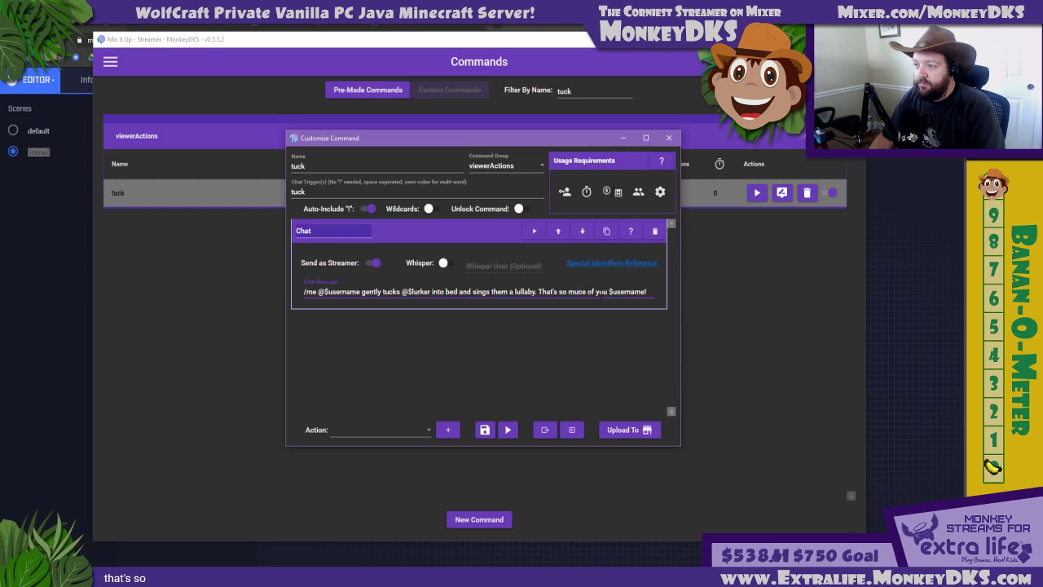
pyautogui.press('BackSpace')
pyautogui.press('BackSpace')
pyautogui.write('ni')
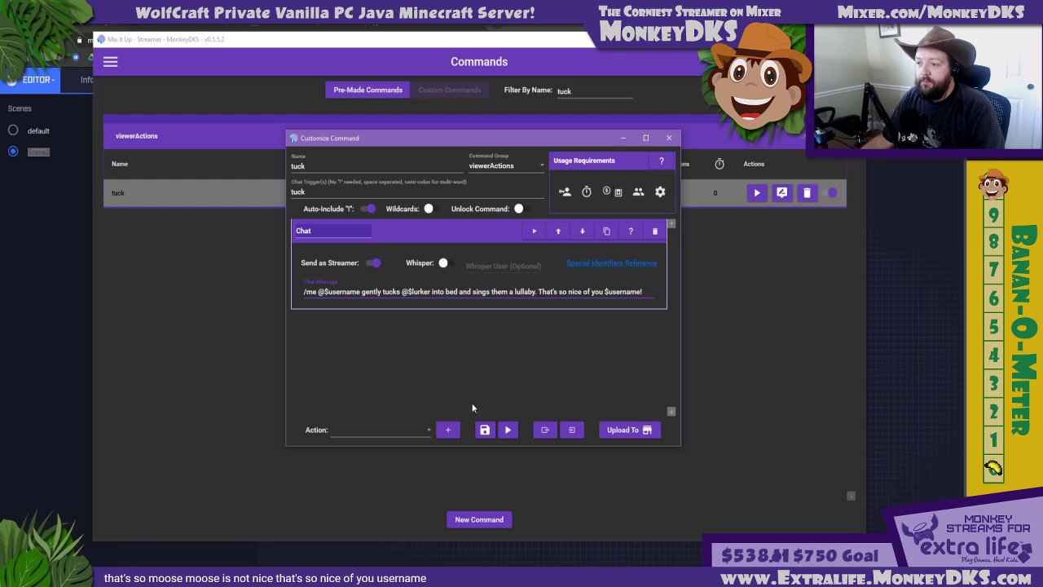
pyautogui.click(484, 429)
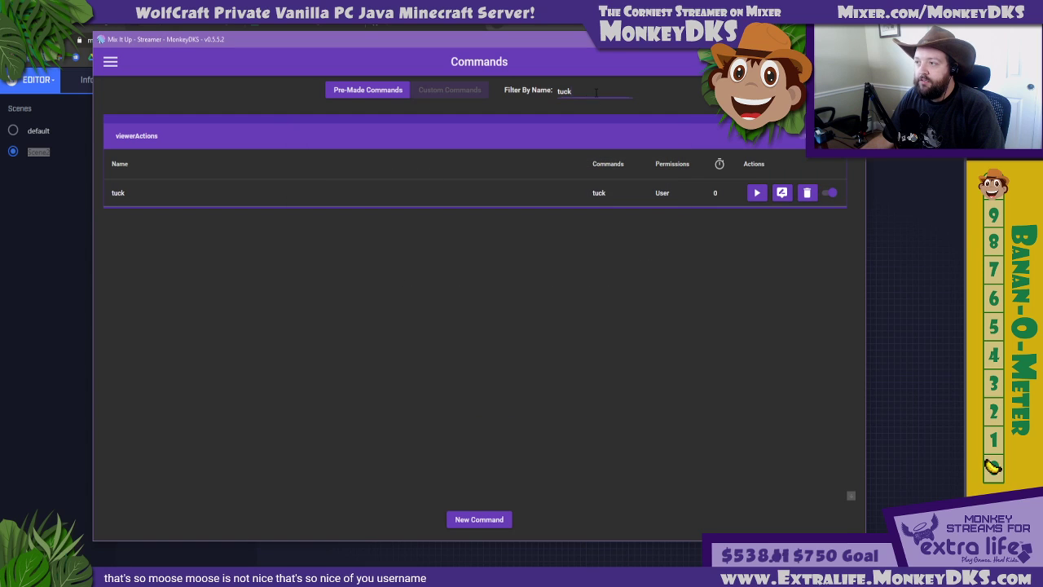
# Clear the name filter and open the lurk command in viewerActions to review its chat message
pyautogui.doubleClick(574, 91)
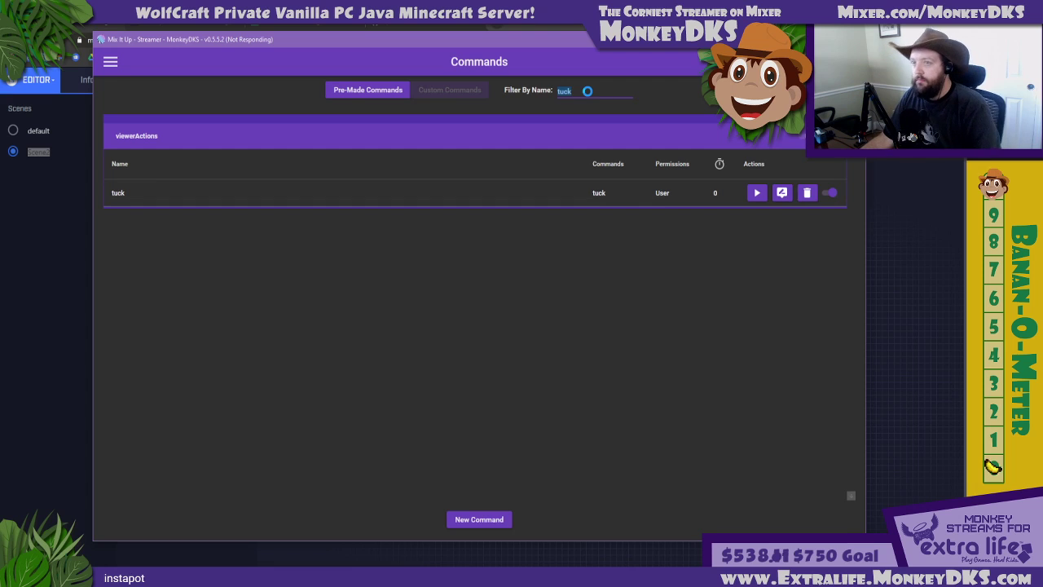
pyautogui.scroll(-2, 266, 310)
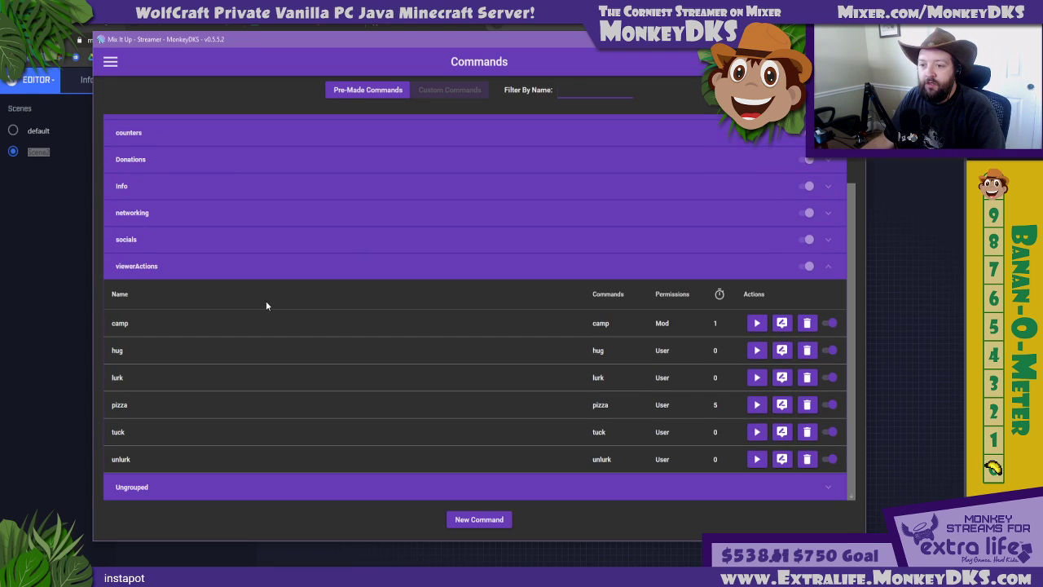
pyautogui.click(781, 377)
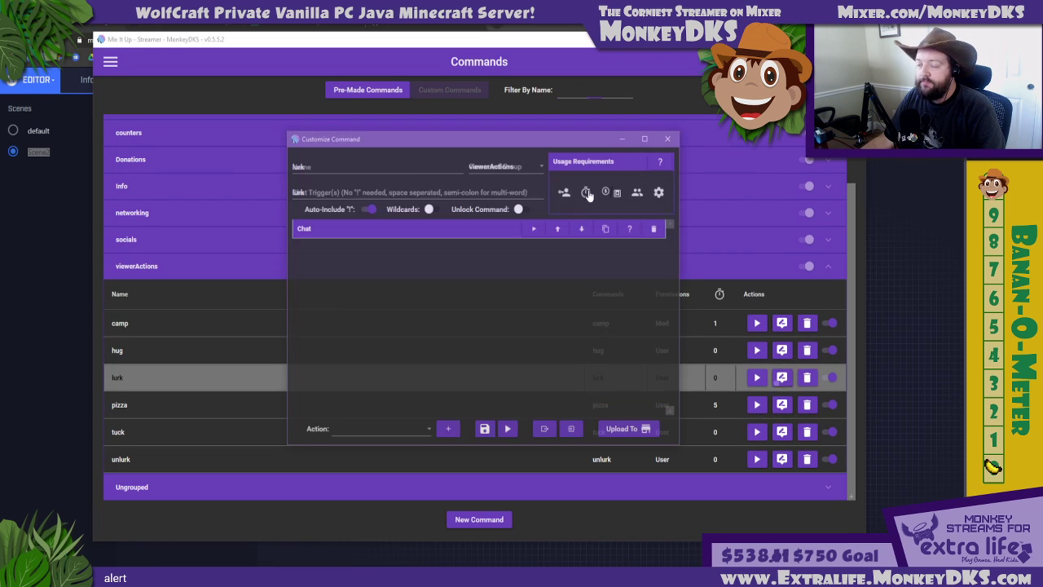
pyautogui.click(375, 228)
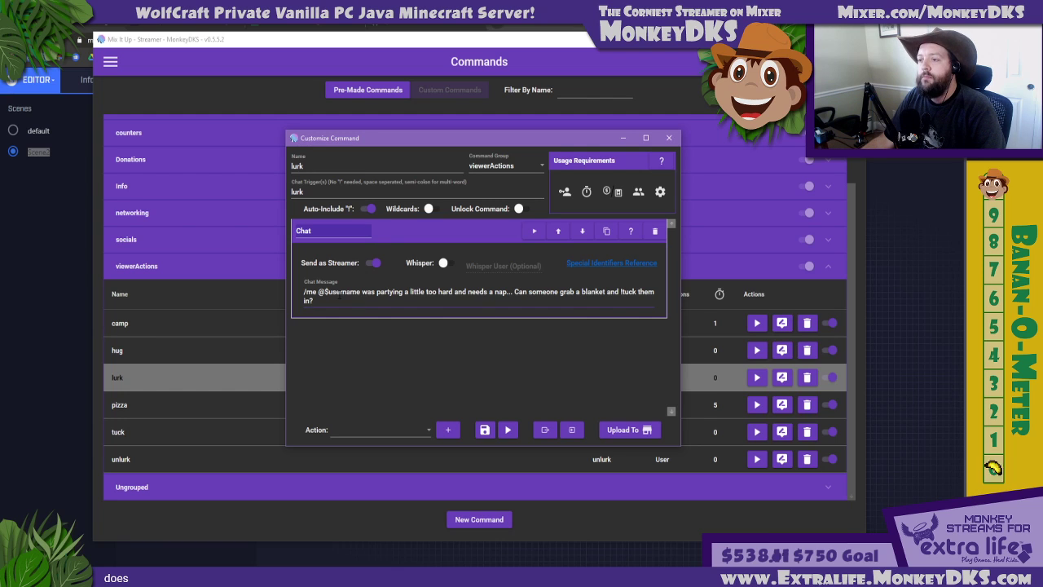
pyautogui.click(401, 228)
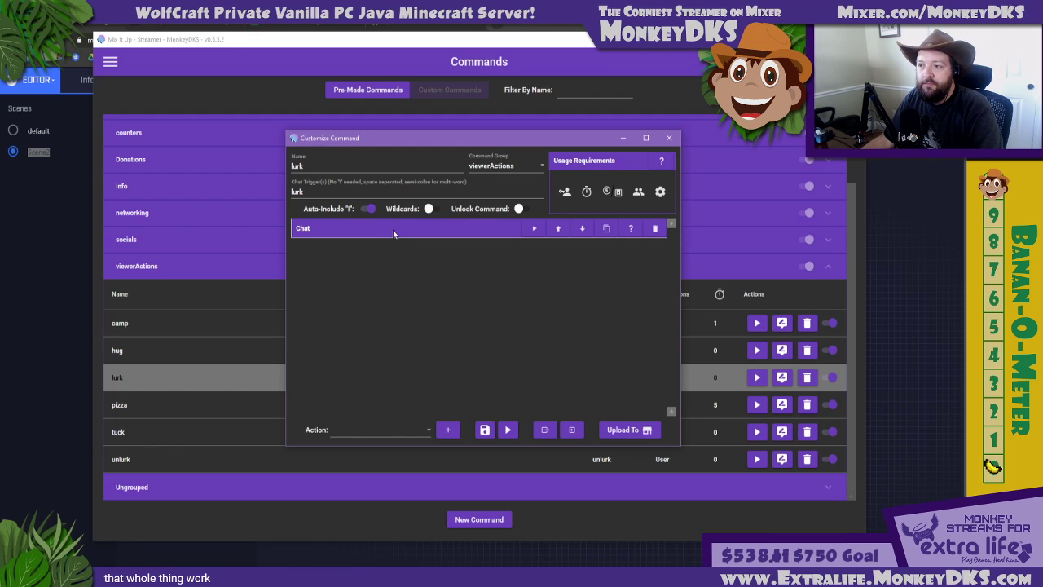
pyautogui.click(393, 229)
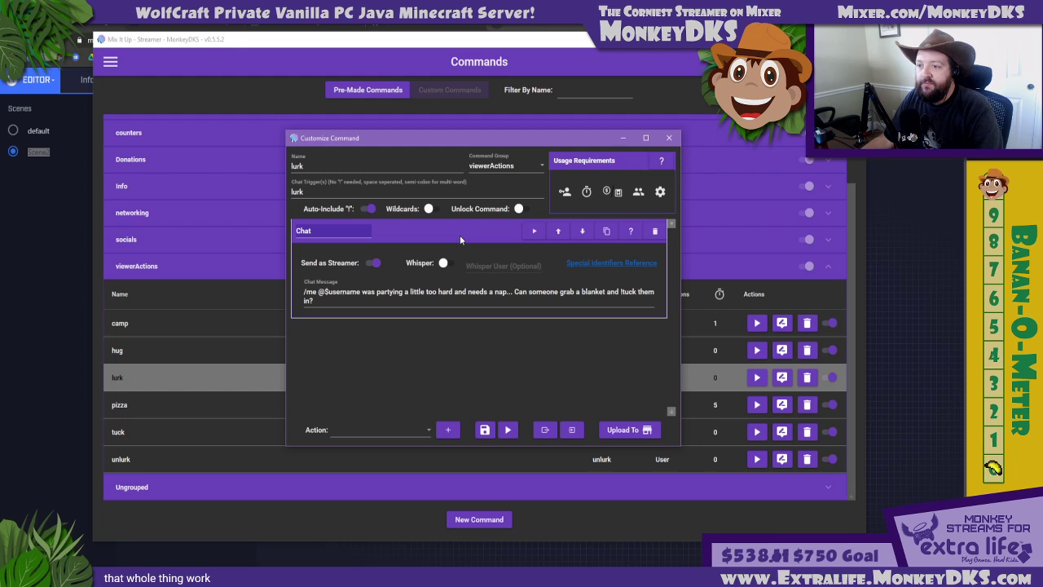
# Close the lurk command, open the tuck command to review its chat message with $lurker, and close it
pyautogui.click(459, 234)
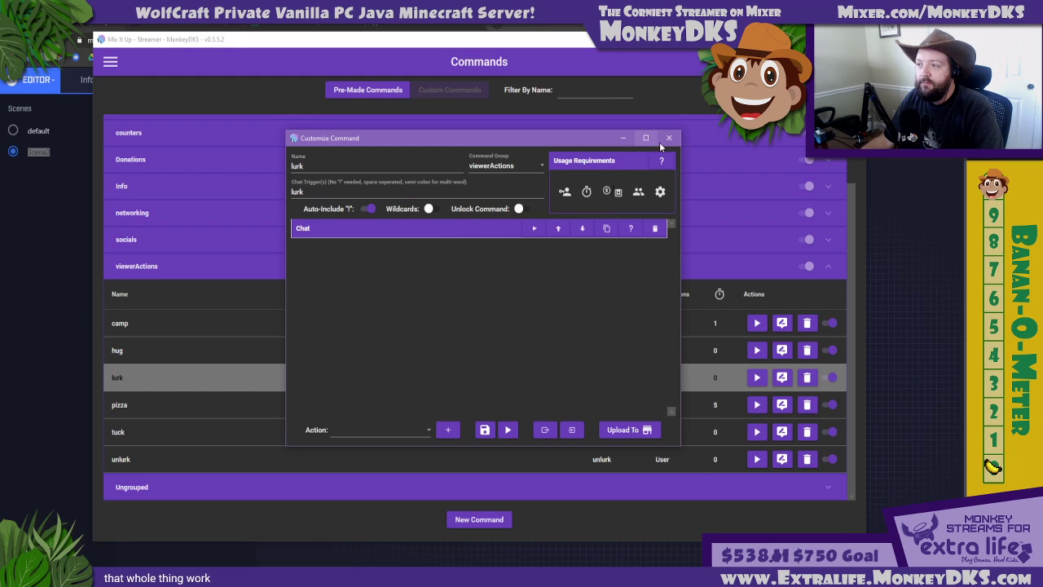
pyautogui.click(667, 139)
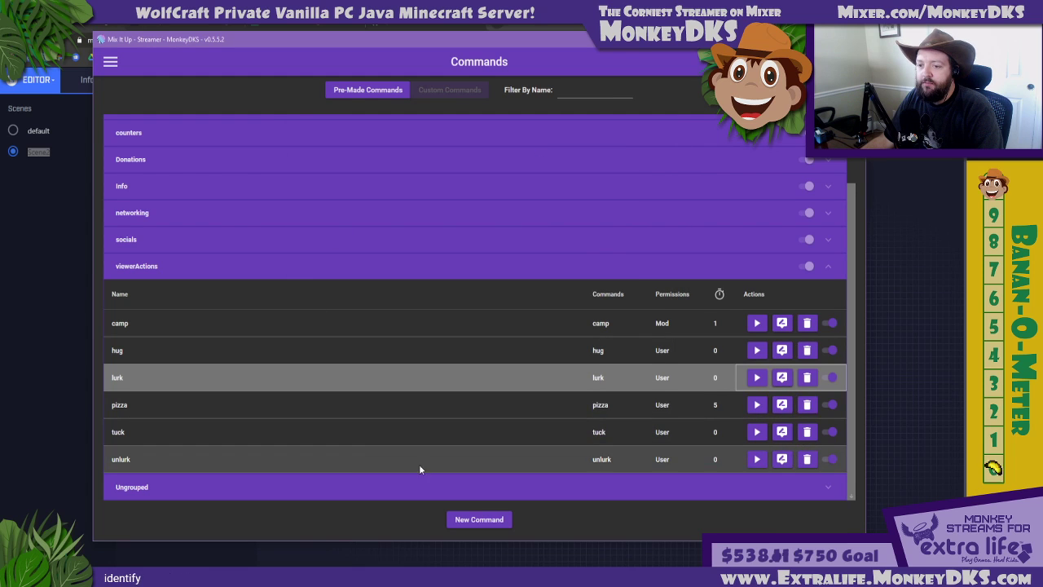
pyautogui.click(781, 432)
pyautogui.click(431, 236)
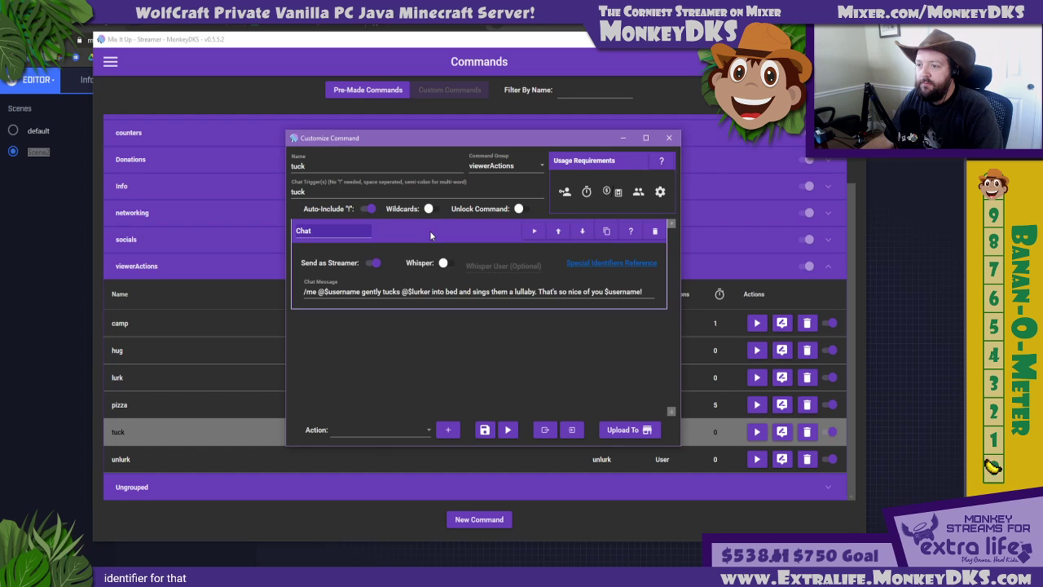
pyautogui.click(431, 235)
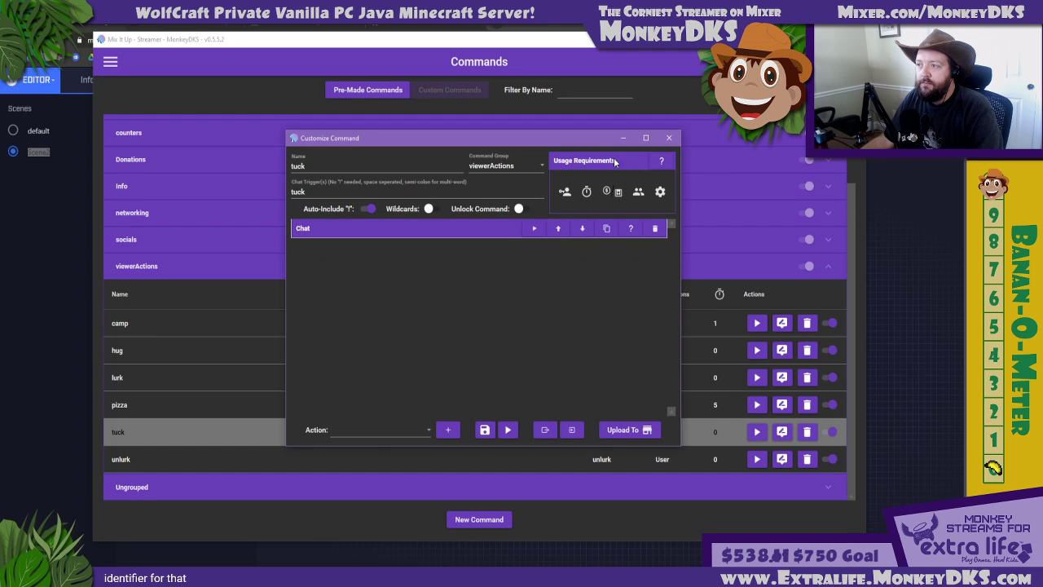
pyautogui.click(669, 138)
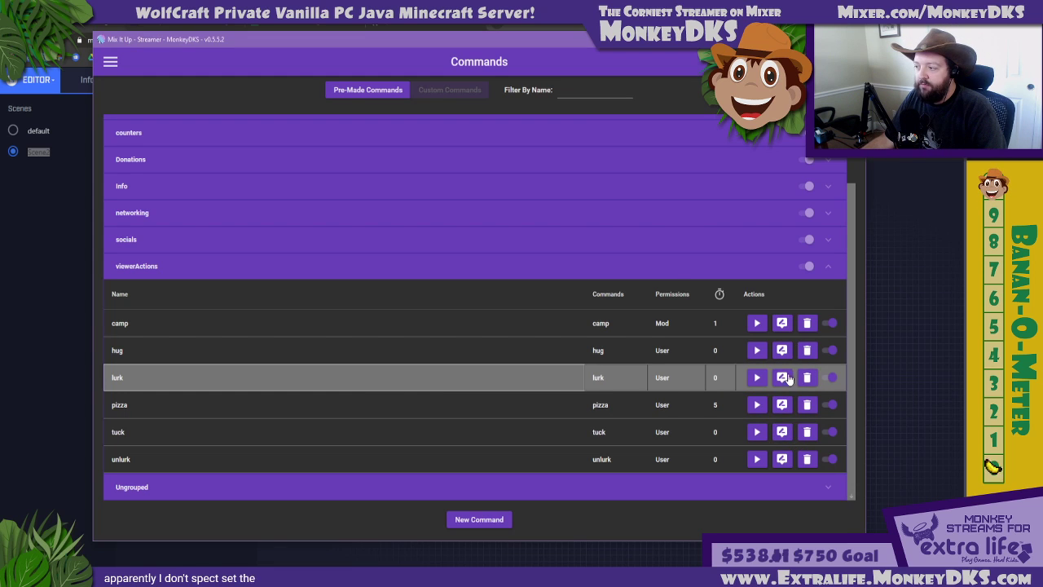
# Reopen the lurk command and add a Special Identifier action to it
pyautogui.click(786, 378)
pyautogui.click(387, 428)
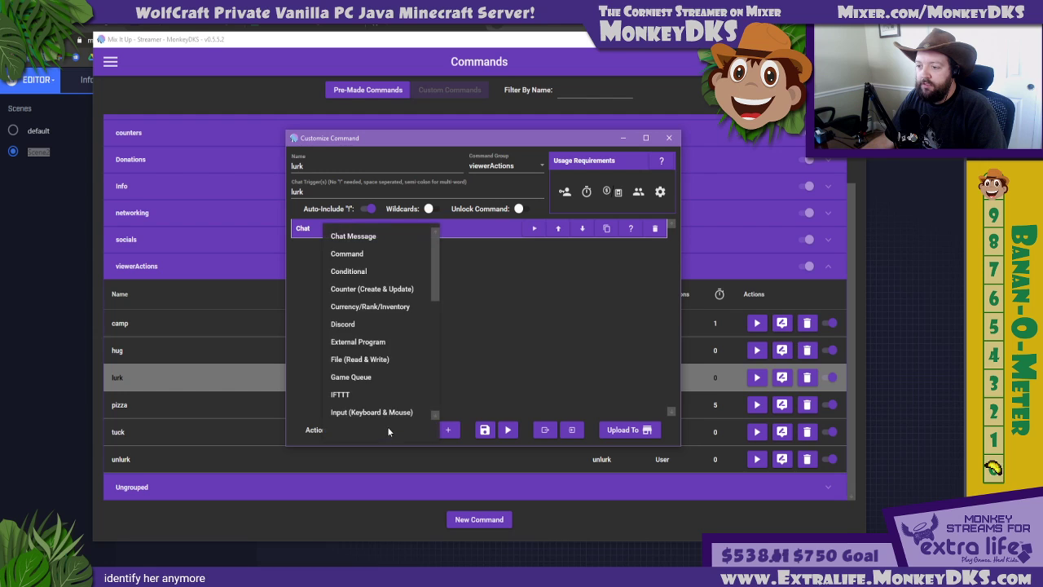
pyautogui.scroll(-5, 363, 310)
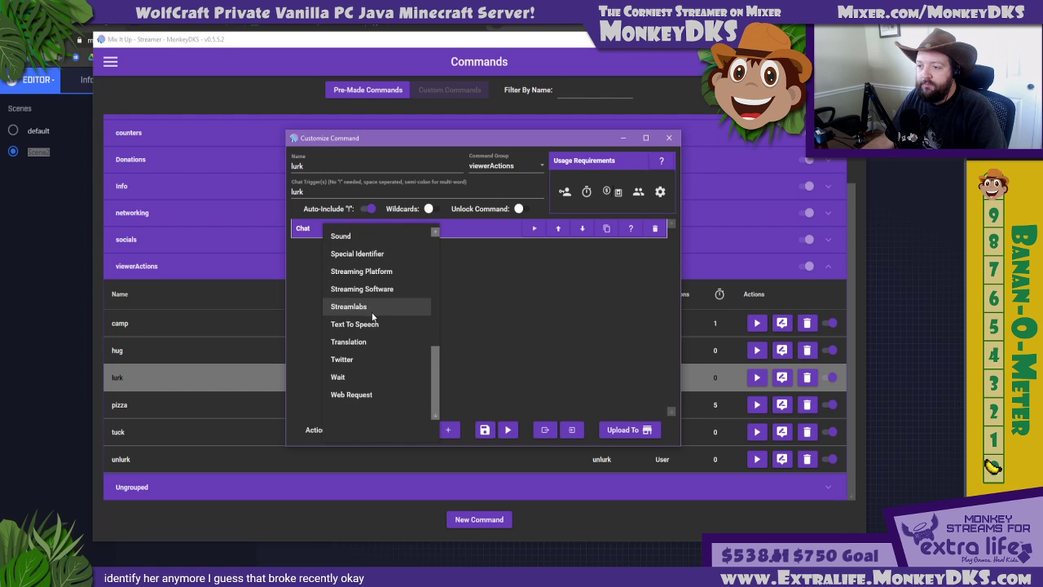
pyautogui.click(350, 255)
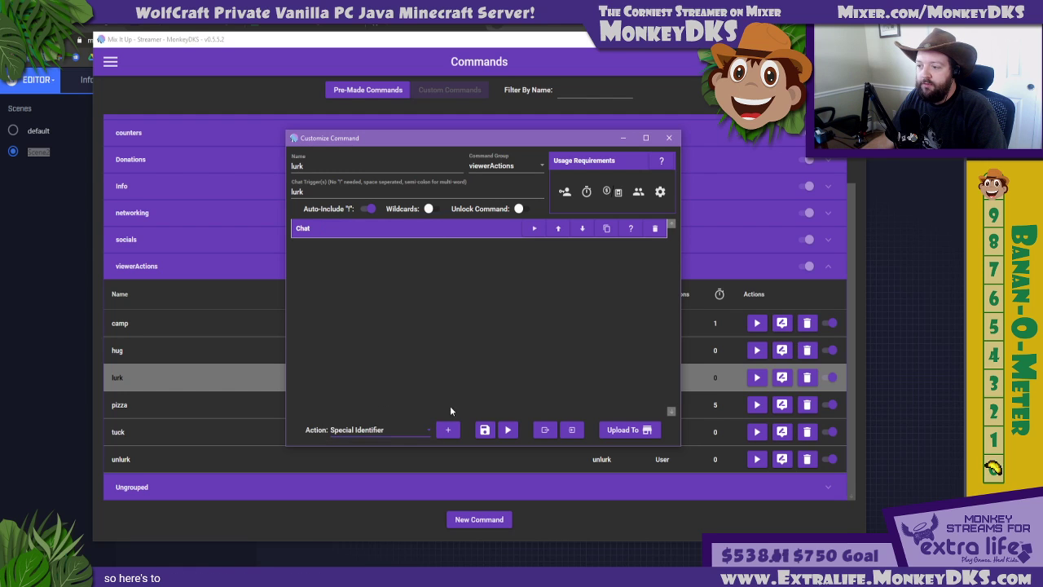
pyautogui.click(448, 430)
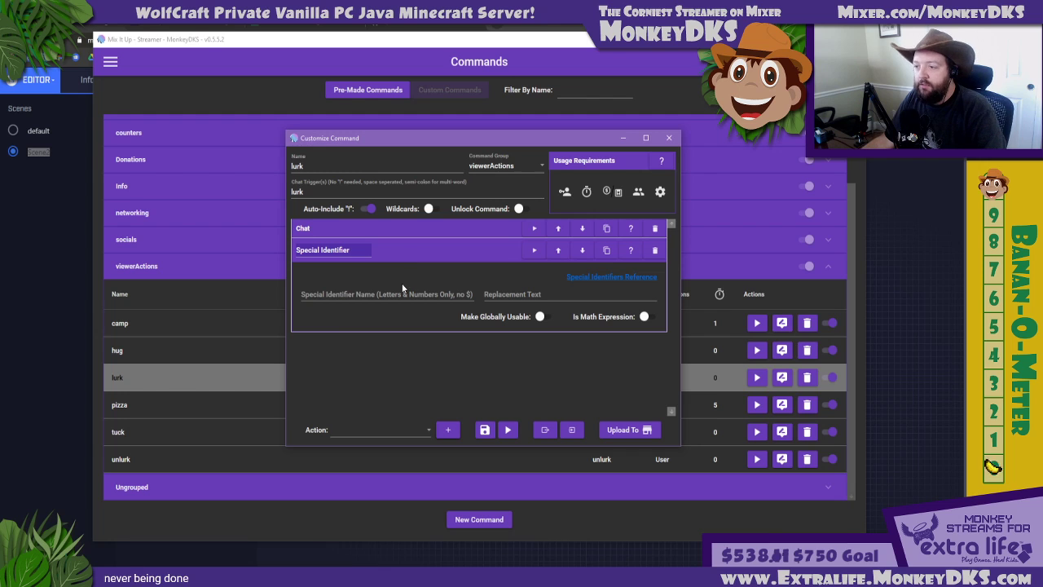
# Name the special identifier "lurker", make it globally usable with replacement text $username, and save the lurk command
pyautogui.click(405, 294)
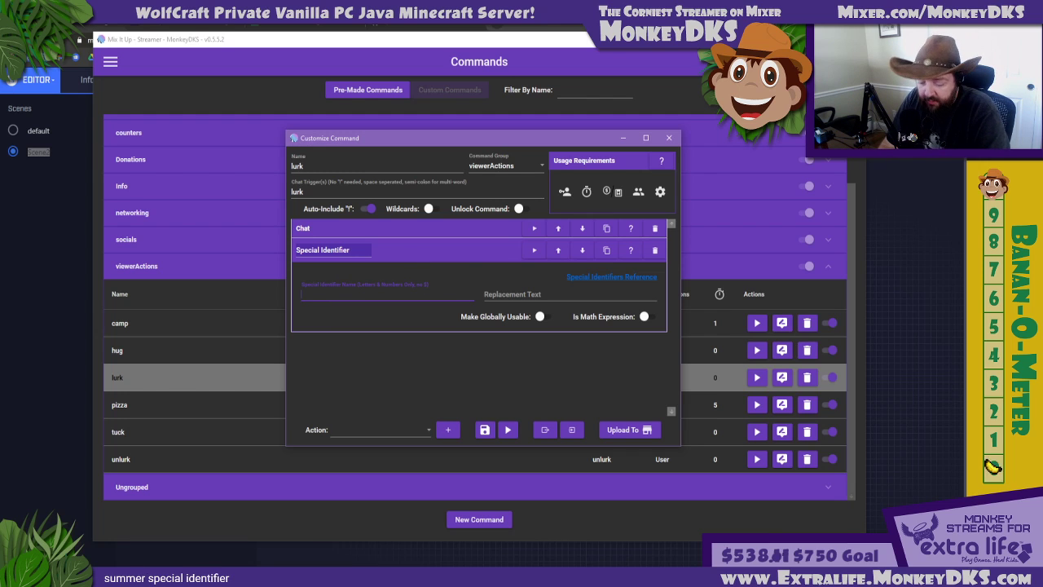
pyautogui.write('lurker')
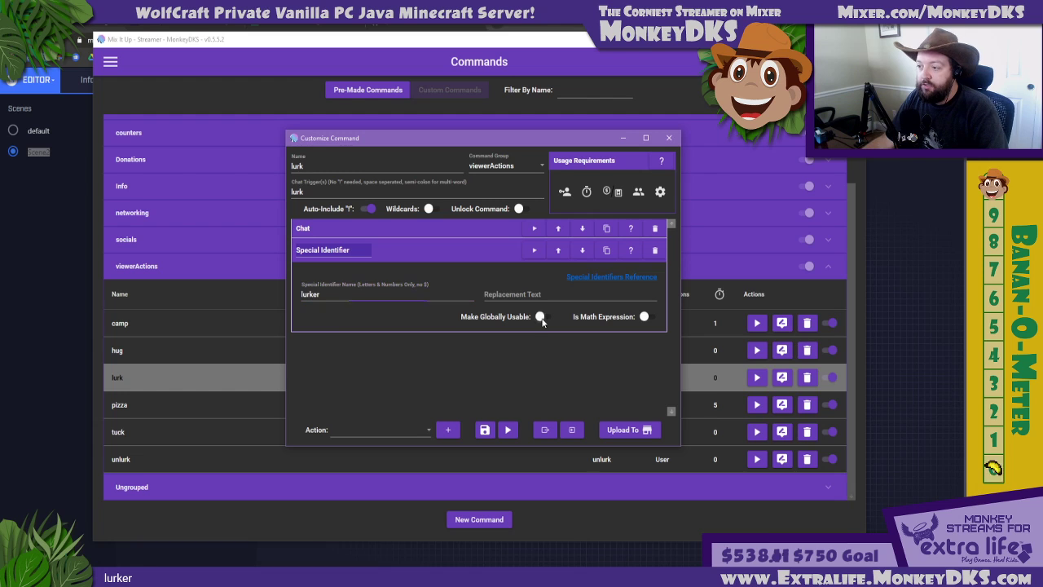
pyautogui.click(541, 317)
pyautogui.click(521, 295)
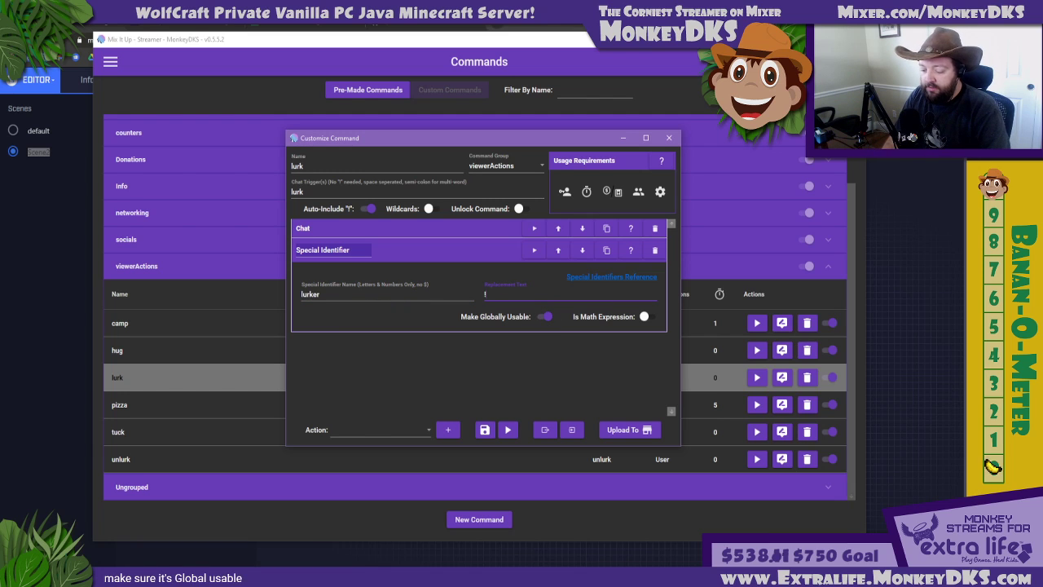
pyautogui.write('$username')
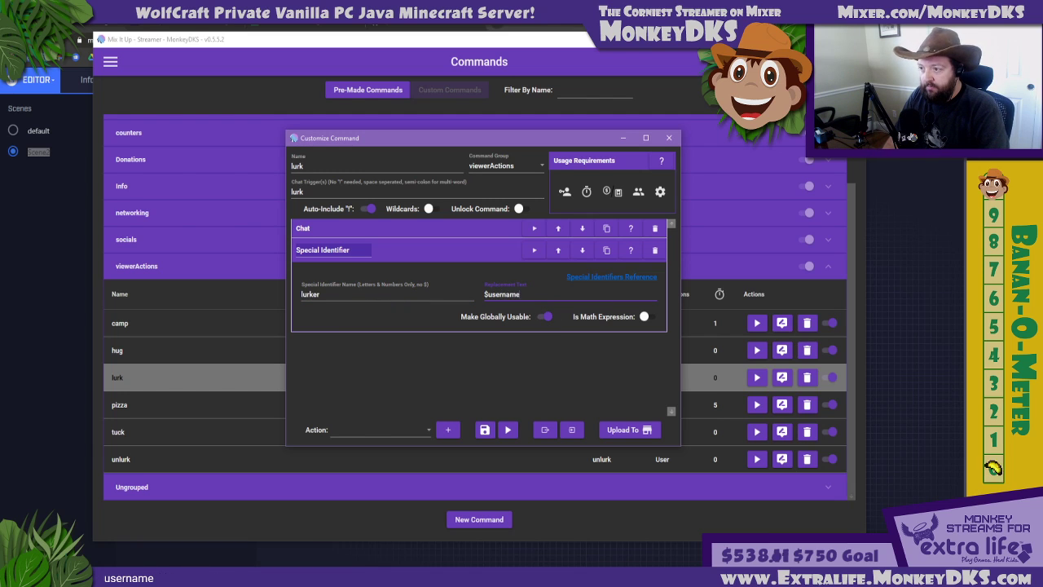
pyautogui.click(481, 430)
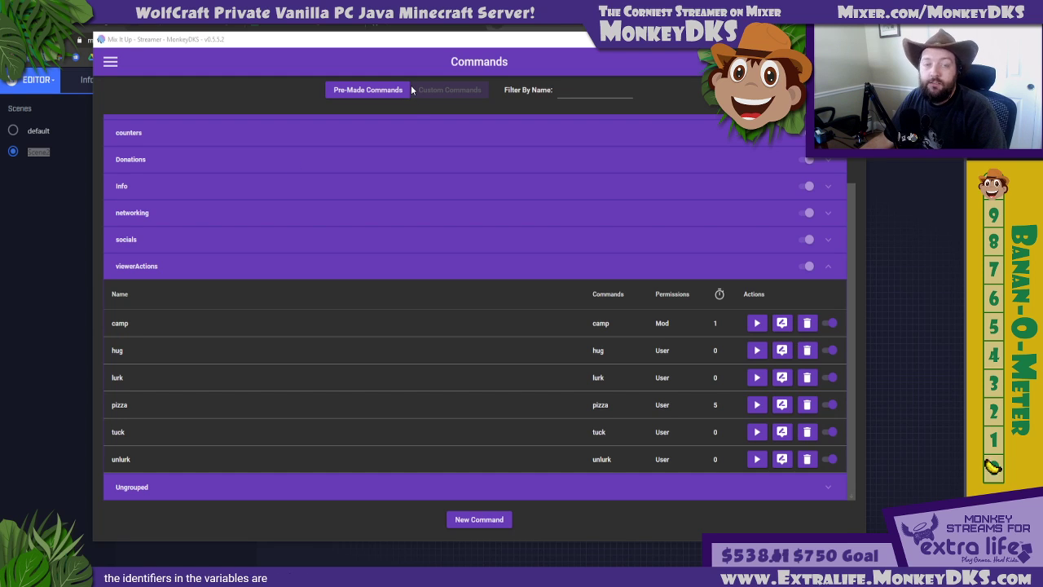
# Switch to the browser's Special Identifiers wiki page, highlight $userurl in the User section, and return to Mix It Up
pyautogui.click(432, 28)
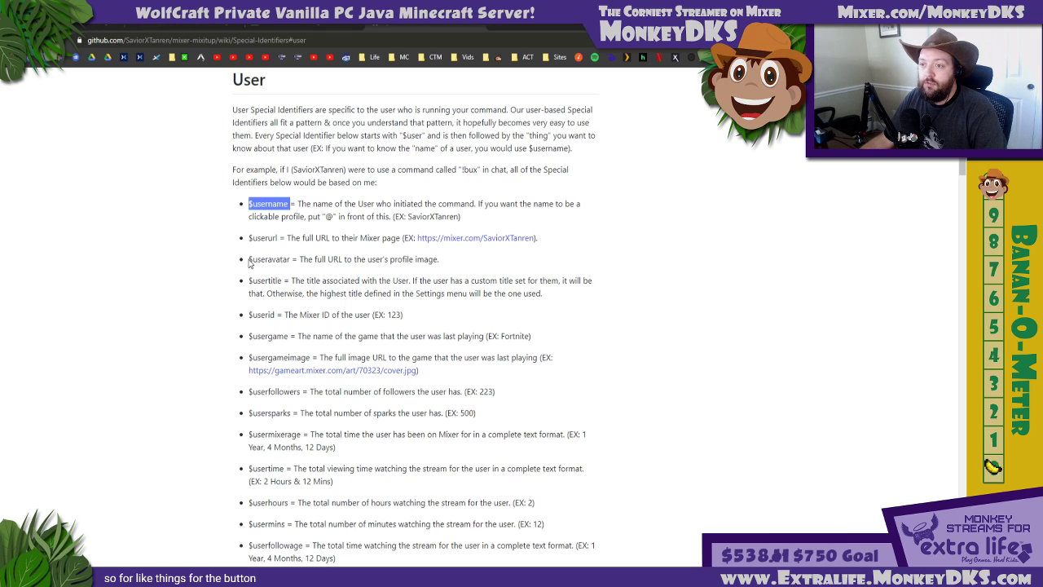
pyautogui.moveTo(249, 259); pyautogui.dragTo(279, 238)
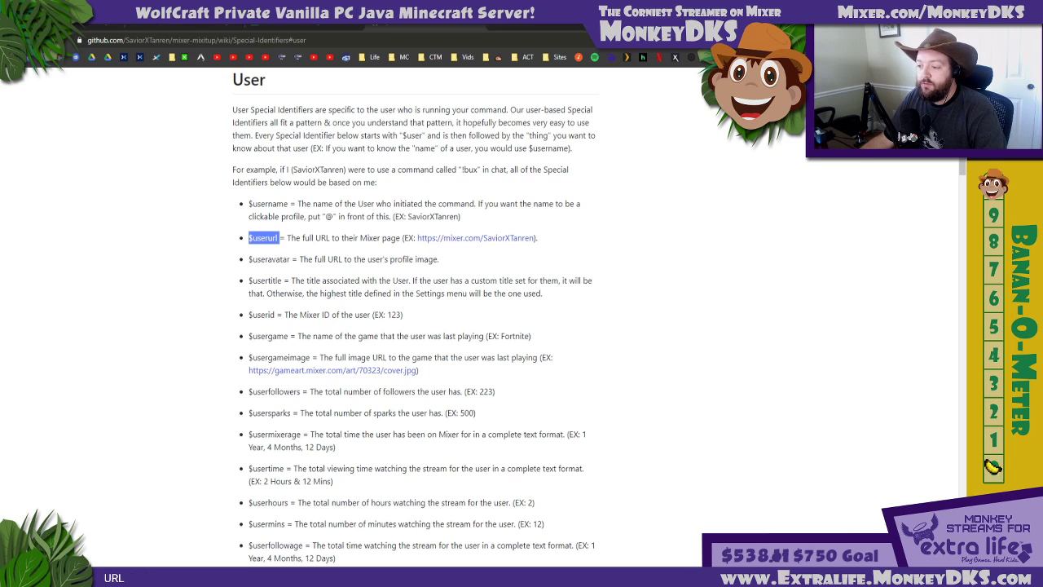
pyautogui.hotkey('alt', 'Tab')
# Open the alertExtraLifeDono action group from the Alerts group in an enlarged editor window
pyautogui.click(109, 62)
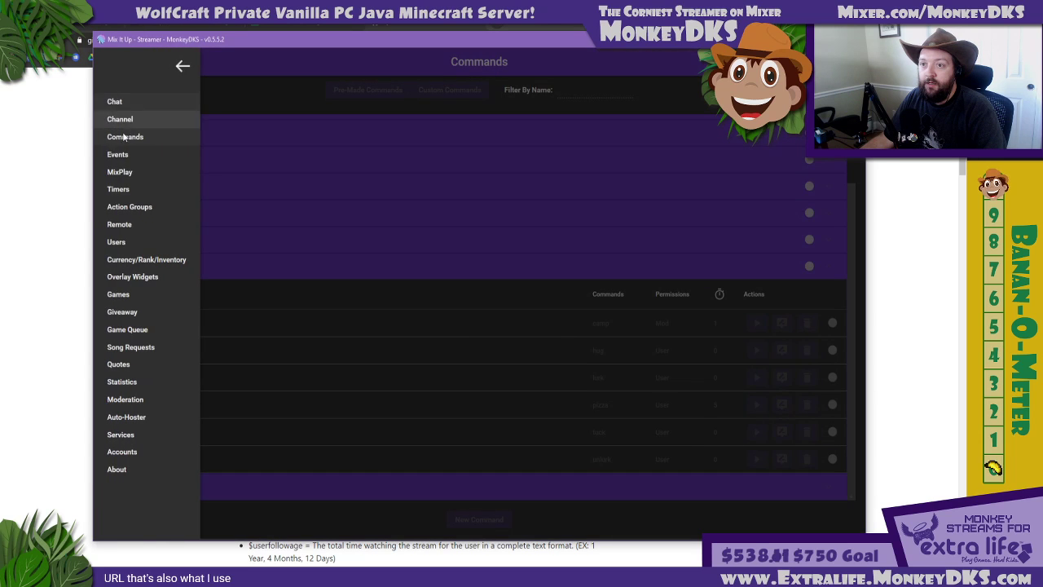
pyautogui.click(129, 207)
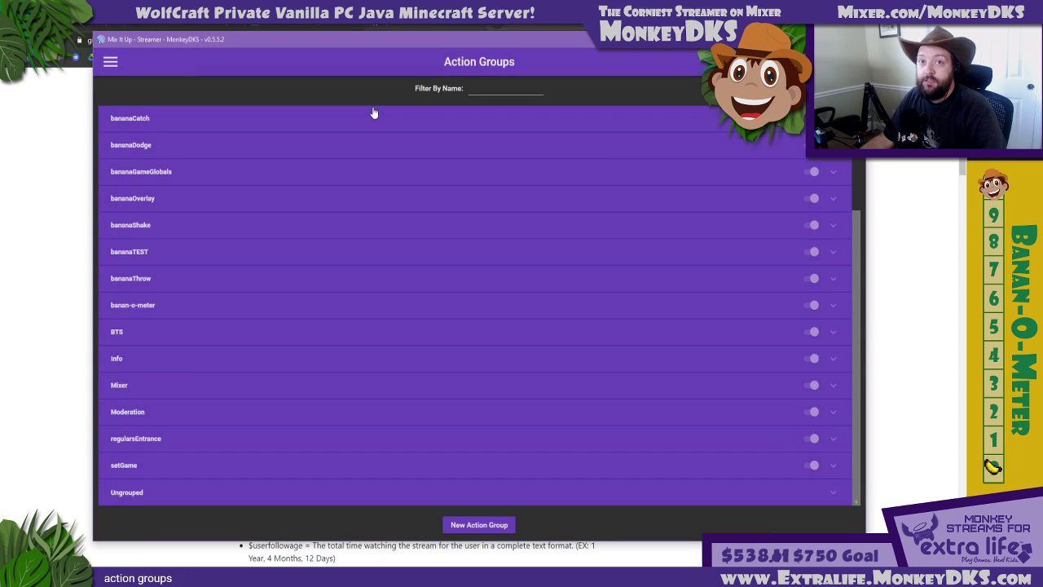
pyautogui.scroll(3, 342, 170)
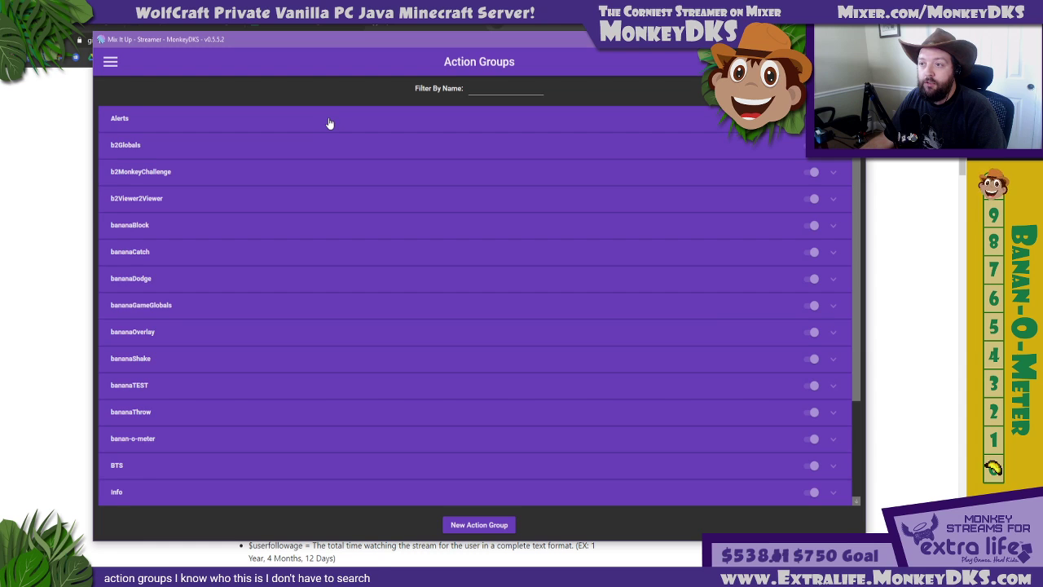
pyautogui.click(330, 123)
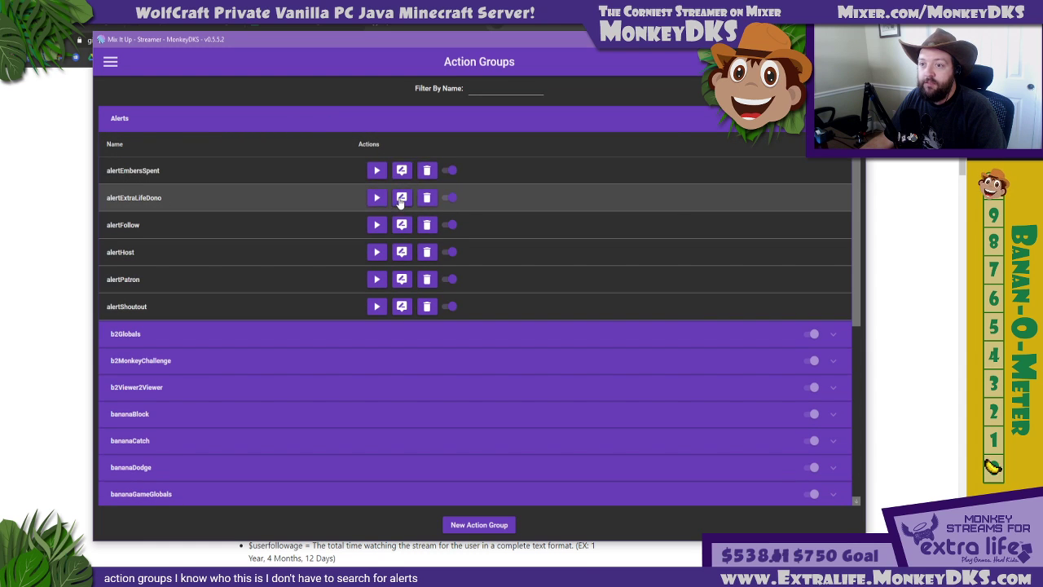
pyautogui.click(401, 198)
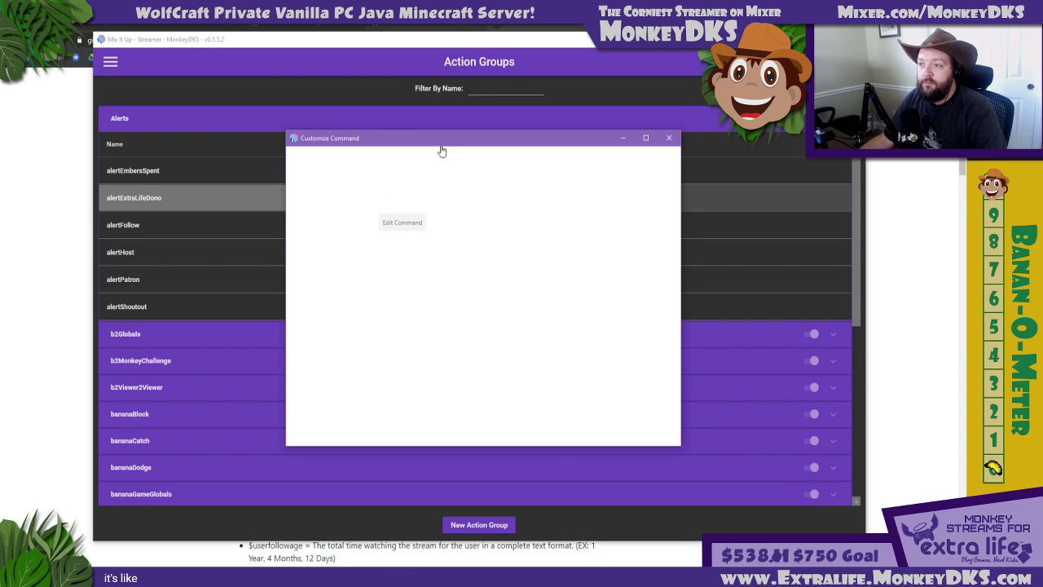
pyautogui.doubleClick(490, 132)
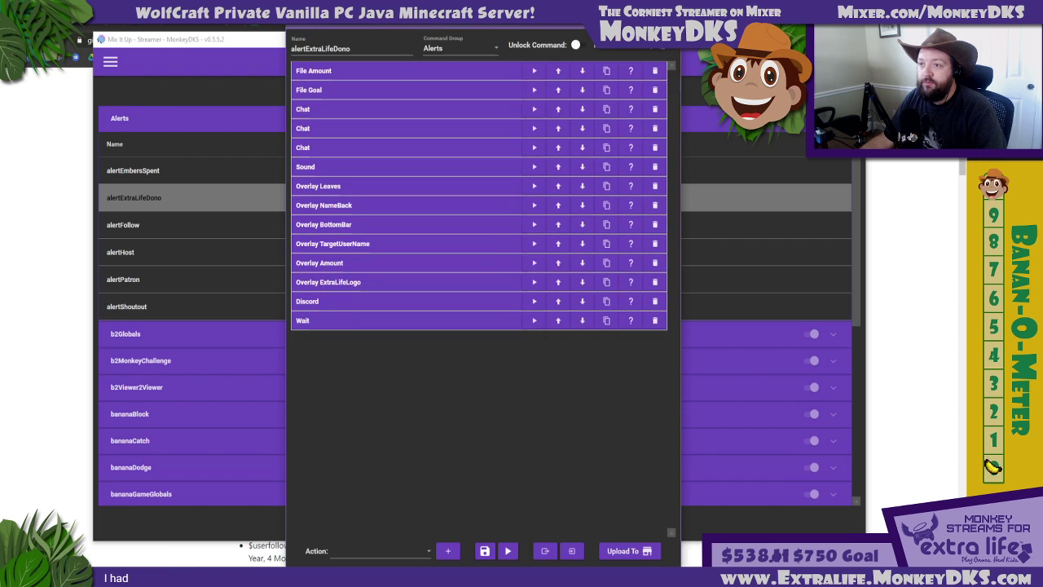
# Review the File Amount and File Goal actions, highlighting the extra dollar sign before the donation goal identifier
pyautogui.click(339, 72)
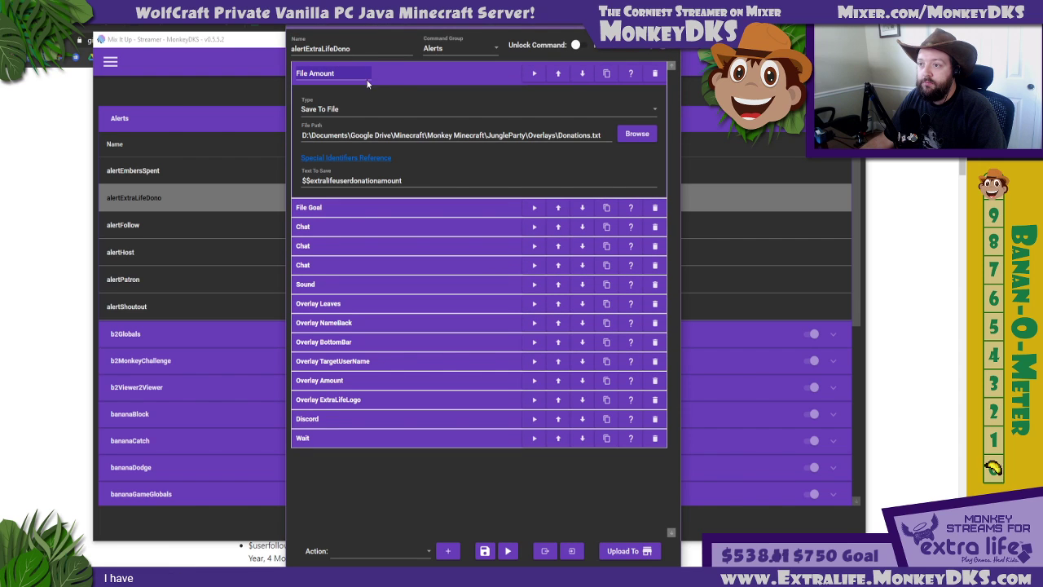
pyautogui.click(404, 72)
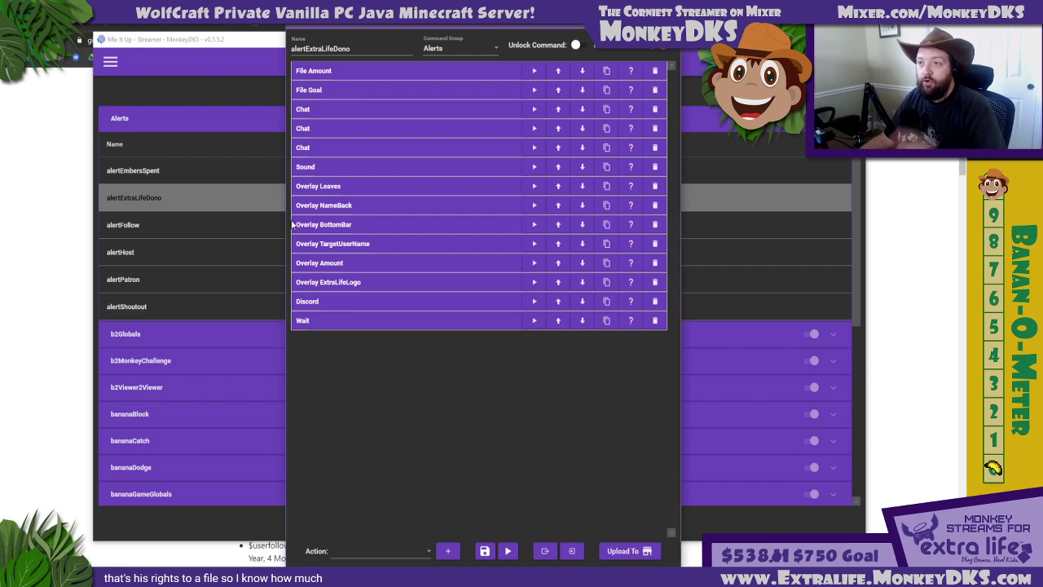
pyautogui.click(359, 90)
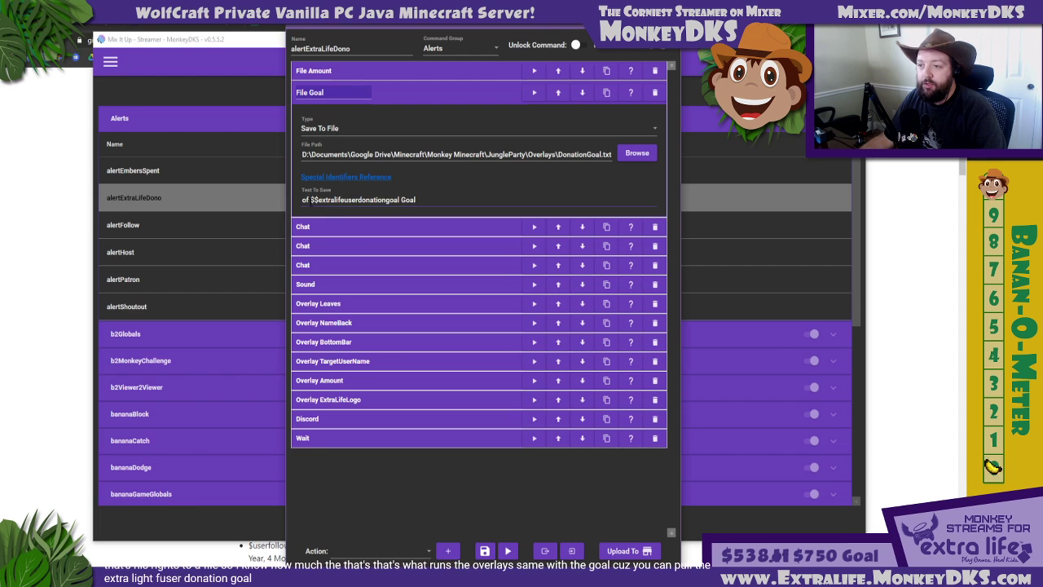
pyautogui.moveTo(312, 199); pyautogui.dragTo(316, 201)
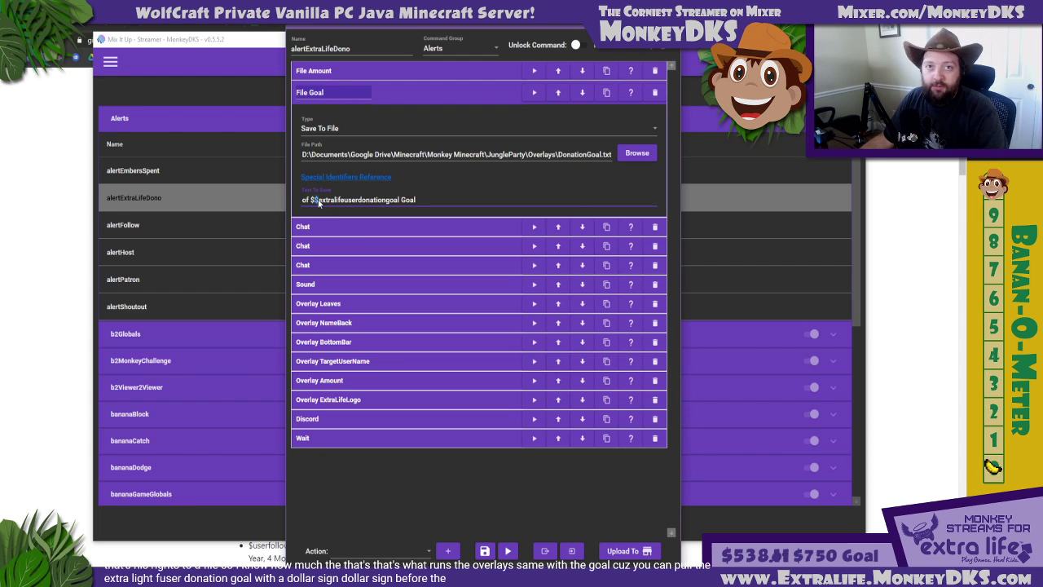
pyautogui.click(393, 98)
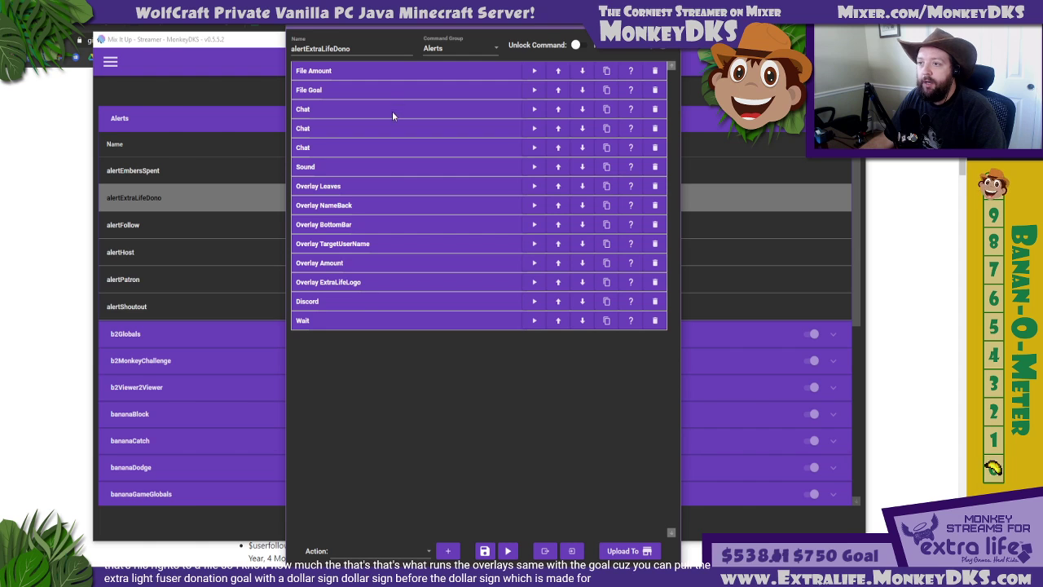
# Review the image settings of the Overlay Leaves action and the image file path of Overlay NameBack
pyautogui.click(387, 185)
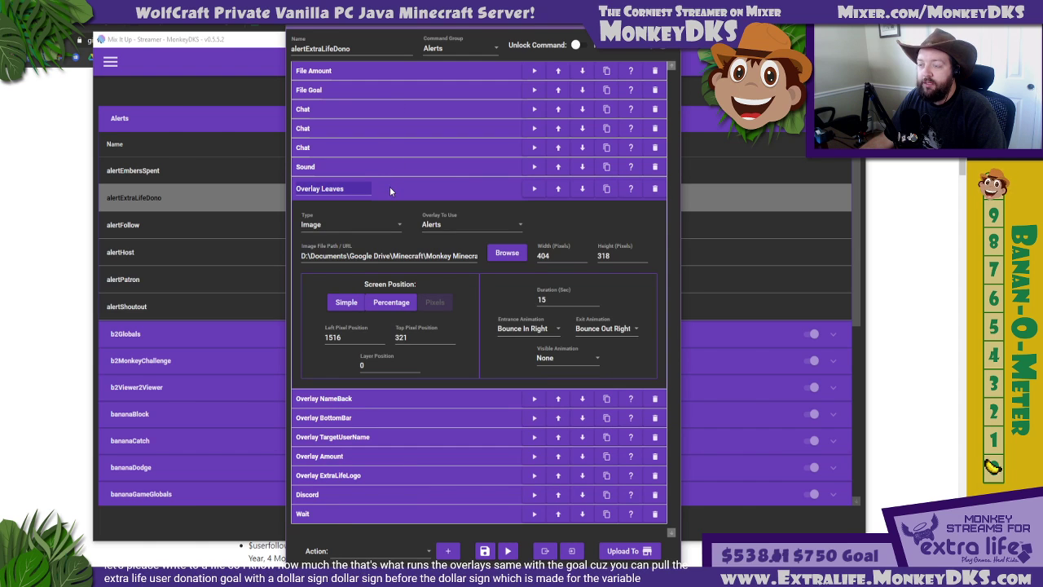
pyautogui.click(389, 188)
pyautogui.click(363, 207)
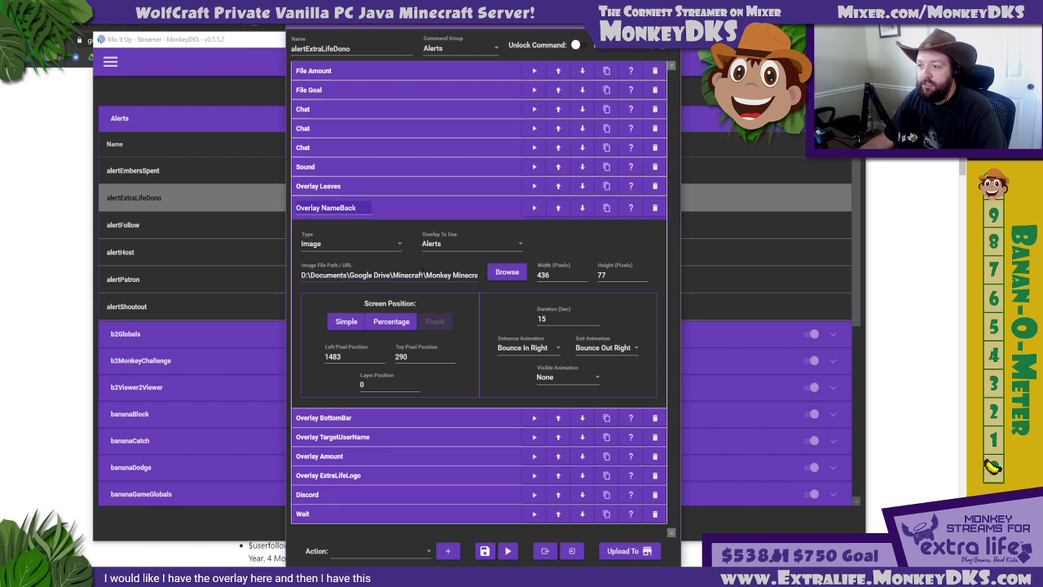
pyautogui.moveTo(303, 275); pyautogui.dragTo(535, 287)
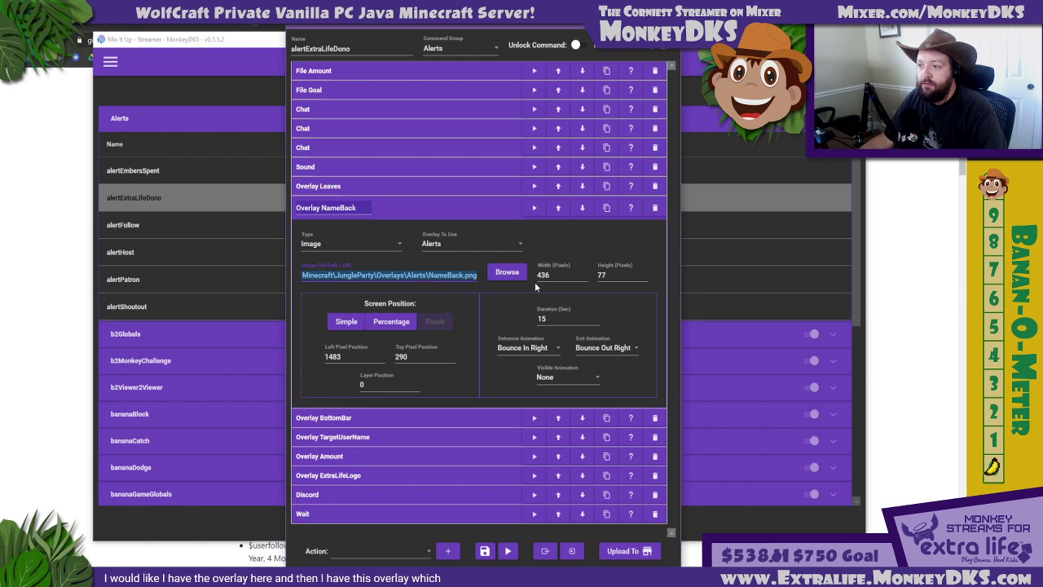
pyautogui.click(397, 207)
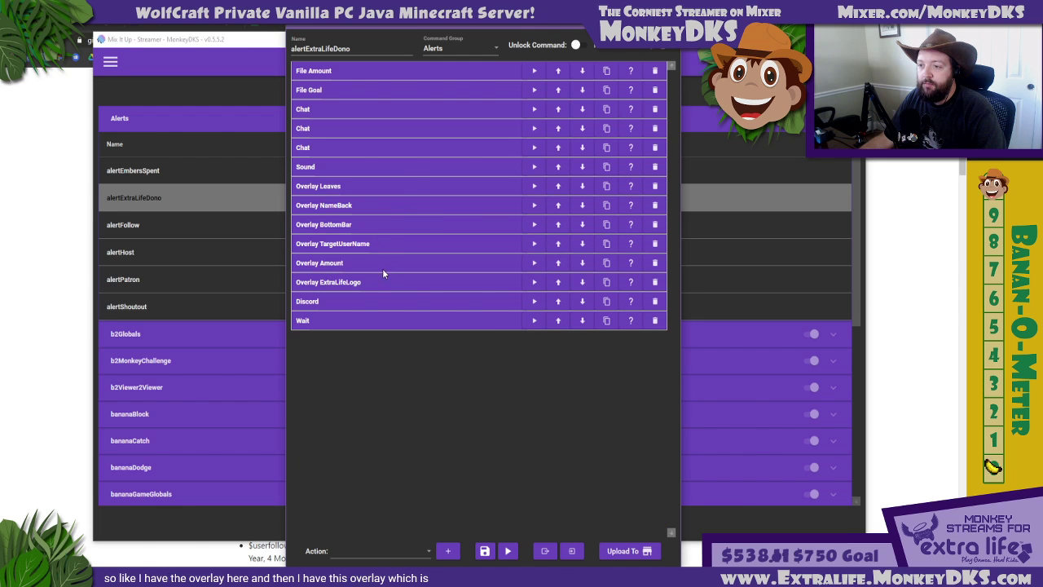
# Expand the Overlay TargetUserName action and examine the font styling in its HTML text
pyautogui.click(380, 250)
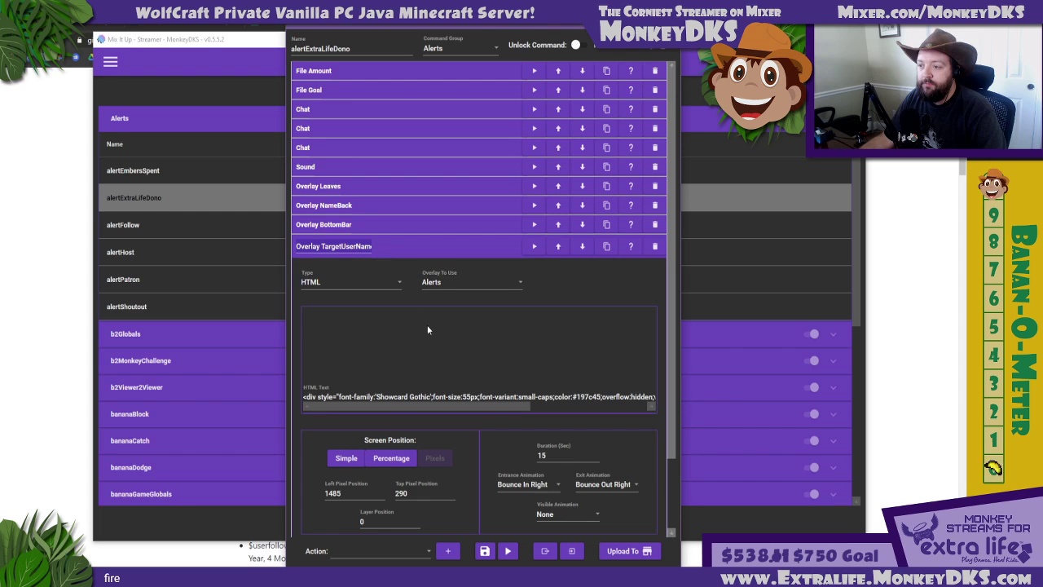
pyautogui.scroll(-1, 447, 339)
pyautogui.moveTo(415, 371); pyautogui.dragTo(278, 365)
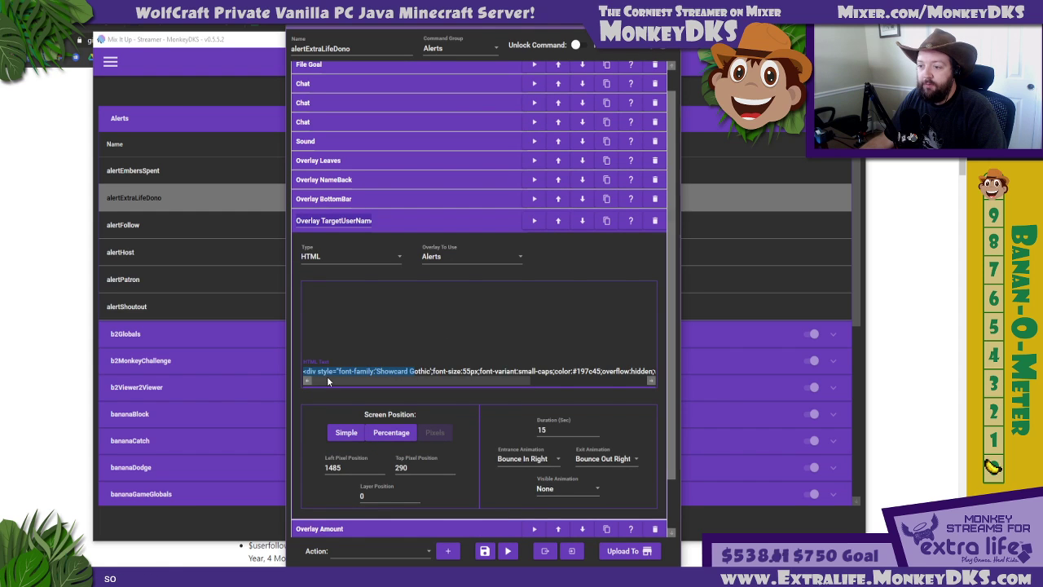
pyautogui.click(351, 370)
pyautogui.moveTo(351, 371); pyautogui.dragTo(444, 370)
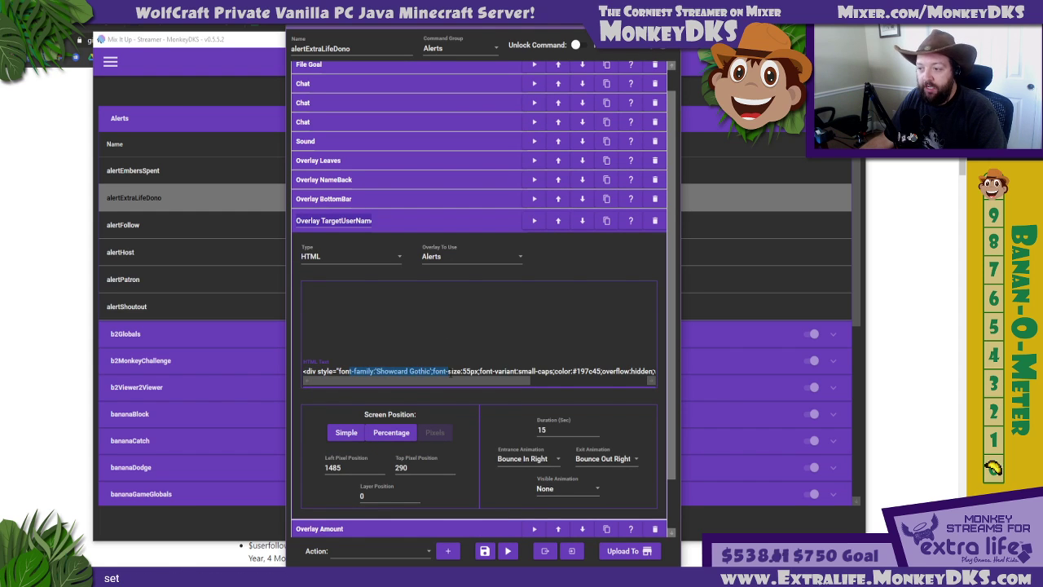
pyautogui.click(423, 370)
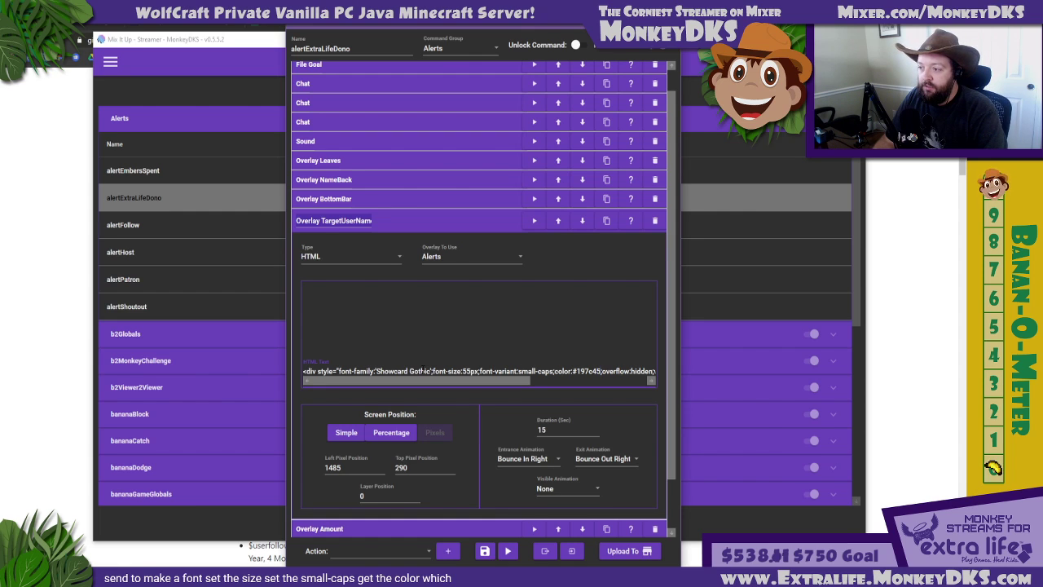
# Read the rest of the Overlay TargetUserName HTML text, highlight its $username identifier, then collapse the action and close the alertExtraLifeDono editor
pyautogui.moveTo(601, 372); pyautogui.dragTo(573, 372)
pyautogui.press('Right')
pyautogui.press('Right')
pyautogui.press('Right')
pyautogui.press('Right')
pyautogui.press('Right')
pyautogui.press('Right')
pyautogui.press('Right')
pyautogui.press('Right')
pyautogui.press('Right')
pyautogui.press('Right')
pyautogui.press('Right')
pyautogui.press('Right')
pyautogui.press('Right')
pyautogui.press('Right')
pyautogui.press('Right')
pyautogui.press('Right')
pyautogui.press('Right')
pyautogui.press('Right')
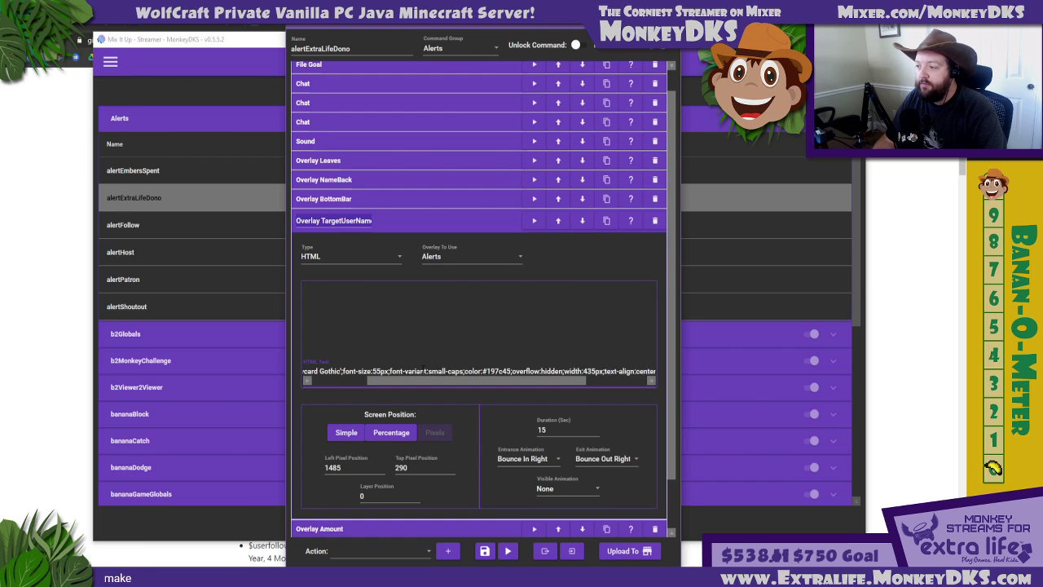
pyautogui.press('Right')
pyautogui.press('Right')
pyautogui.press('Right')
pyautogui.press('Right')
pyautogui.press('Right')
pyautogui.press('Right')
pyautogui.press('Right')
pyautogui.press('Right')
pyautogui.press('Right')
pyautogui.press('Right')
pyautogui.press('Right')
pyautogui.press('Right')
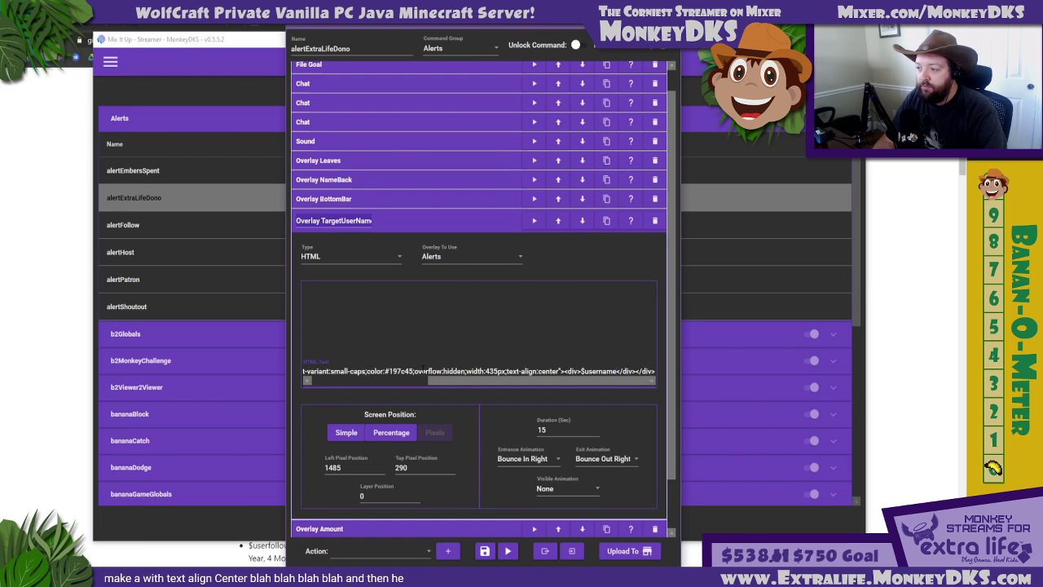
pyautogui.hotkey('shift', 'Left')
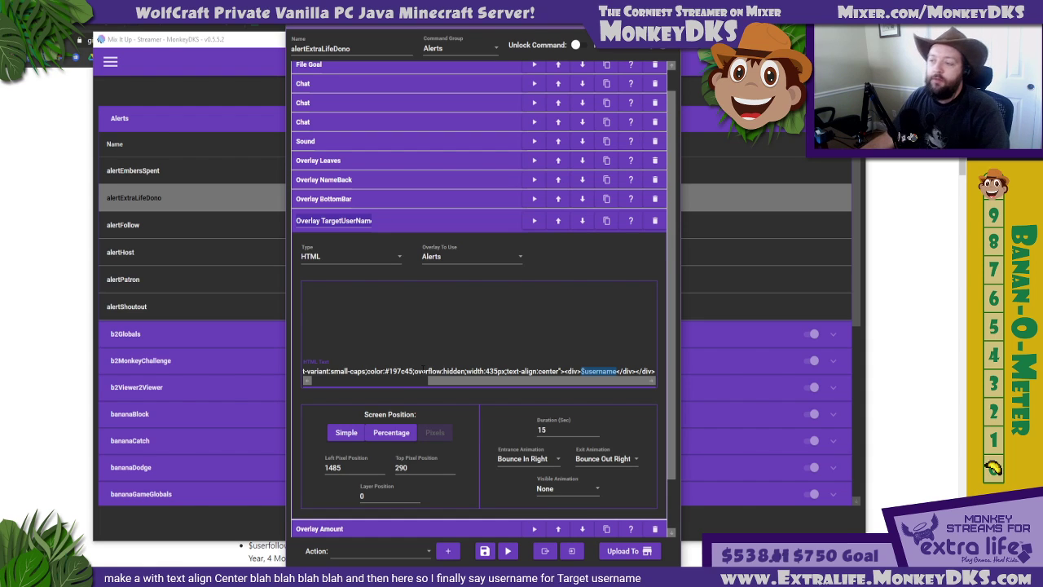
pyautogui.click(403, 223)
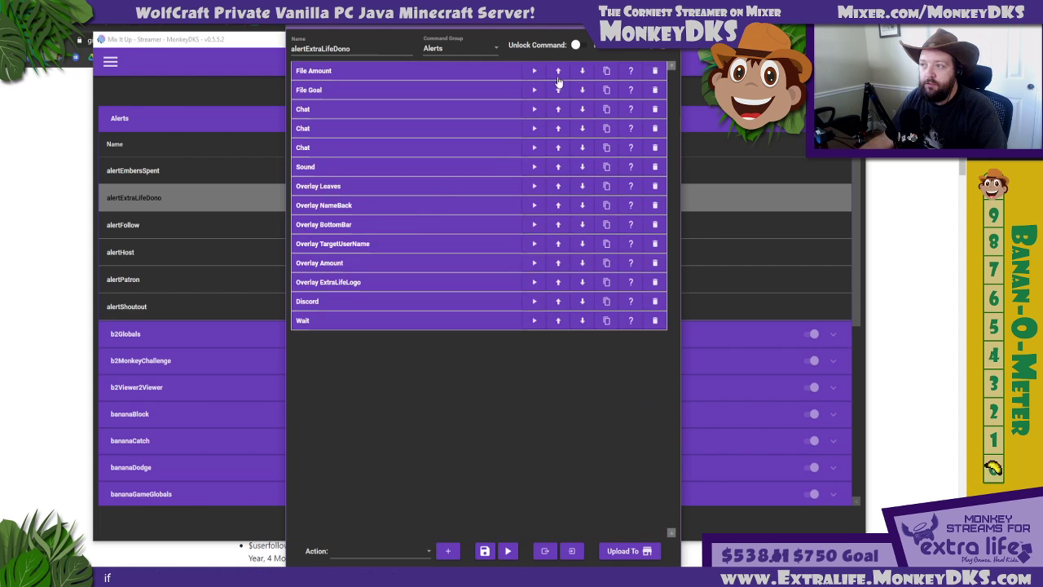
pyautogui.click(669, 22)
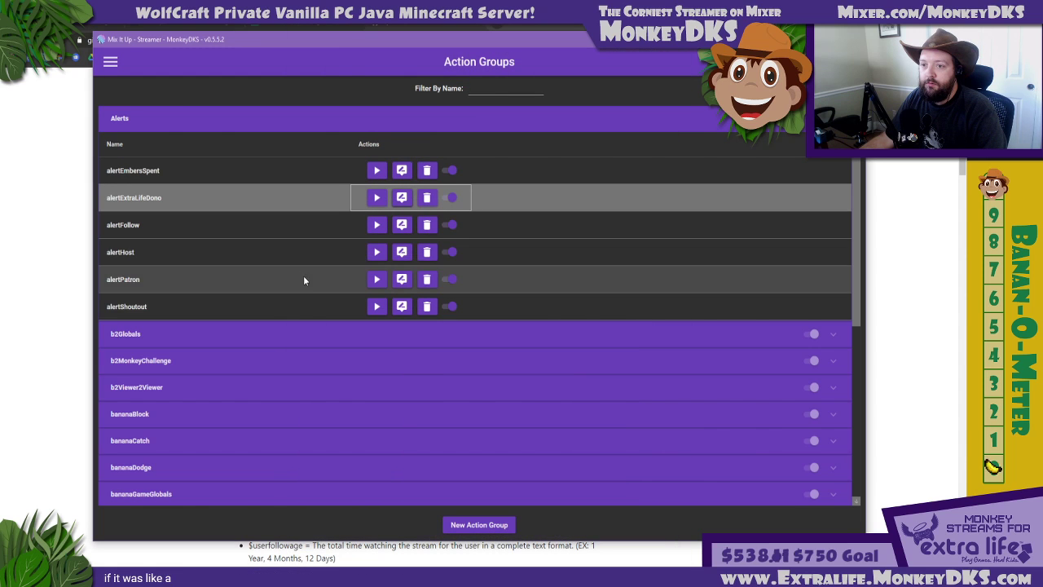
# Open the alertShoutout action group, examine the identifier at the end of its Overlay TargetUserName HTML text, and close the editor
pyautogui.click(402, 303)
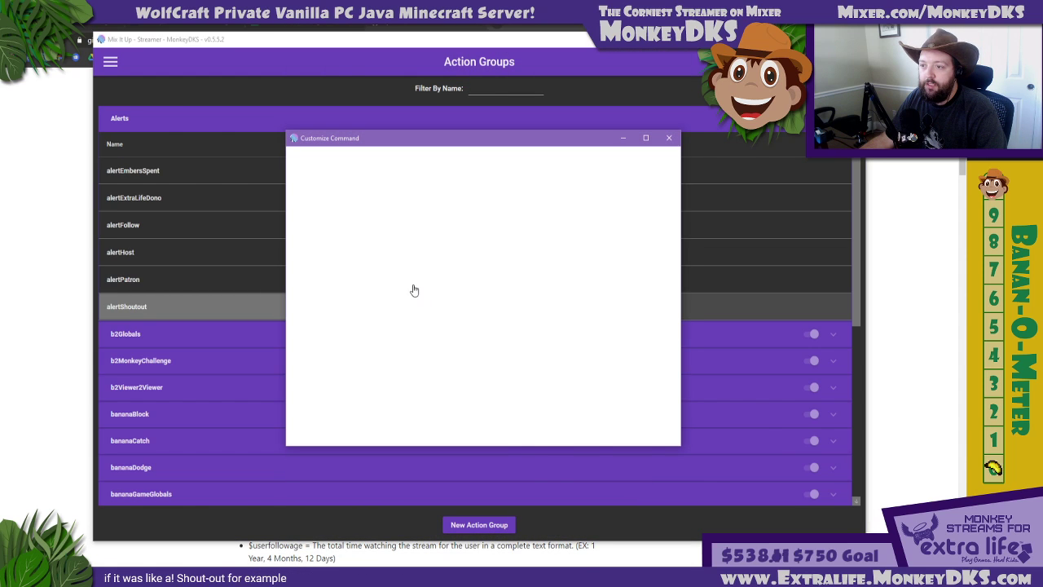
pyautogui.click(372, 266)
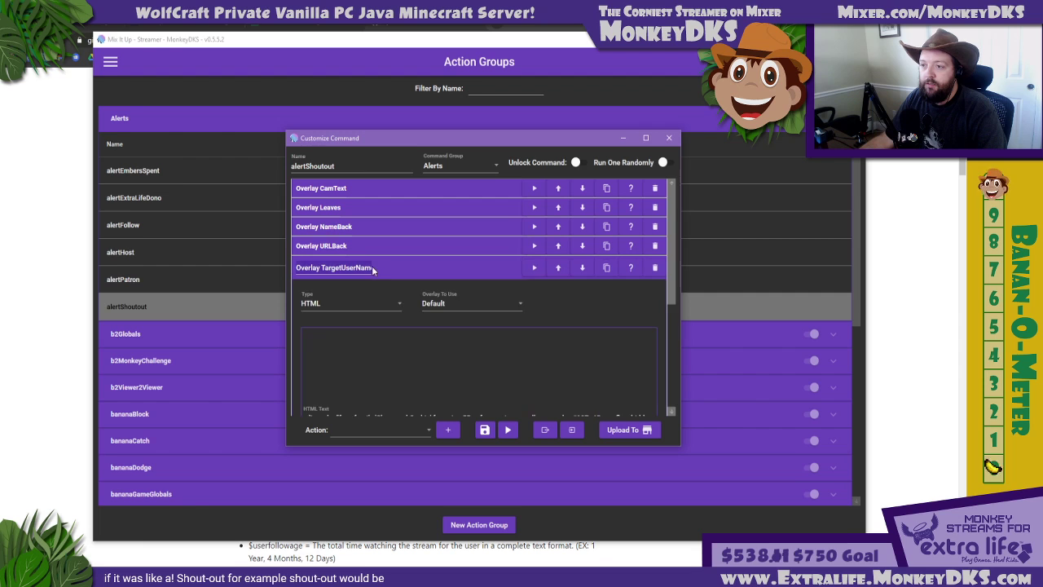
pyautogui.scroll(-2, 544, 332)
pyautogui.moveTo(577, 341); pyautogui.dragTo(822, 363)
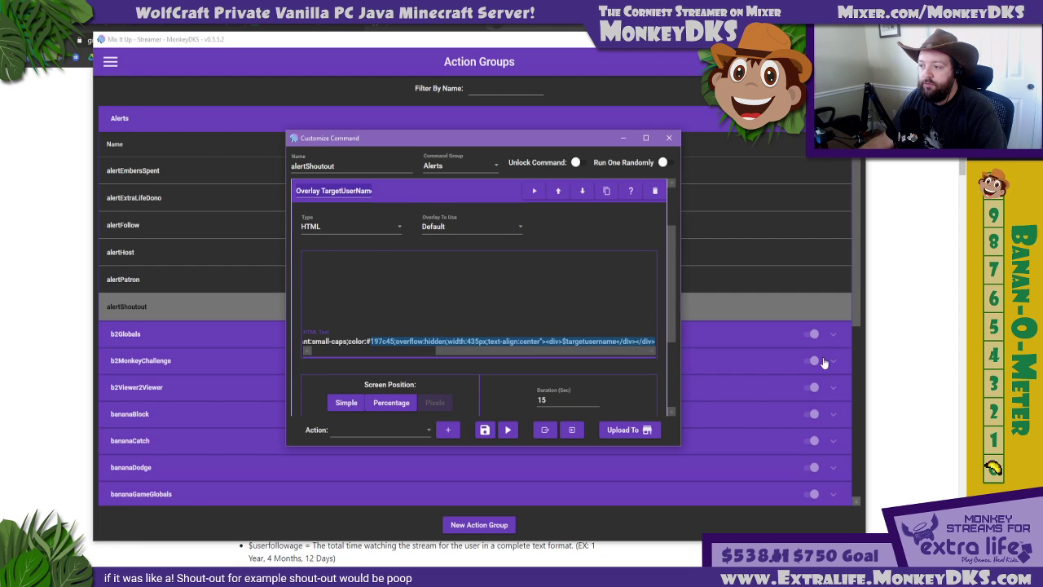
pyautogui.click(573, 342)
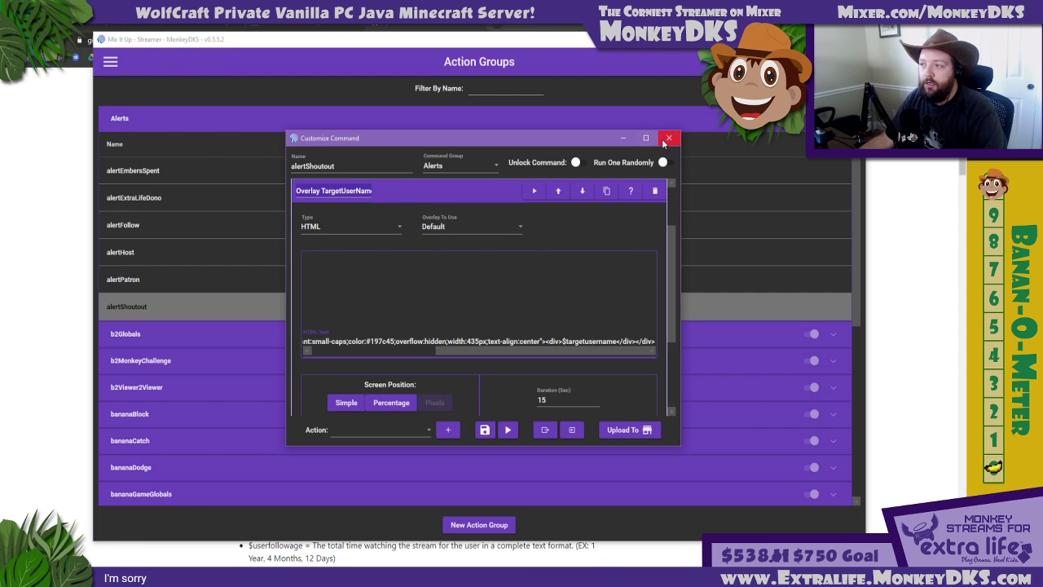
pyautogui.click(667, 138)
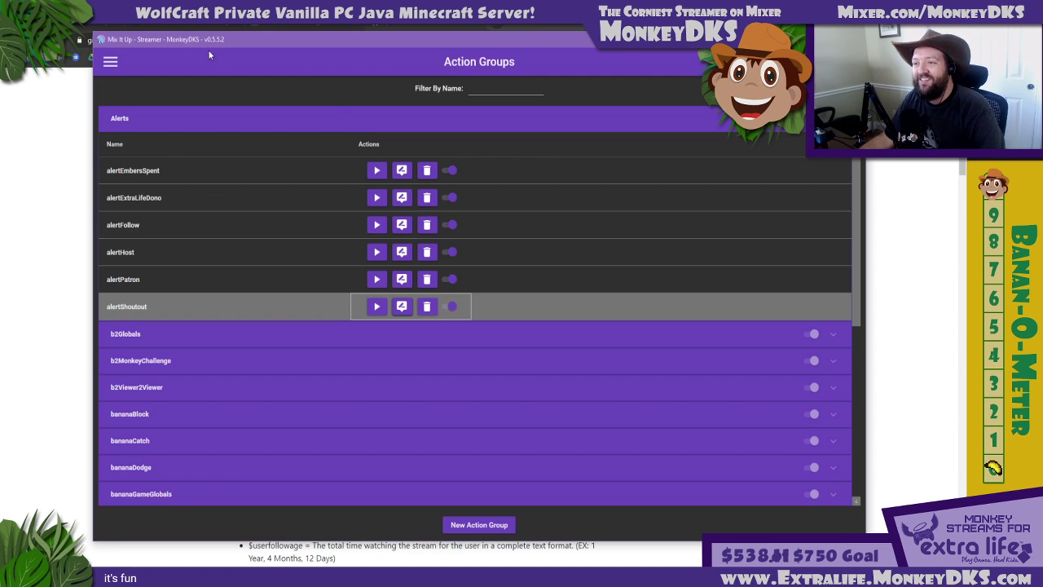
# Switch from the Alerts group to the b2Globals group and view the action list of b2-5MinTimer
pyautogui.click(336, 123)
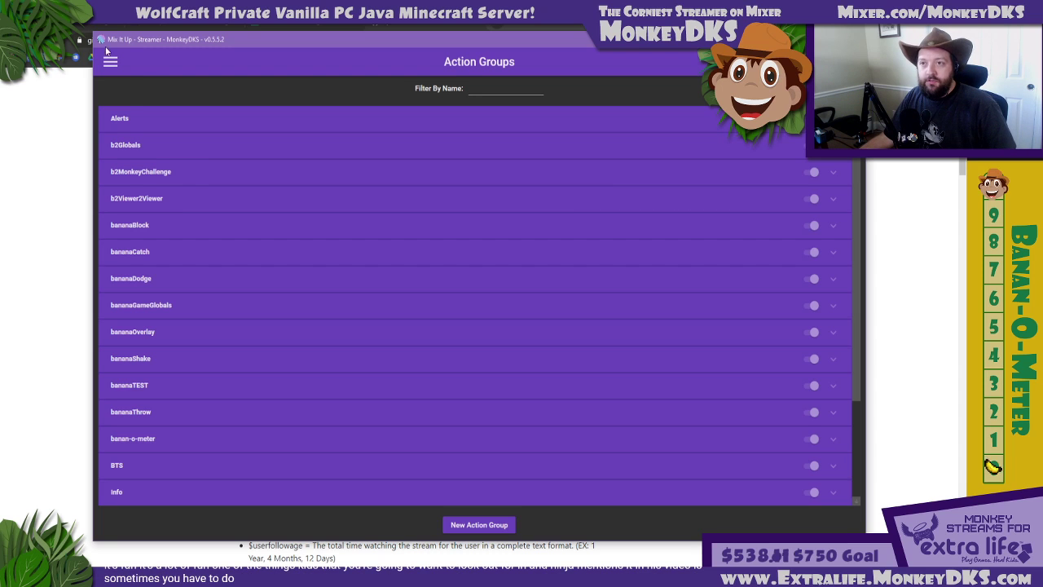
pyautogui.click(192, 144)
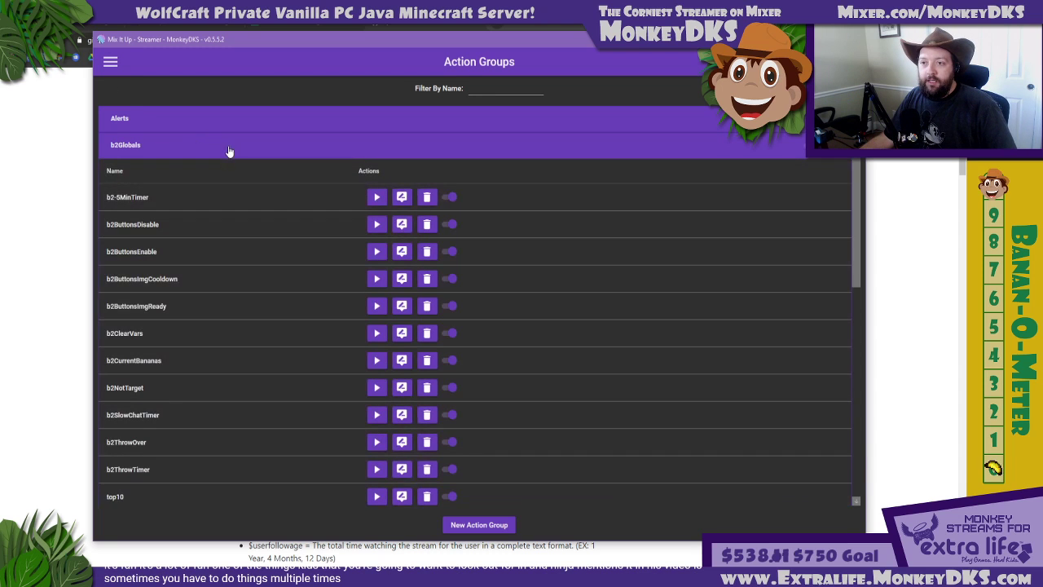
pyautogui.click(395, 202)
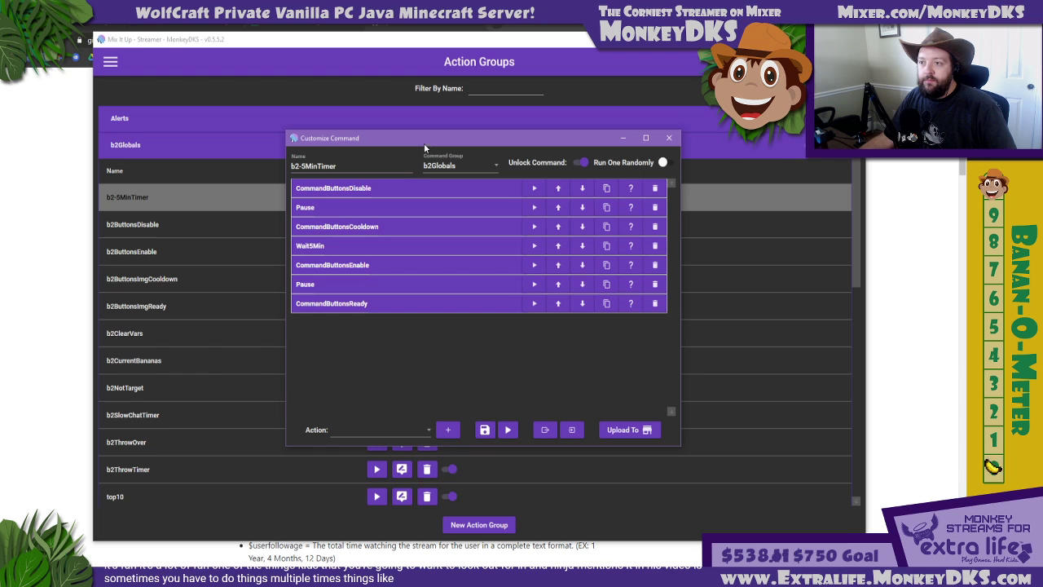
pyautogui.click(665, 139)
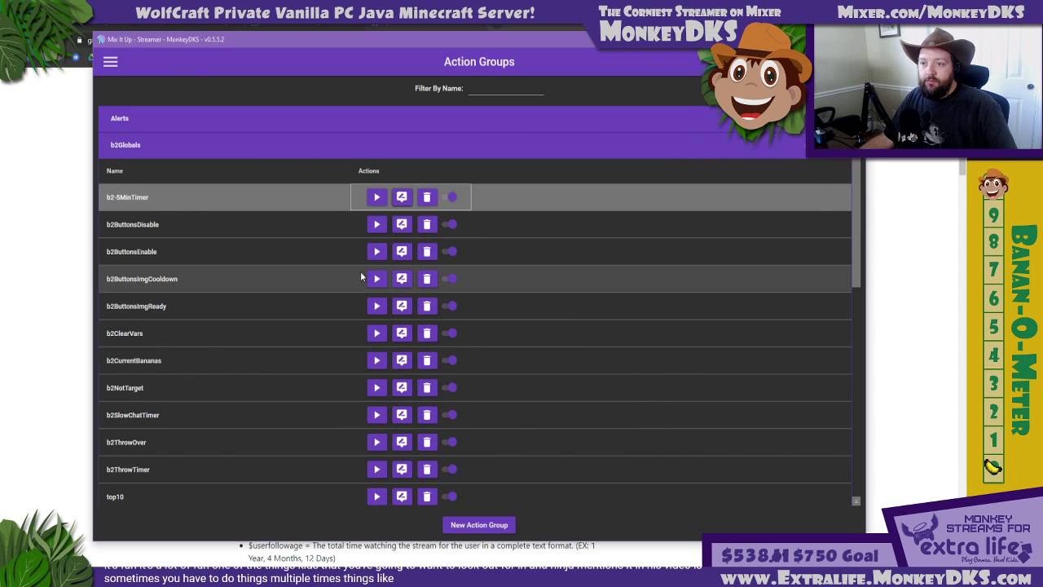
# Open b2ButtonsImgCooldown in an enlarged editor window and expand its four MixPlay actions
pyautogui.click(401, 277)
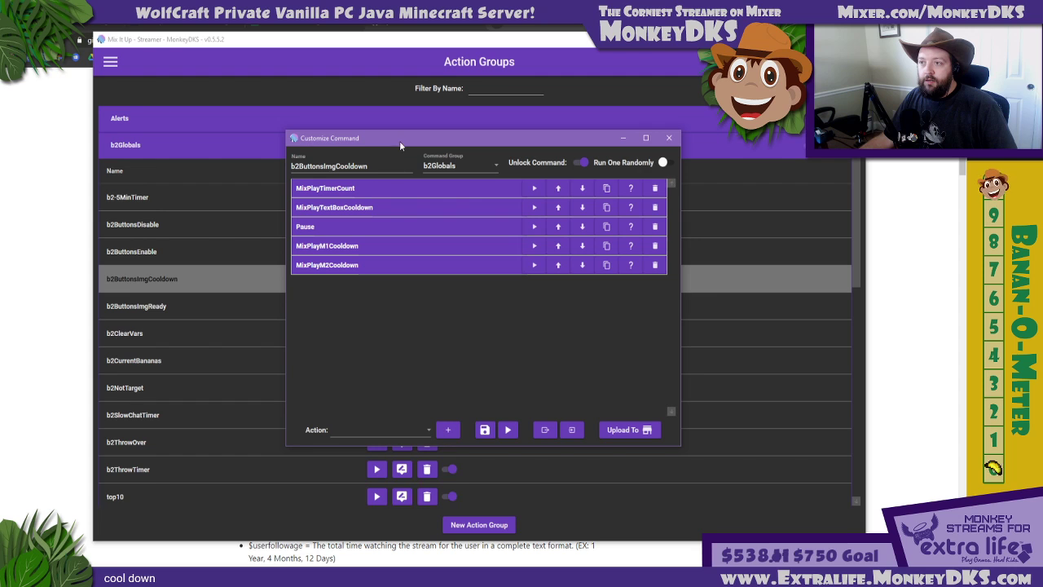
pyautogui.moveTo(400, 130); pyautogui.dragTo(398, 14)
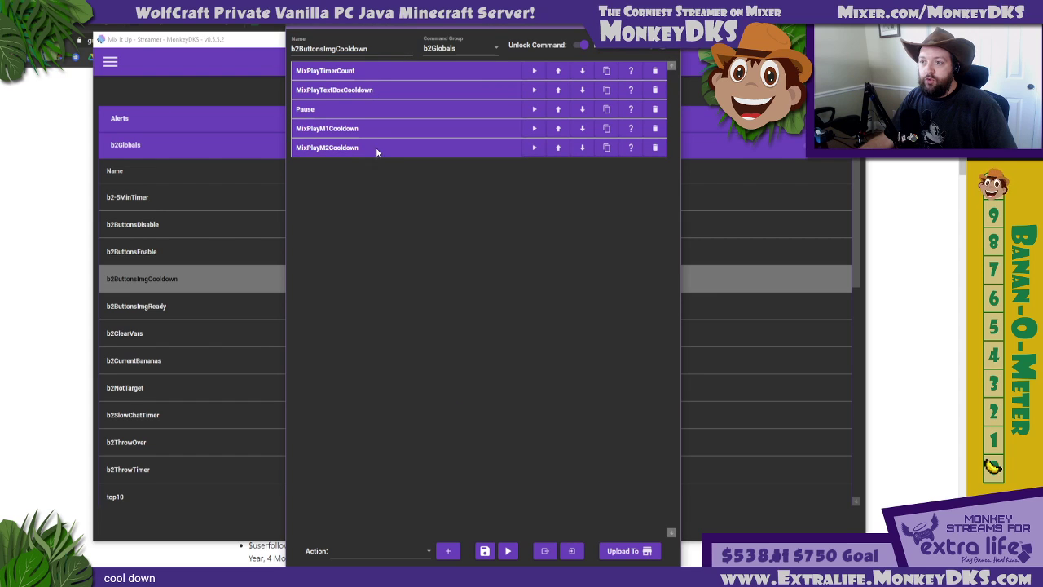
pyautogui.click(377, 146)
pyautogui.click(378, 127)
pyautogui.click(379, 90)
pyautogui.click(381, 73)
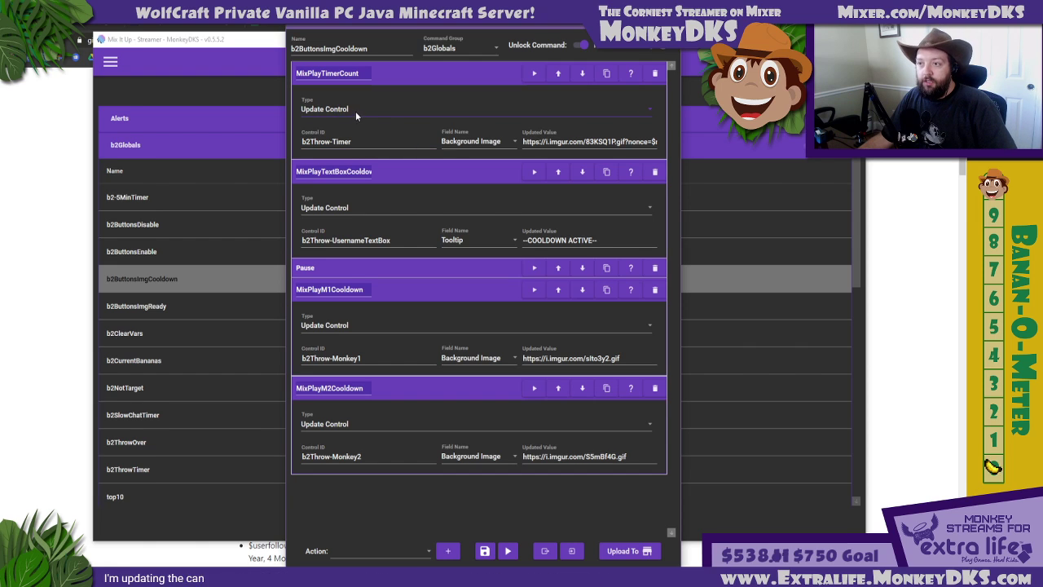
# Review the field name options, control ID prefix and updated image URL of the MixPlayTimerCount action
pyautogui.click(470, 142)
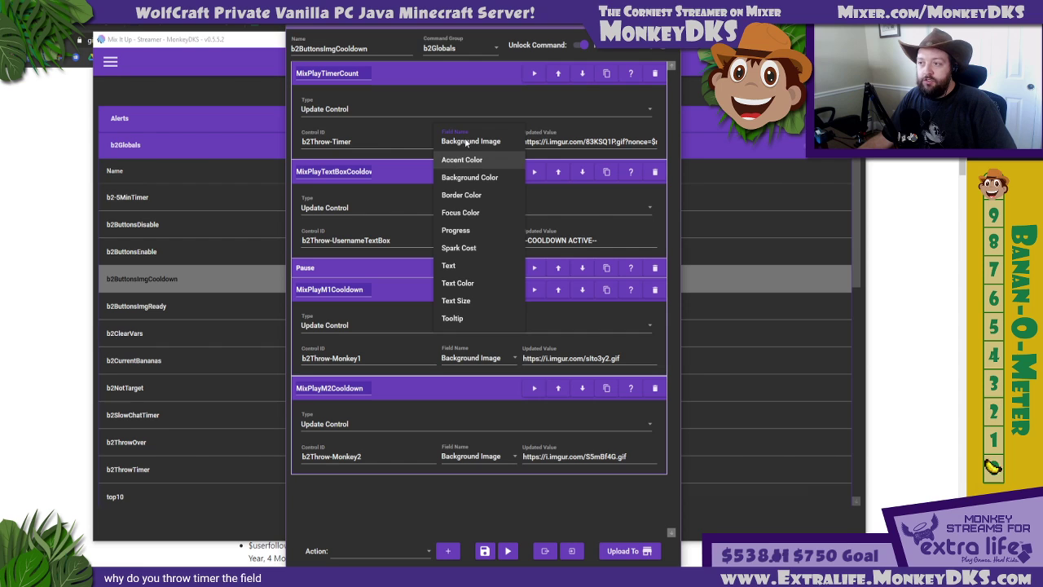
pyautogui.click(482, 139)
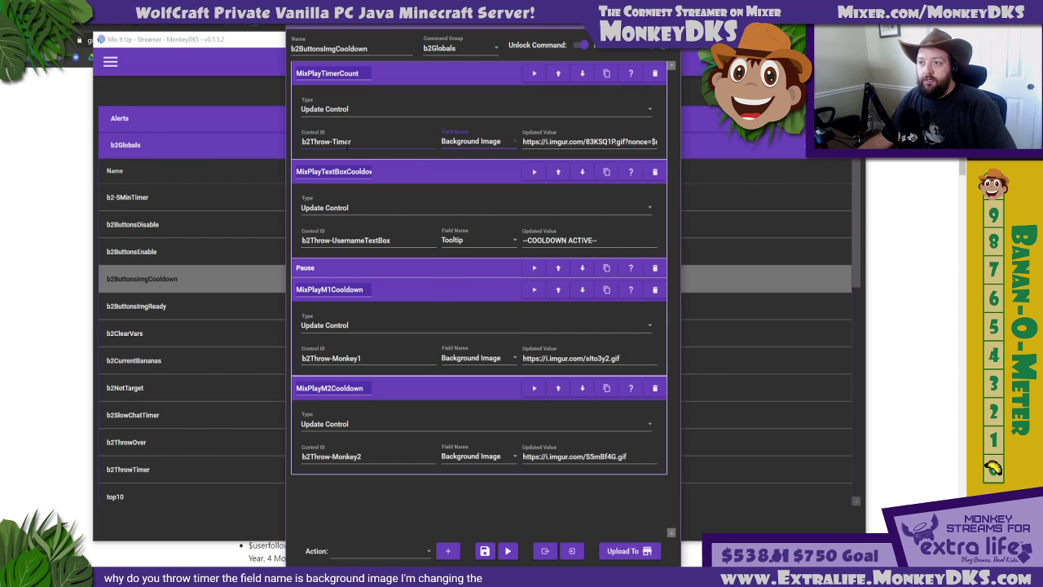
pyautogui.moveTo(351, 142); pyautogui.dragTo(302, 142)
pyautogui.click(311, 141)
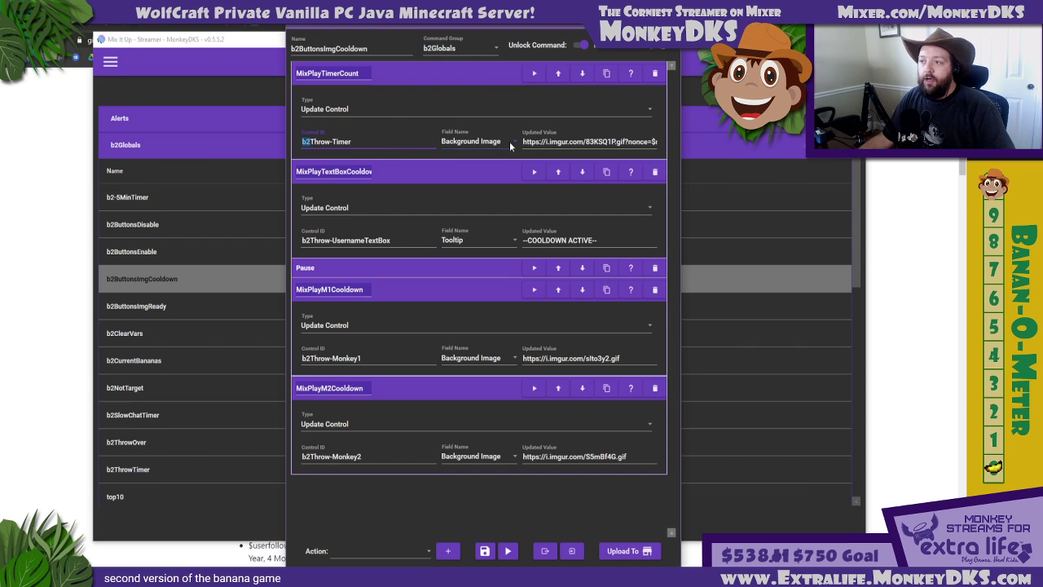
pyautogui.moveTo(525, 142); pyautogui.dragTo(624, 142)
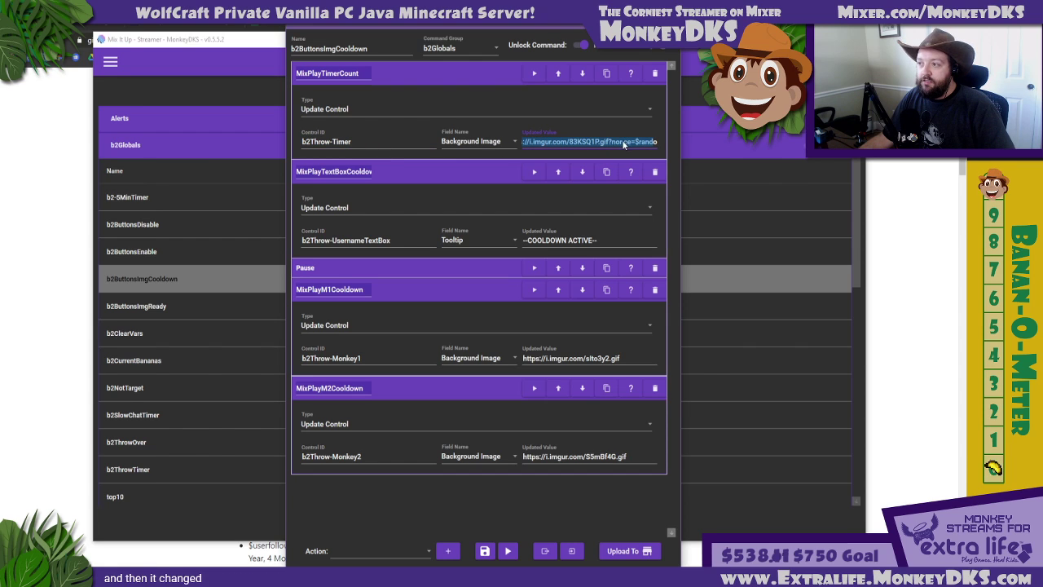
pyautogui.click(592, 141)
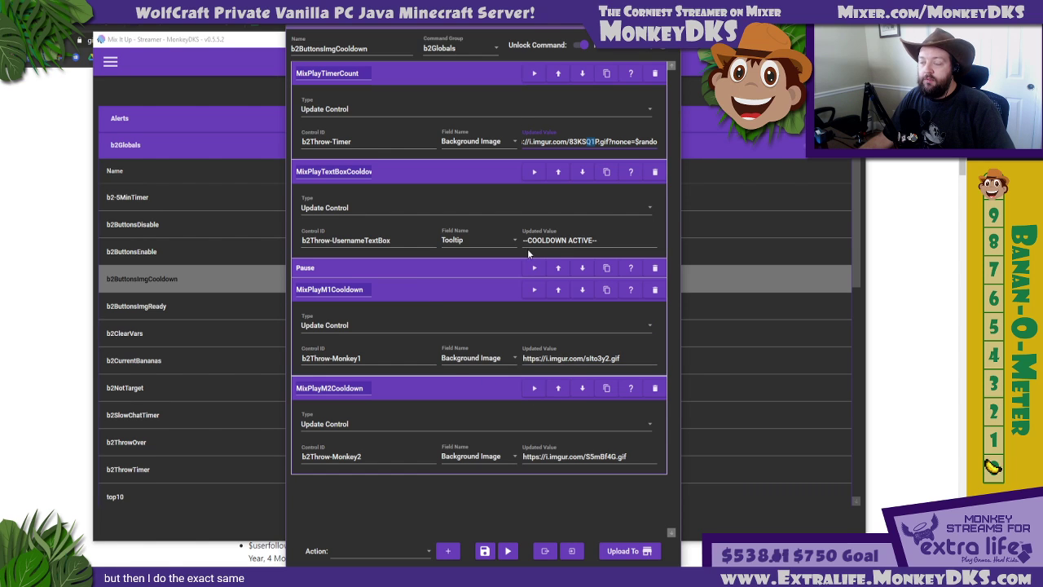
# Collapse the four expanded MixPlay actions and close the b2ButtonsImgCooldown editor
pyautogui.click(437, 73)
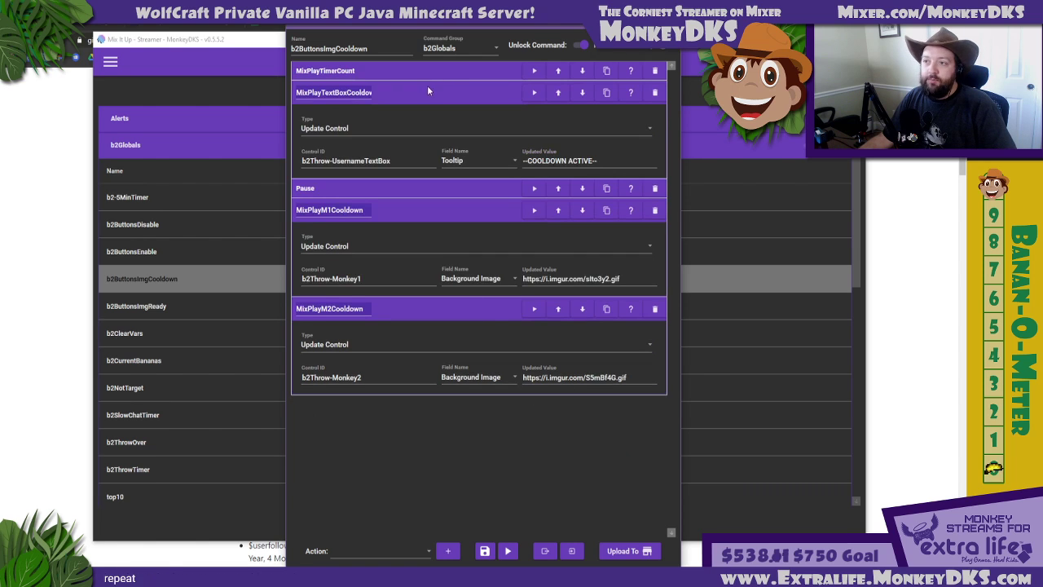
pyautogui.click(427, 86)
pyautogui.click(425, 128)
pyautogui.click(424, 146)
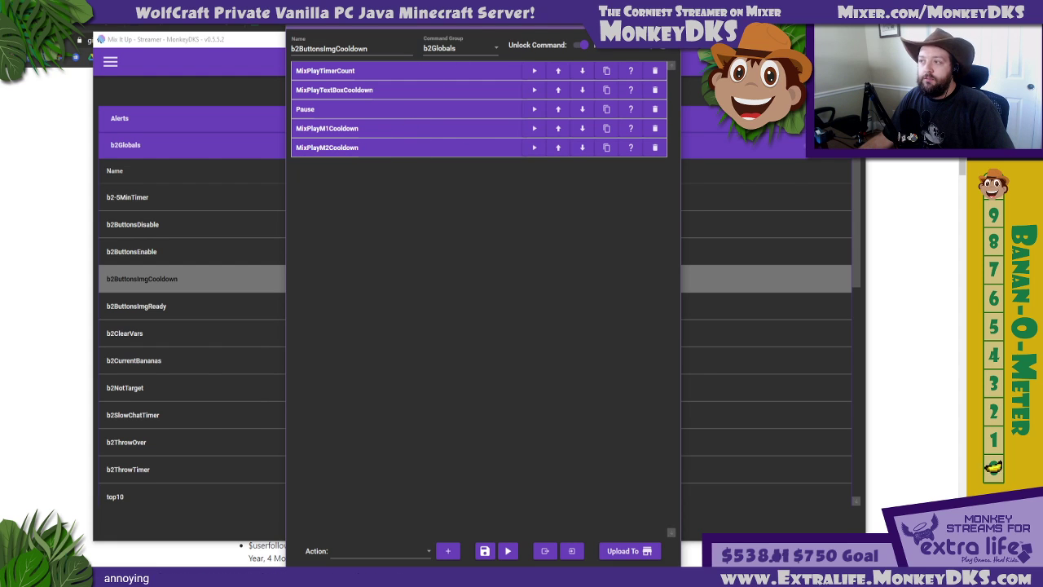
pyautogui.click(668, 20)
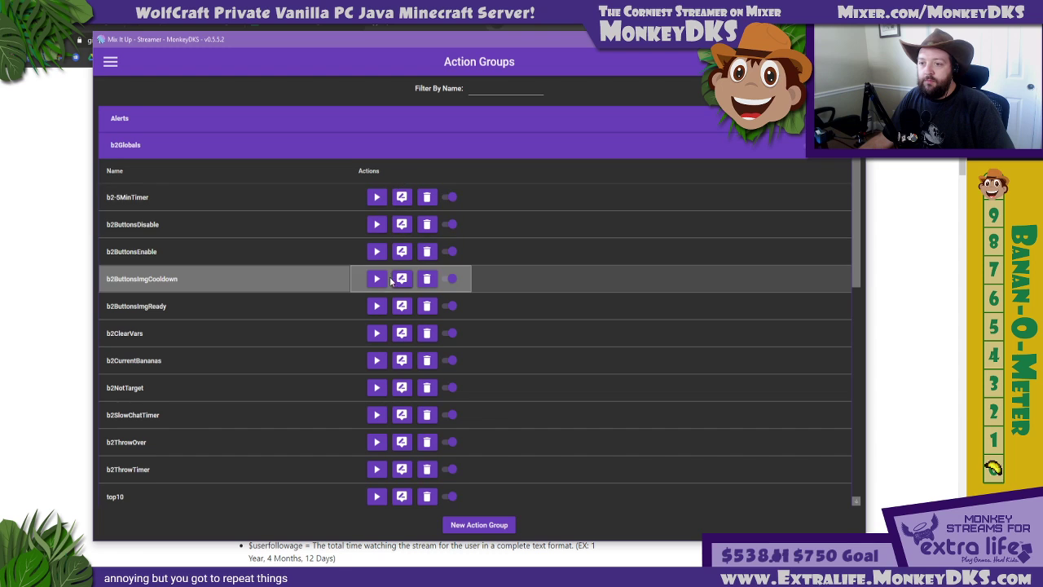
# View the action list of b2ButtonsImgReady, then close its editor and collapse the b2Globals group
pyautogui.click(400, 305)
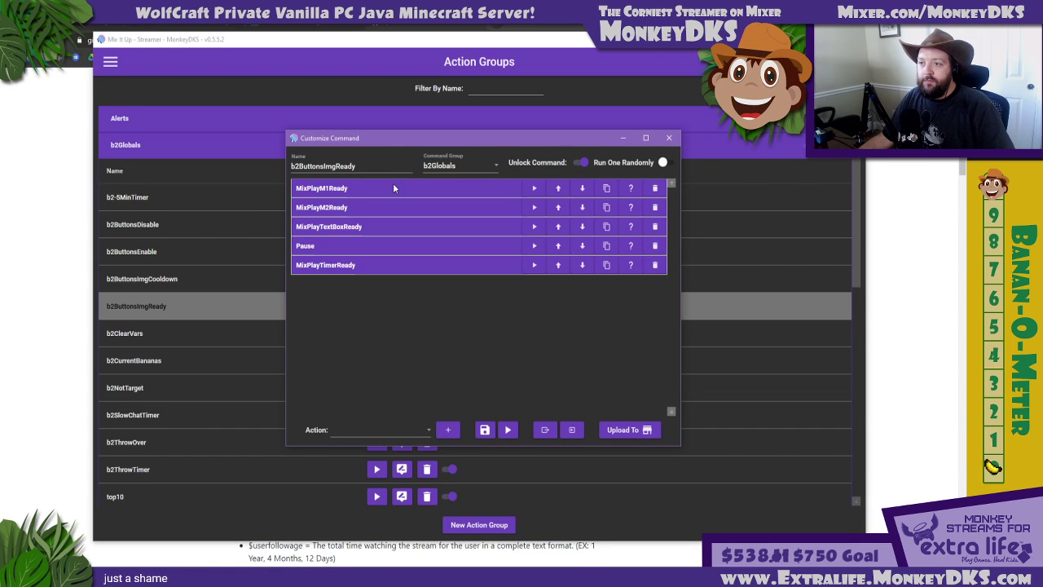
pyautogui.click(668, 138)
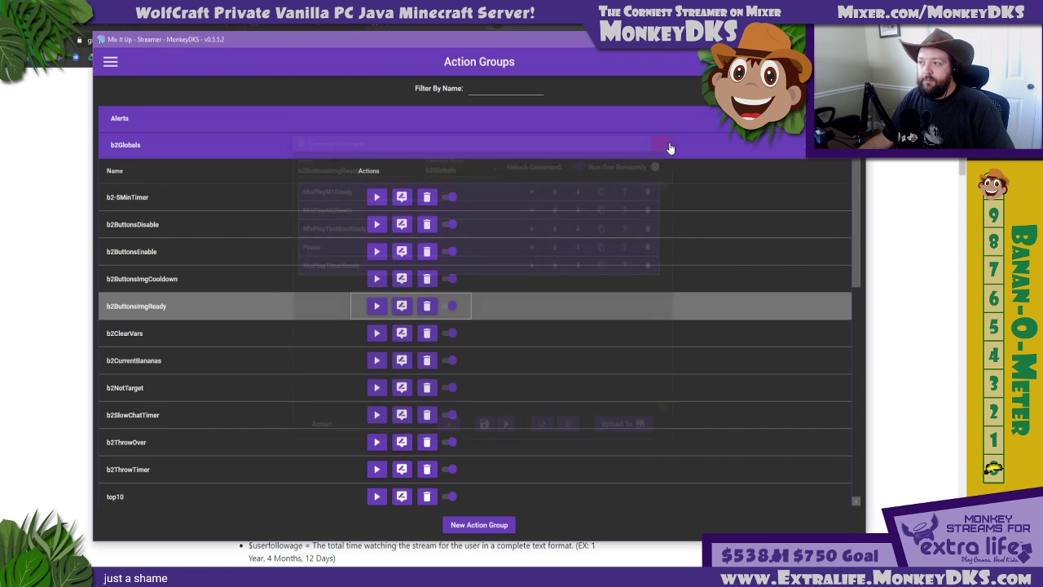
pyautogui.click(323, 148)
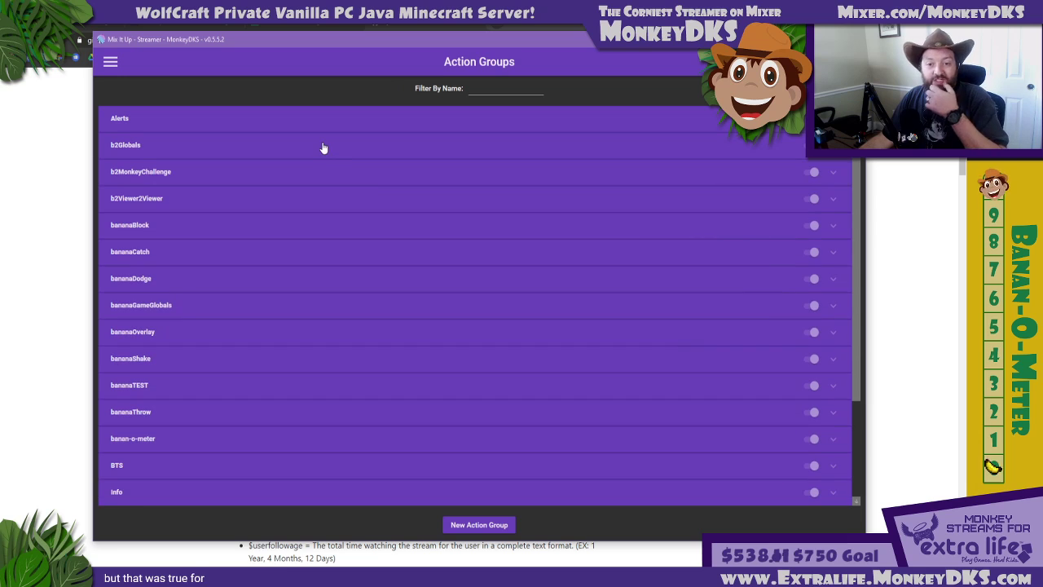
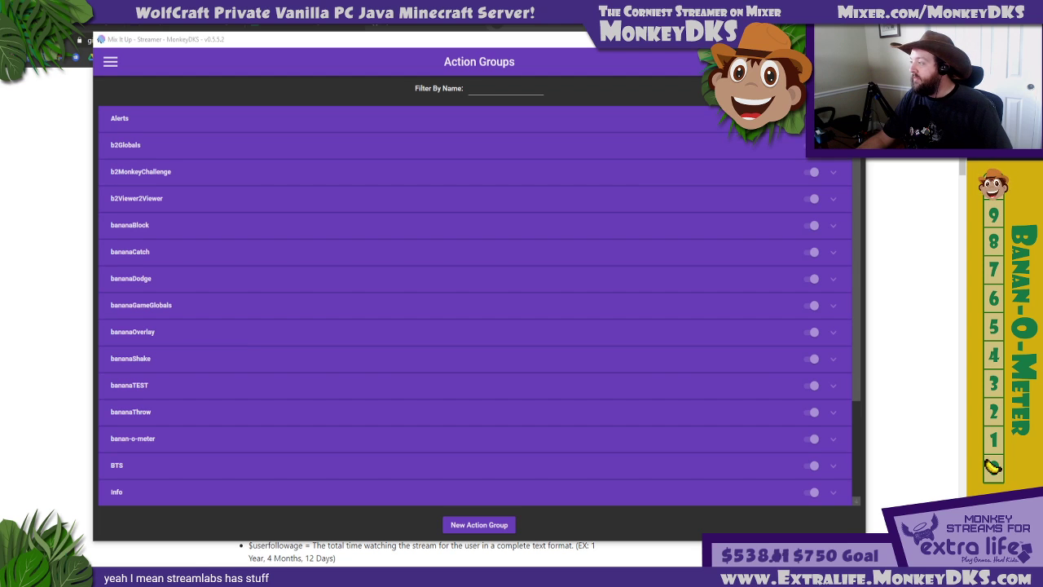
# Switch to the web browser, go to streamlabs.com and log in to Streamlabs with the Mixer account
pyautogui.click(374, 24)
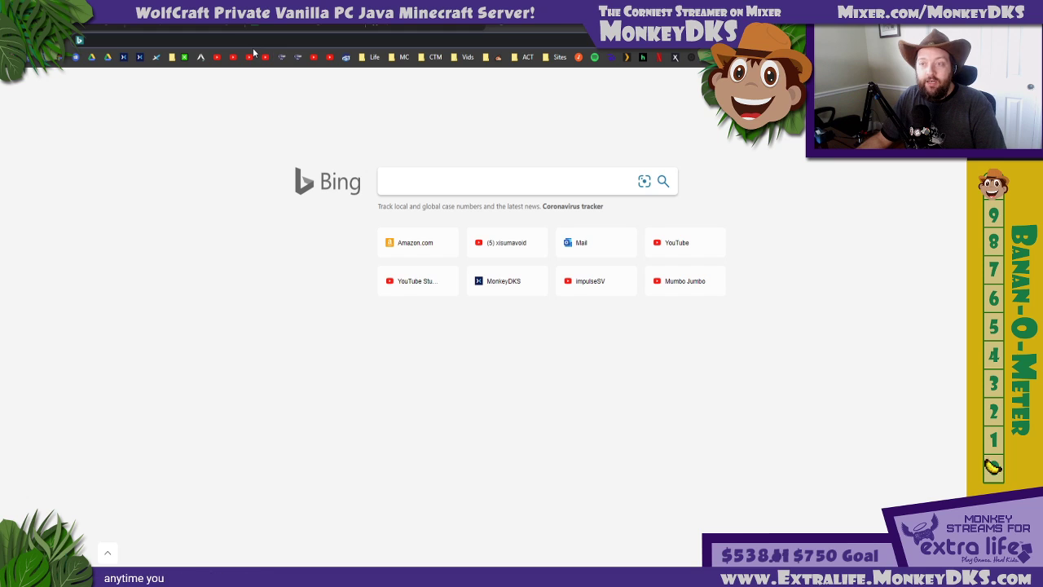
pyautogui.write('stream')
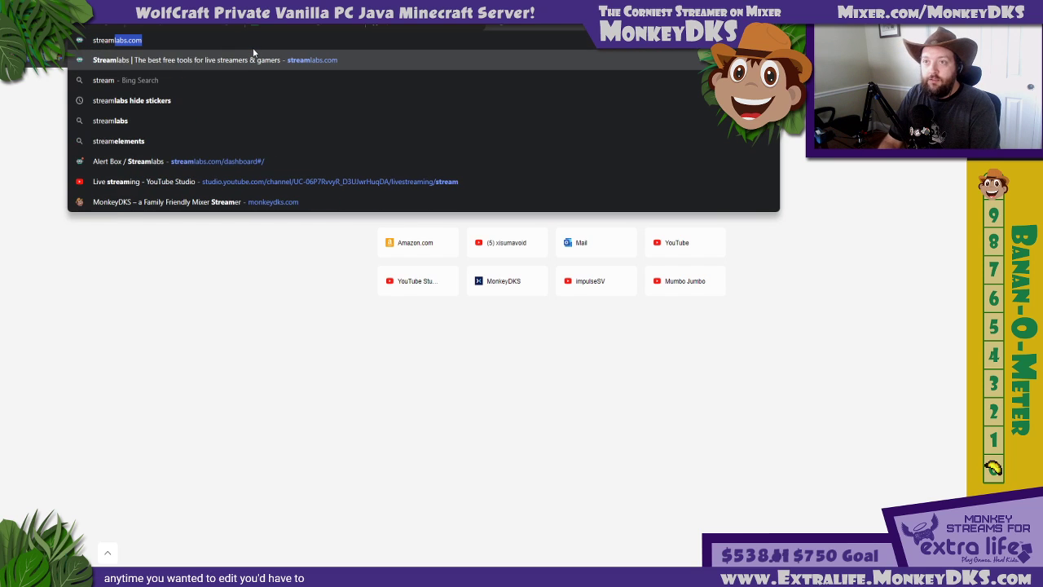
pyautogui.press('Return')
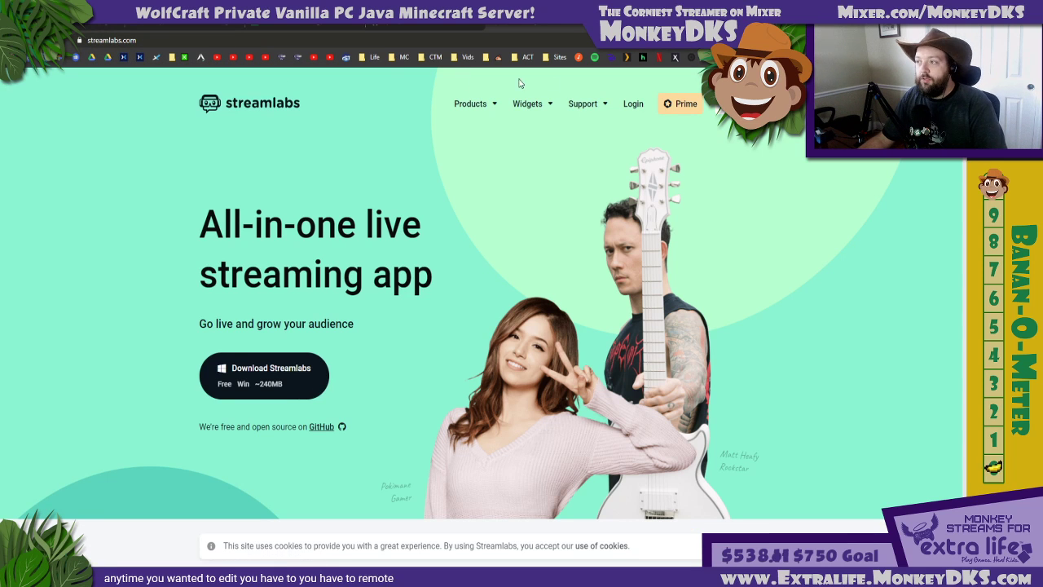
pyautogui.click(625, 102)
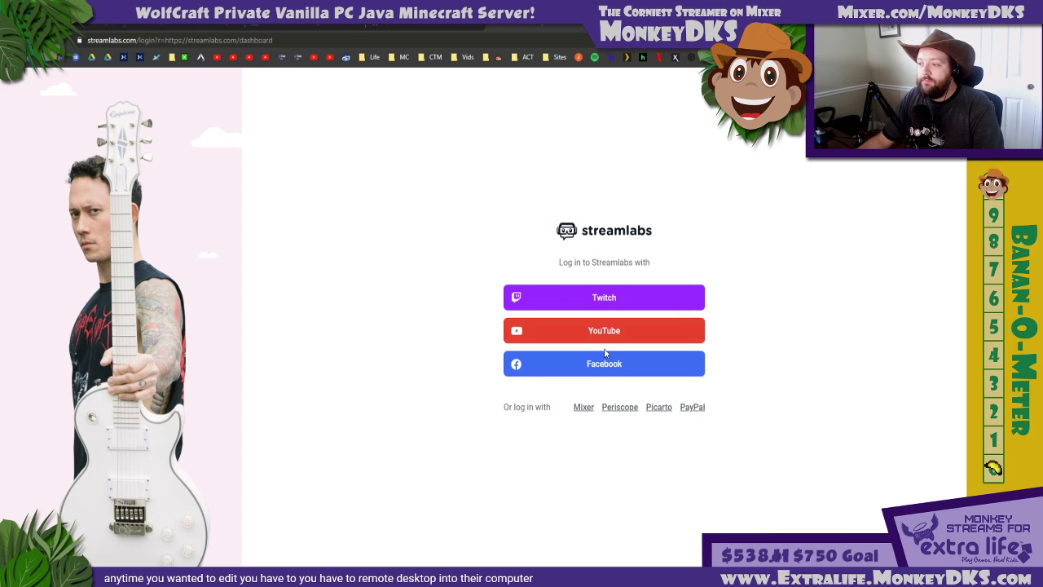
pyautogui.click(583, 410)
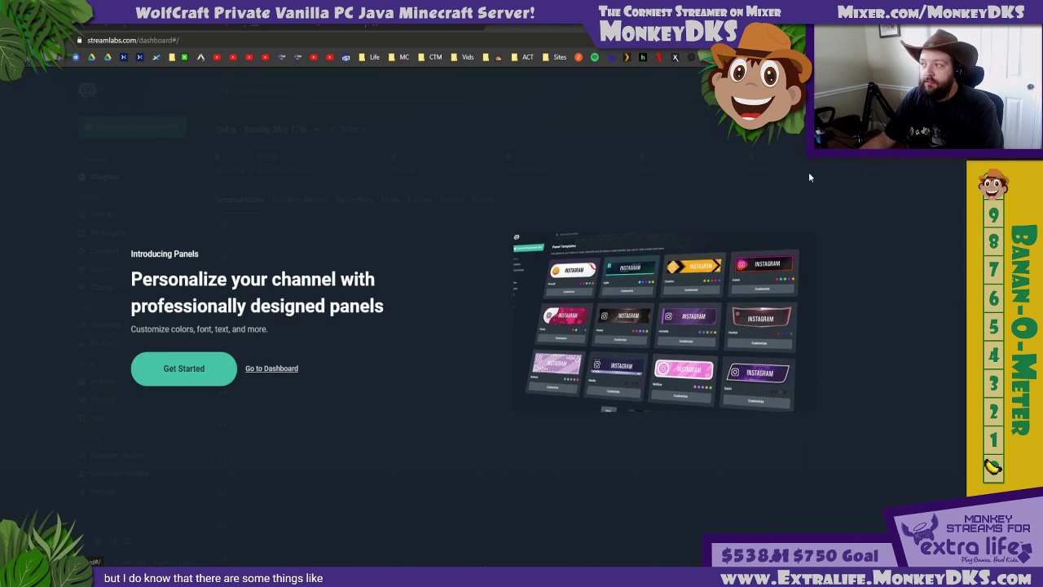
# Skip the Panels introduction and look through the general settings of the Alert Box
pyautogui.click(274, 369)
pyautogui.click(113, 215)
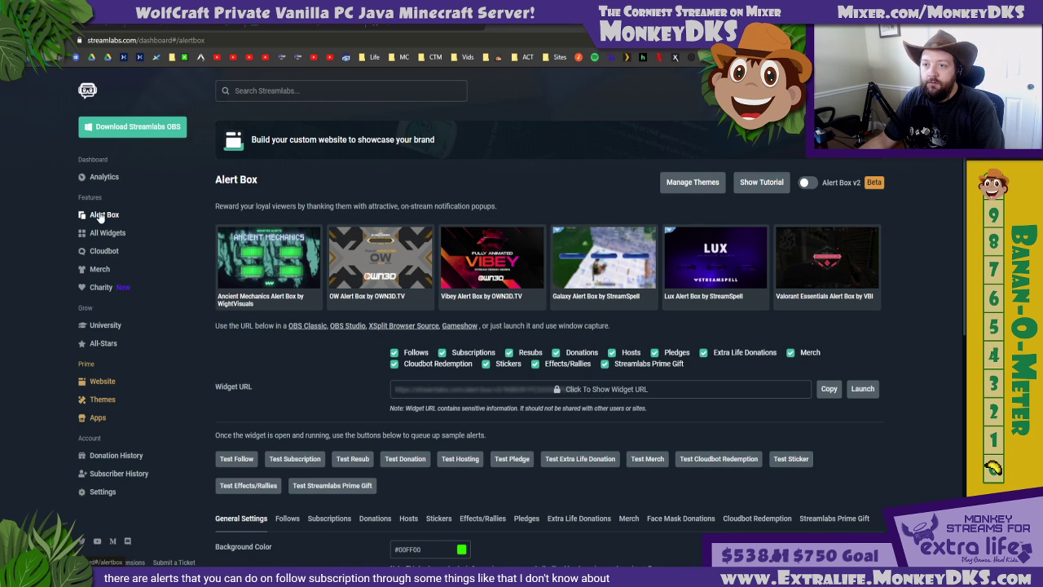
pyautogui.scroll(-2, 189, 354)
pyautogui.scroll(-4, 190, 350)
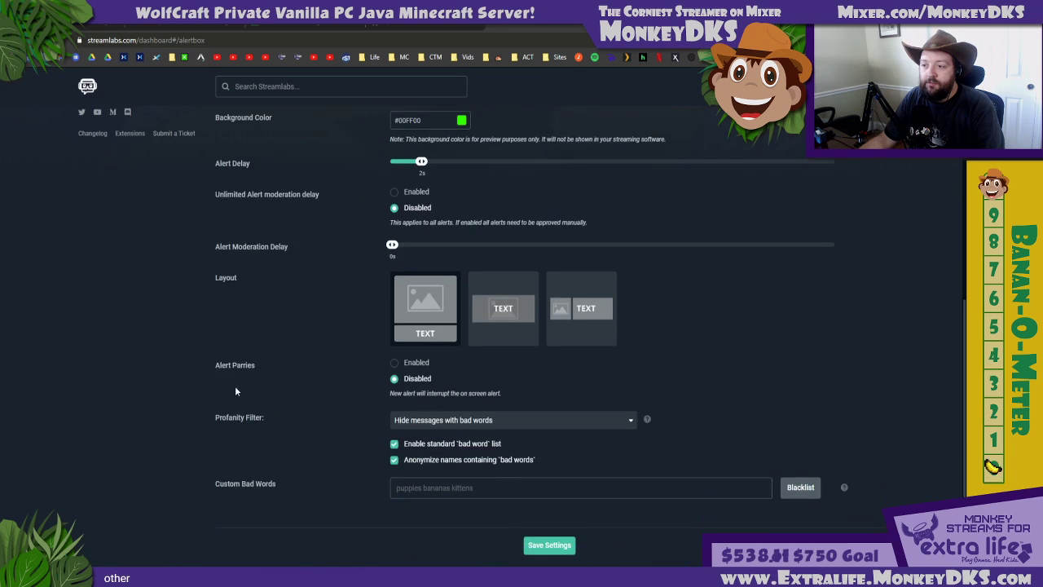
pyautogui.scroll(5, 278, 396)
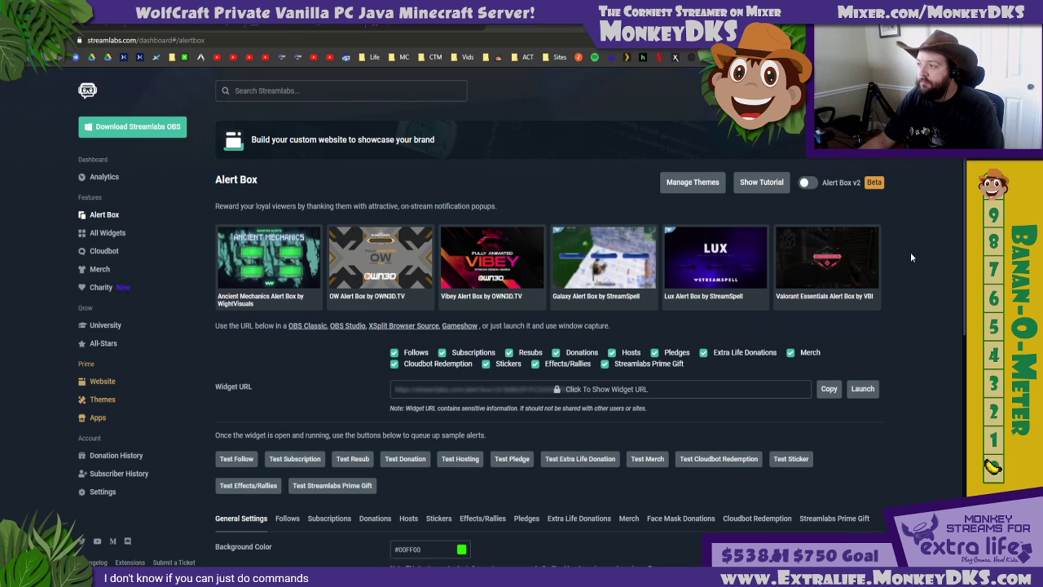
# Open the mic quality video from the Streamlabs notifications, pause it and return to the Alert Box settings
pyautogui.moveTo(782, 91)
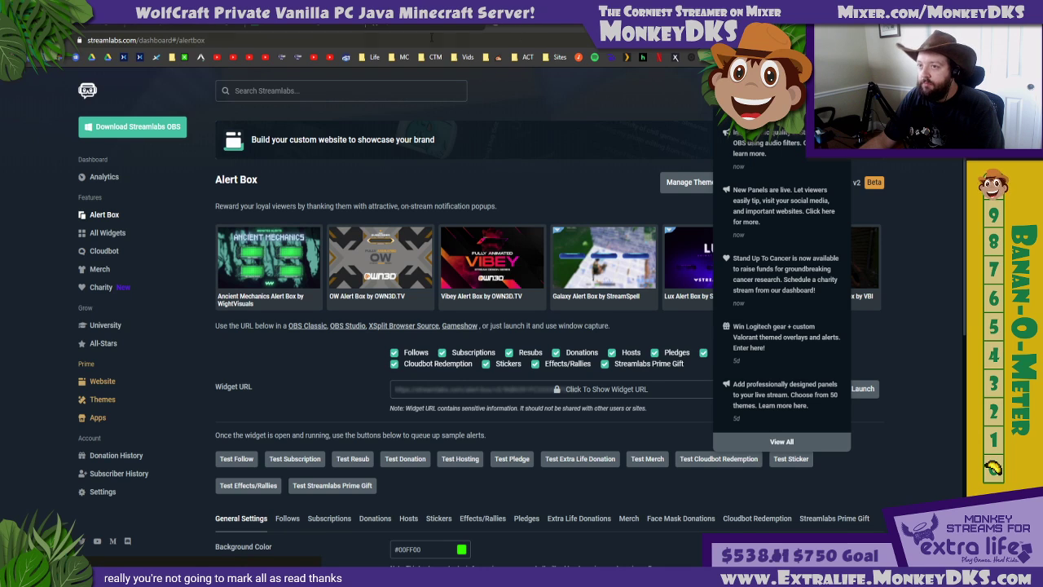
pyautogui.click(81, 59)
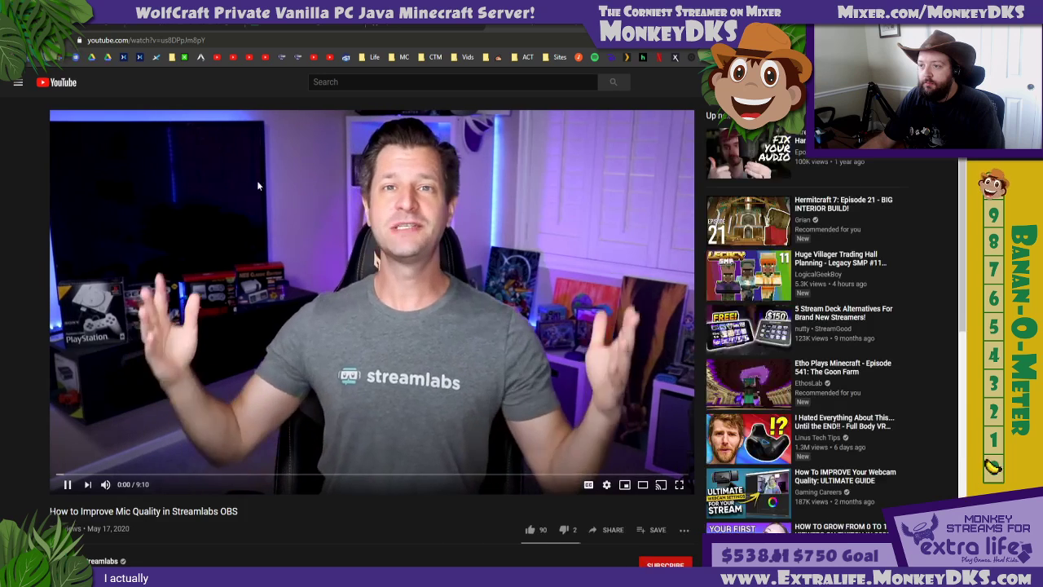
pyautogui.click(377, 259)
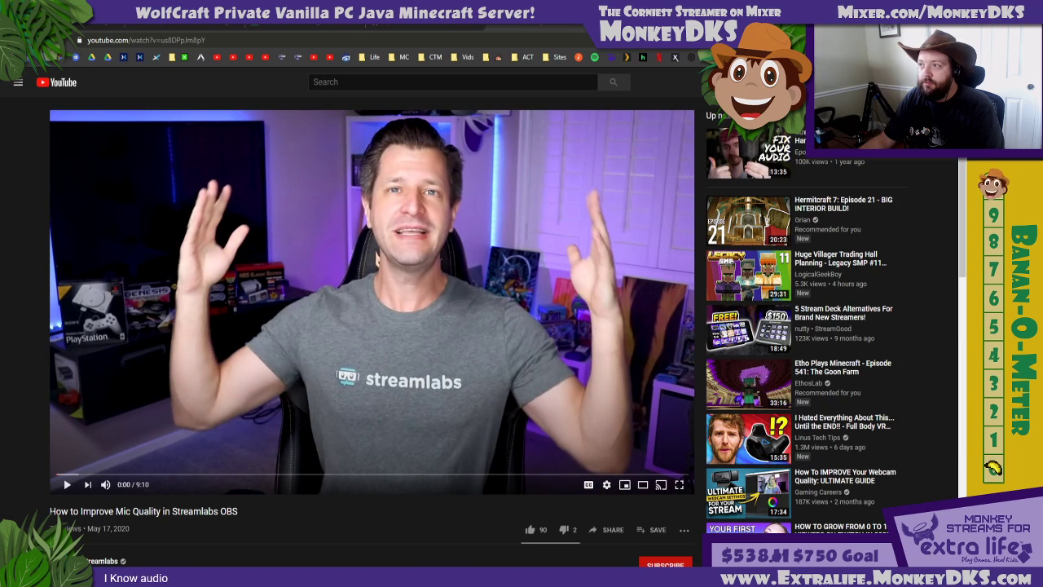
pyautogui.hotkey('alt', 'Left')
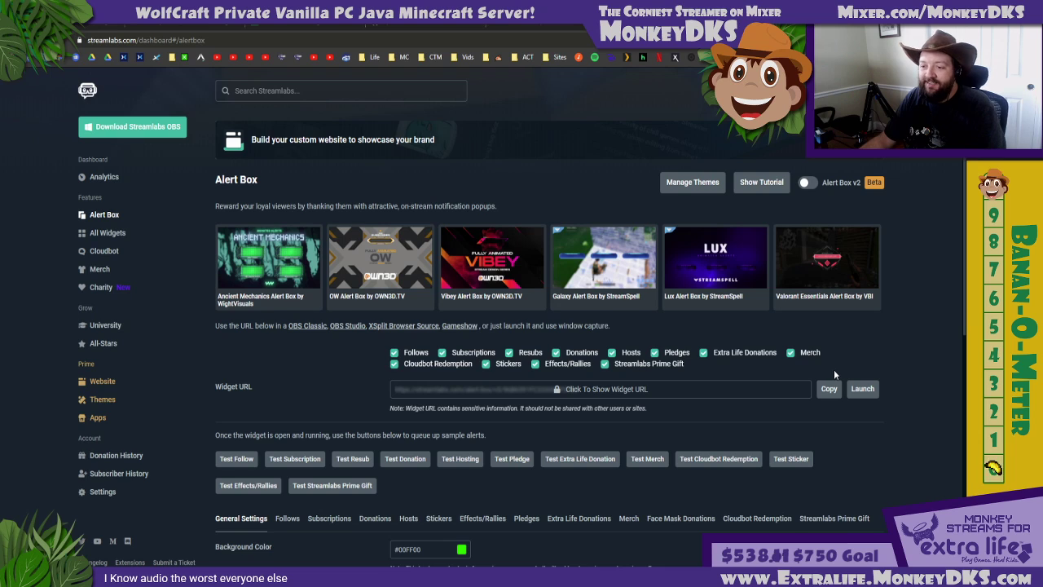
pyautogui.scroll(-1, 834, 369)
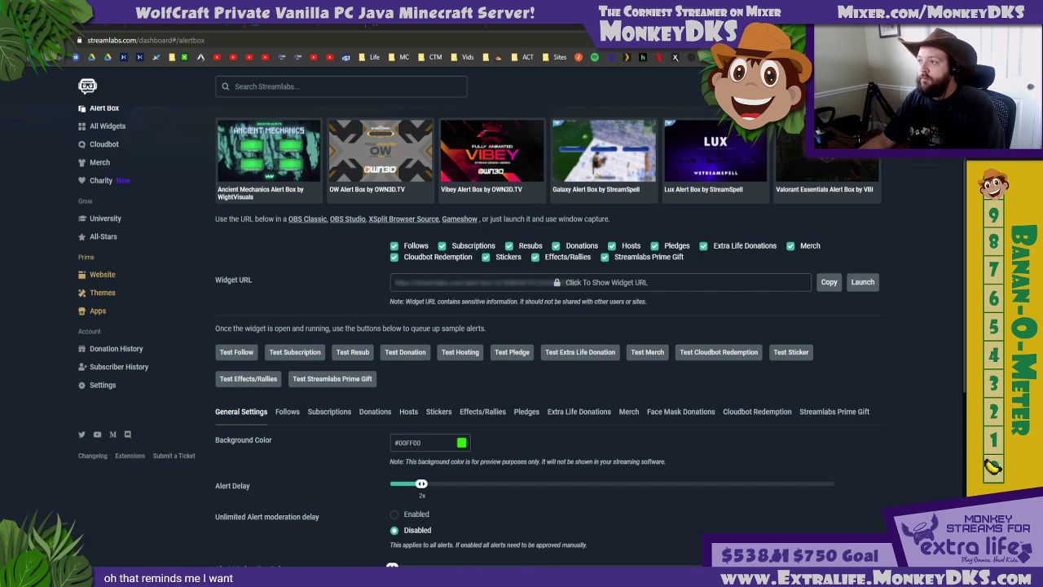
# Open the Pixel Chat dashboard in a new browser tab and copy the link of the inactive Pixel Emote Overlay
pyautogui.hotkey('ctrl', 't')
pyautogui.write('pixell')
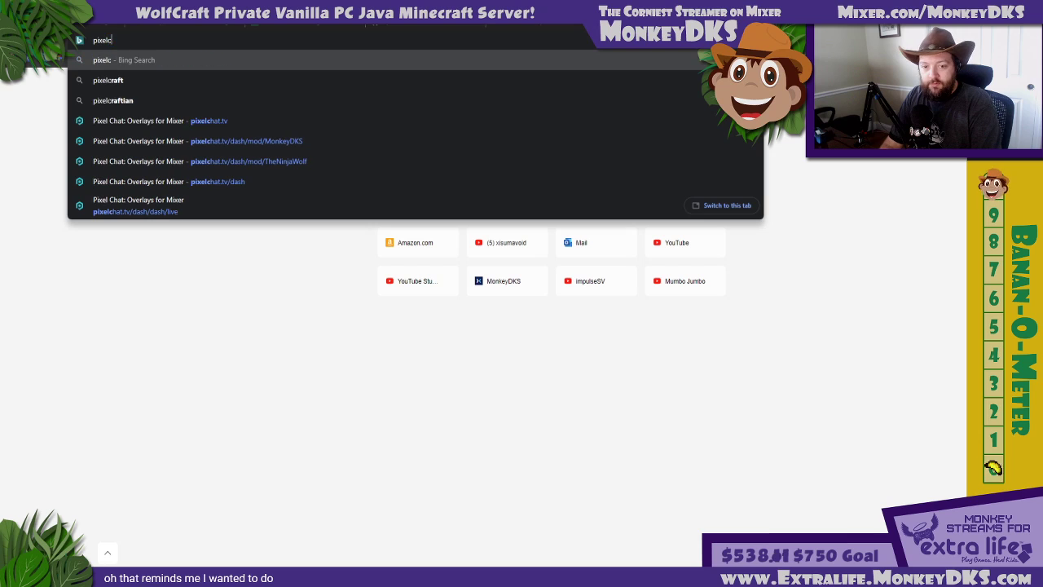
pyautogui.press('BackSpace')
pyautogui.write('c')
pyautogui.press('Return')
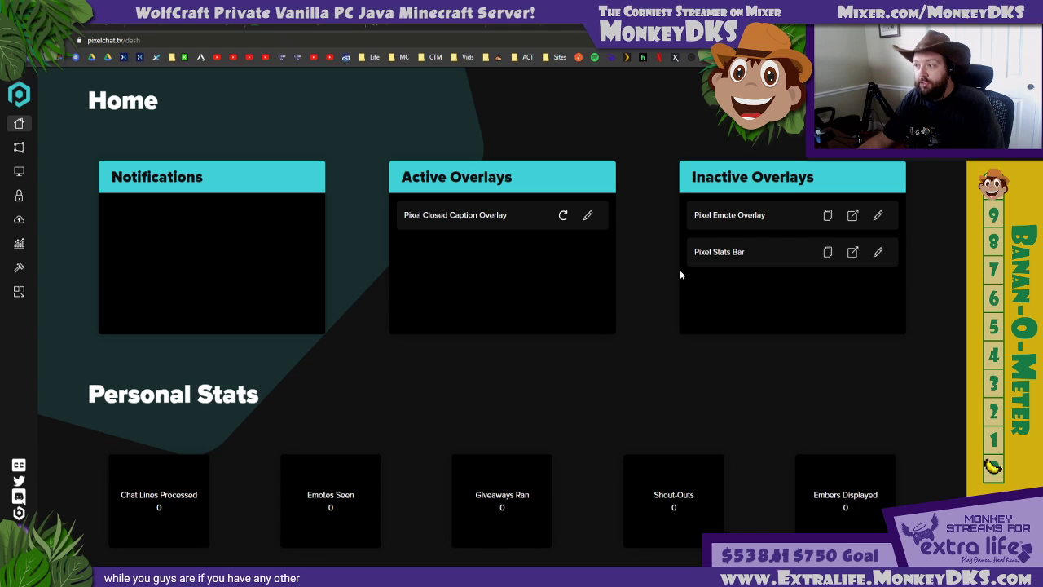
pyautogui.click(827, 215)
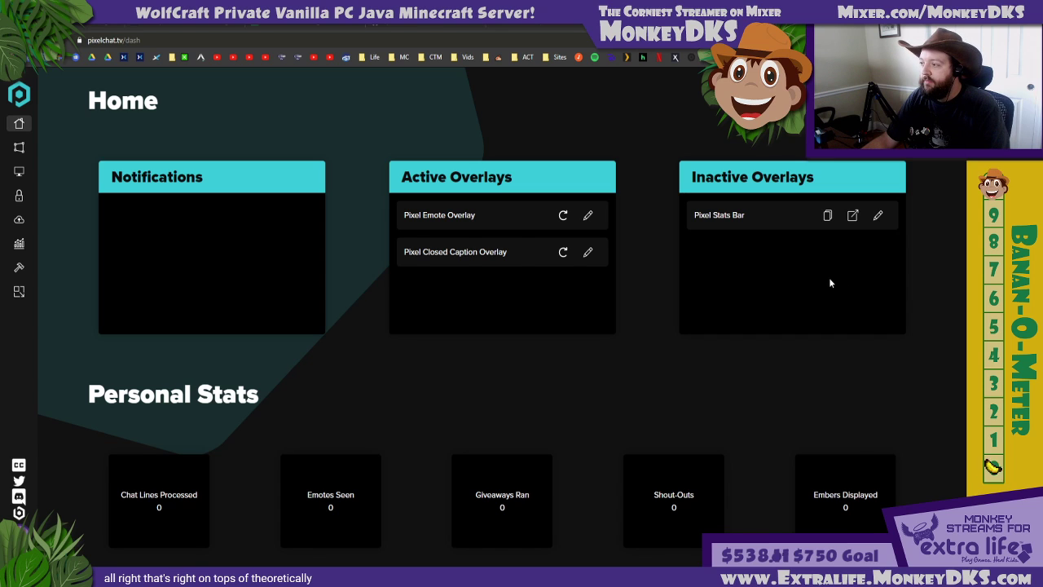
# Inspect the preview and settings of the Pixel Stats Bar overlay and delete that overlay
pyautogui.click(853, 215)
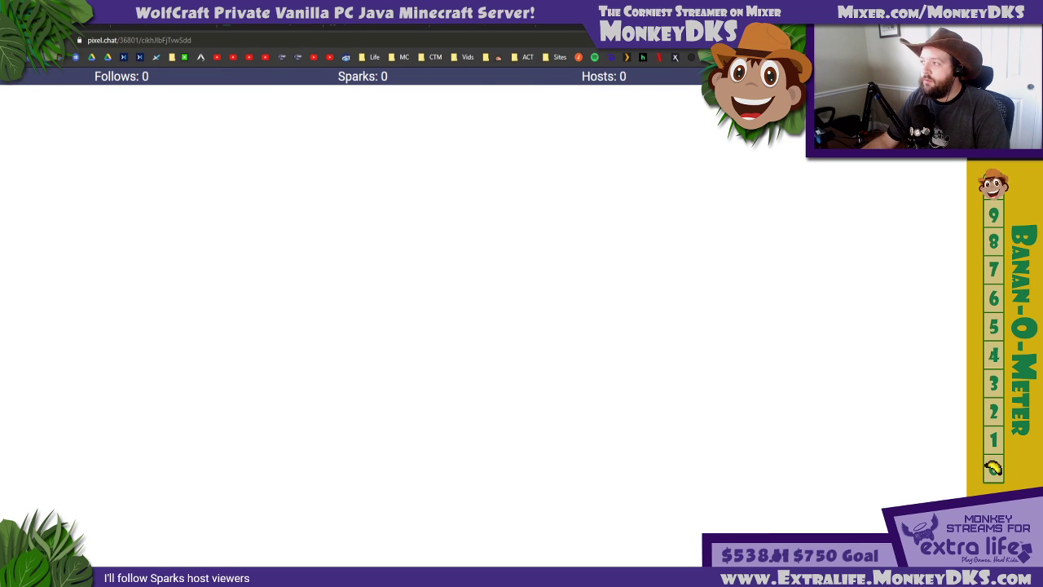
pyautogui.hotkey('ctrl', 'w')
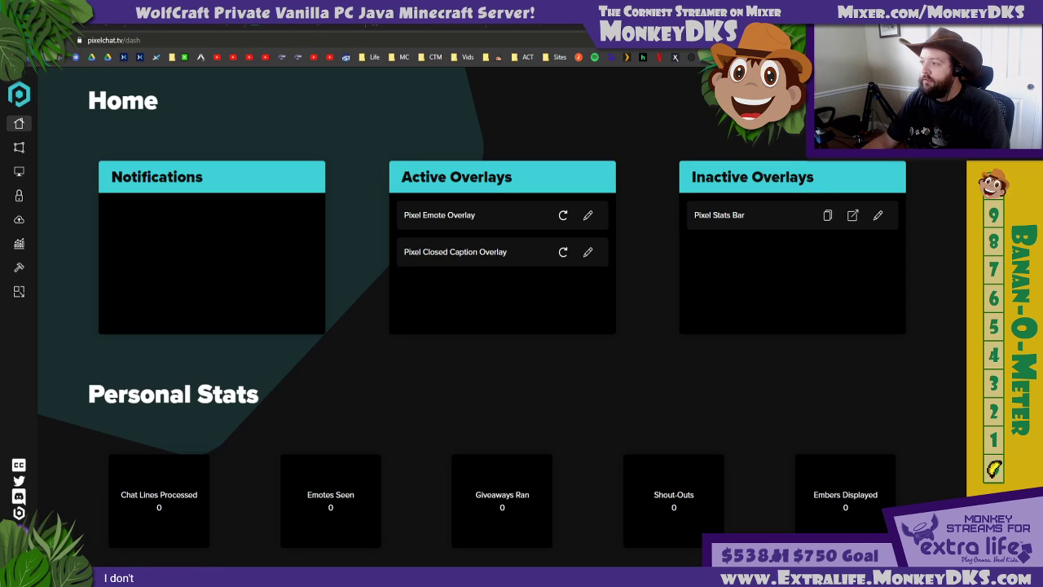
pyautogui.click(877, 216)
pyautogui.scroll(-4, 375, 313)
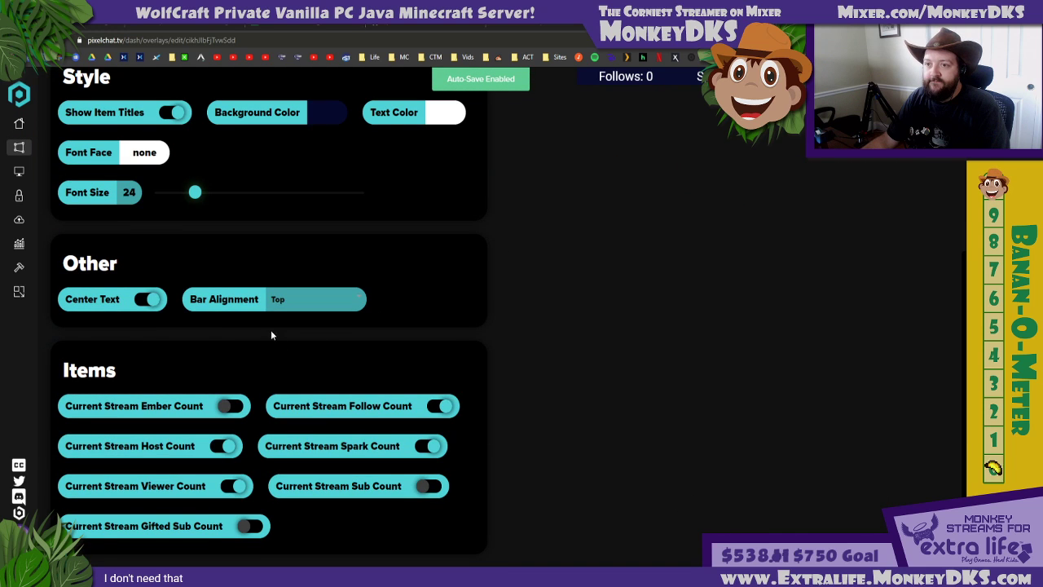
pyautogui.scroll(4, 272, 335)
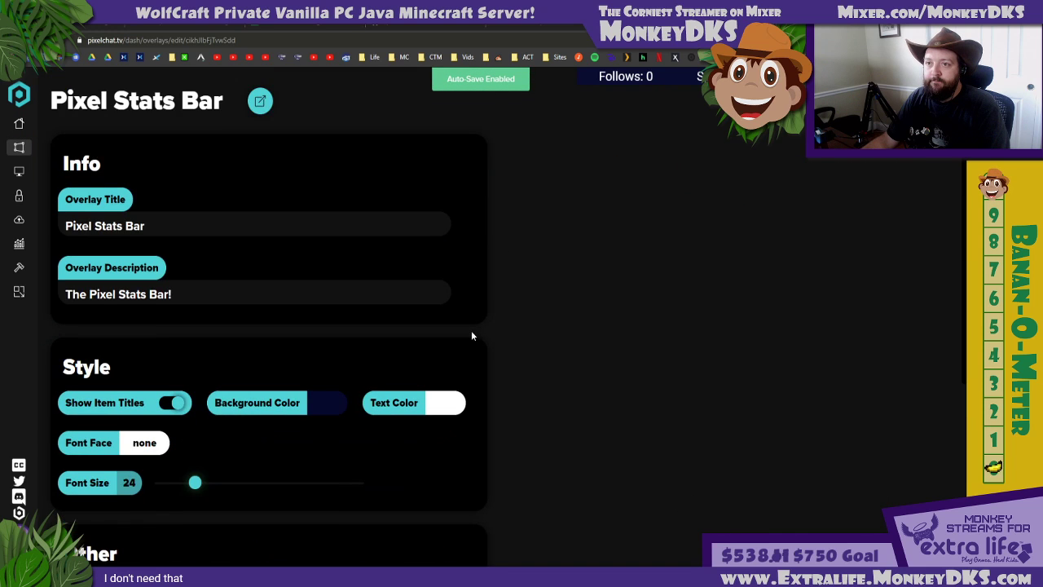
pyautogui.click(20, 149)
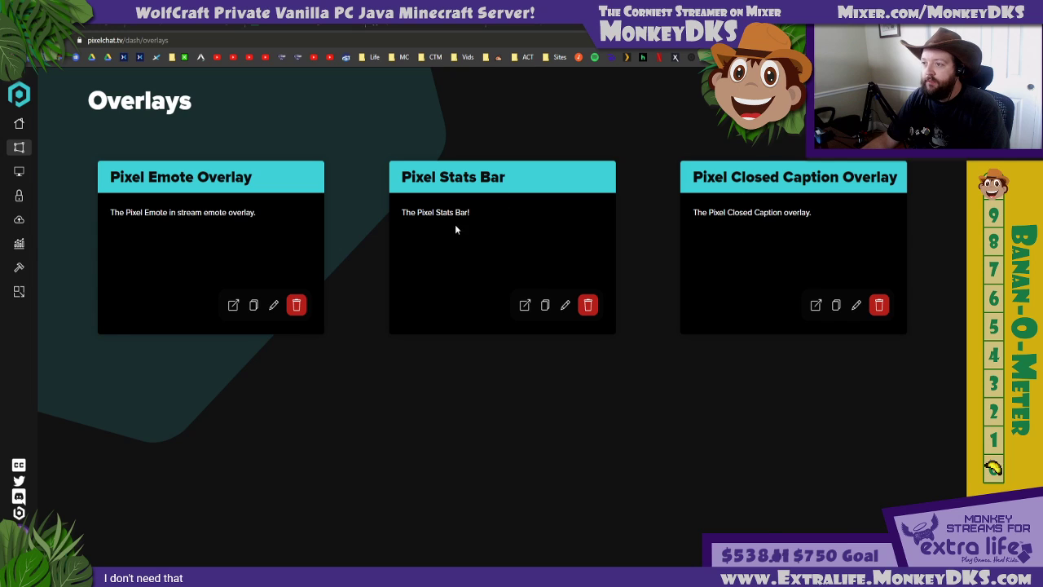
pyautogui.click(586, 305)
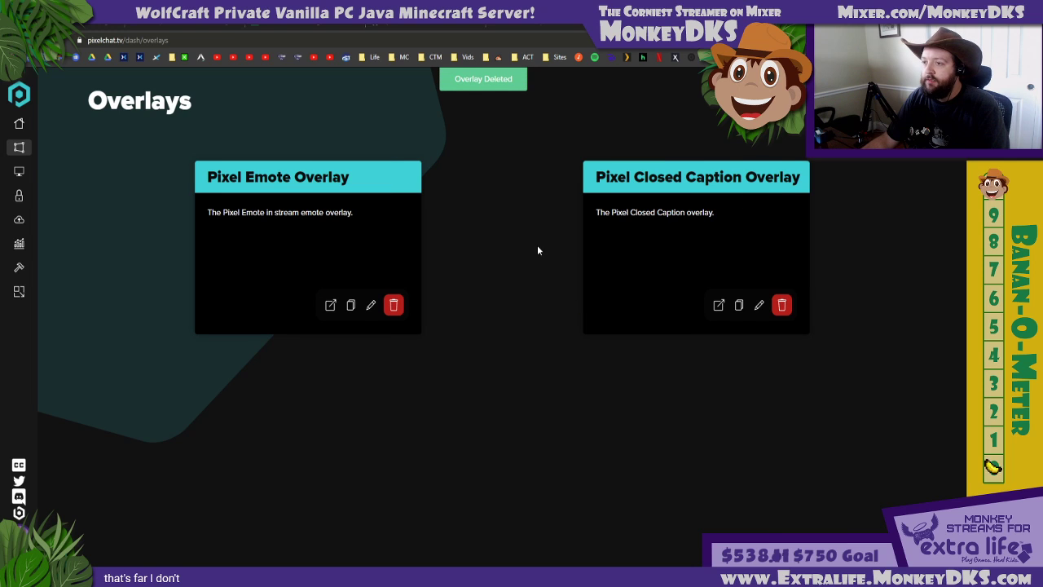
# Create a new scene on the Pixel Chat Scenes page and delete it again
pyautogui.click(19, 243)
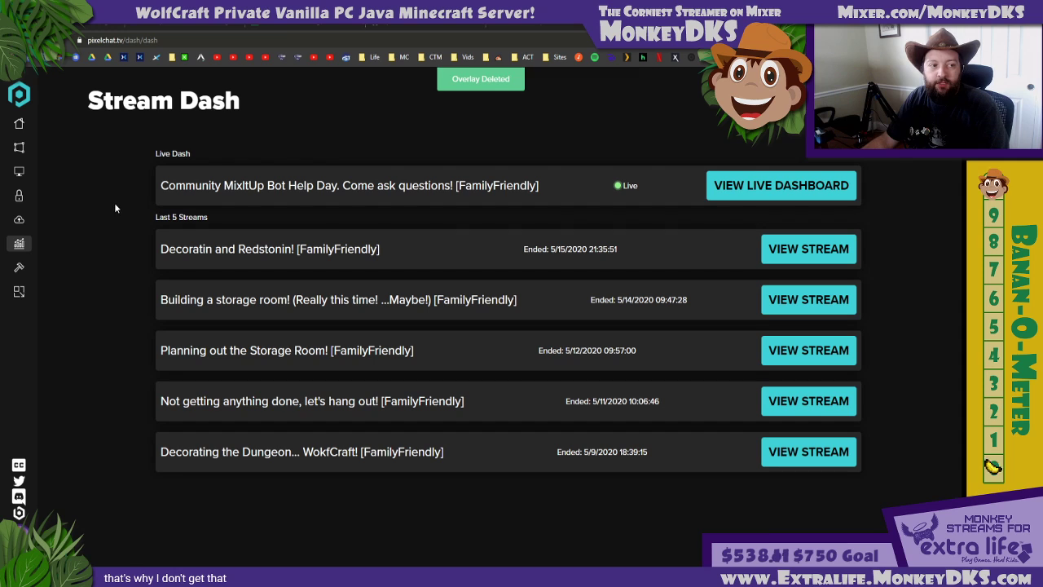
pyautogui.click(19, 171)
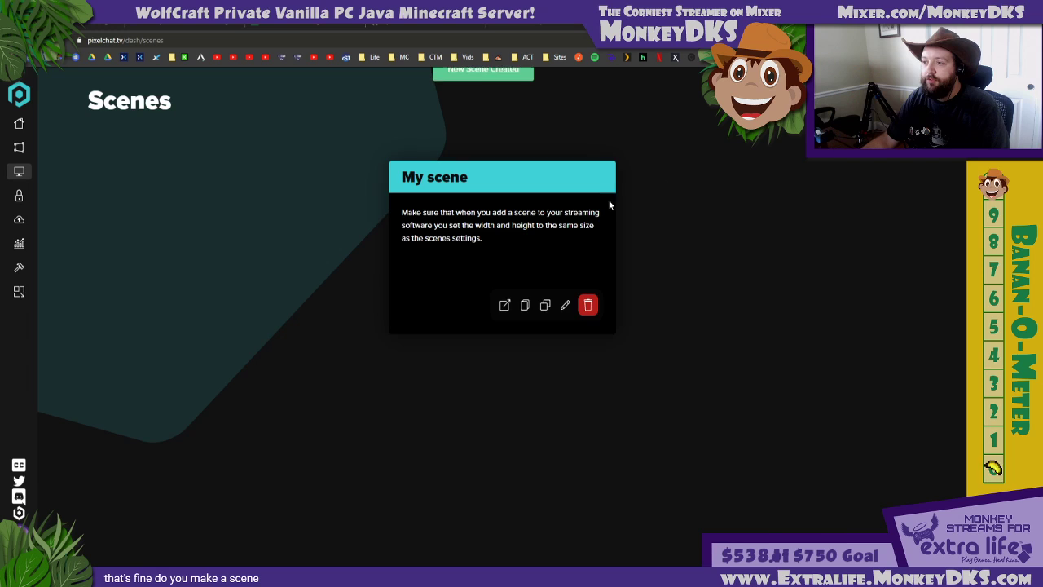
pyautogui.click(587, 307)
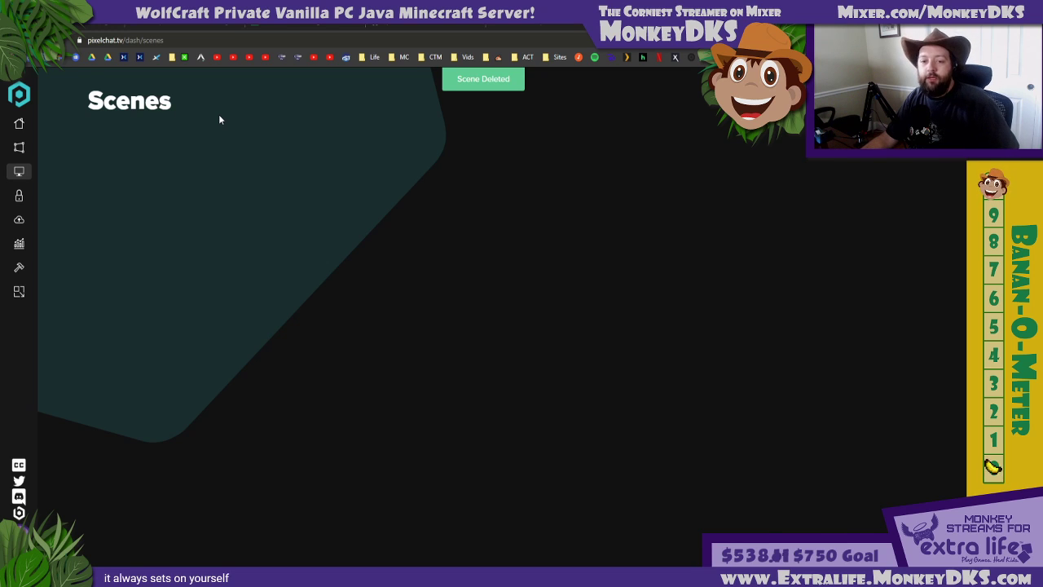
# Set the Pixel Emote Overlay's minimum emote size to 30 px, maximum emote size to 50 px and animation time to 4
pyautogui.click(19, 148)
pyautogui.click(19, 123)
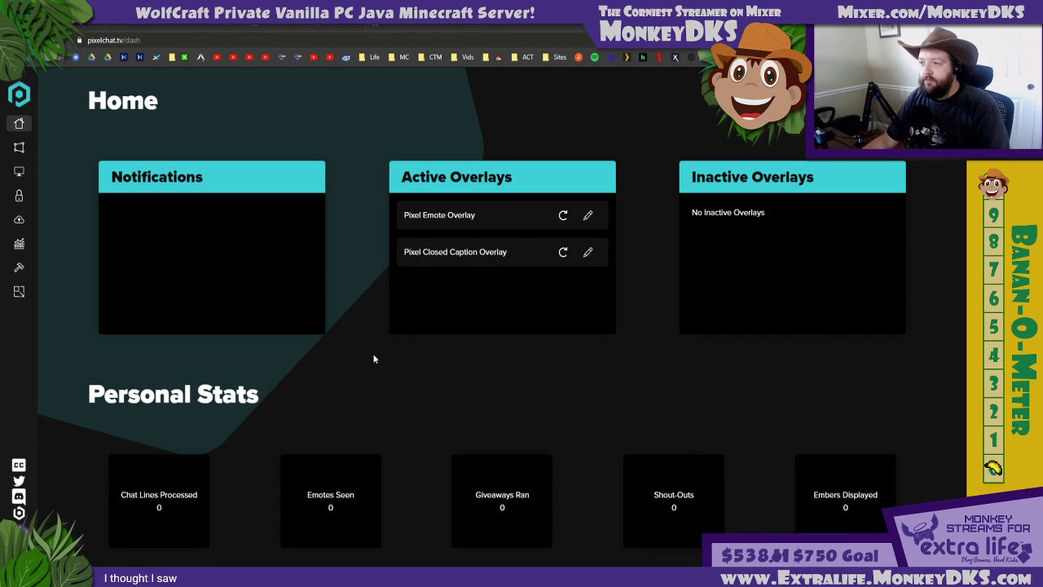
pyautogui.click(587, 214)
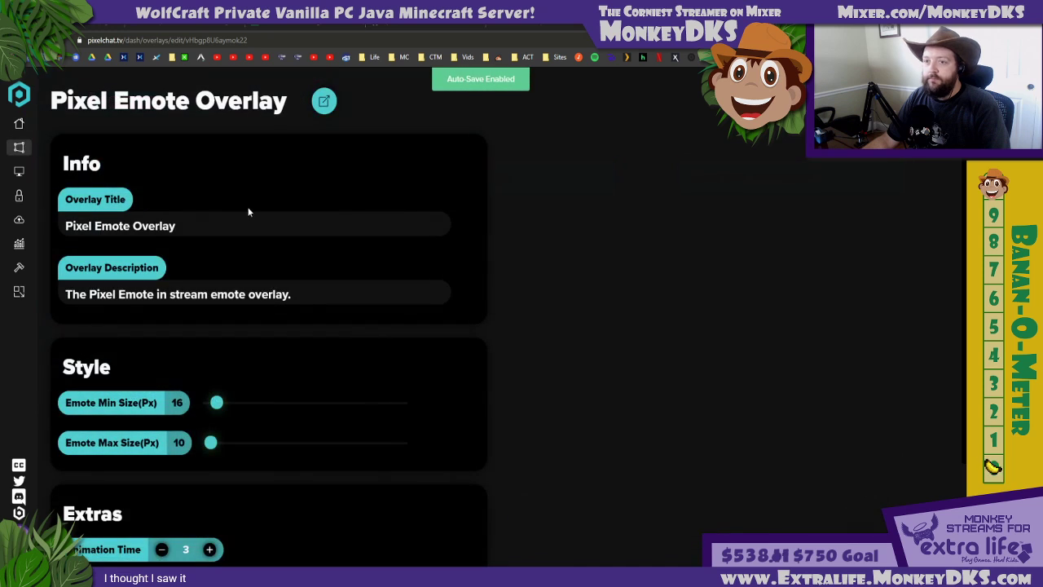
pyautogui.scroll(-2, 368, 324)
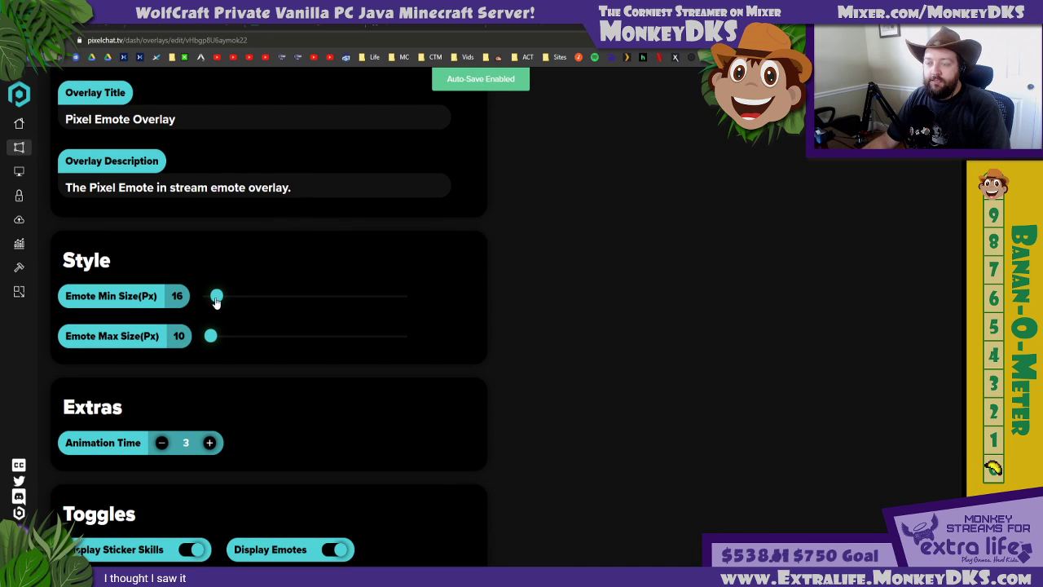
pyautogui.moveTo(216, 301); pyautogui.dragTo(236, 299)
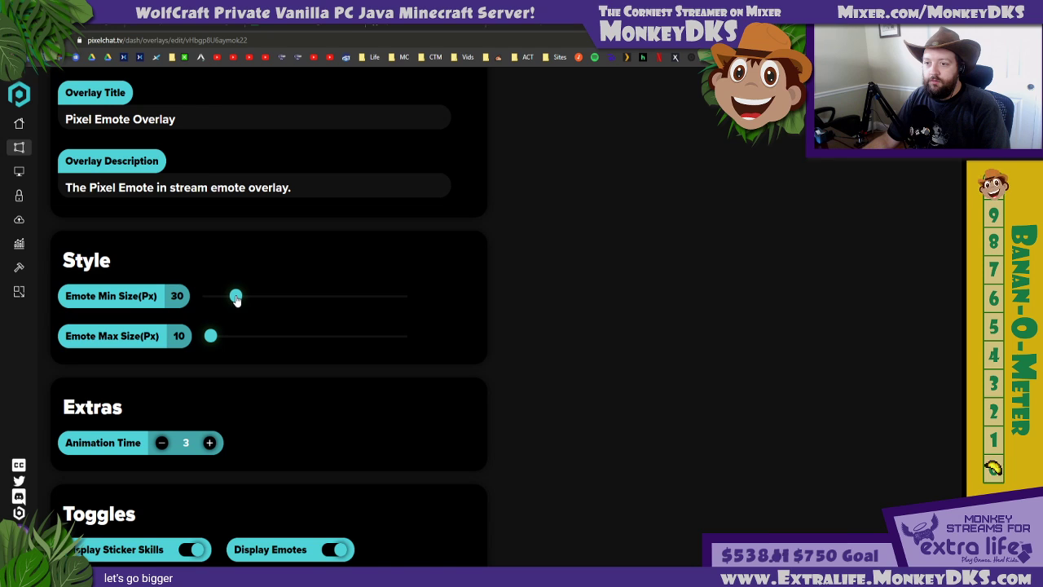
pyautogui.moveTo(211, 336); pyautogui.dragTo(264, 335)
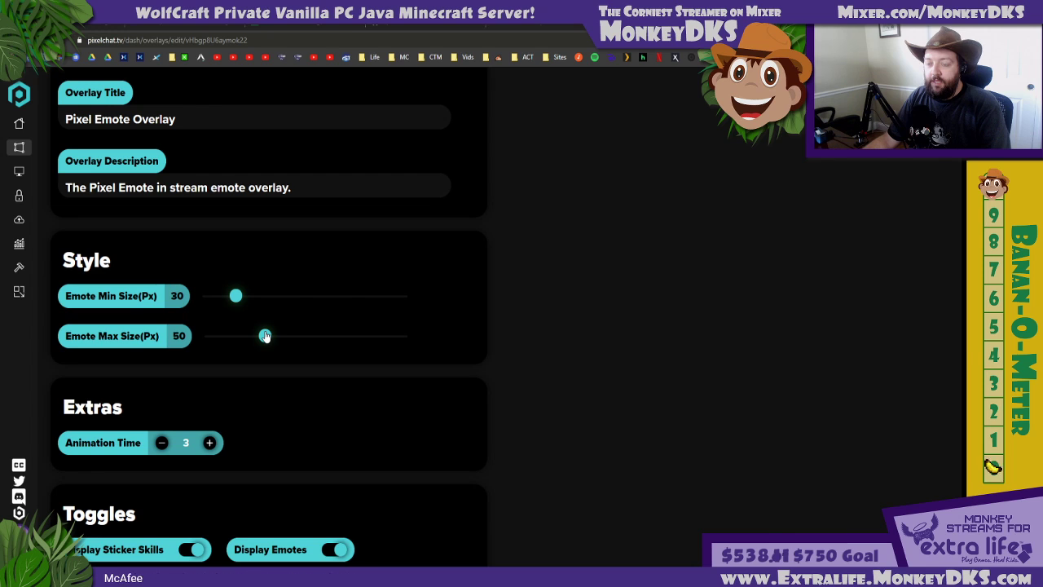
pyautogui.scroll(-1, 321, 344)
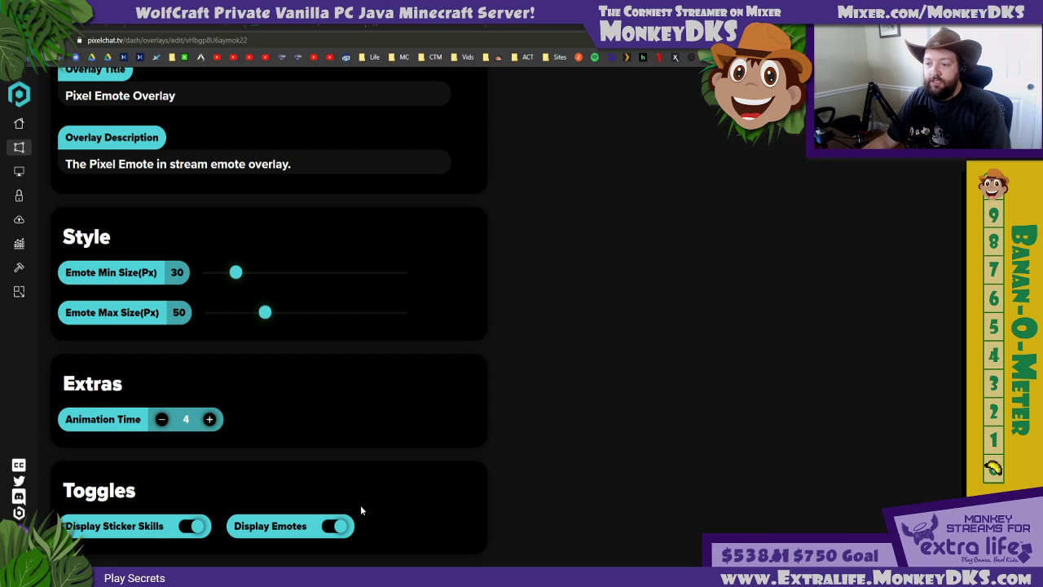
pyautogui.scroll(2, 360, 505)
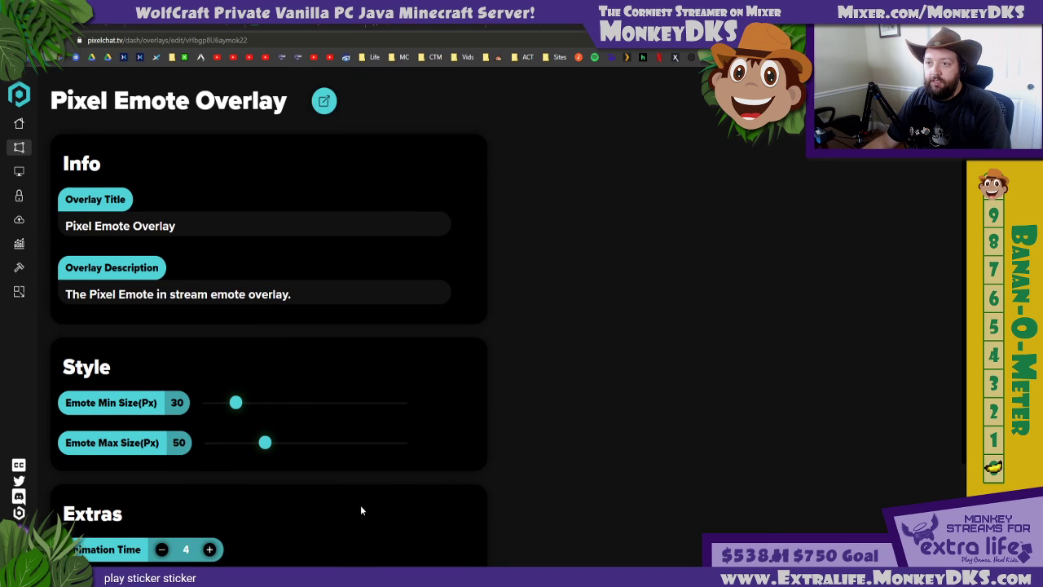
# Return to the Pixel Chat home page and reload the active Pixel Emote Overlay
pyautogui.click(19, 147)
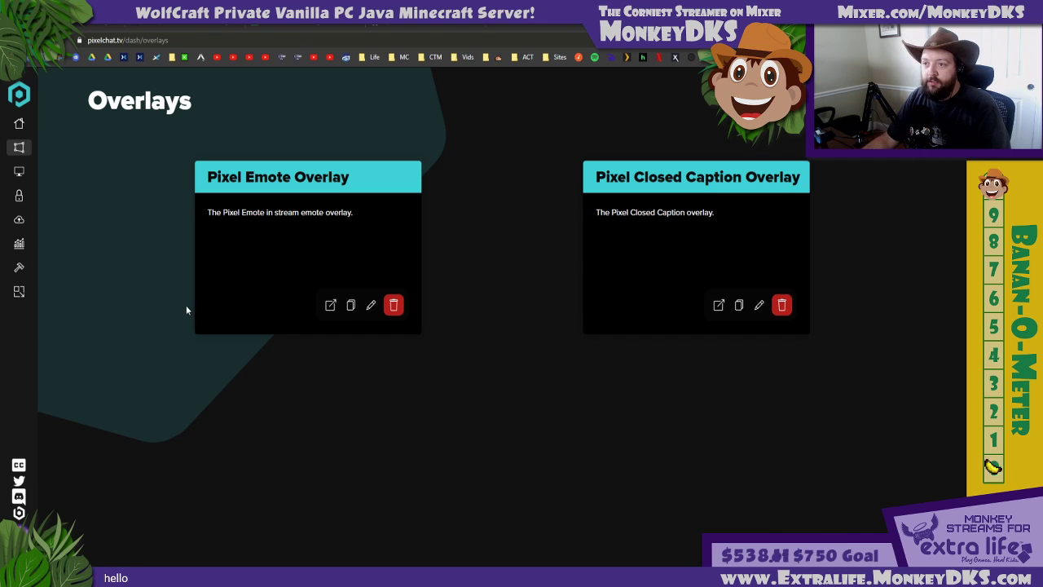
pyautogui.click(22, 127)
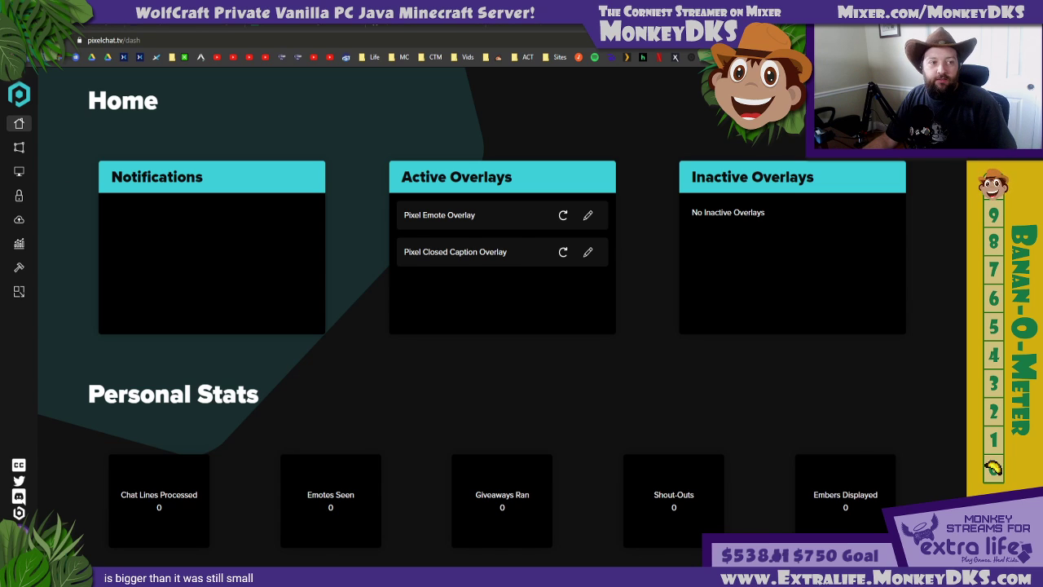
pyautogui.click(563, 219)
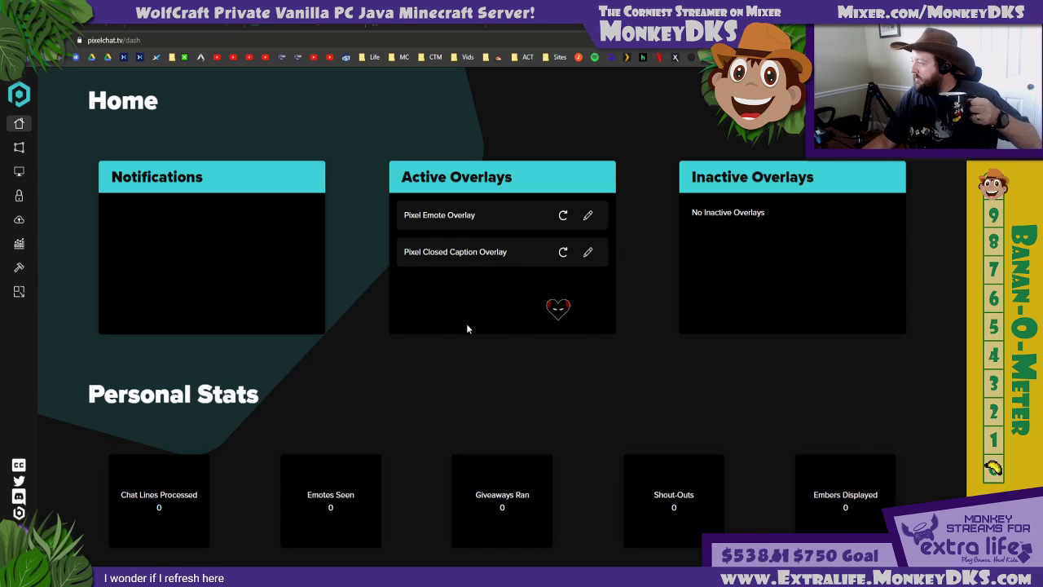
# Set the Pixel Emote Overlay's minimum emote size to 75 px and maximum emote size to 150 px, and return to the home page
pyautogui.click(587, 214)
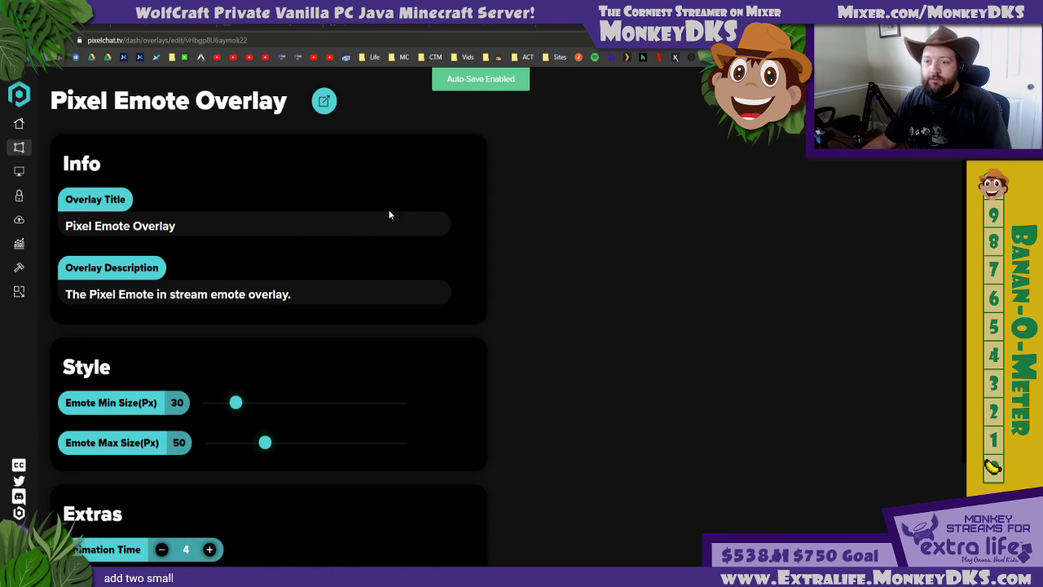
pyautogui.moveTo(264, 448); pyautogui.dragTo(333, 444)
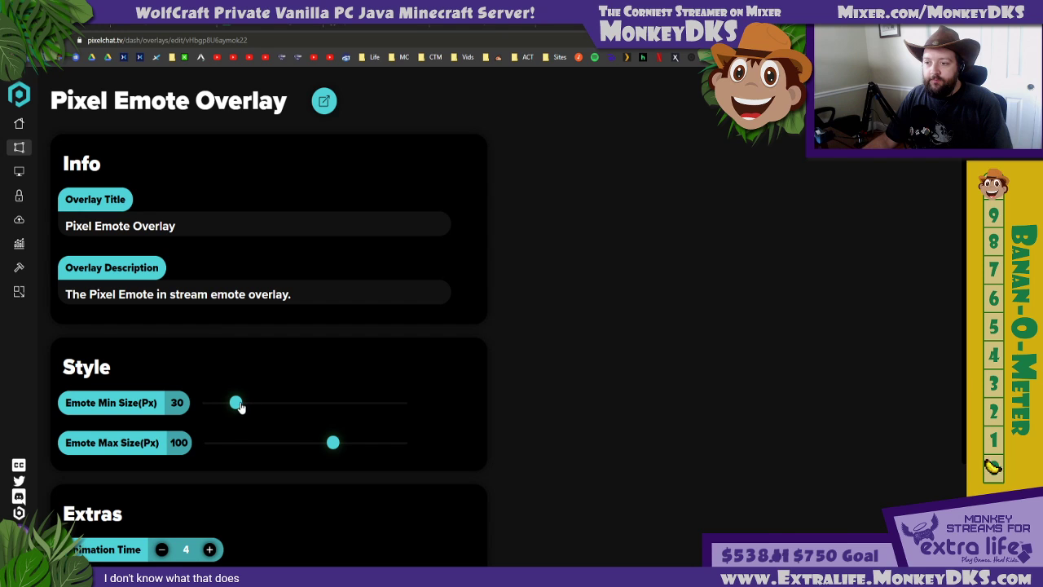
pyautogui.moveTo(239, 406); pyautogui.dragTo(265, 407)
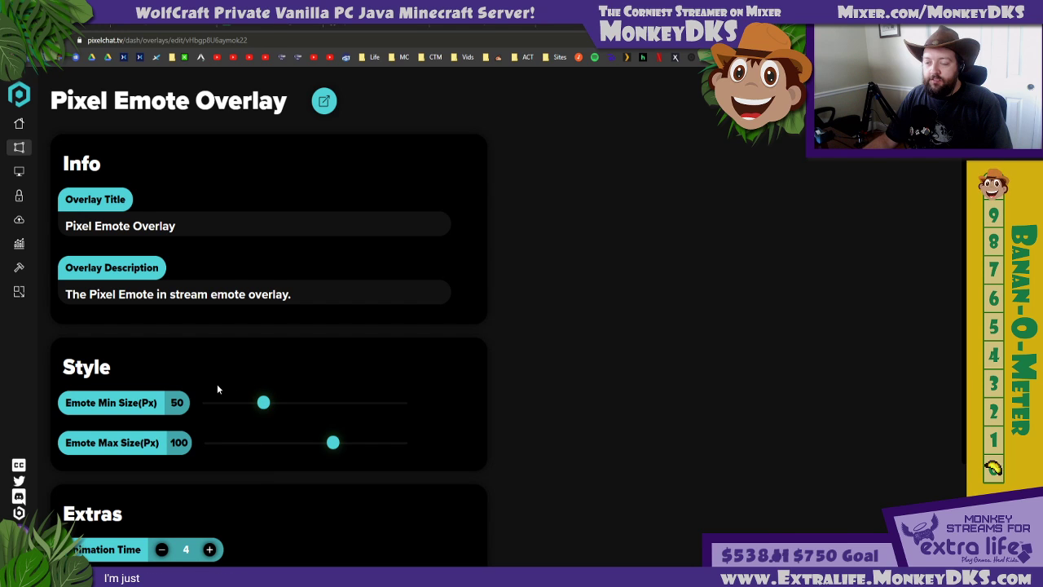
pyautogui.scroll(-2, 217, 389)
pyautogui.scroll(2, 216, 389)
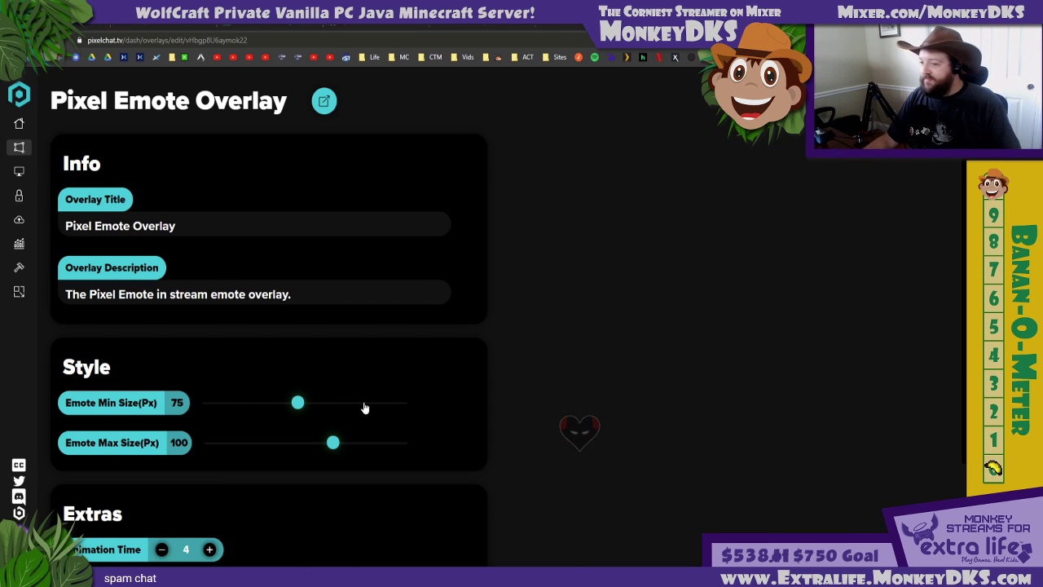
pyautogui.moveTo(332, 443); pyautogui.dragTo(401, 442)
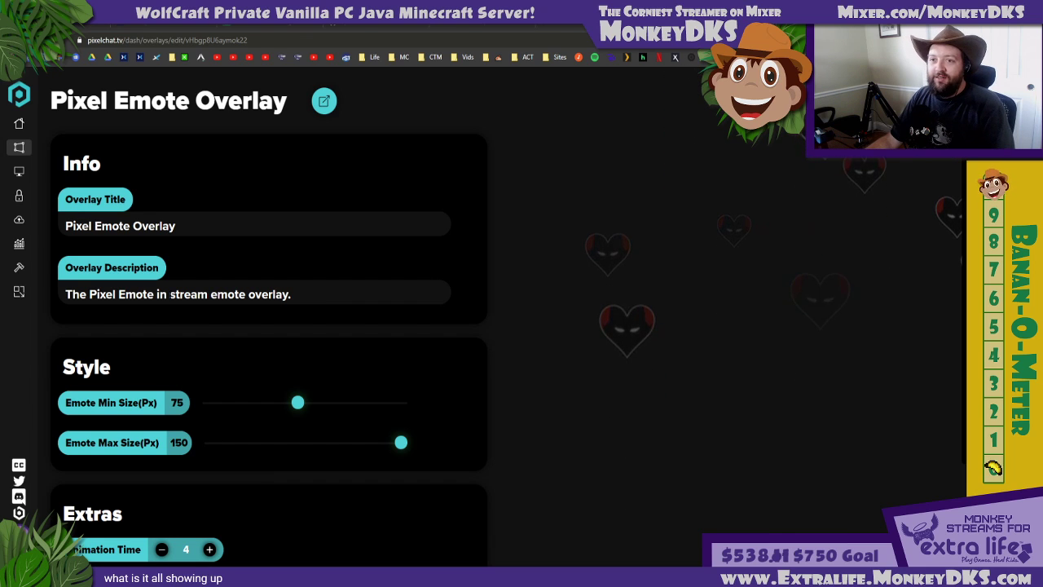
pyautogui.click(18, 123)
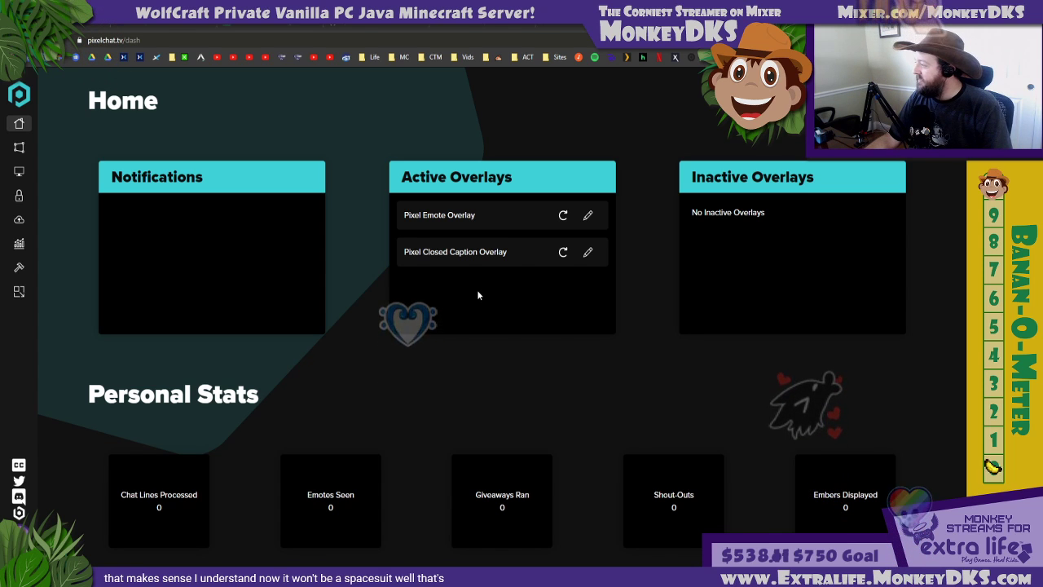
# Set the Pixel Emote Overlay's animation time to 5 and reload that overlay from the Pixel Chat home page
pyautogui.click(588, 218)
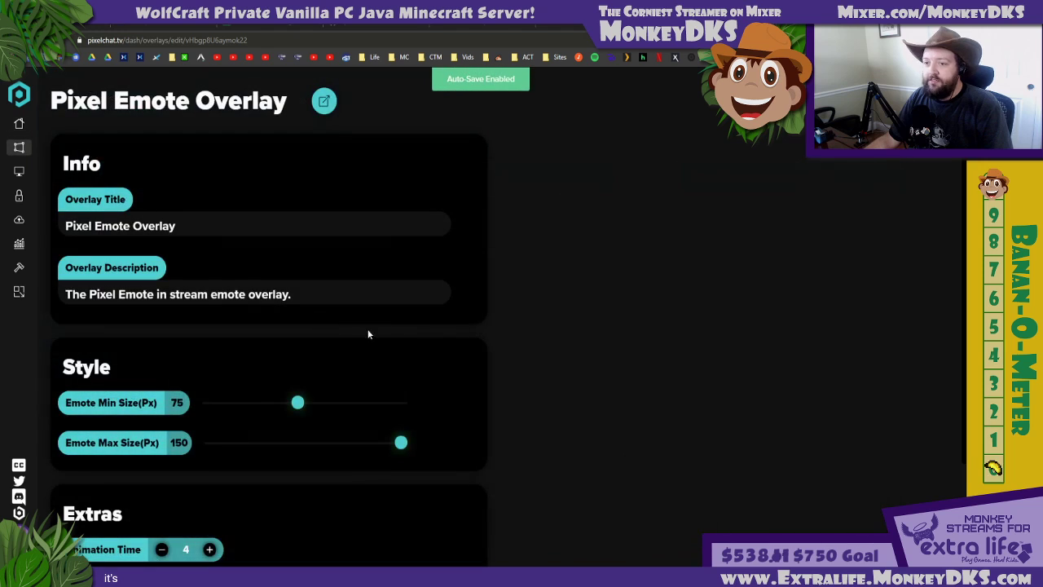
pyautogui.scroll(-2, 459, 358)
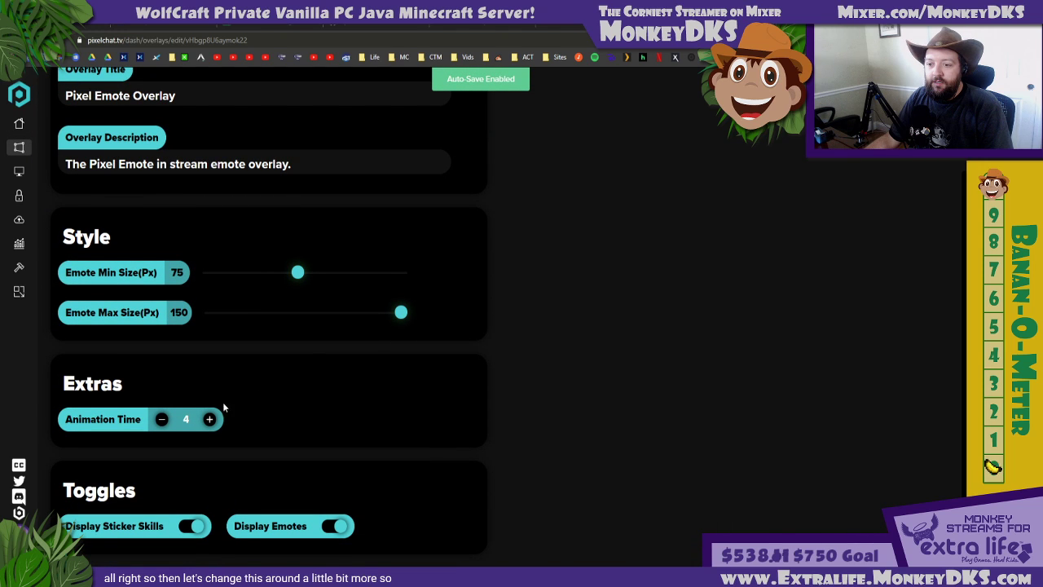
pyautogui.scroll(2, 521, 404)
pyautogui.scroll(-2, 525, 390)
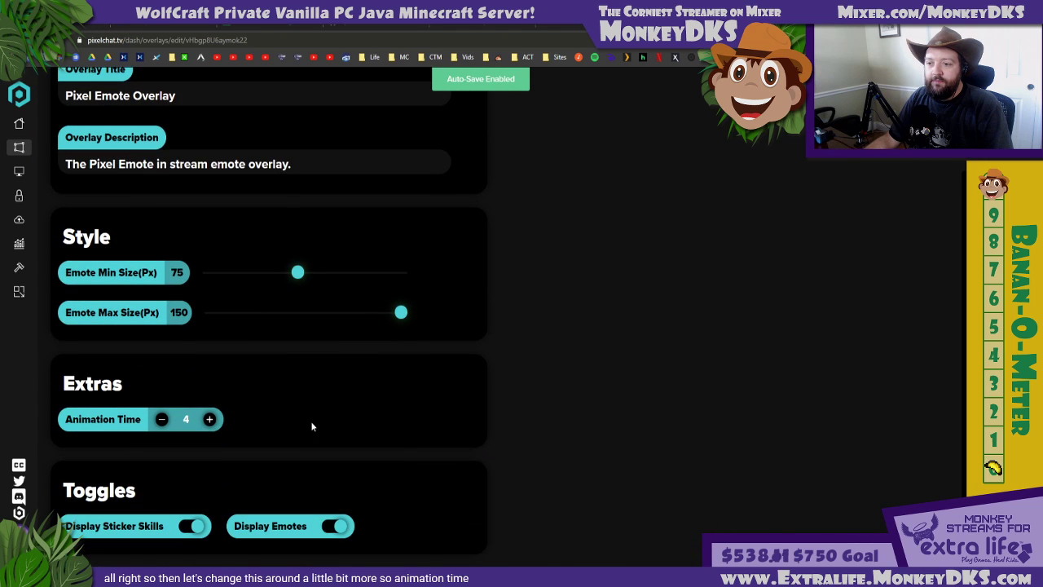
pyautogui.click(209, 420)
pyautogui.click(209, 420)
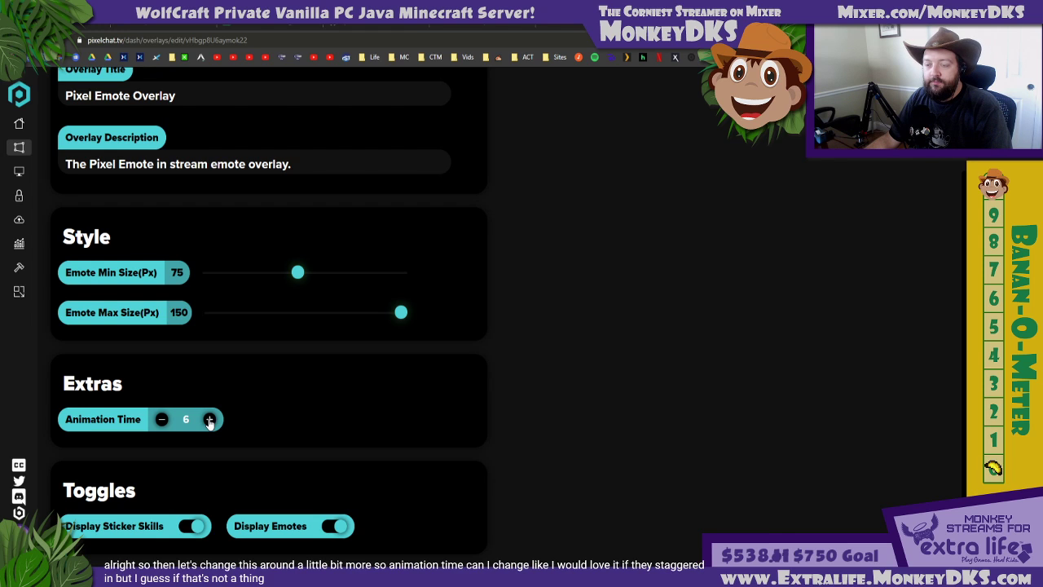
pyautogui.click(162, 418)
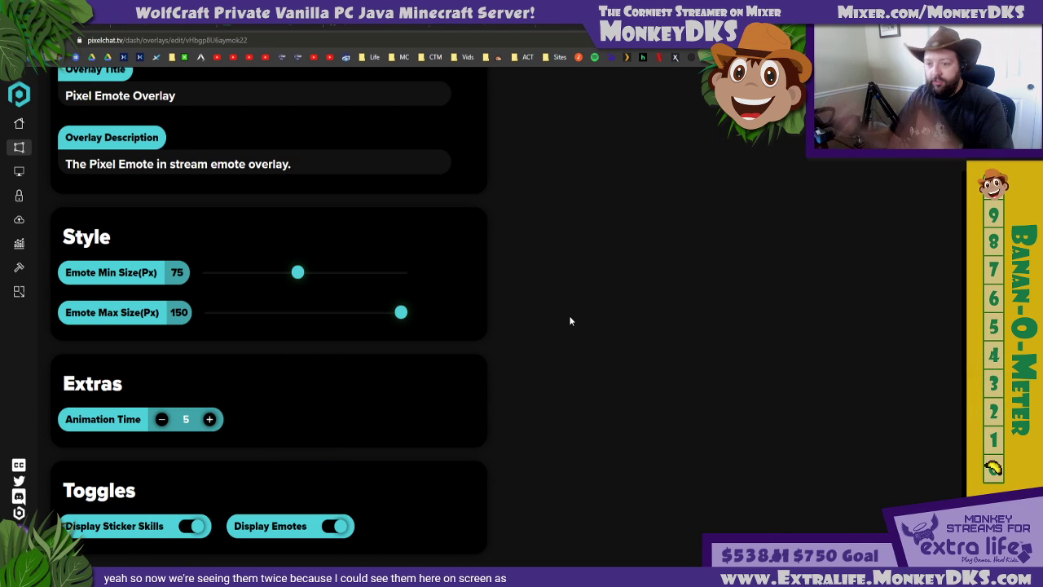
pyautogui.scroll(2, 245, 328)
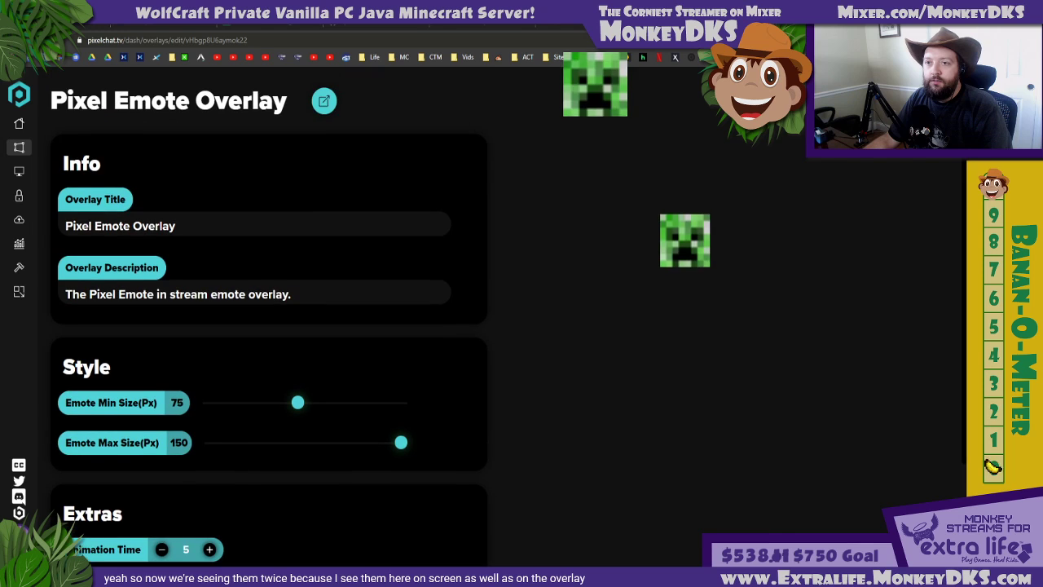
pyautogui.click(20, 124)
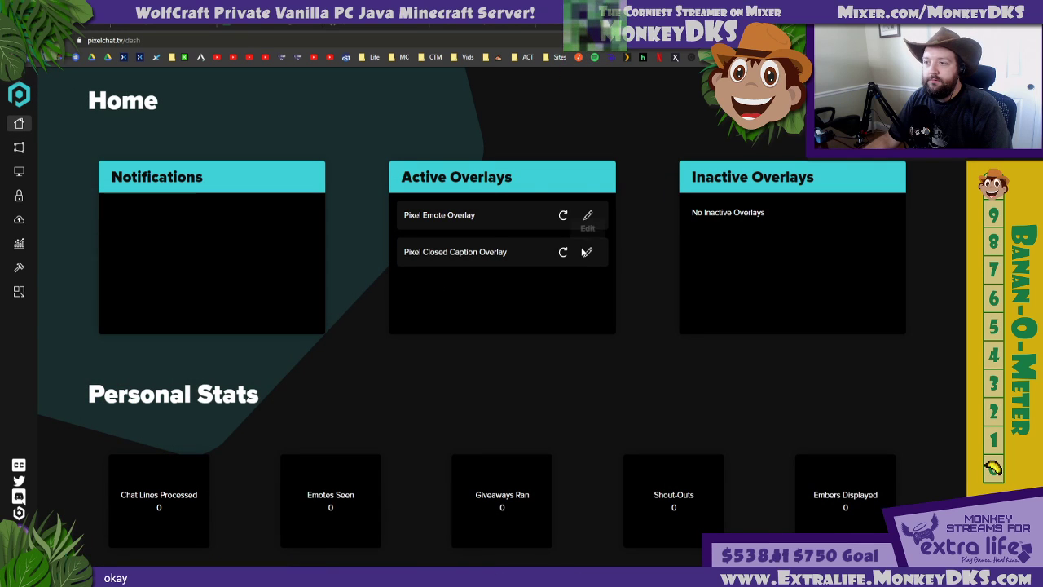
pyautogui.click(562, 219)
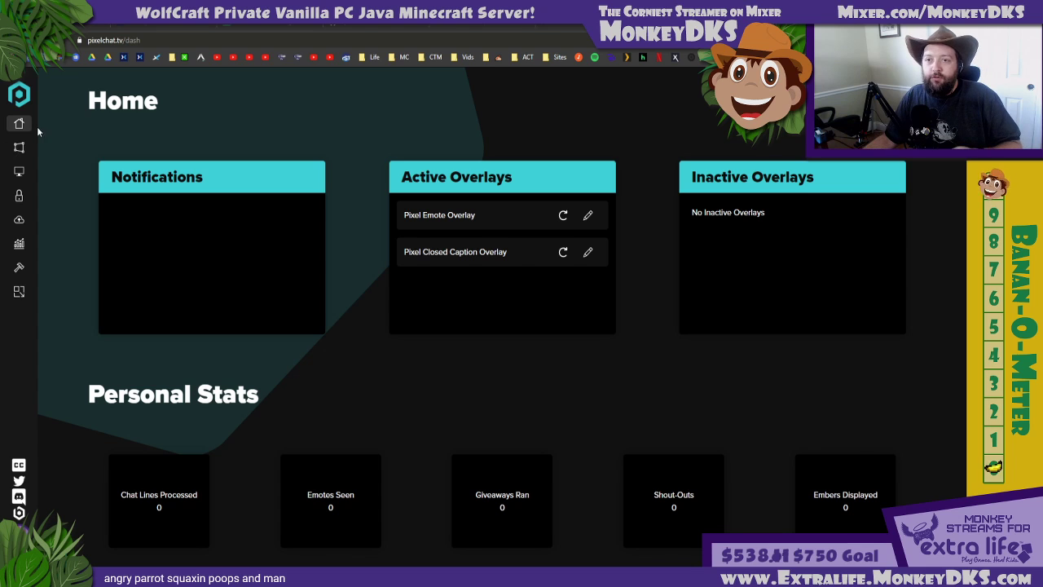
# Go to the Pixel Chat Overlays page and open the selection of overlay types for creating a new one
pyautogui.click(19, 148)
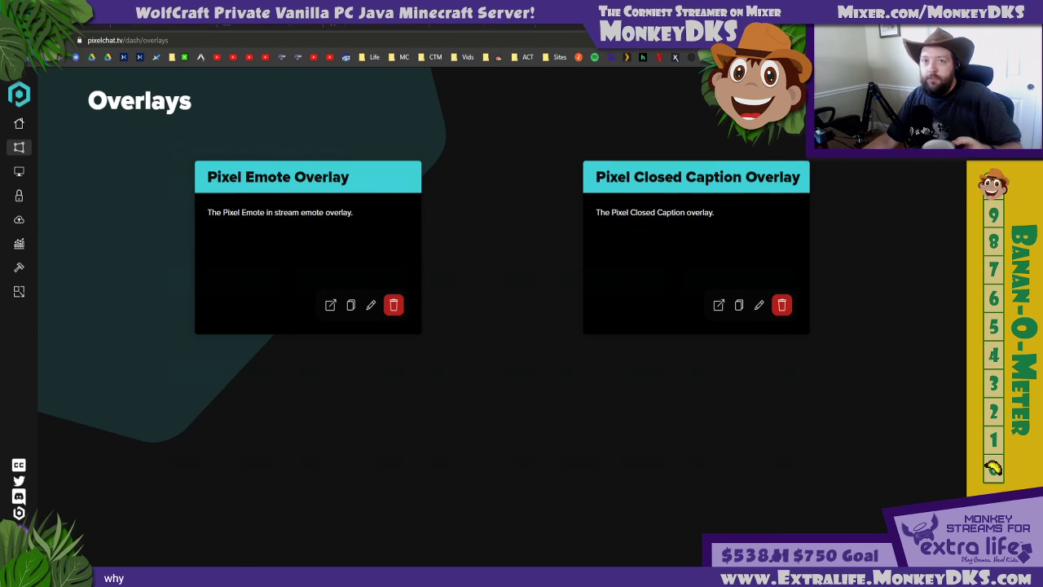
pyautogui.click(884, 101)
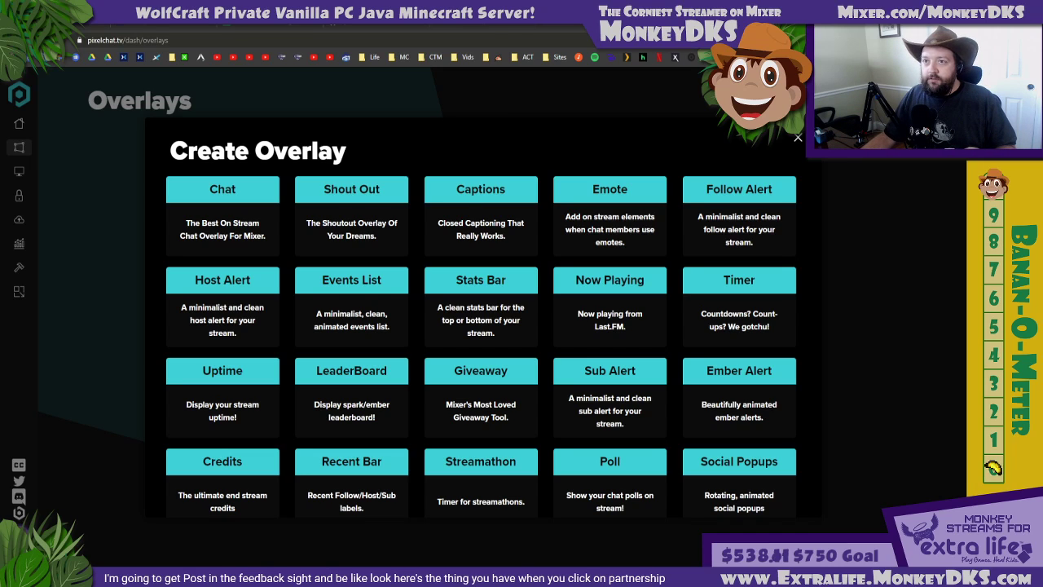
# Switch to the Mixer channel, open its Partnership page and highlight the account age, follower and streaming activity requirements
pyautogui.click(169, 27)
pyautogui.click(124, 57)
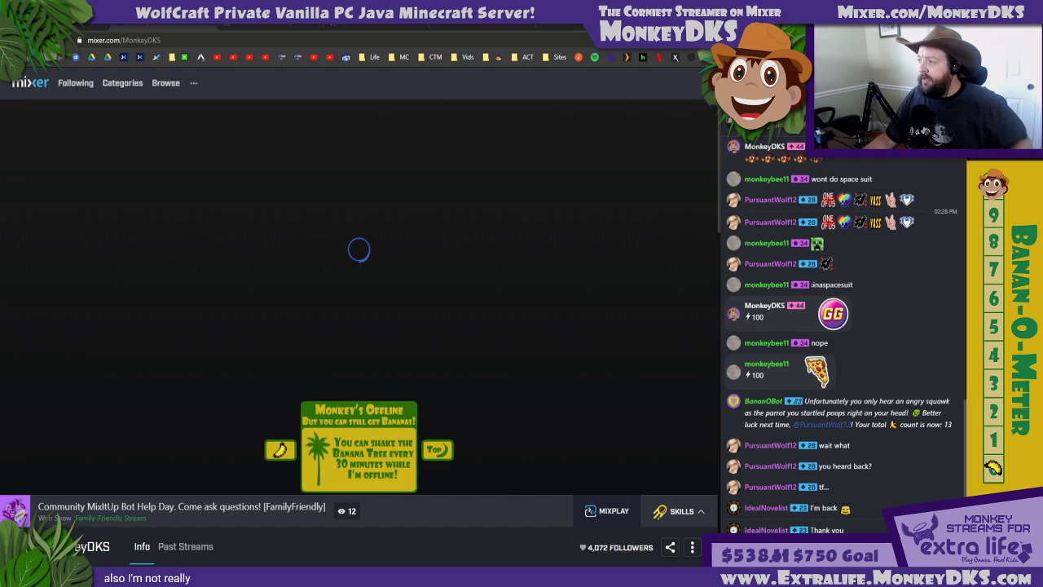
pyautogui.click(945, 83)
pyautogui.click(847, 300)
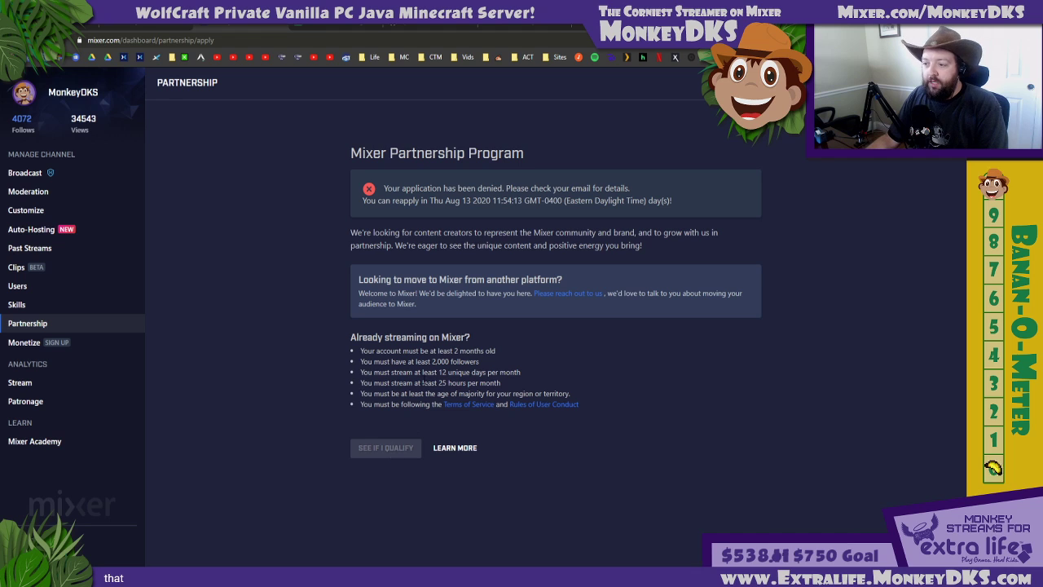
pyautogui.moveTo(453, 351); pyautogui.dragTo(499, 354)
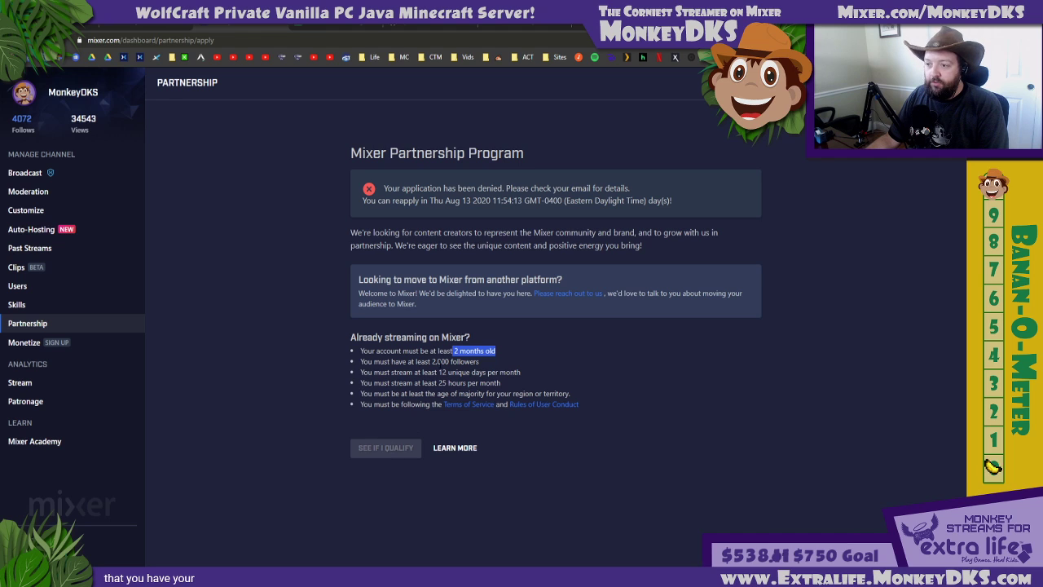
pyautogui.moveTo(432, 361); pyautogui.dragTo(500, 383)
pyautogui.click(499, 375)
pyautogui.click(470, 375)
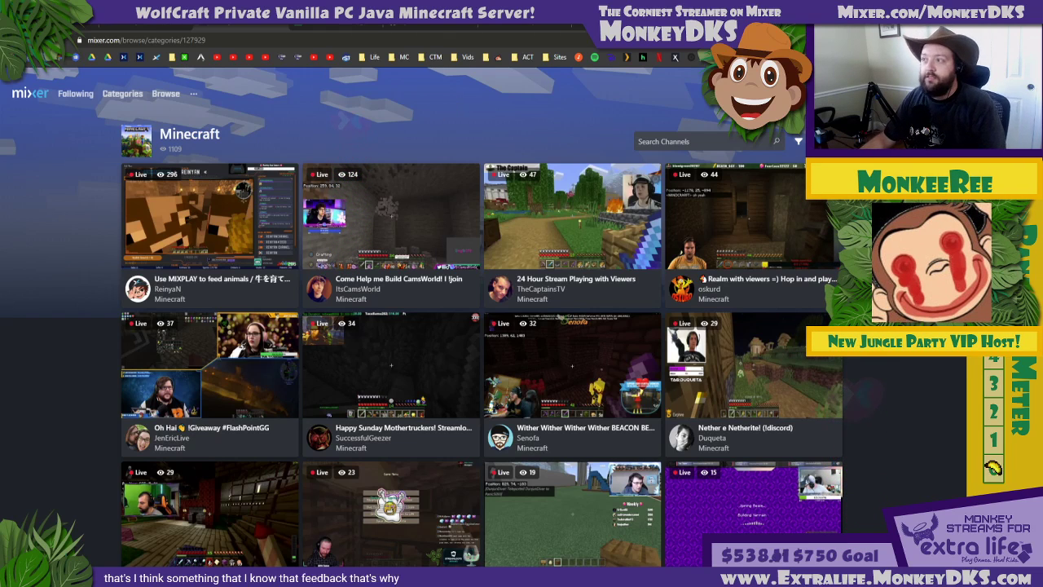
# Switch back to Pixel Chat and look through the overlay types in the Create Overlay list down to Goals
pyautogui.click(456, 18)
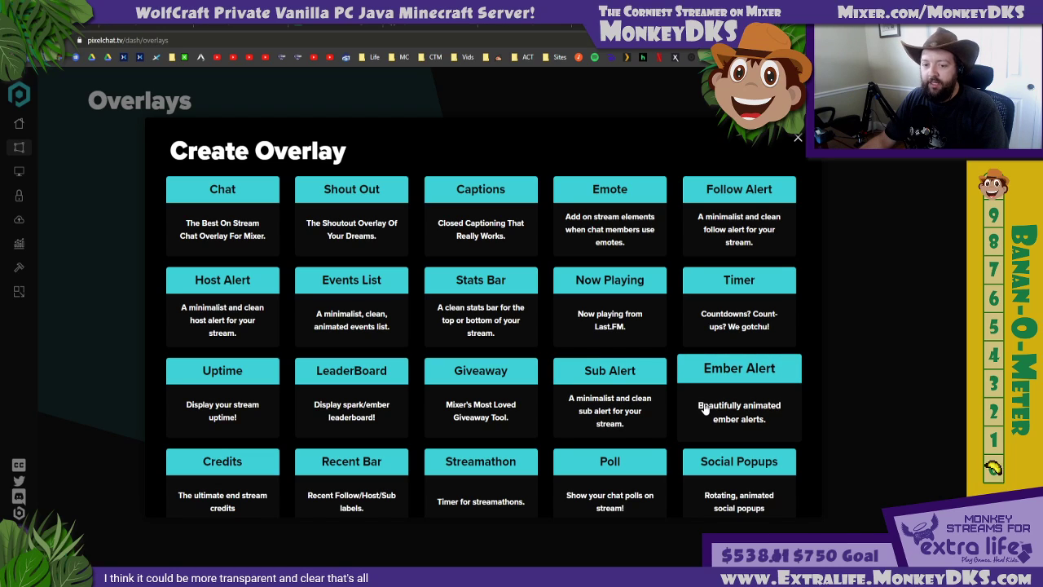
pyautogui.scroll(-1, 705, 407)
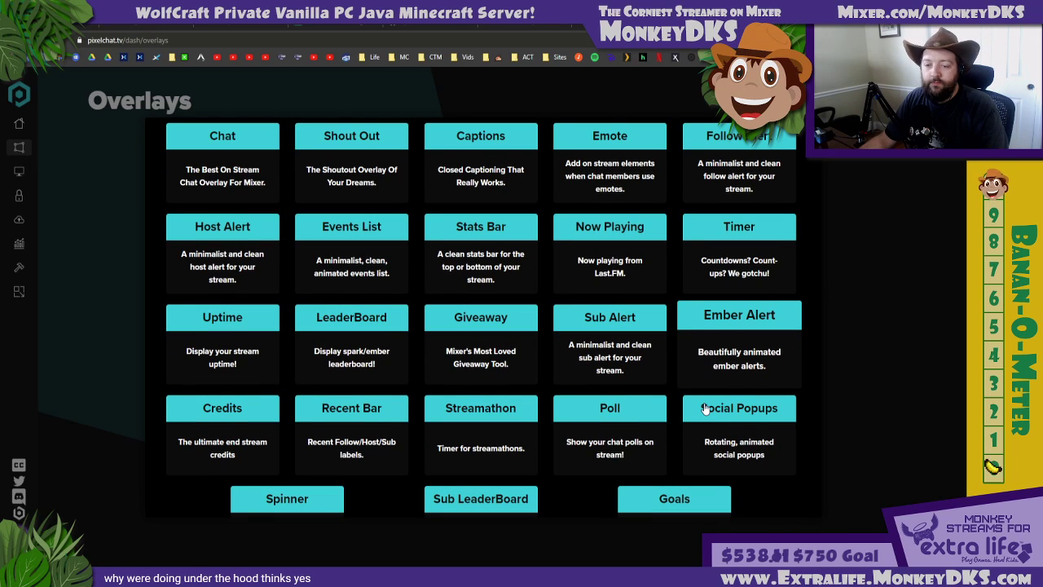
pyautogui.scroll(-1, 704, 409)
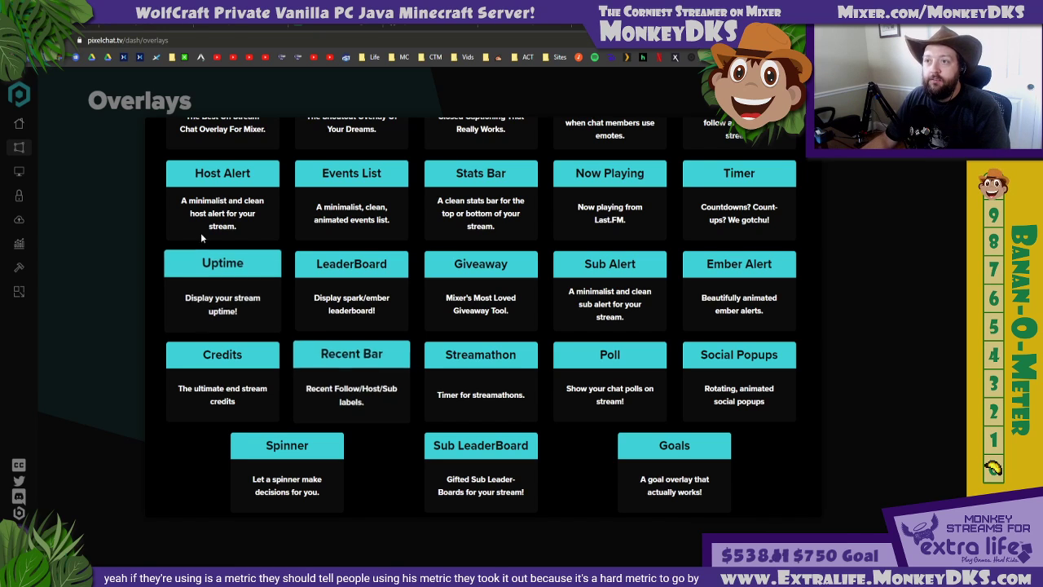
# Switch to Mixer to review the Partnership Program qualification check again, and return to the Pixel Chat overlay list
pyautogui.click(154, 26)
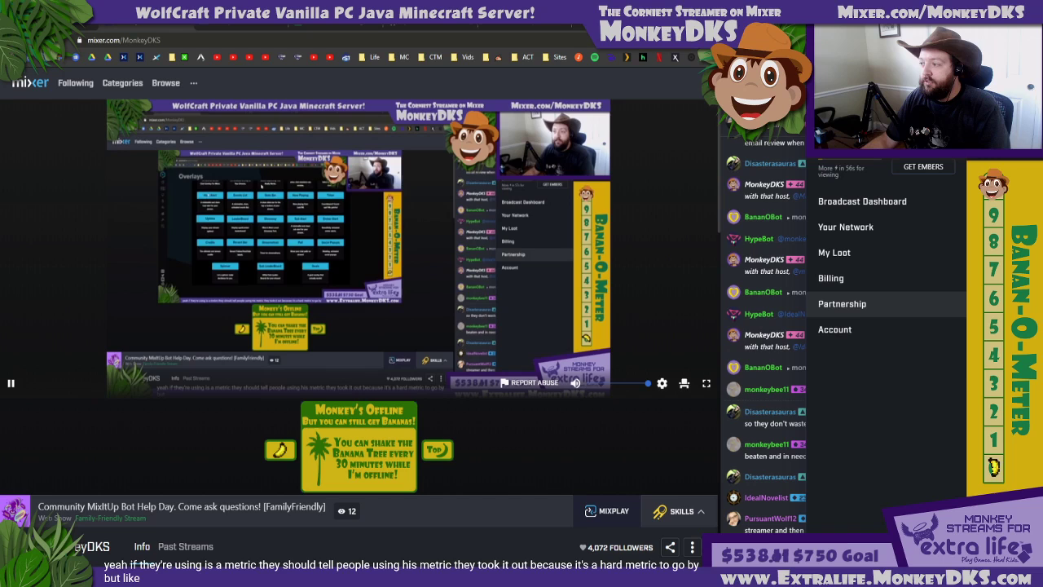
pyautogui.click(857, 303)
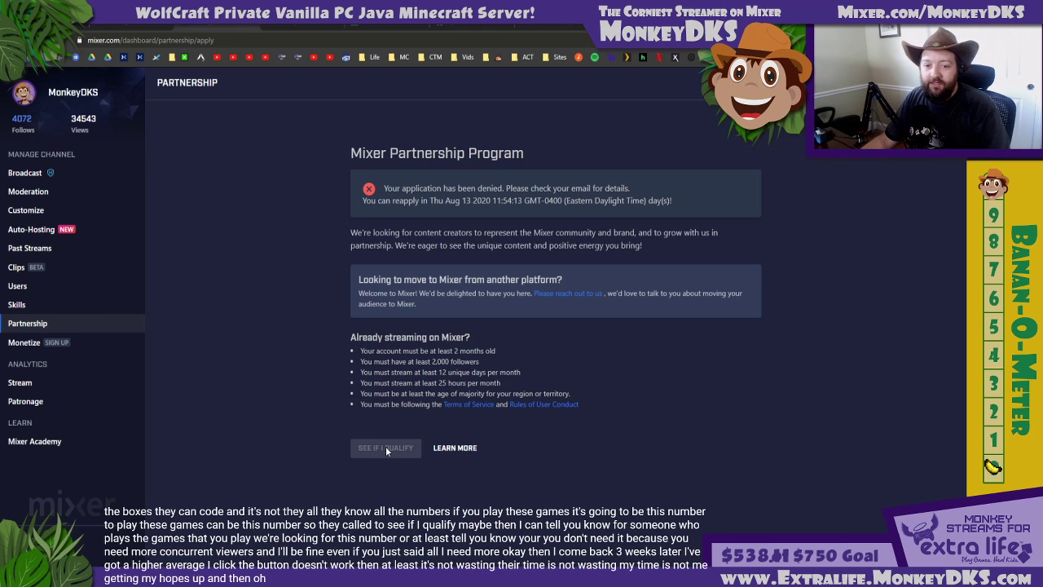
pyautogui.click(620, 24)
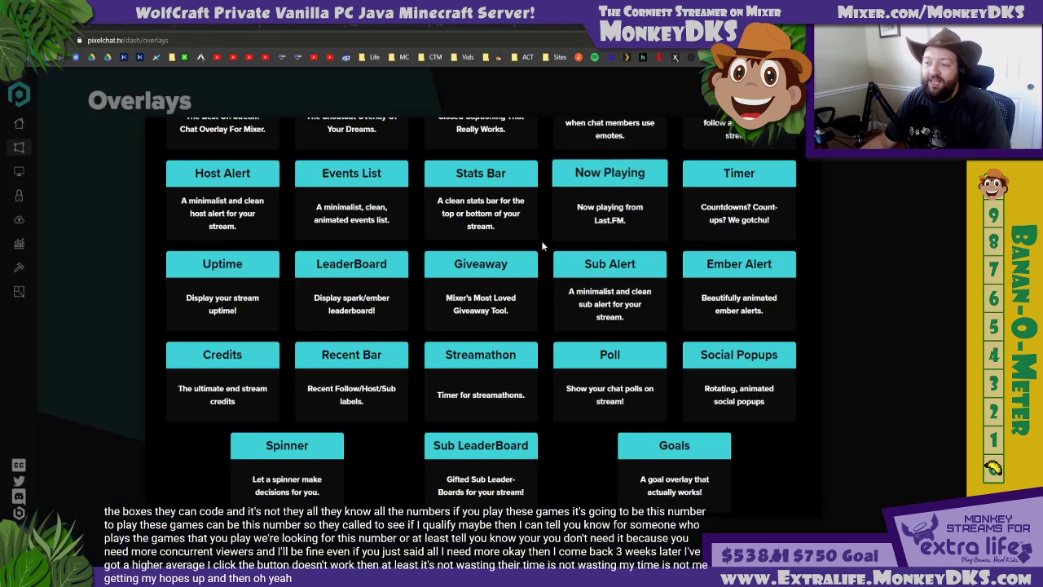